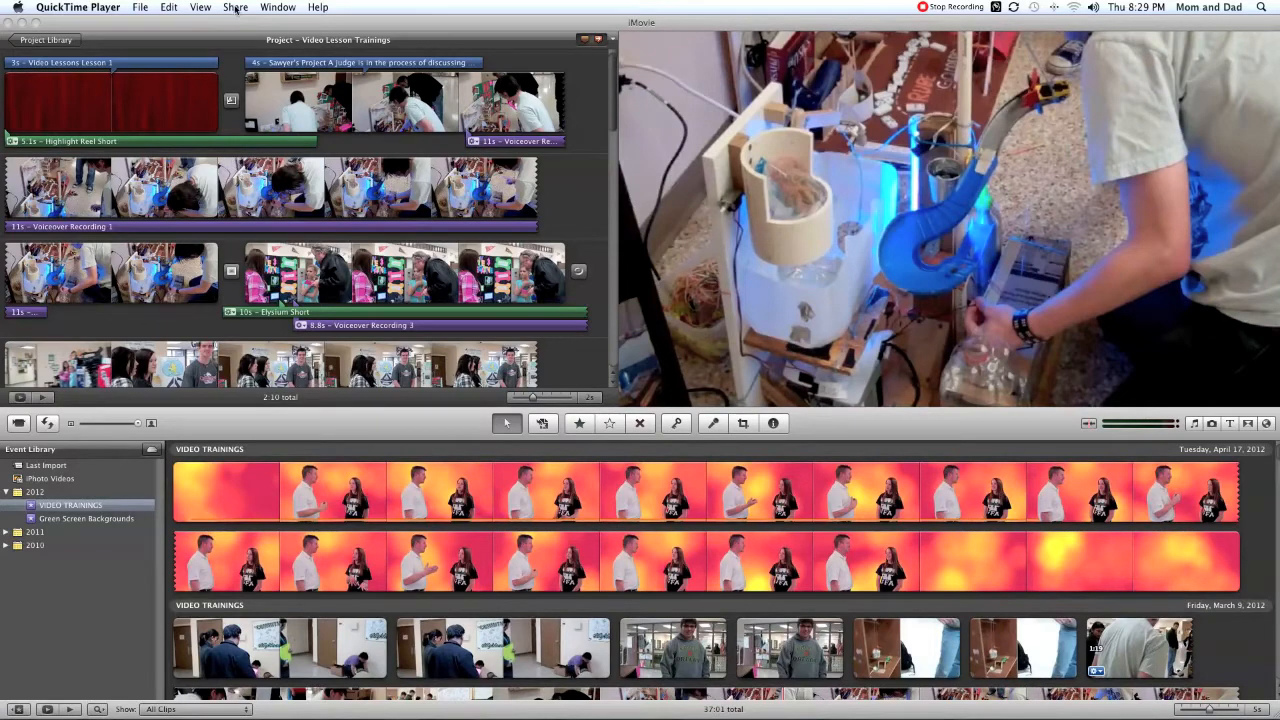
- Browse the end of the project and the VIDEO TRAININGS event footage for a clip of students' contraptions
drag(616, 95, 619, 333)
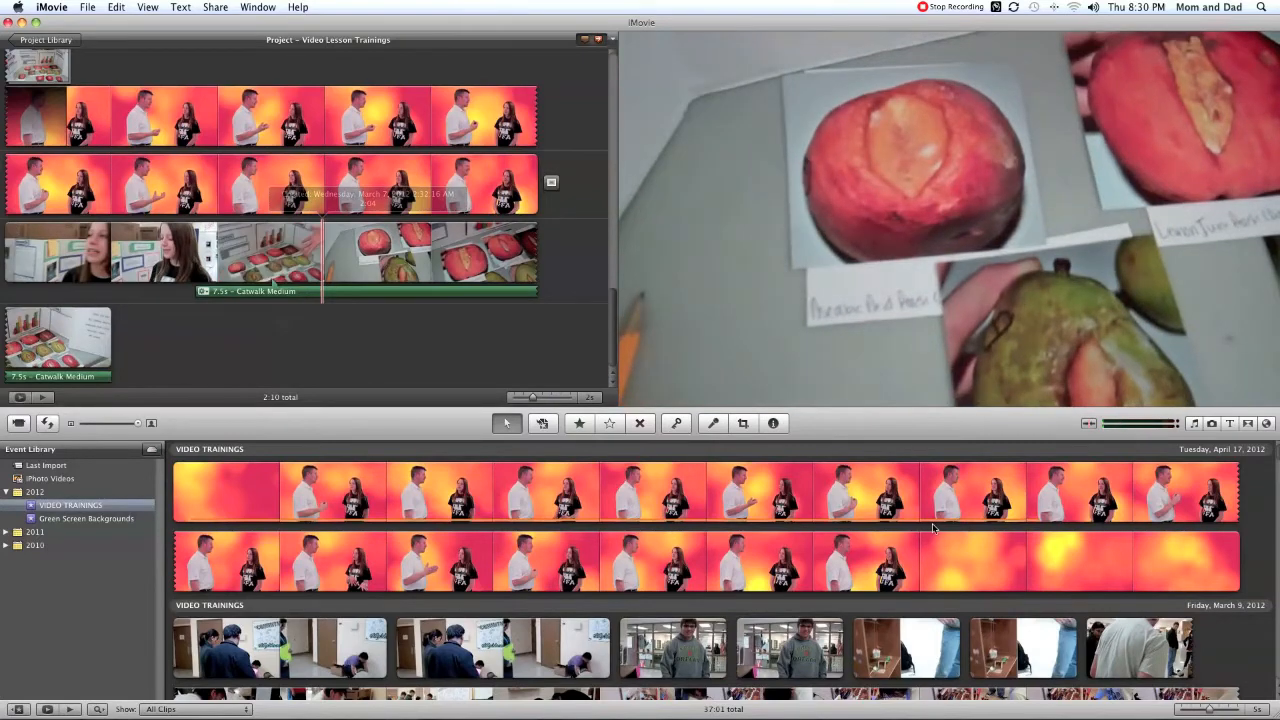
scroll(932, 523, down, 5)
scroll(932, 523, down, 10)
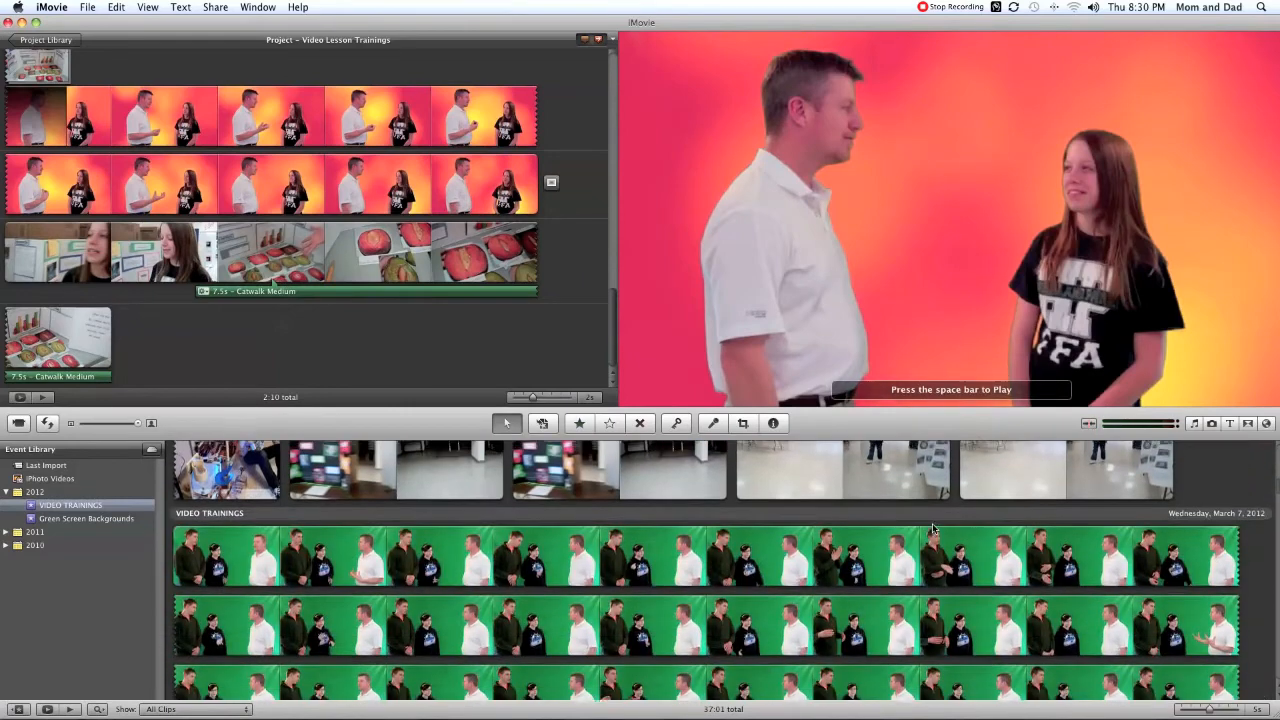
scroll(932, 528, up, 5)
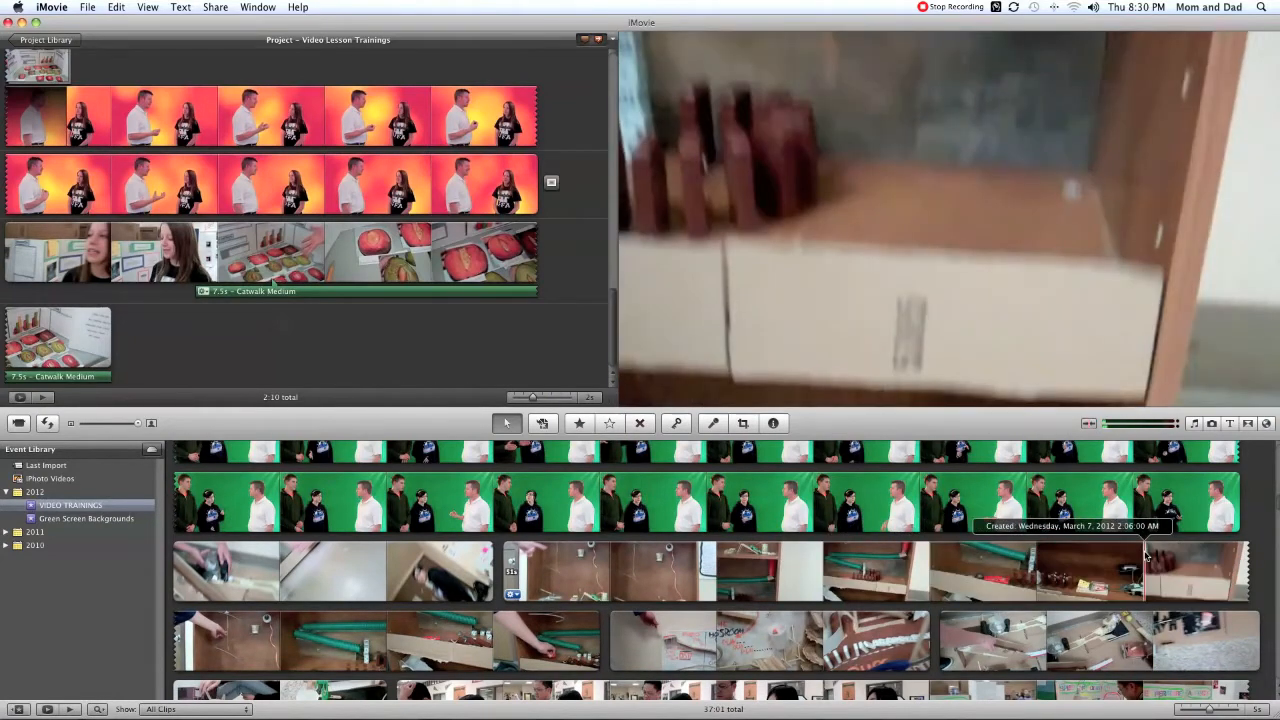
scroll(1000, 570, down, 3)
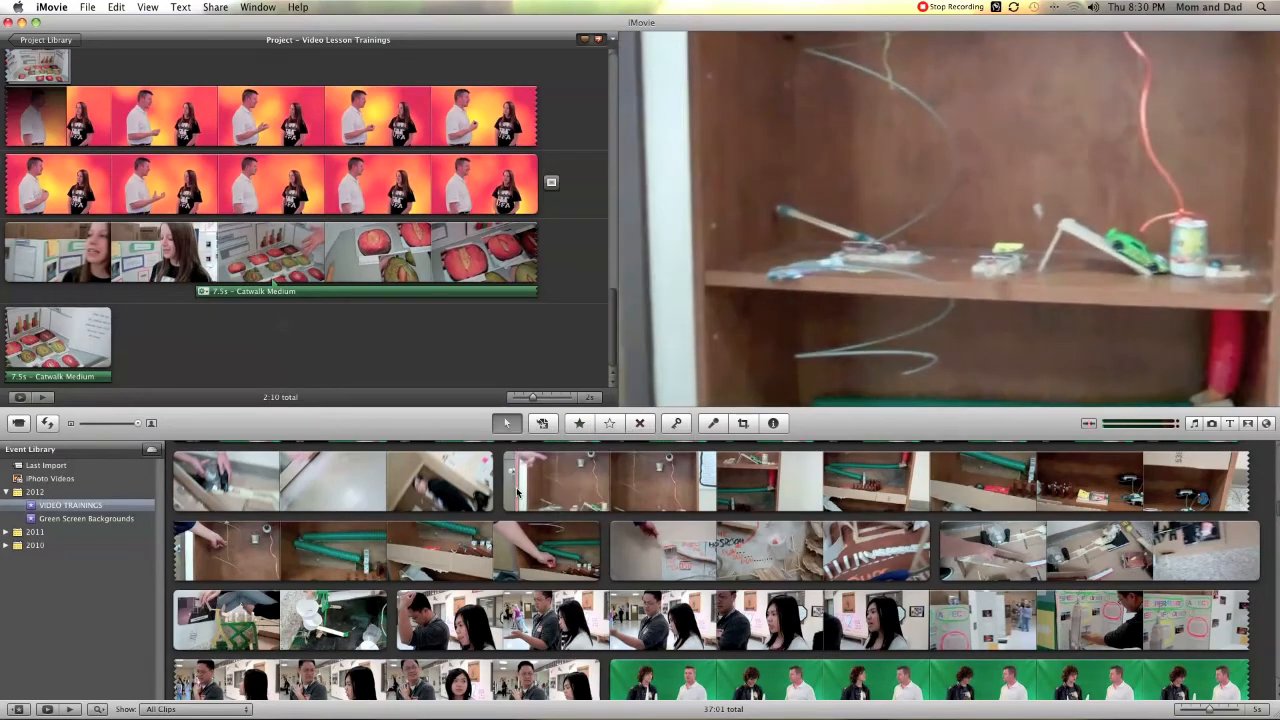
key(space)
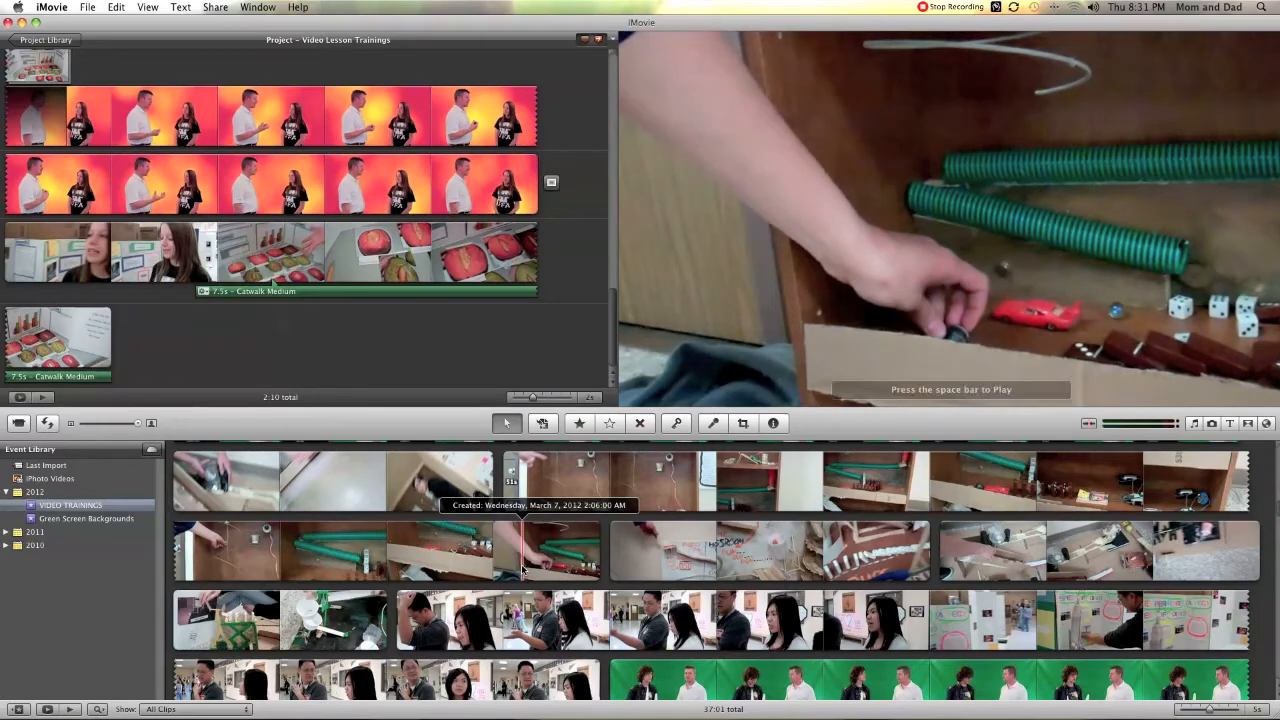
scroll(521, 568, down, 15)
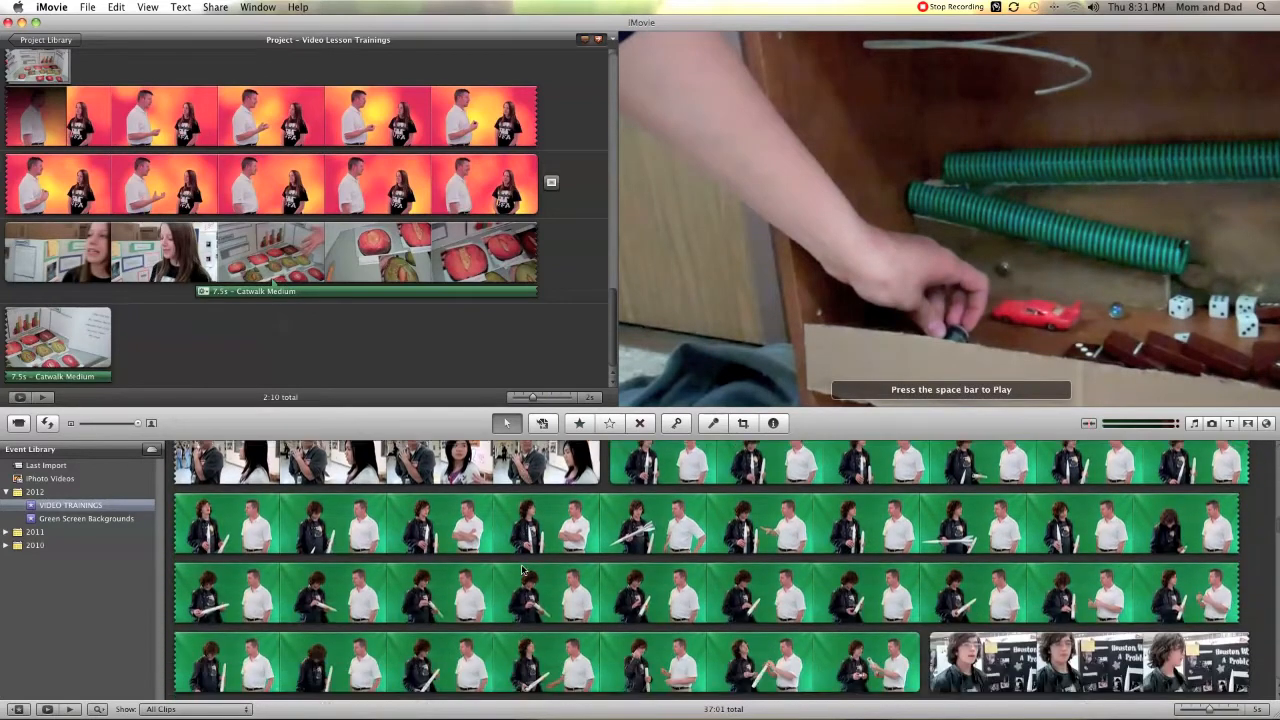
scroll(521, 569, down, 2)
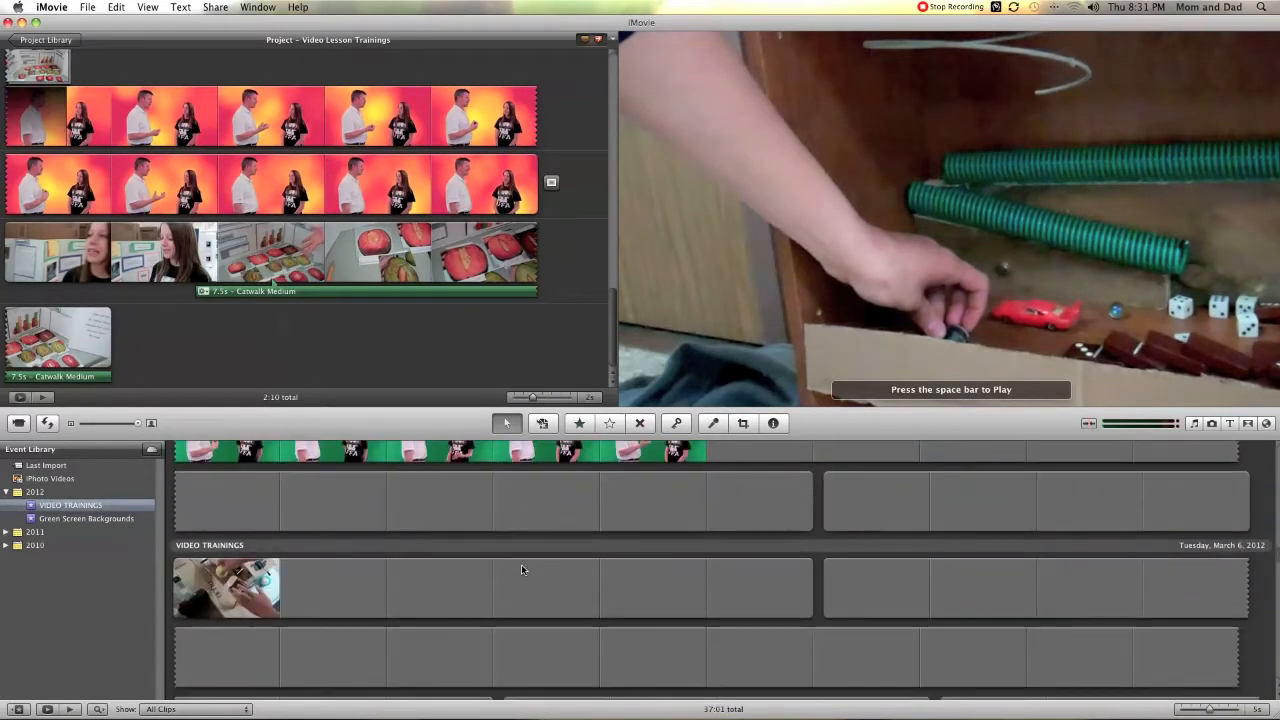
scroll(521, 567, down, 2)
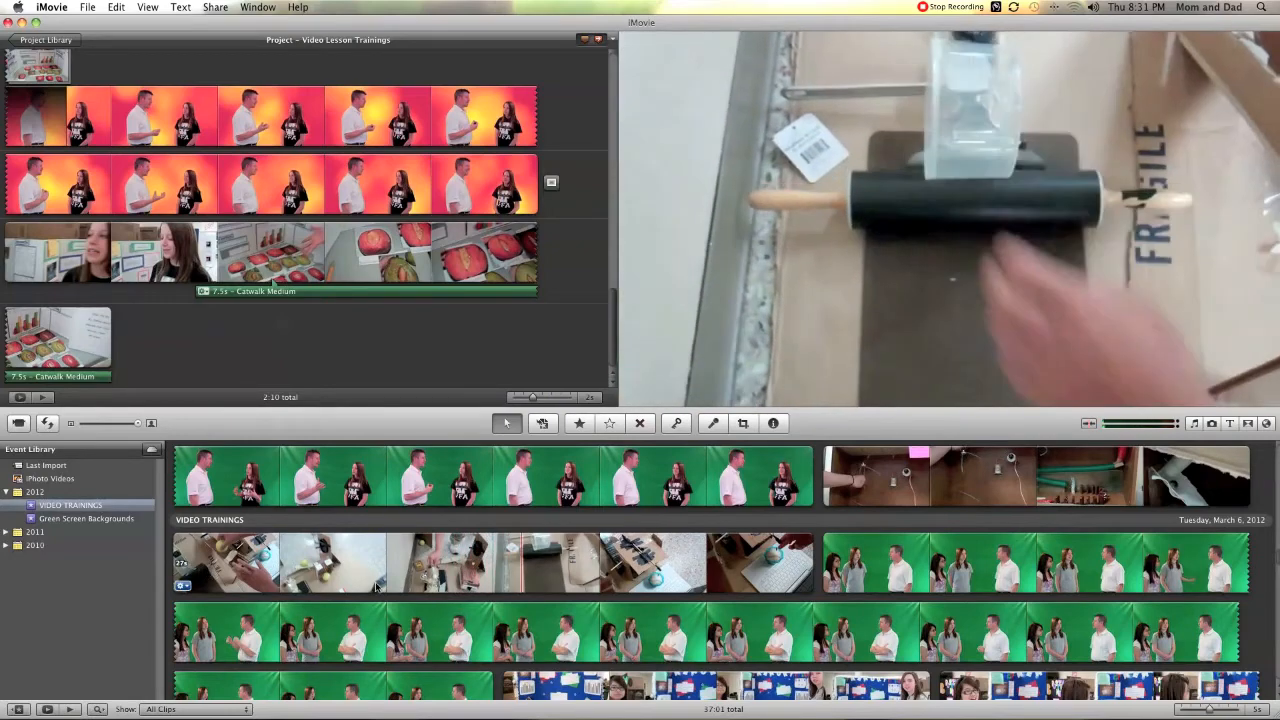
scroll(376, 587, down, 10)
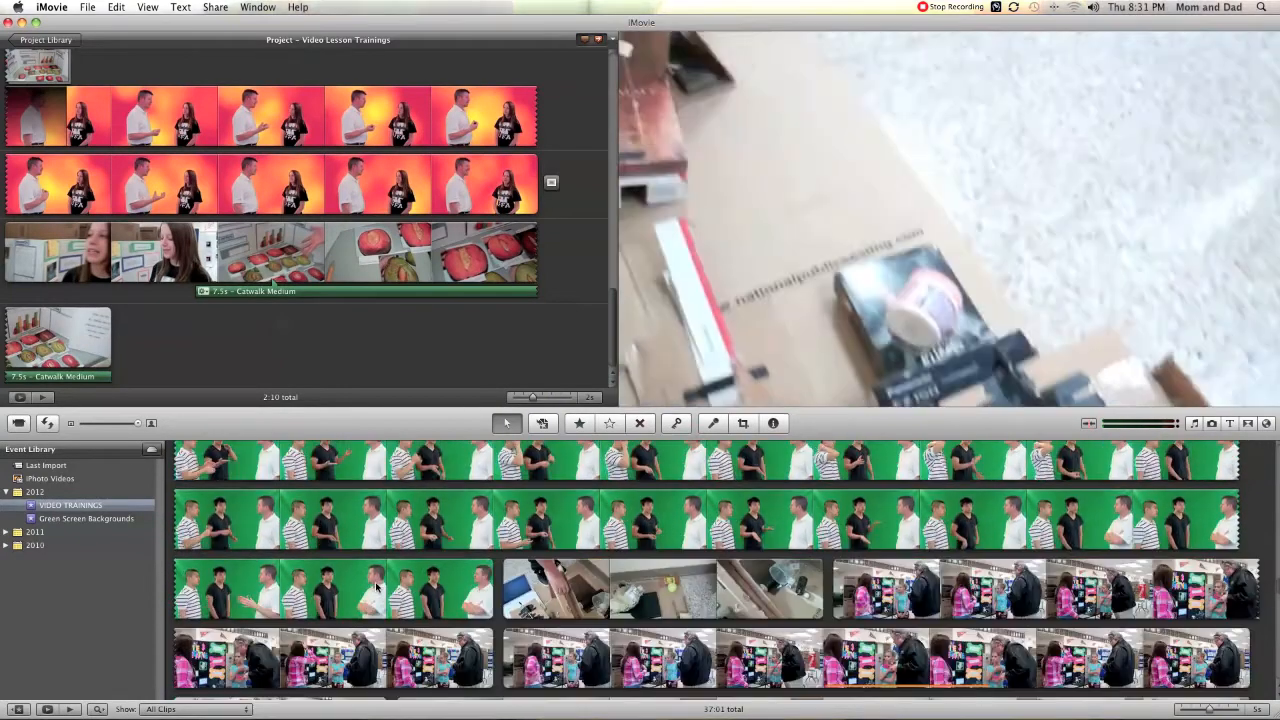
scroll(376, 587, down, 10)
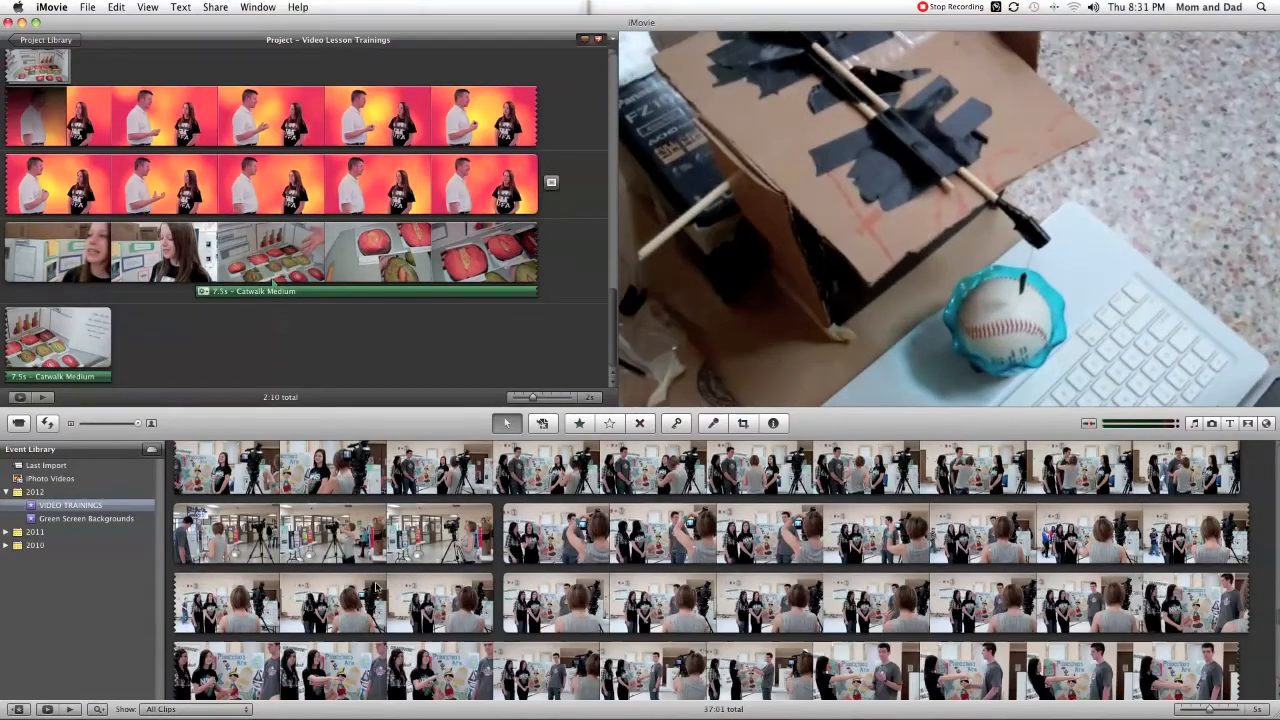
scroll(375, 585, down, 10)
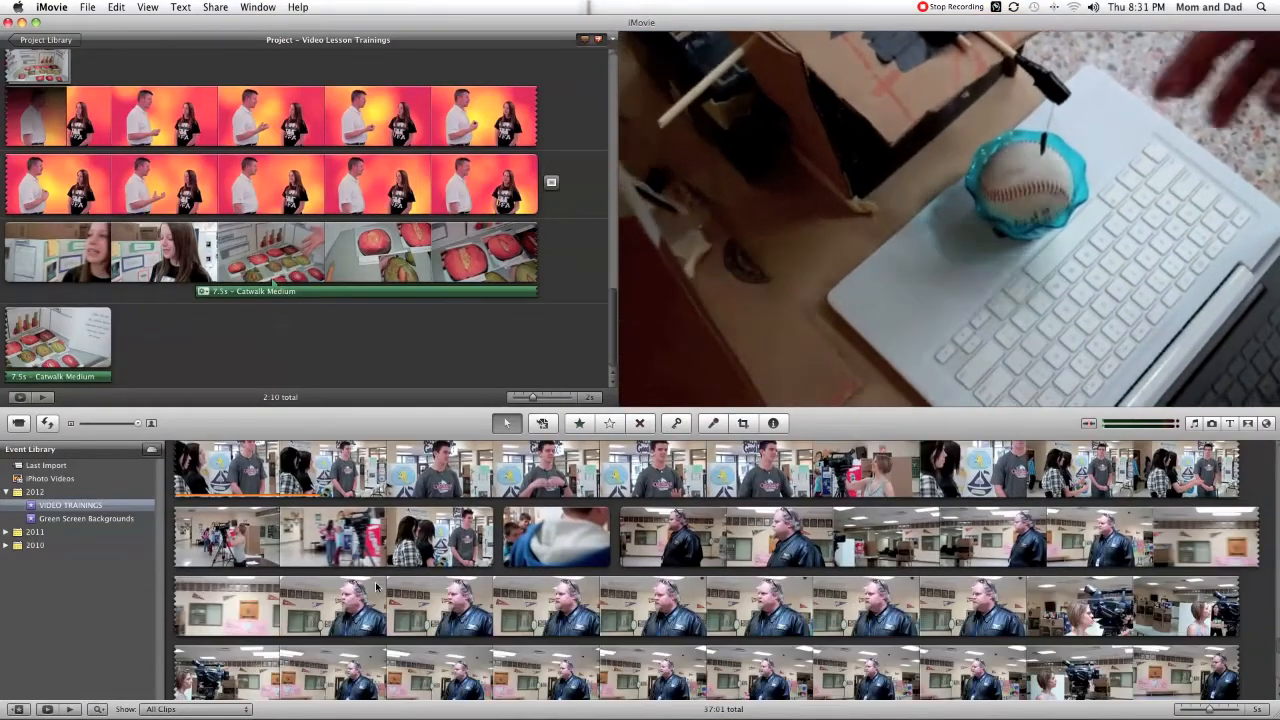
scroll(375, 583, down, 4)
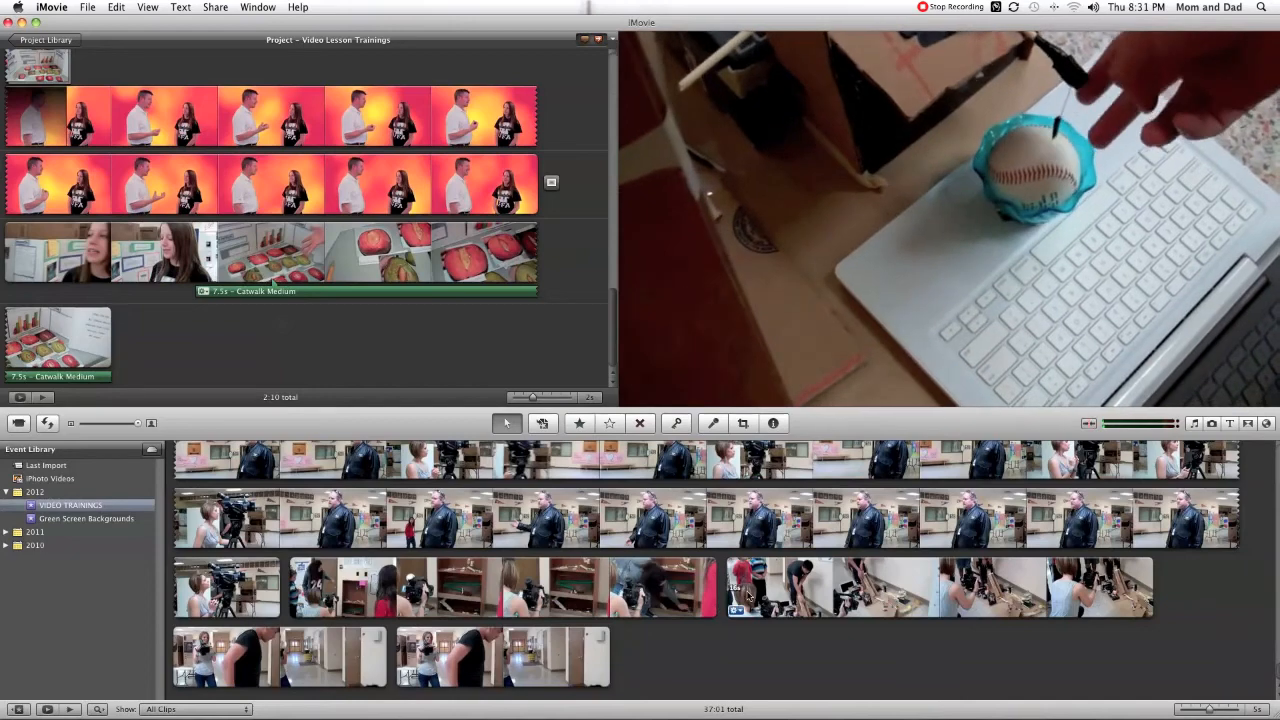
- Preview the clip of the camera operator filming the cardboard contraption and add the whole clip to the end of the project
key(space)
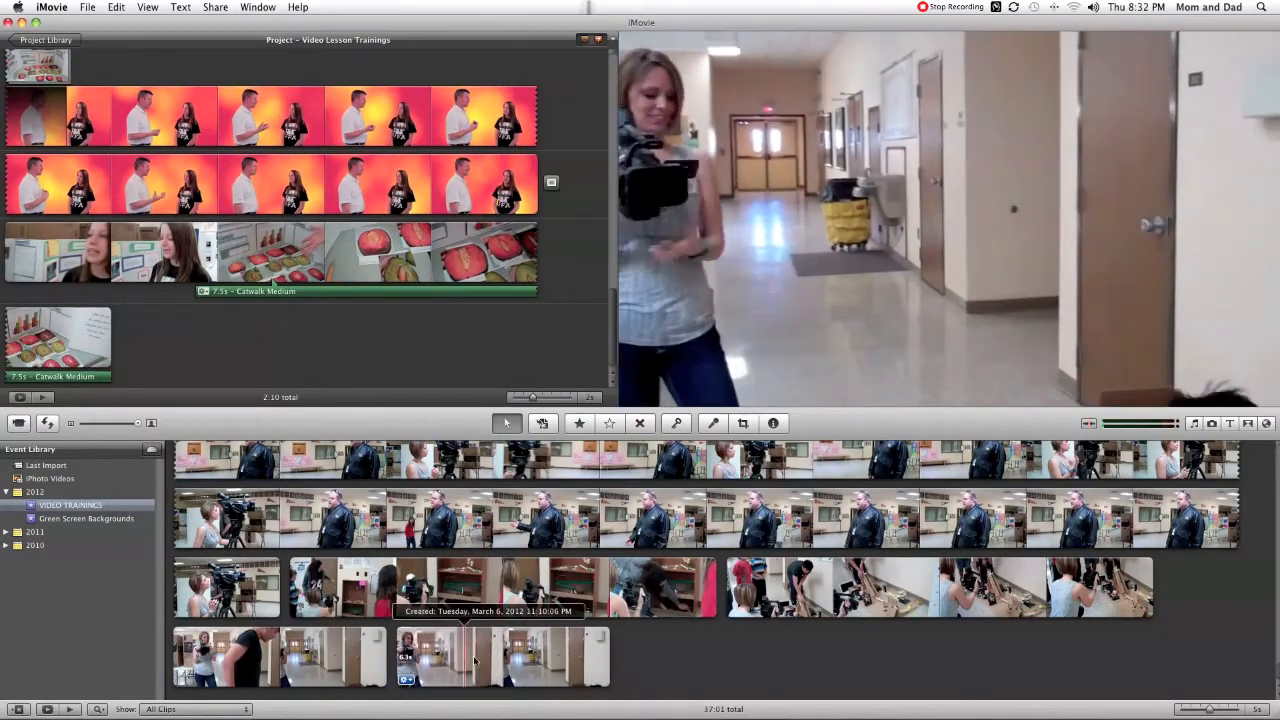
click(788, 596)
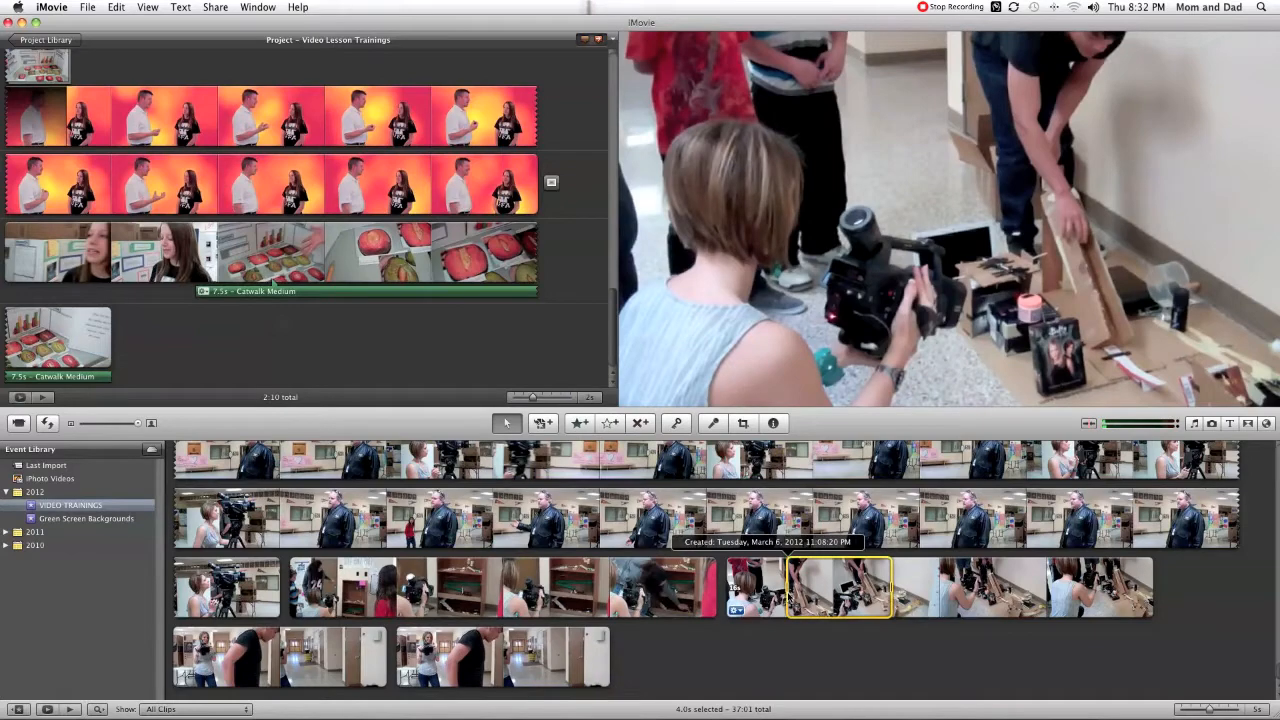
mouse_move(788, 596)
mouse_down()
mouse_move(445, 475)
mouse_move(210, 356)
mouse_up()
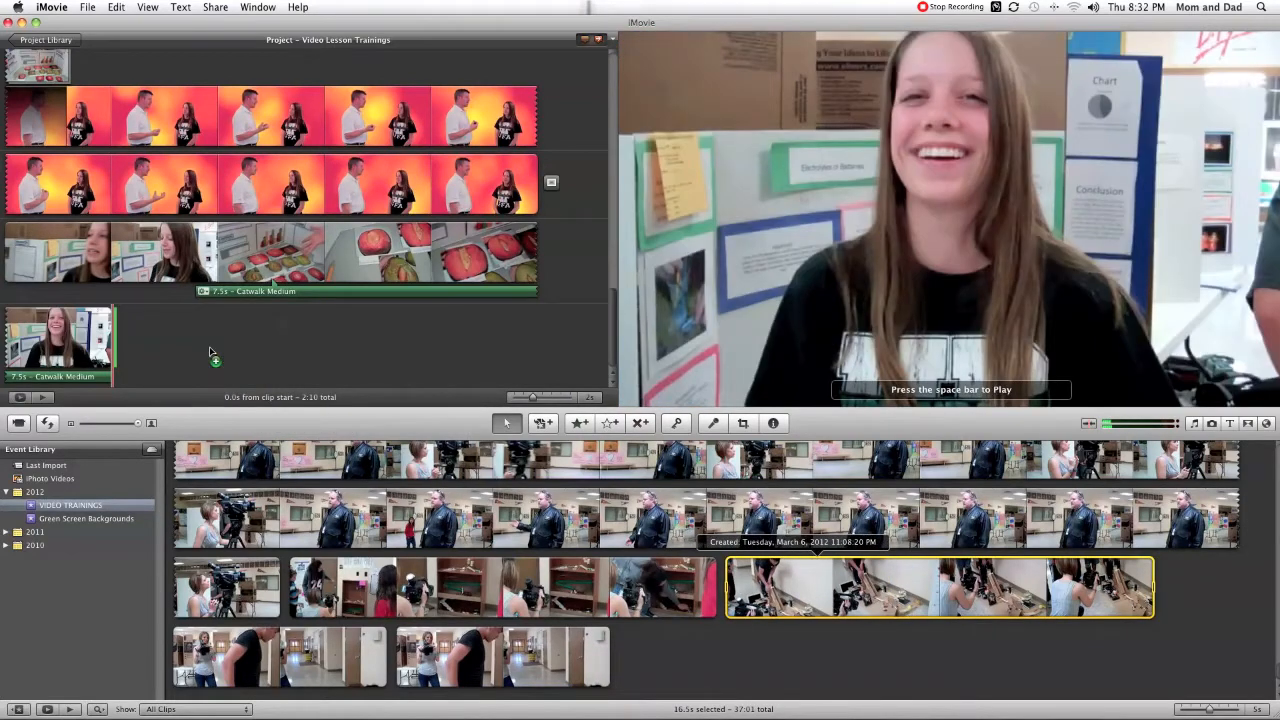
- Insert a Page Curl Left transition before the newly added clip and set its duration to 1.0 s
click(1248, 424)
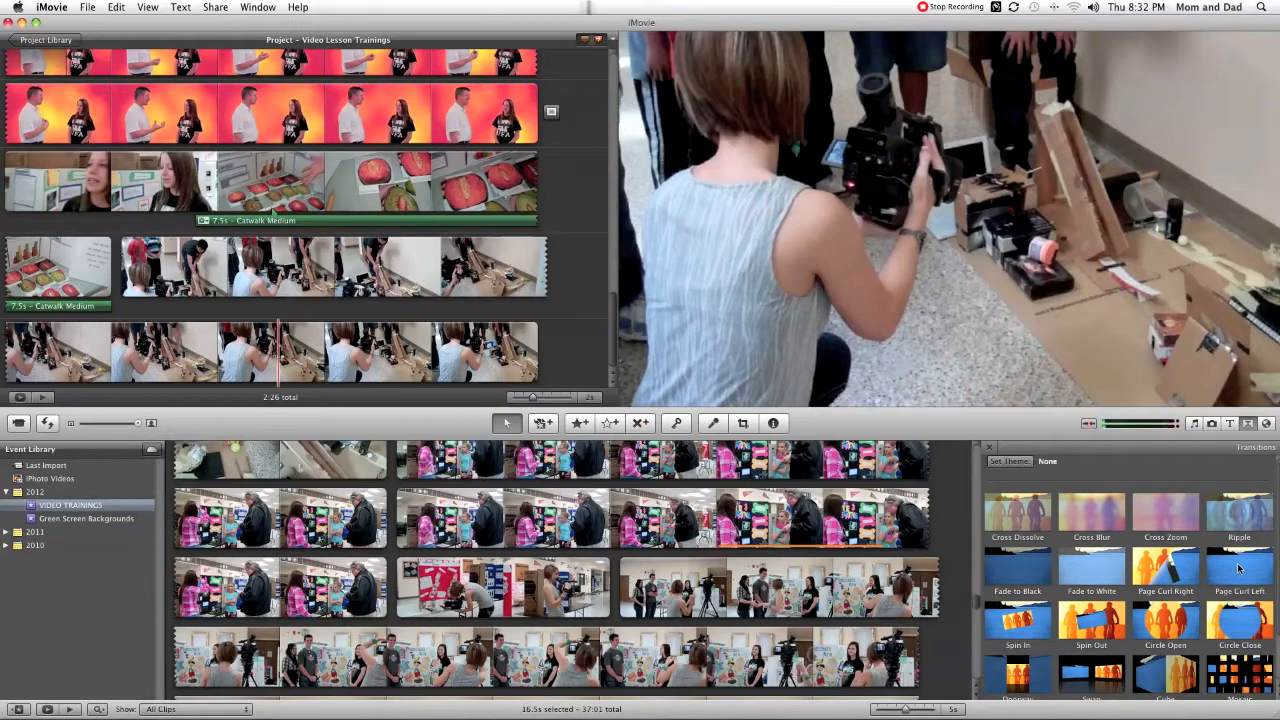
mouse_move(1199, 567)
mouse_down()
mouse_move(158, 389)
mouse_move(118, 272)
mouse_up()
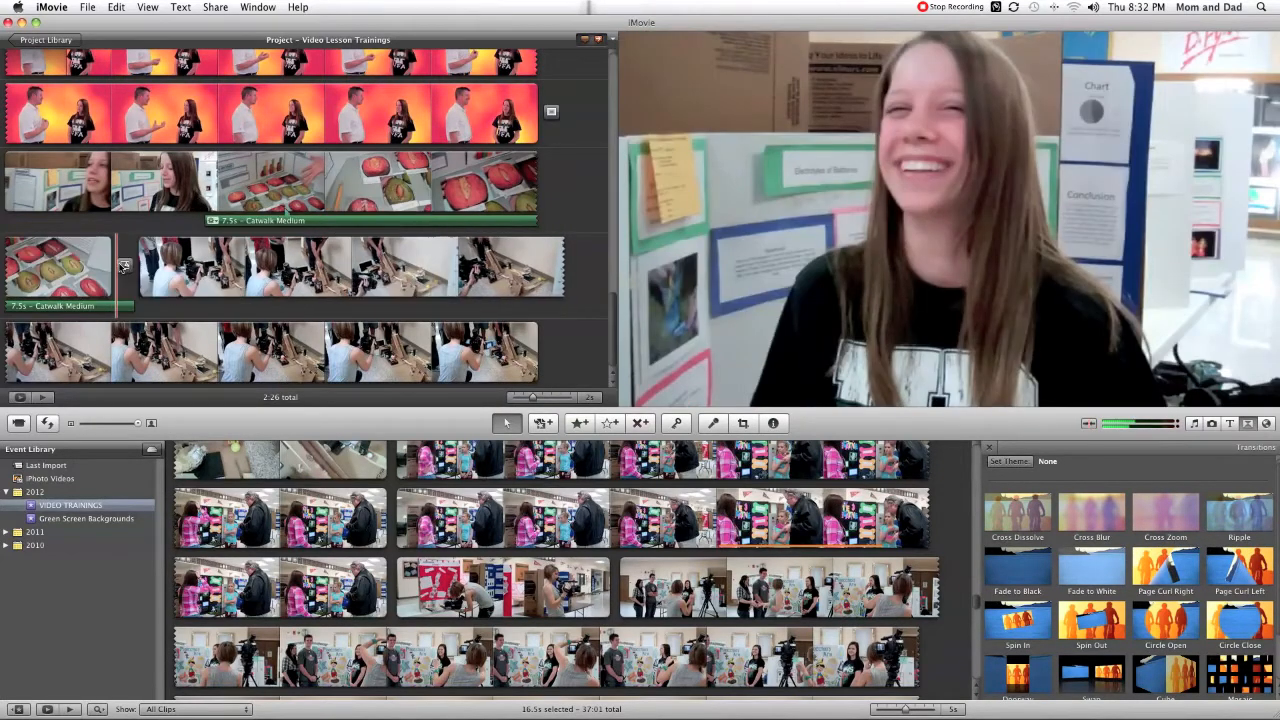
double_click(125, 266)
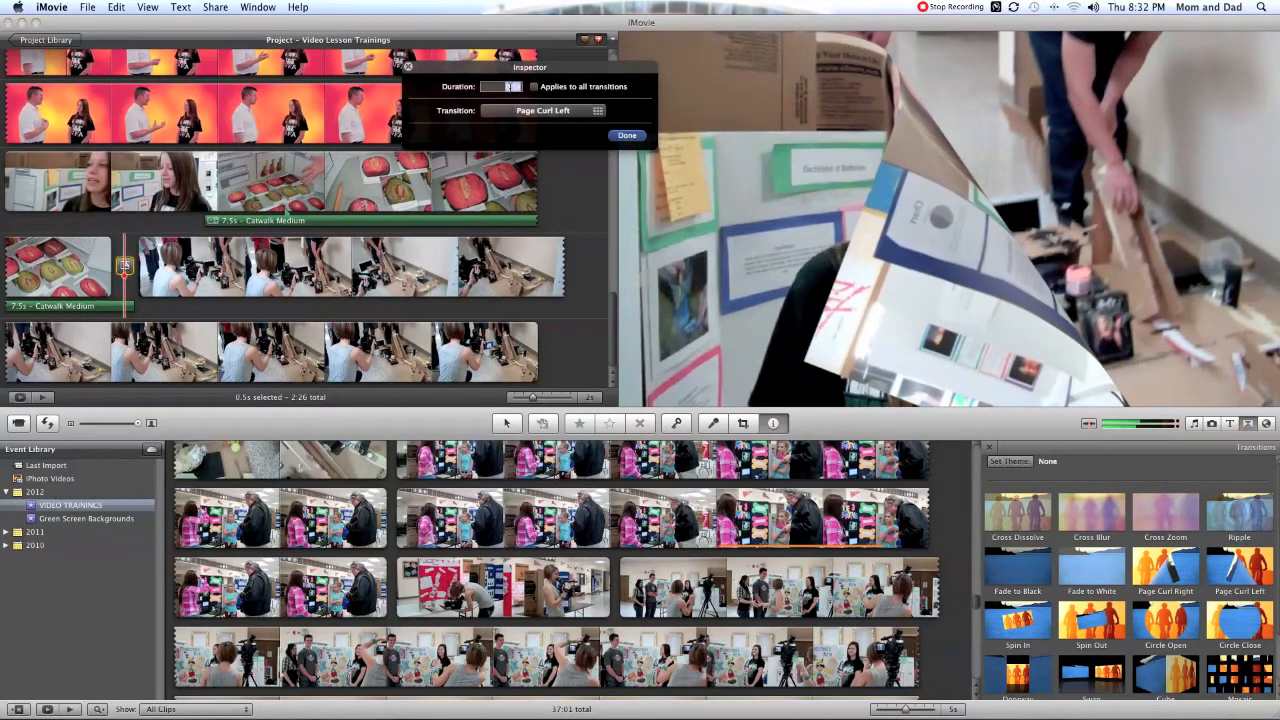
click(627, 136)
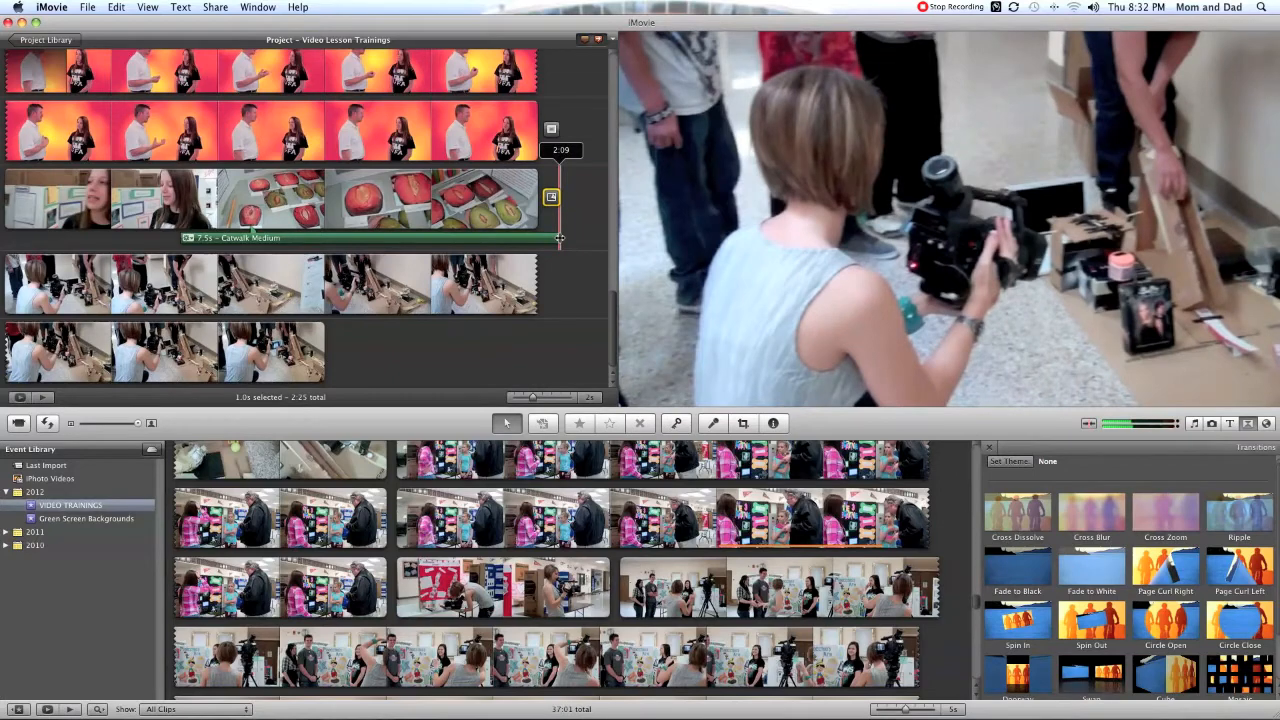
- Extend the Catwalk Medium music at the end of the project to about 21 s so it runs under the new clip
click(560, 239)
drag(507, 353, 428, 386)
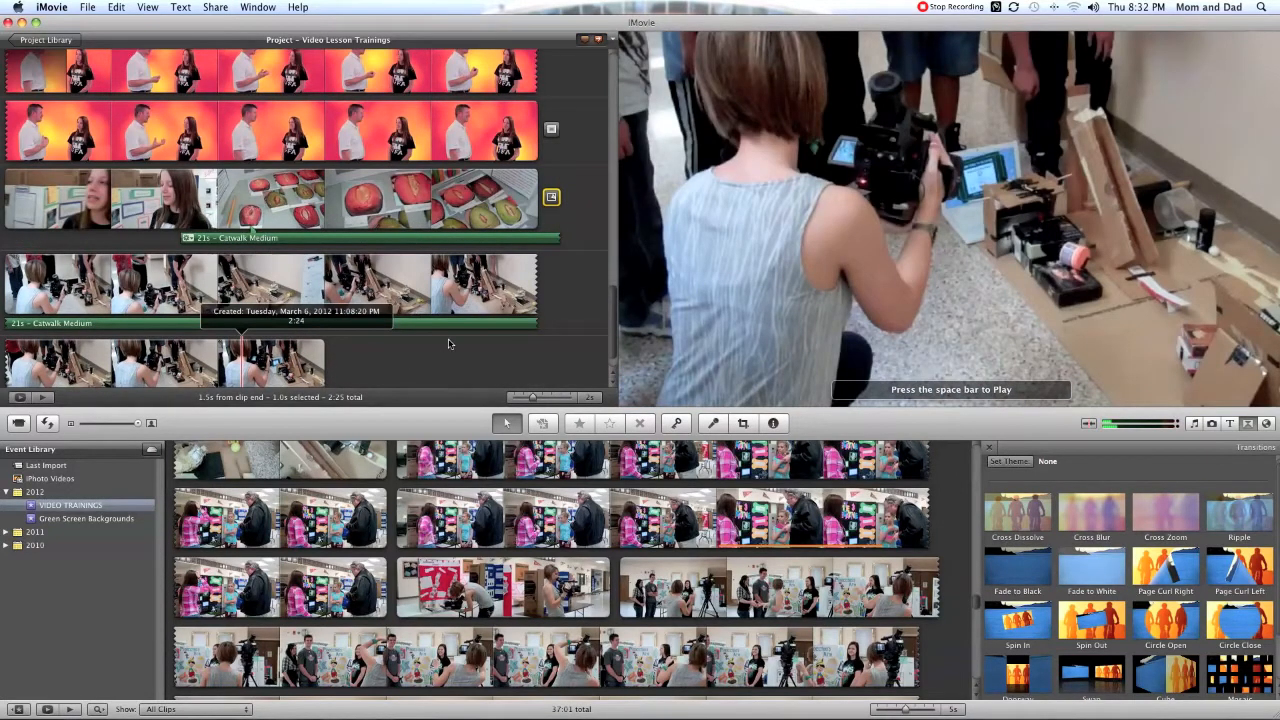
drag(448, 344, 461, 335)
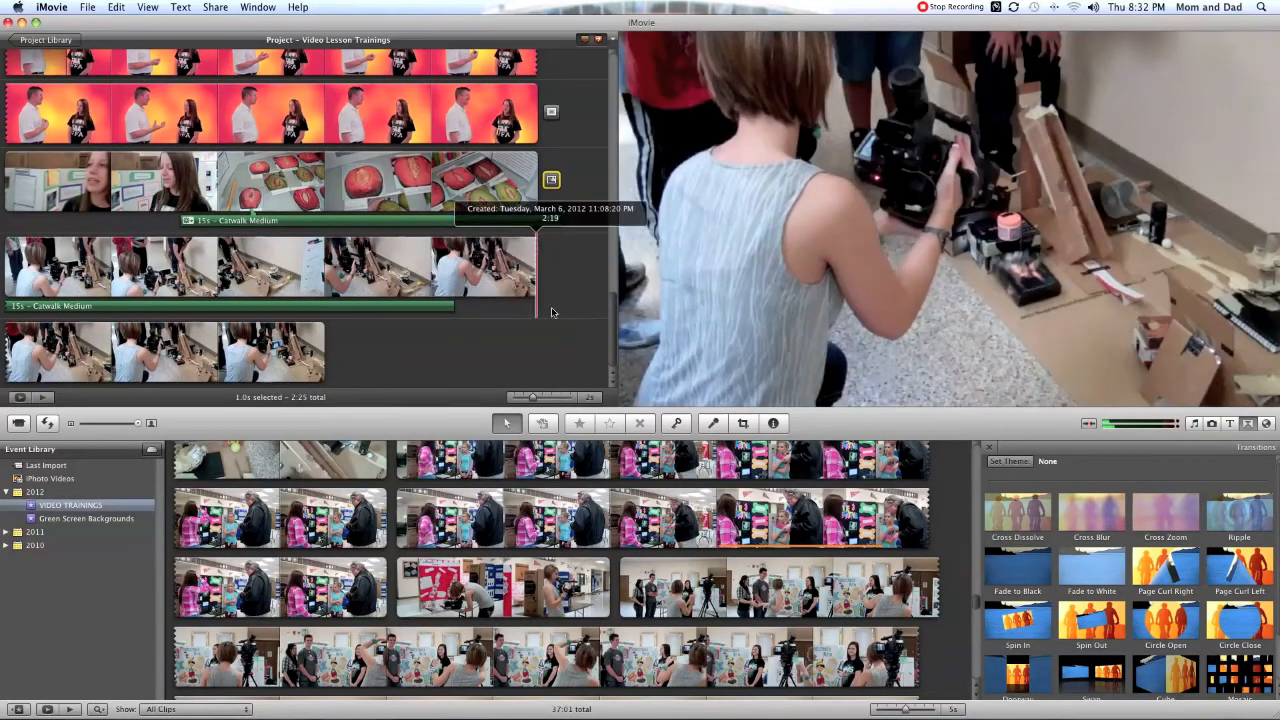
drag(453, 306, 537, 306)
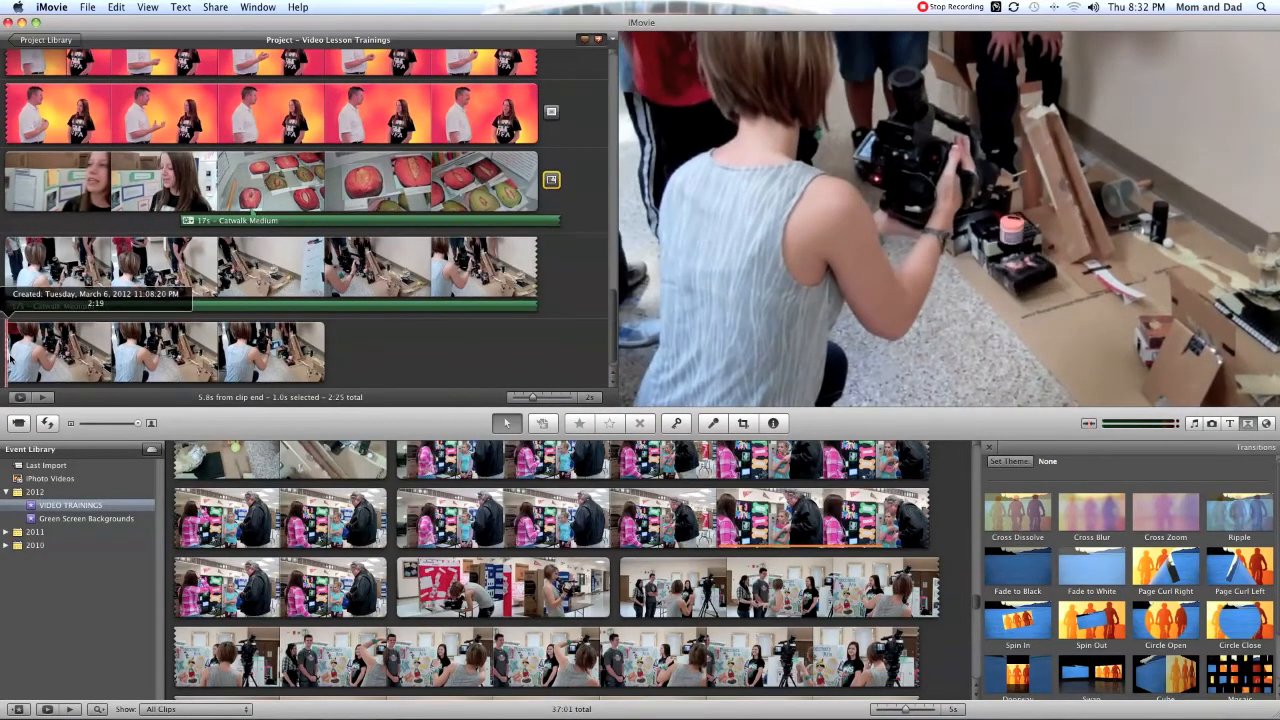
drag(9, 377, 383, 365)
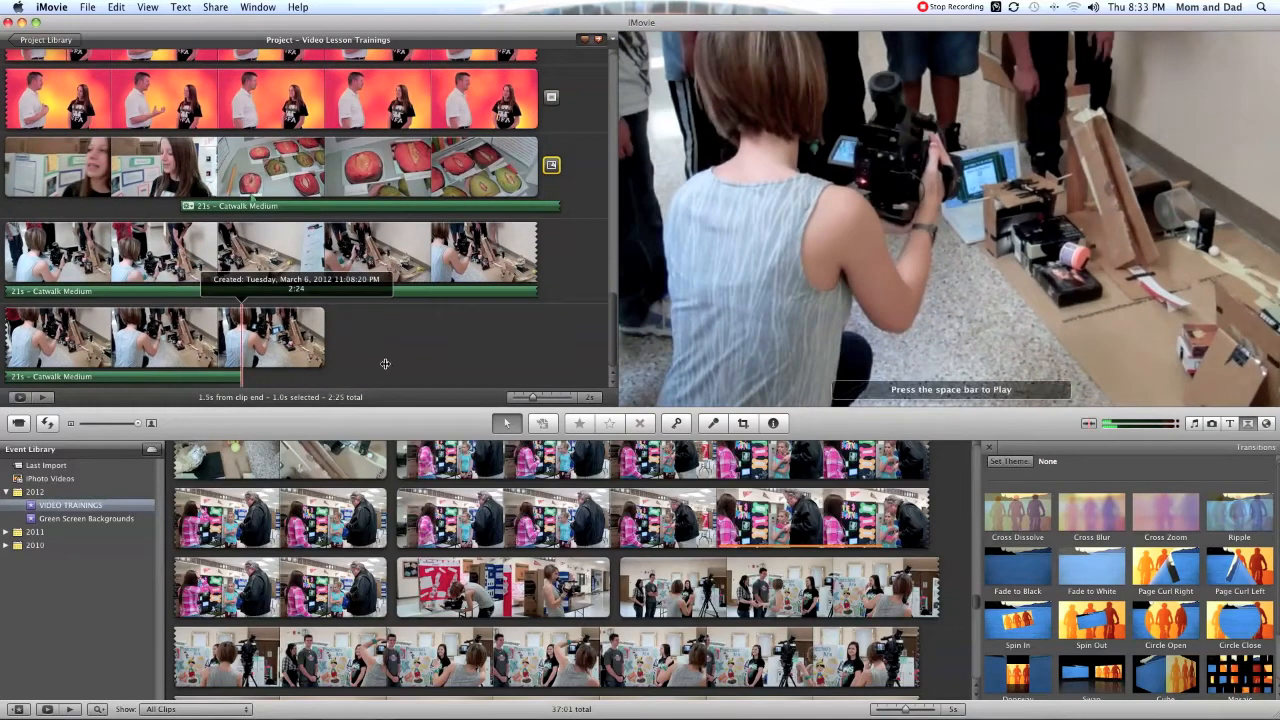
- Play back the end of the project to check the page curl transition and the extended music
scroll(388, 362, up, 5)
scroll(428, 329, down, 4)
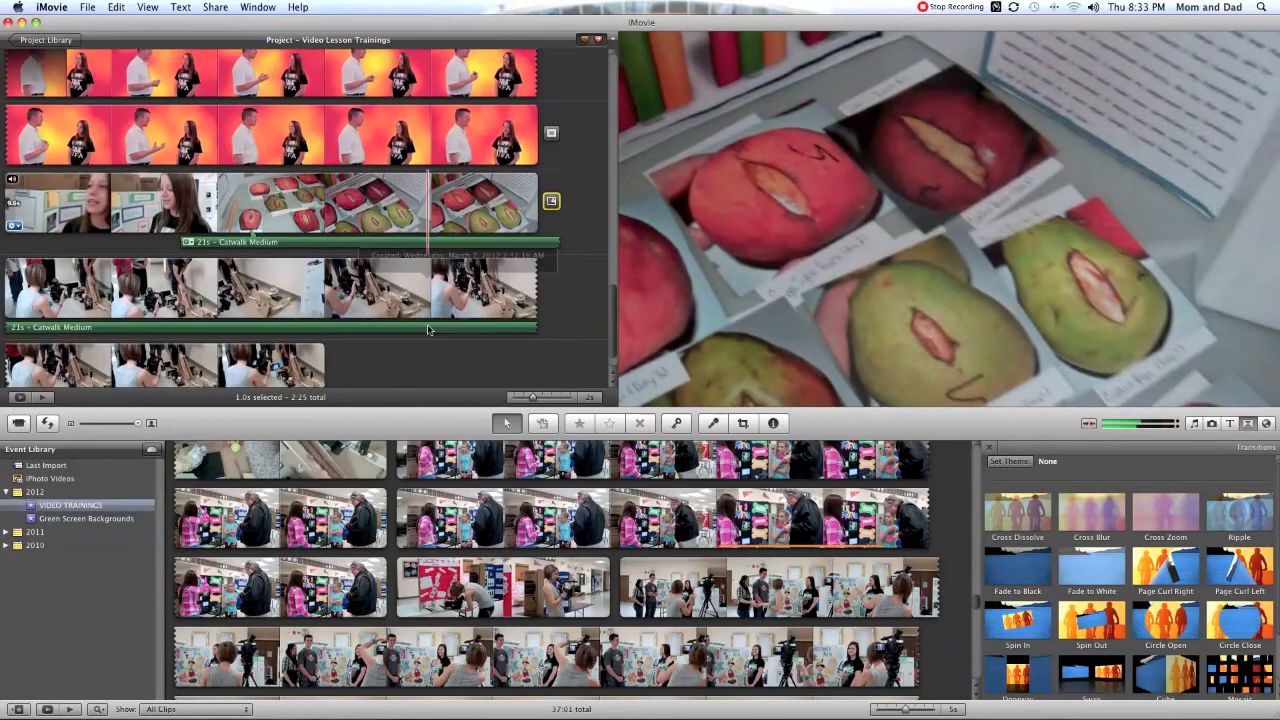
scroll(428, 329, down, 2)
click(506, 160)
key(space)
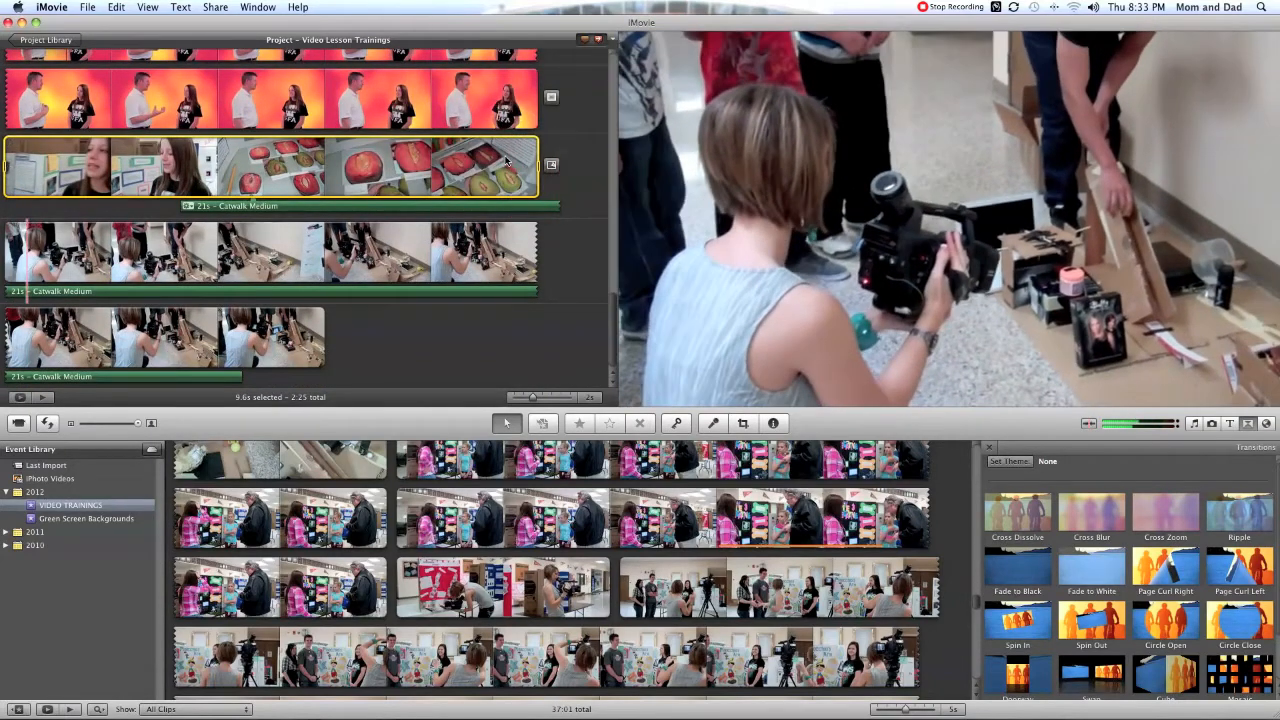
key(XF86AudioRaiseVolume)
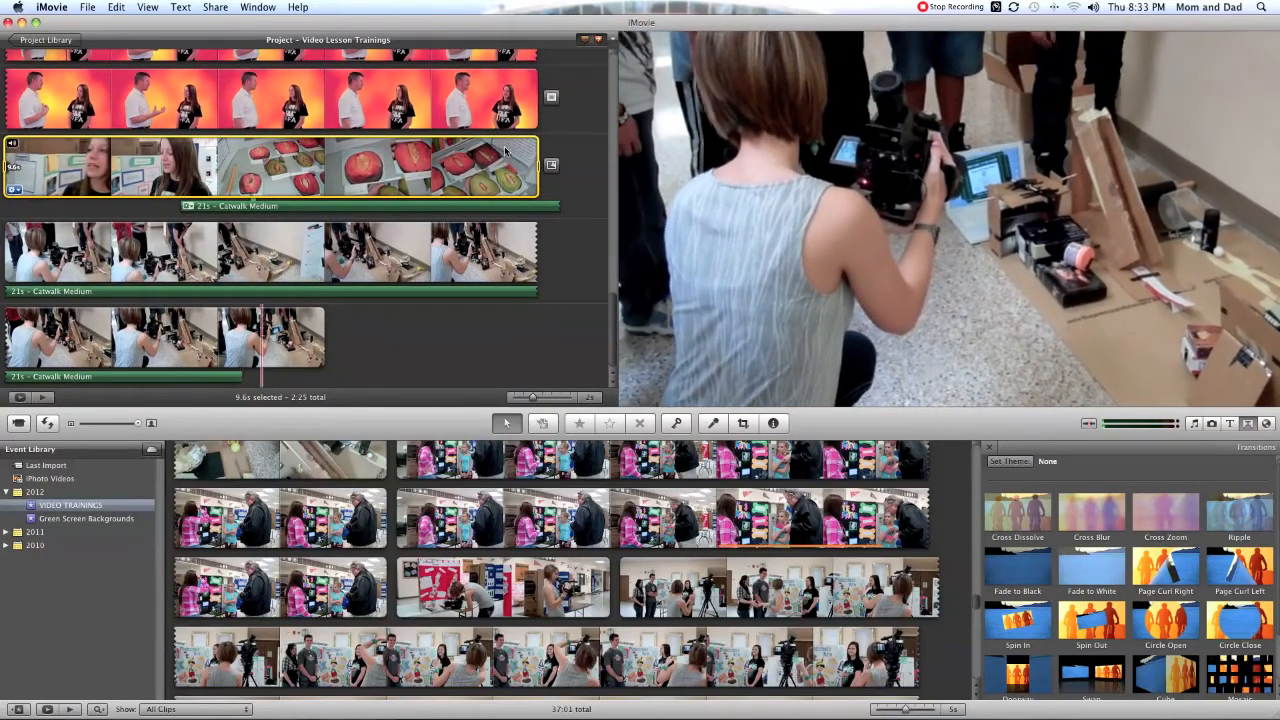
click(487, 258)
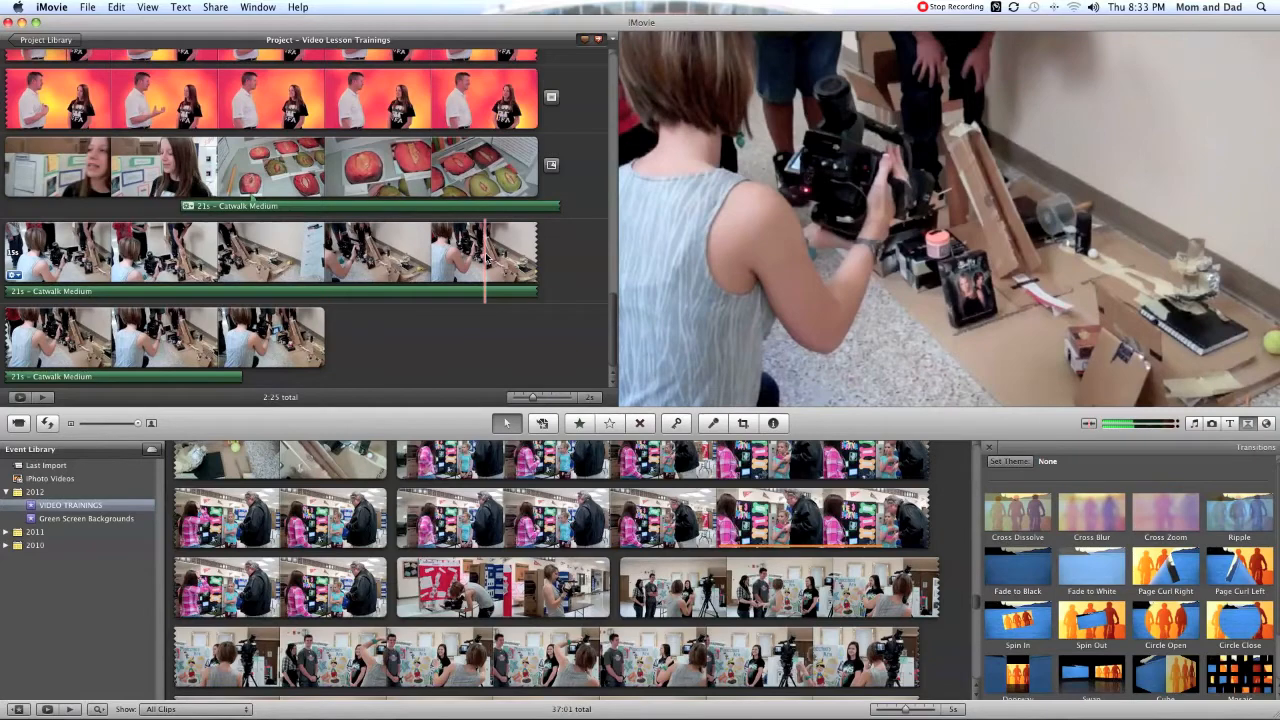
- Add a 4 s Overlap title over the start of the contraption clip and set its text to "Rube Goldberg Machines"
click(1230, 424)
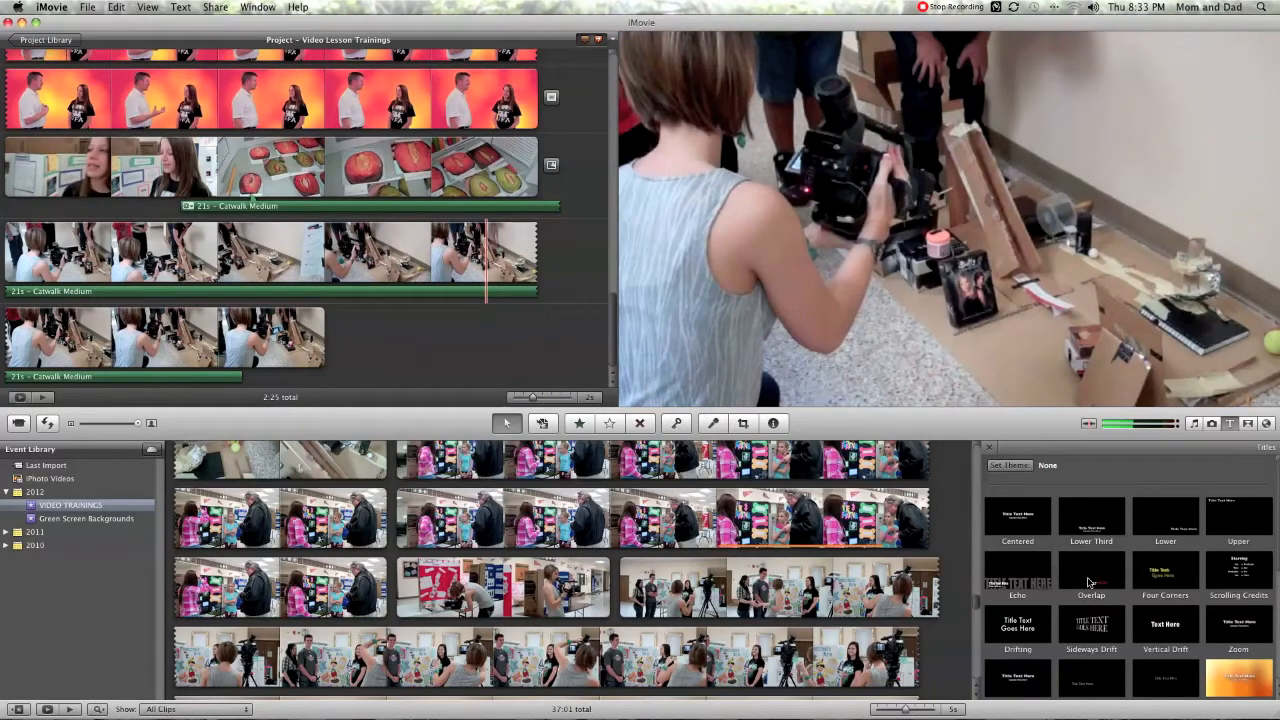
drag(1090, 582, 97, 264)
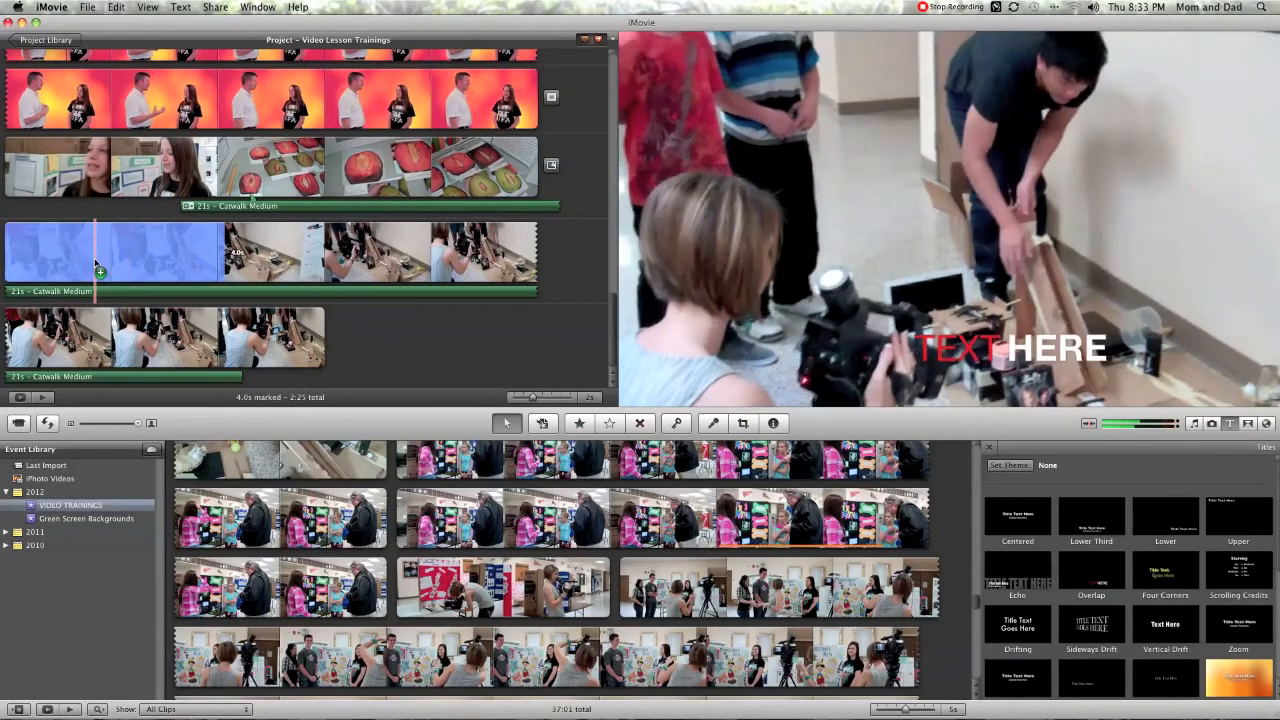
double_click(960, 350)
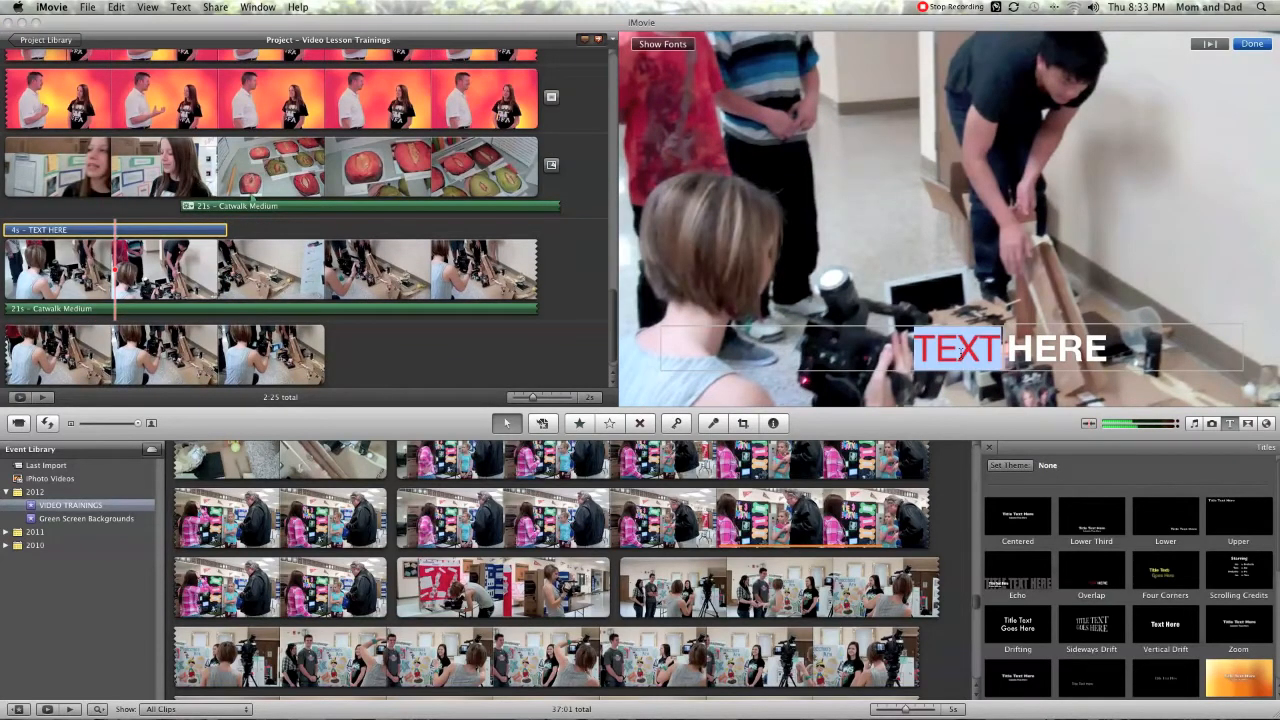
text(Rube)
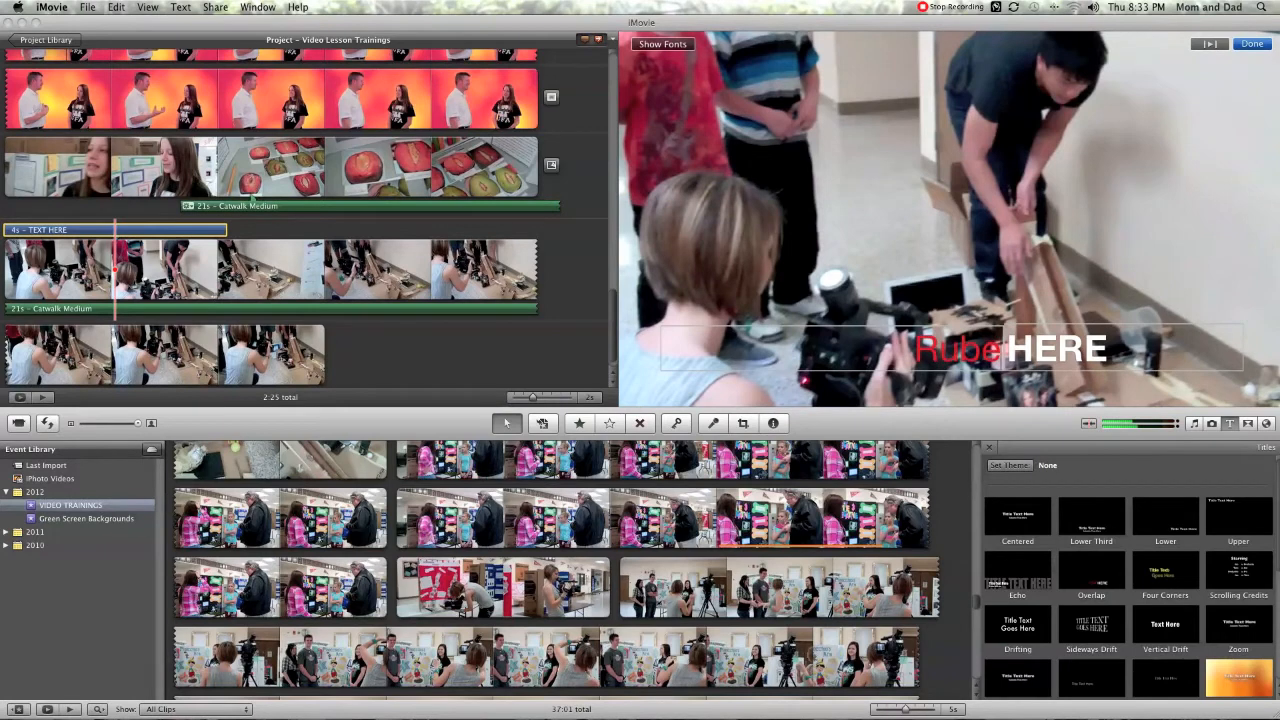
text( Goldberg)
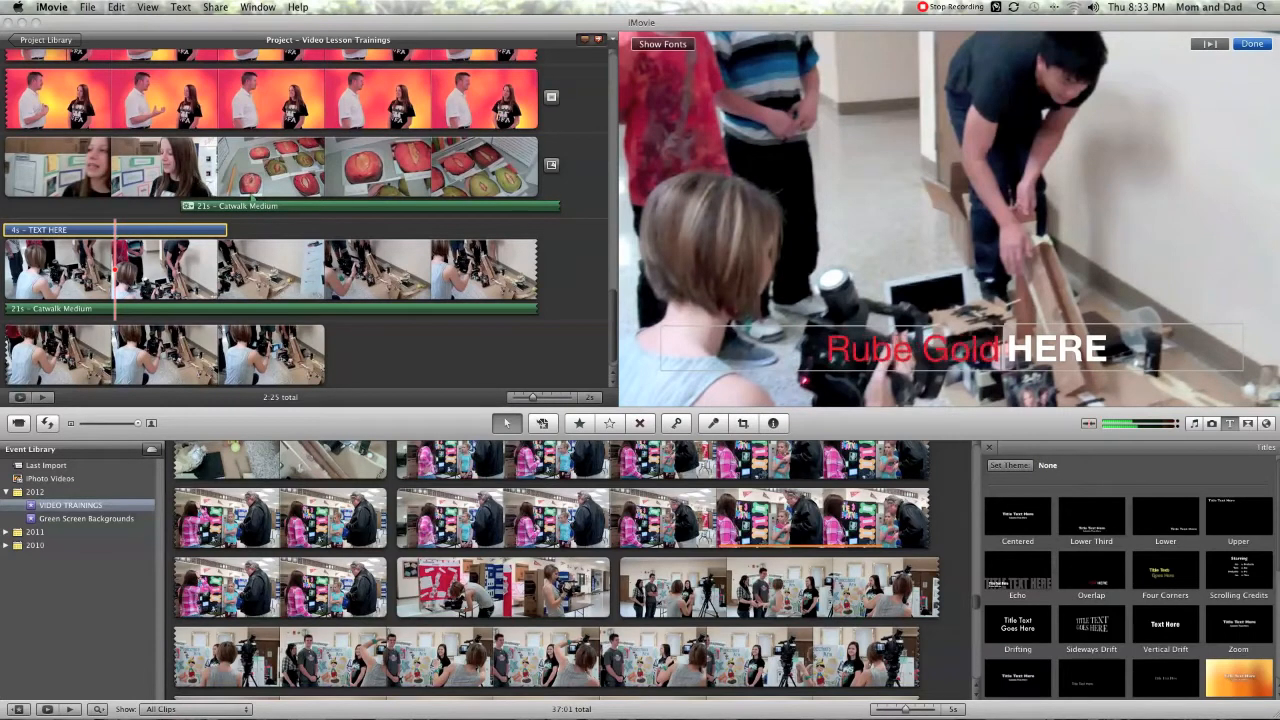
double_click(1061, 358)
text(Machines)
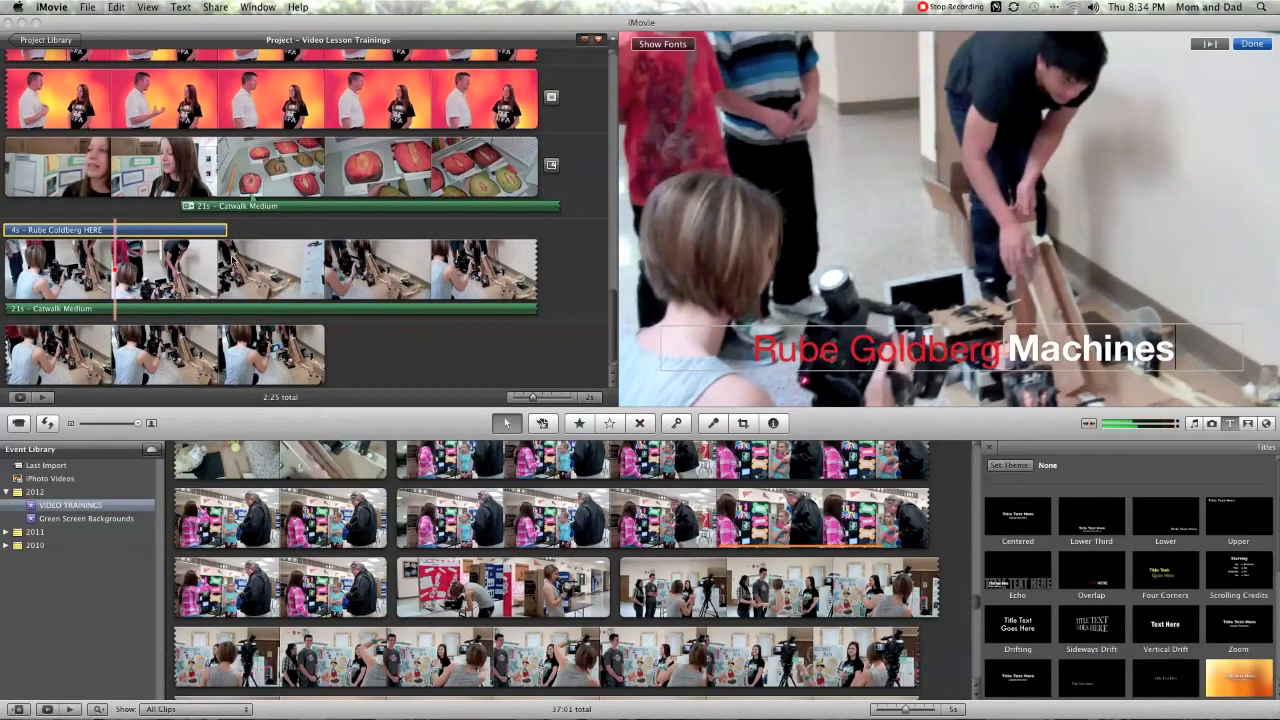
- Play the project from just before the contraption clip to review the new title
click(516, 185)
key(space)
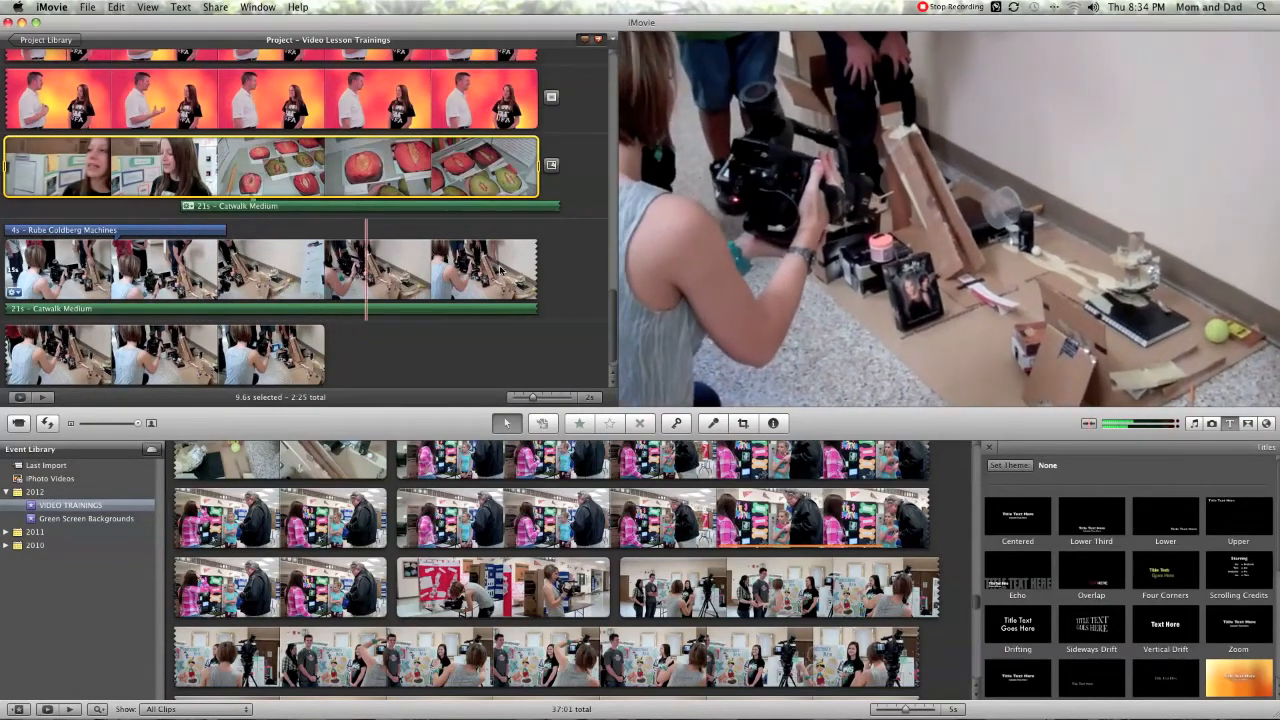
click(497, 360)
scroll(420, 308, down, 1)
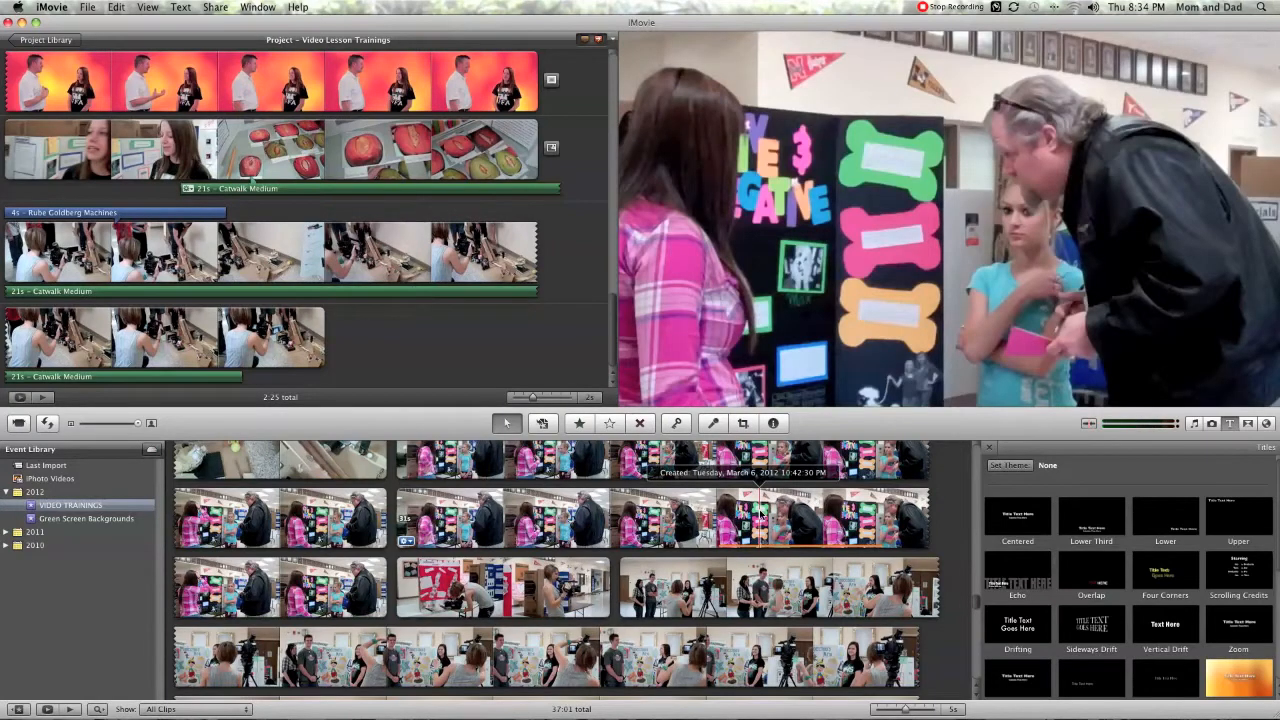
- Compare the marked used portion of the judge-and-students event footage with the matching clip near the beginning of the project
scroll(765, 545, down, 2)
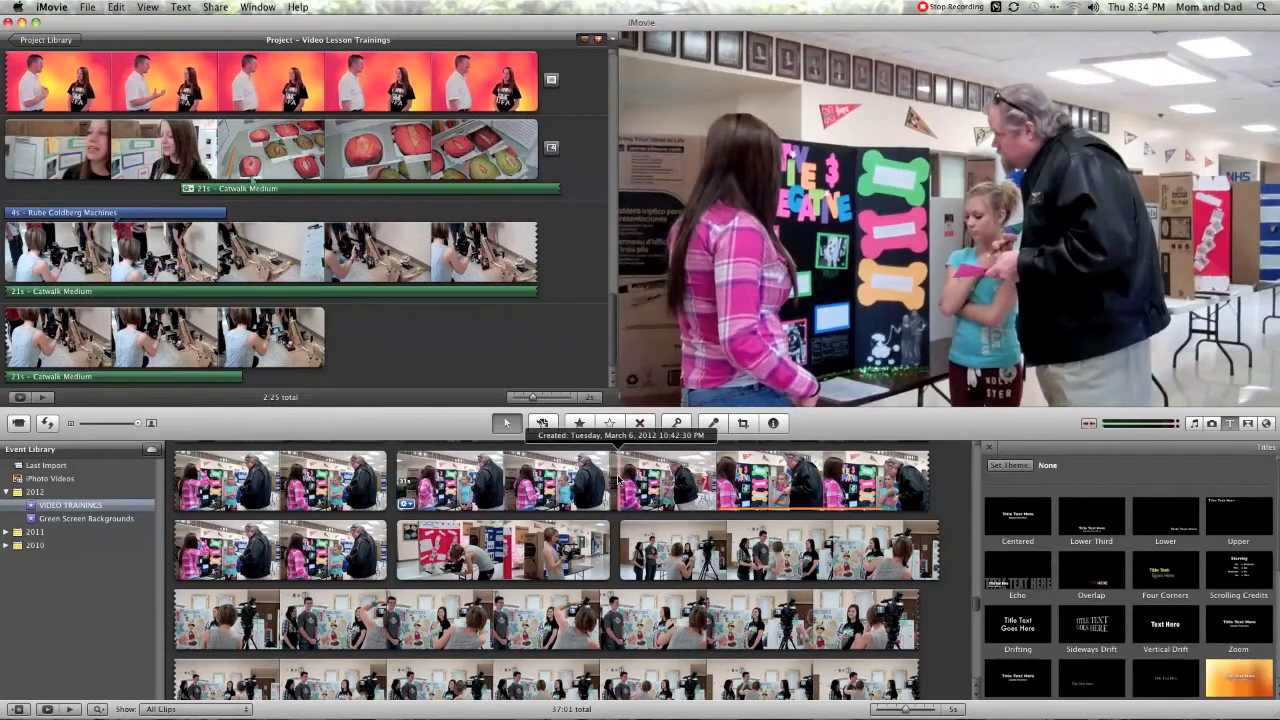
scroll(619, 481, up, 1)
scroll(618, 480, down, 1)
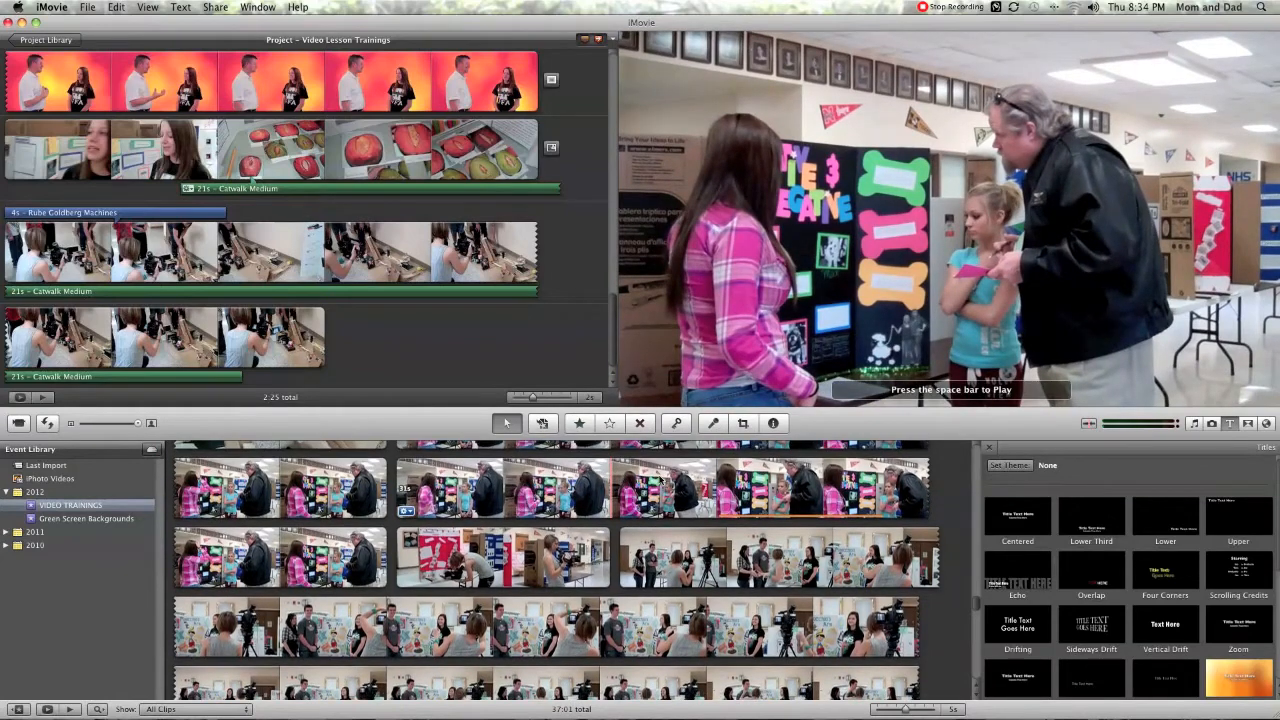
scroll(660, 481, up, 1)
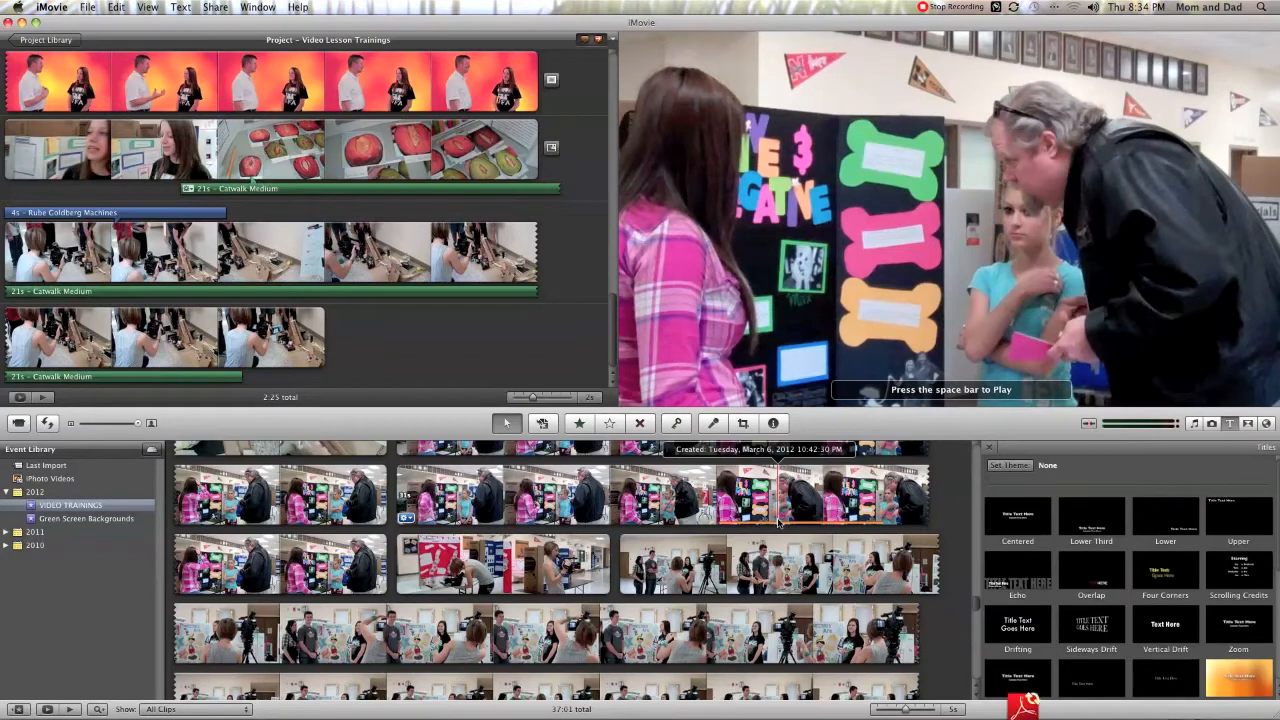
scroll(475, 218, up, 3)
scroll(475, 218, up, 10)
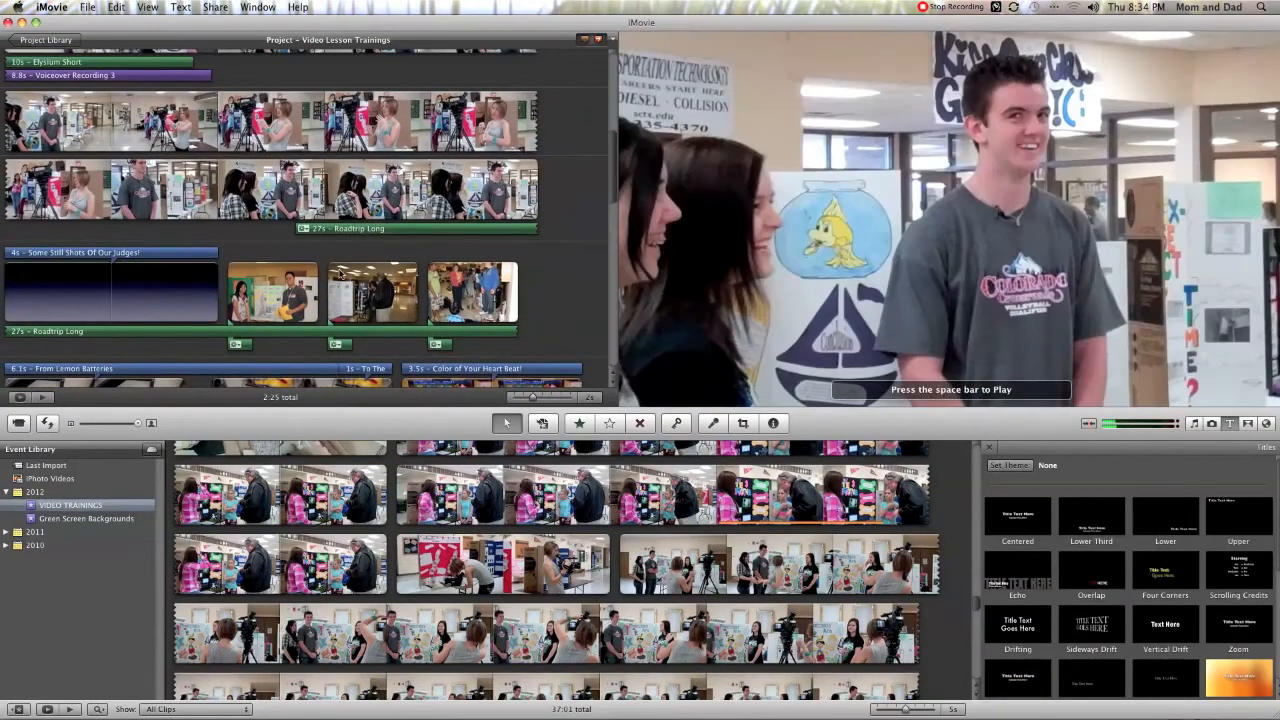
scroll(355, 160, up, 5)
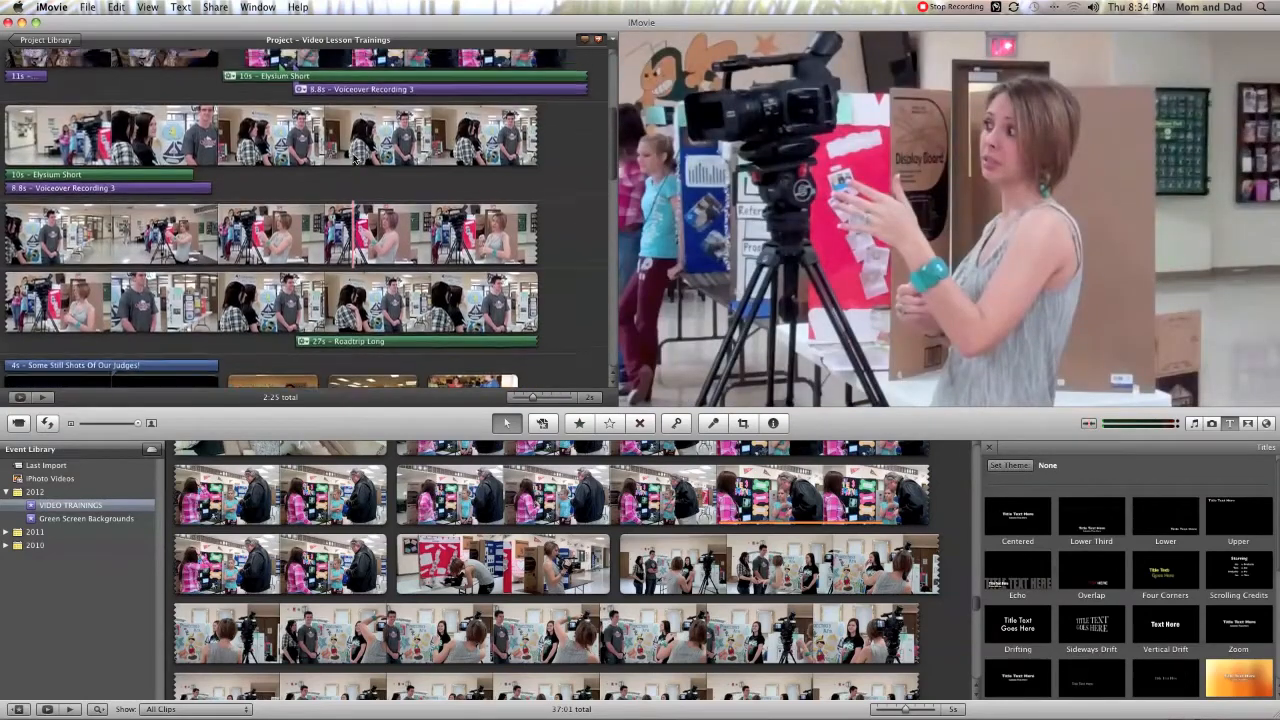
scroll(355, 160, up, 6)
click(418, 265)
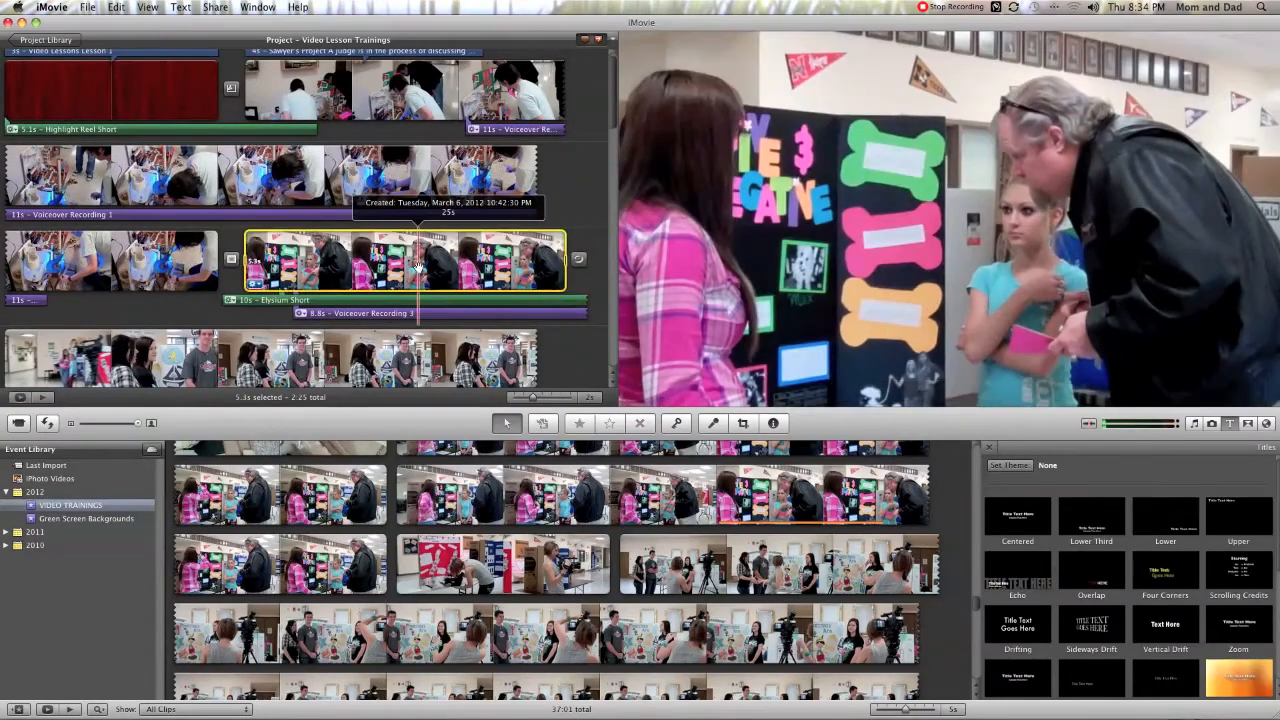
click(800, 520)
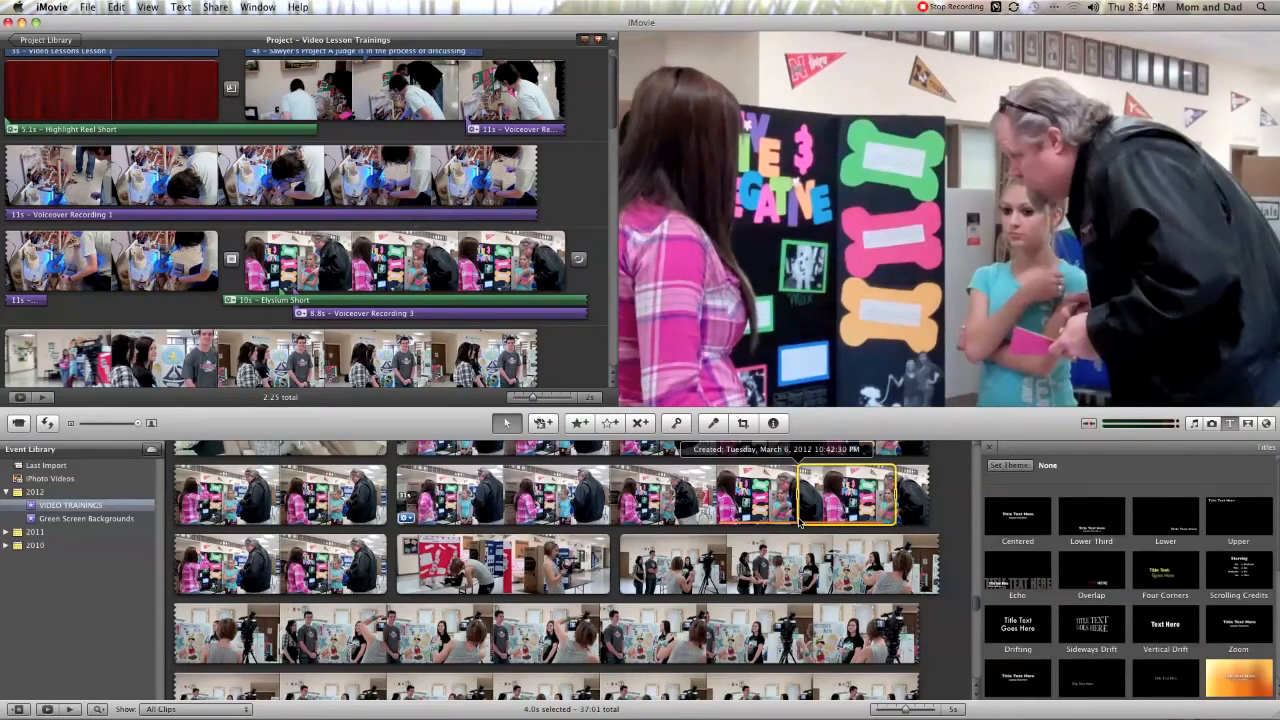
- Look through the event footage of the students presenting the blue science fair board for another usable clip
scroll(795, 515, up, 4)
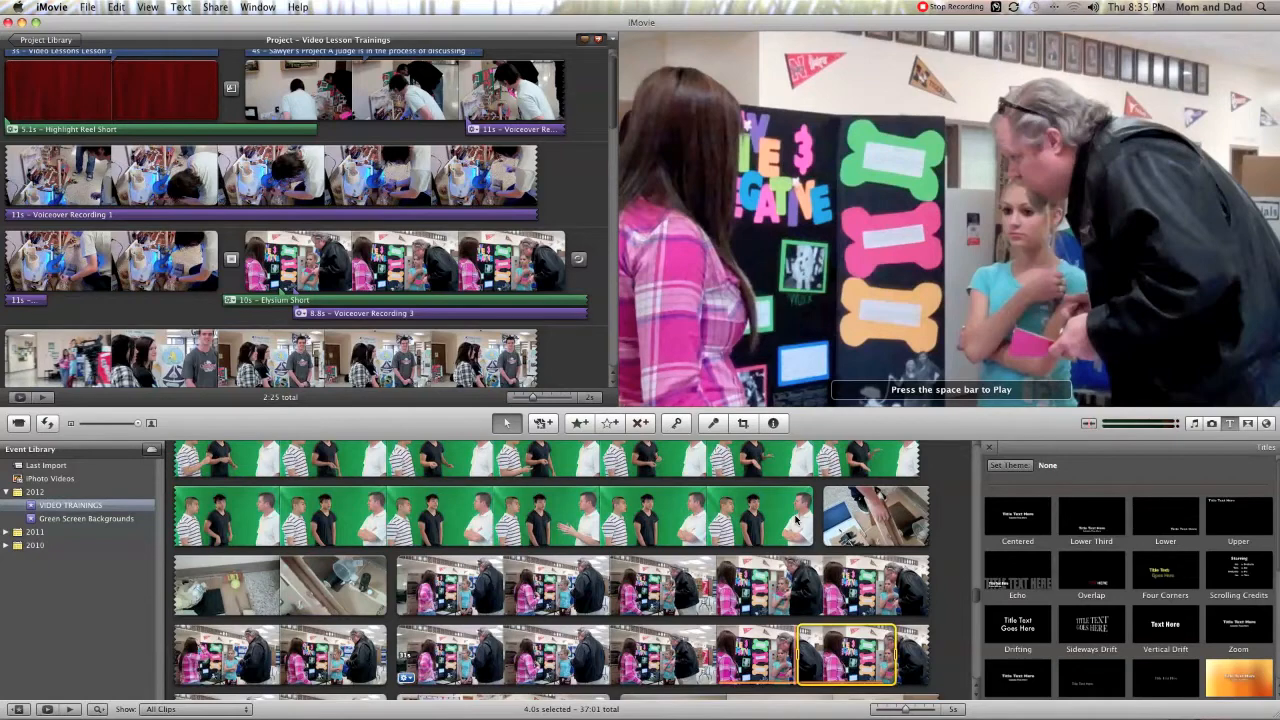
scroll(797, 519, up, 10)
scroll(797, 519, up, 3)
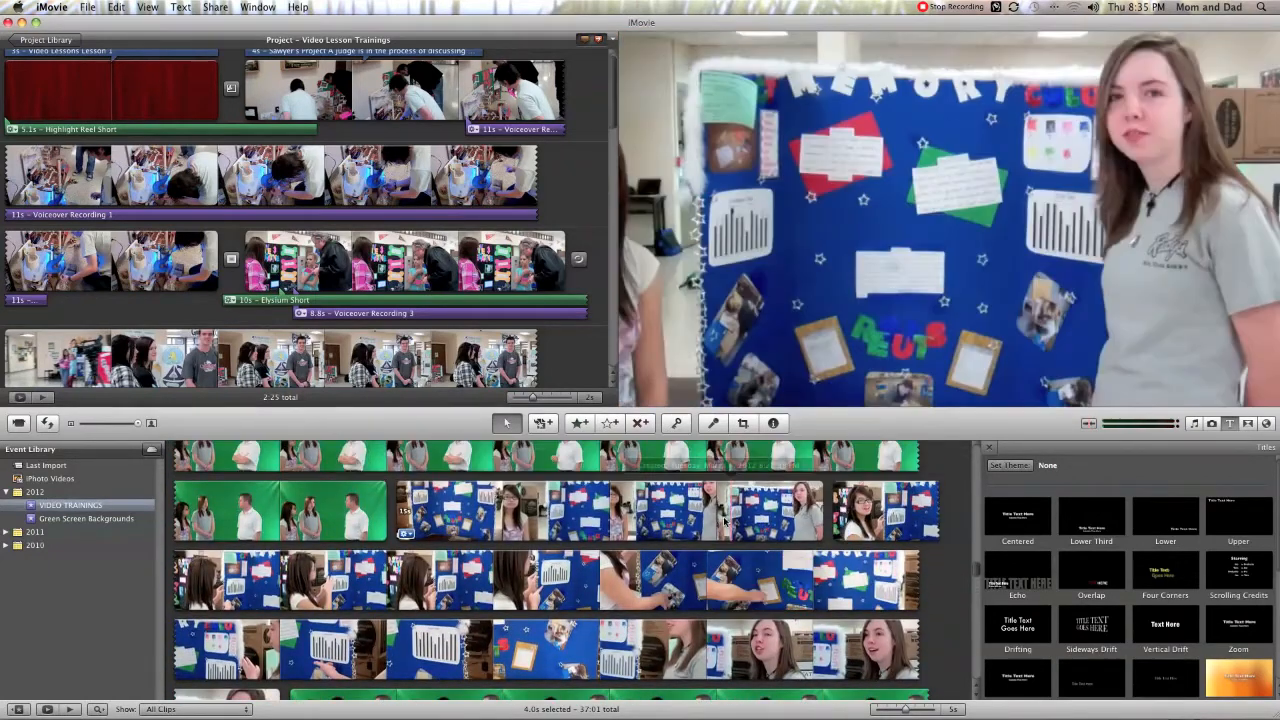
click(712, 519)
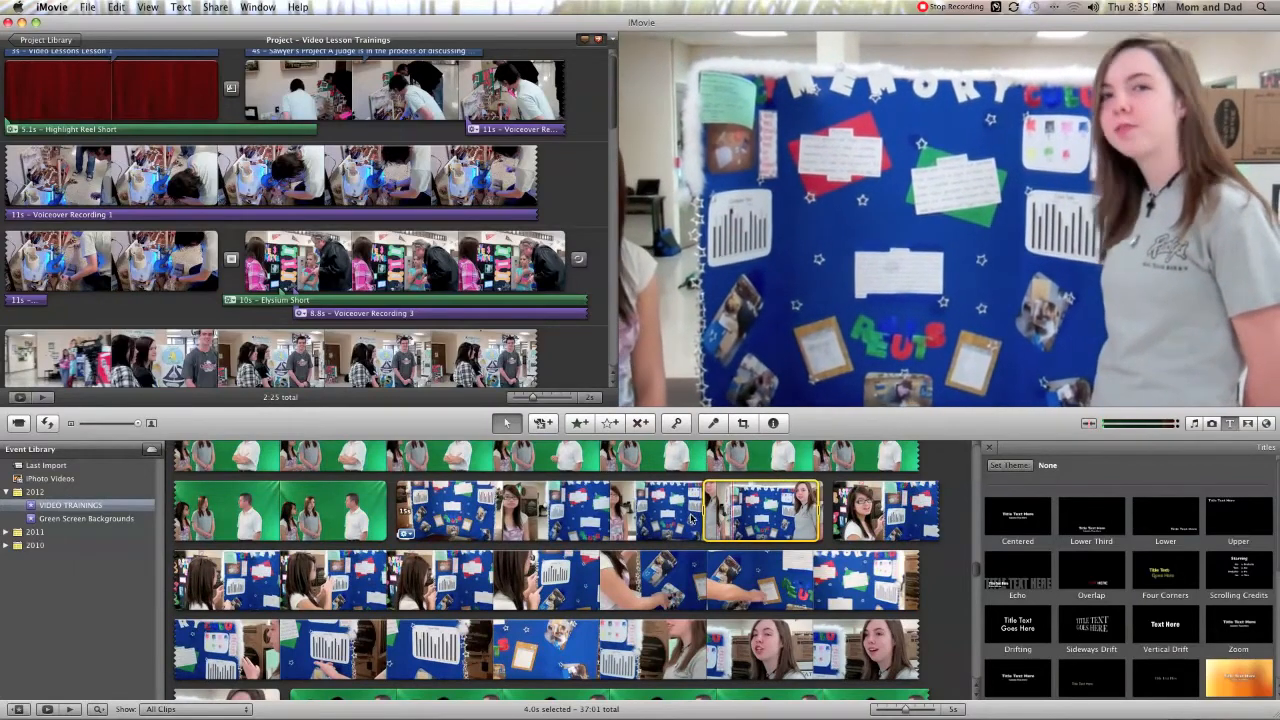
scroll(691, 518, up, 2)
scroll(750, 510, down, 2)
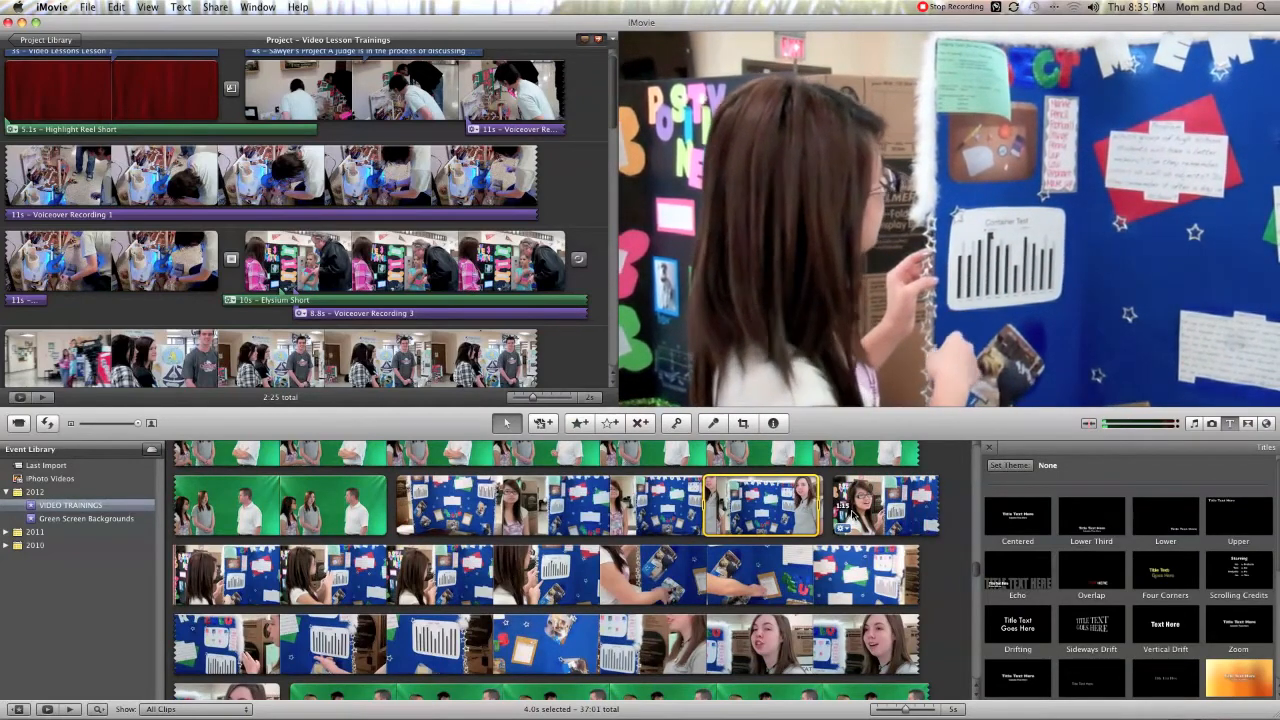
scroll(853, 512, down, 3)
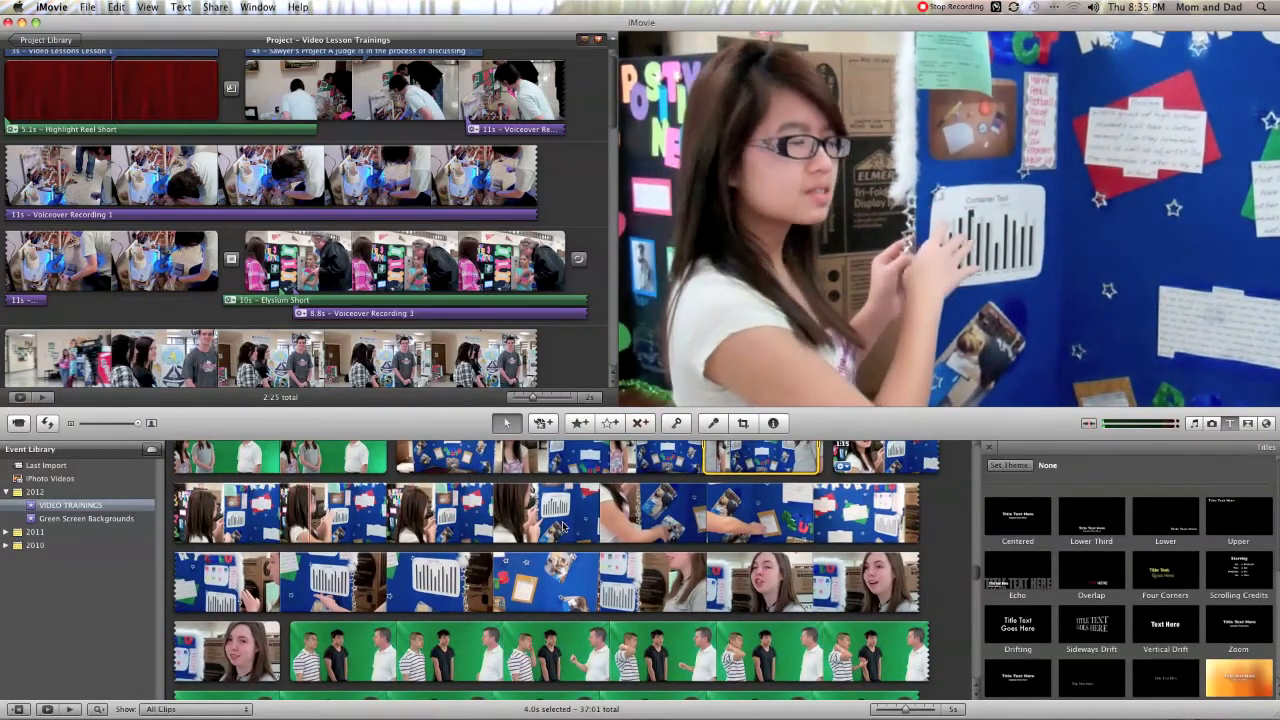
scroll(563, 527, up, 3)
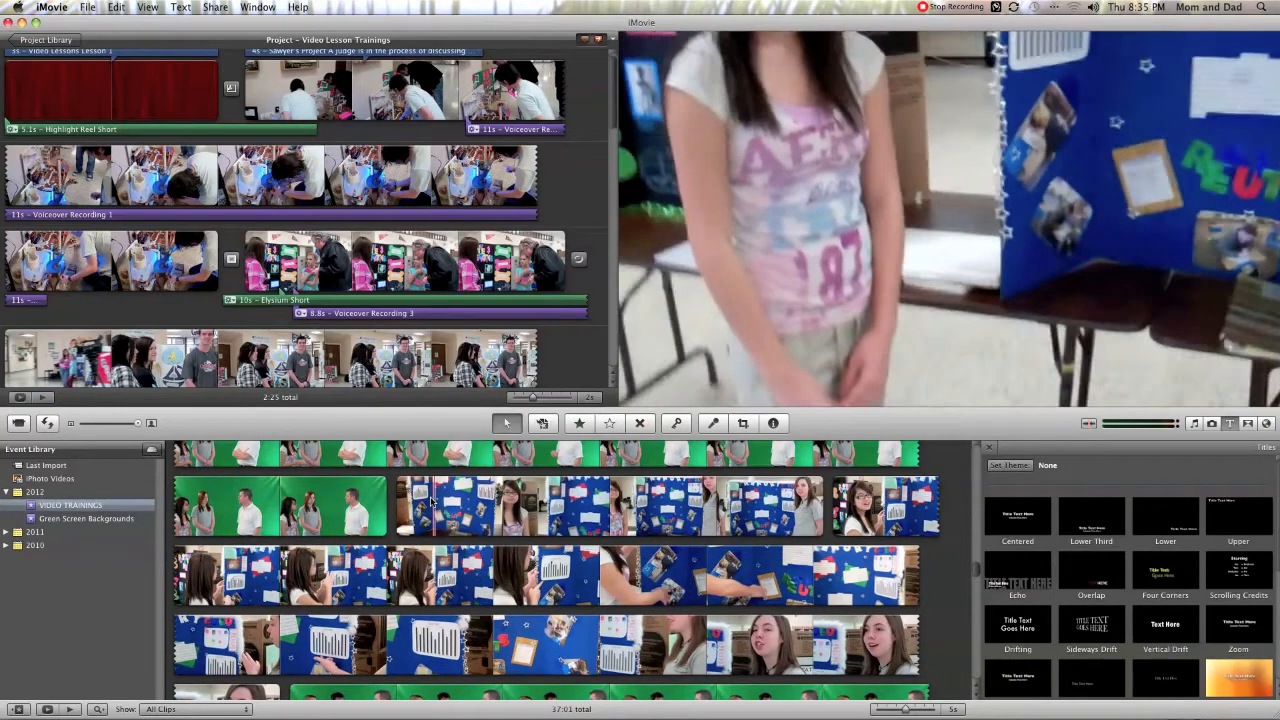
click(452, 596)
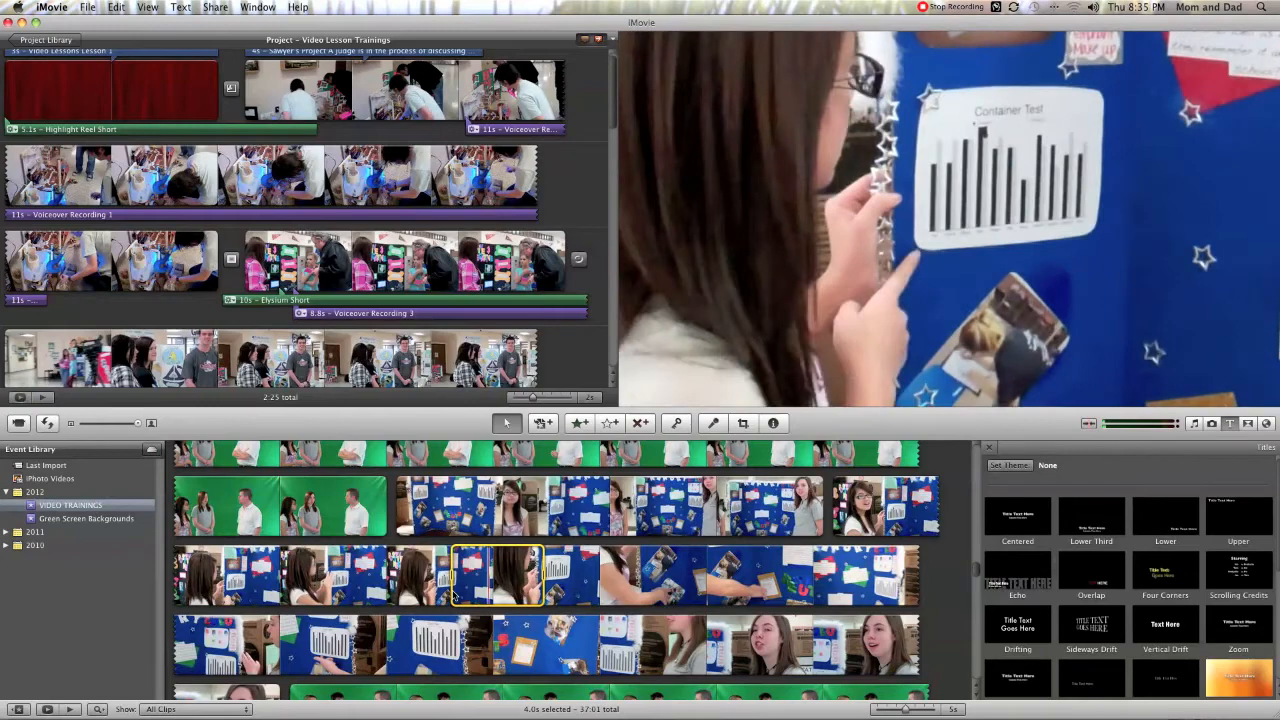
scroll(452, 596, down, 3)
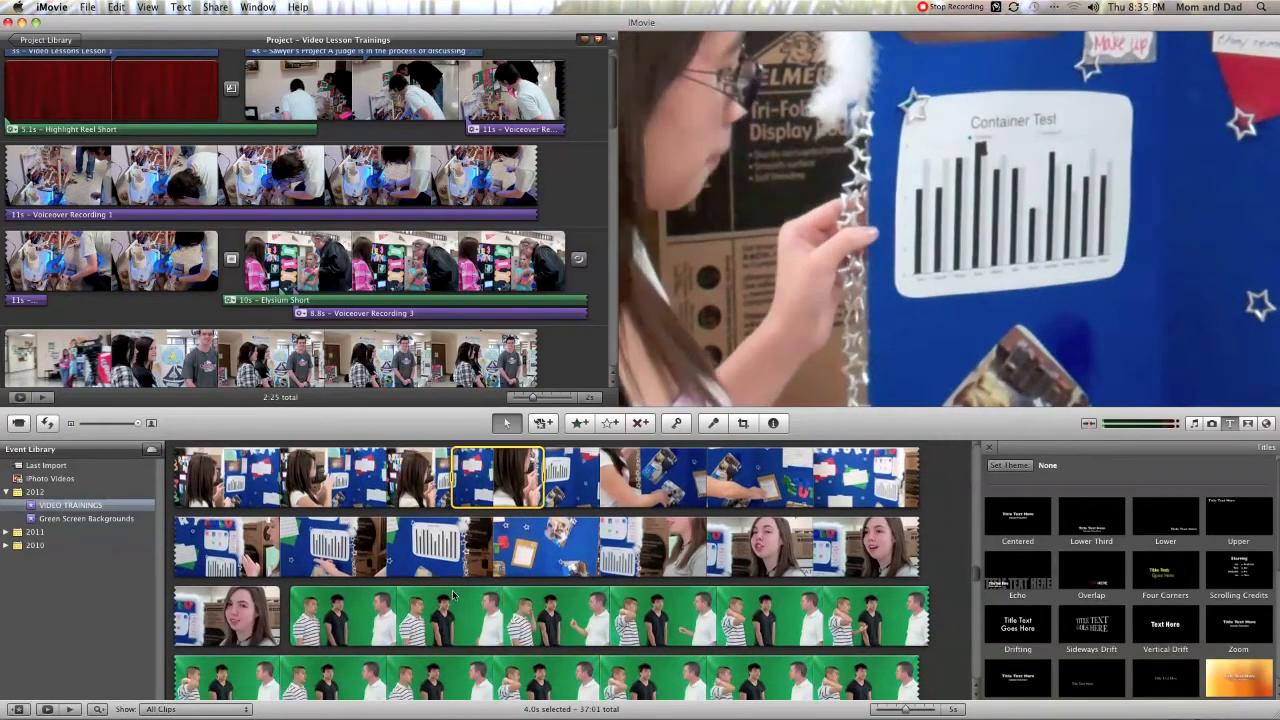
click(460, 581)
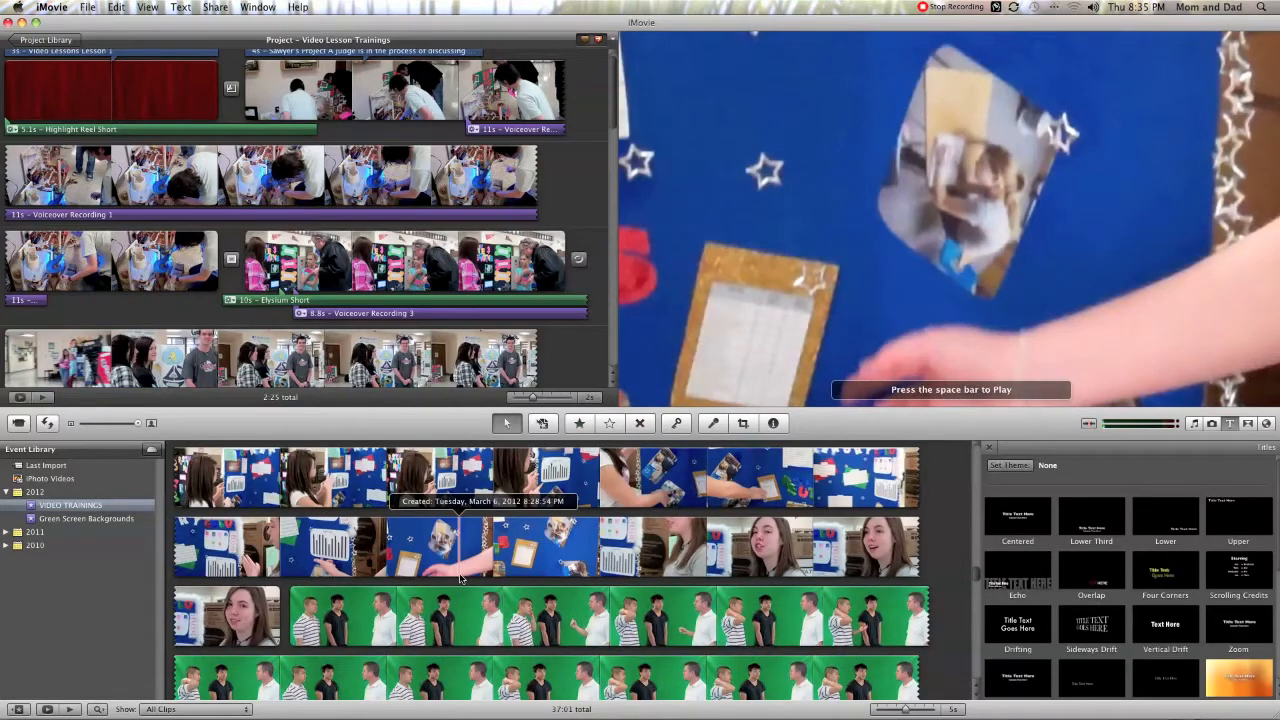
- Find the wooden cabinet contraption clip in the VIDEO TRAININGS event and preview it
scroll(460, 578, up, 10)
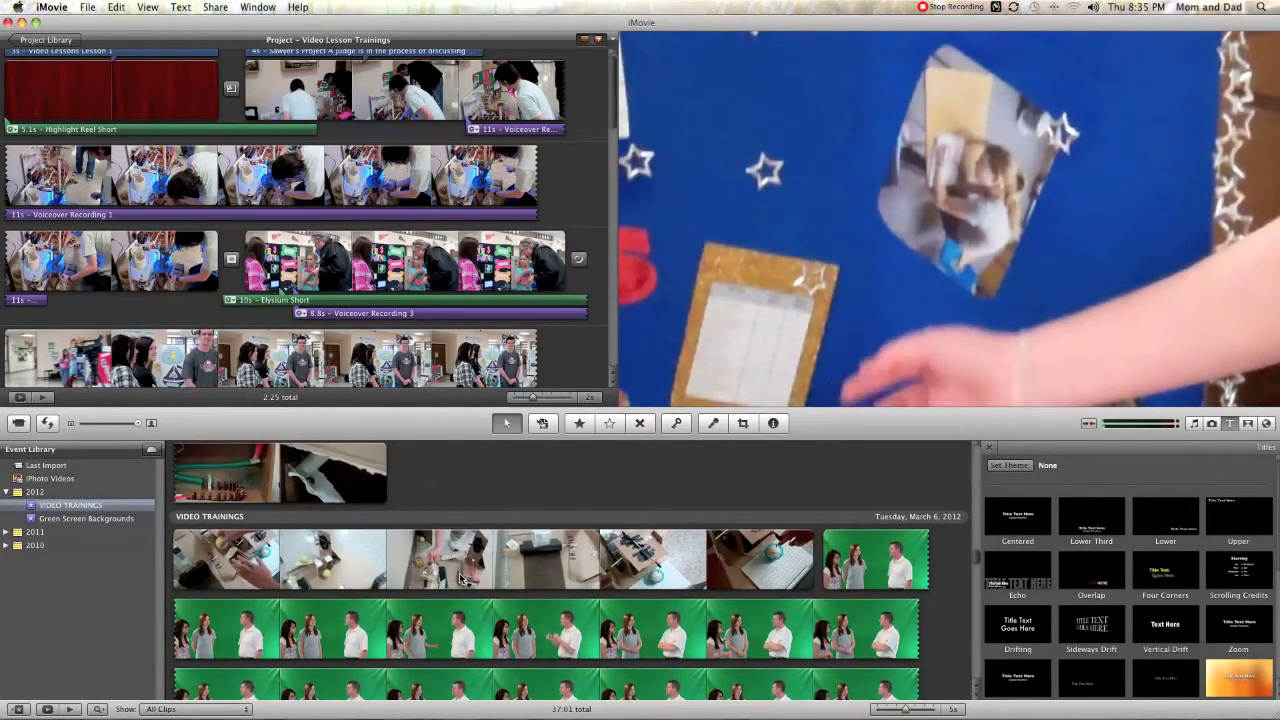
scroll(460, 578, up, 5)
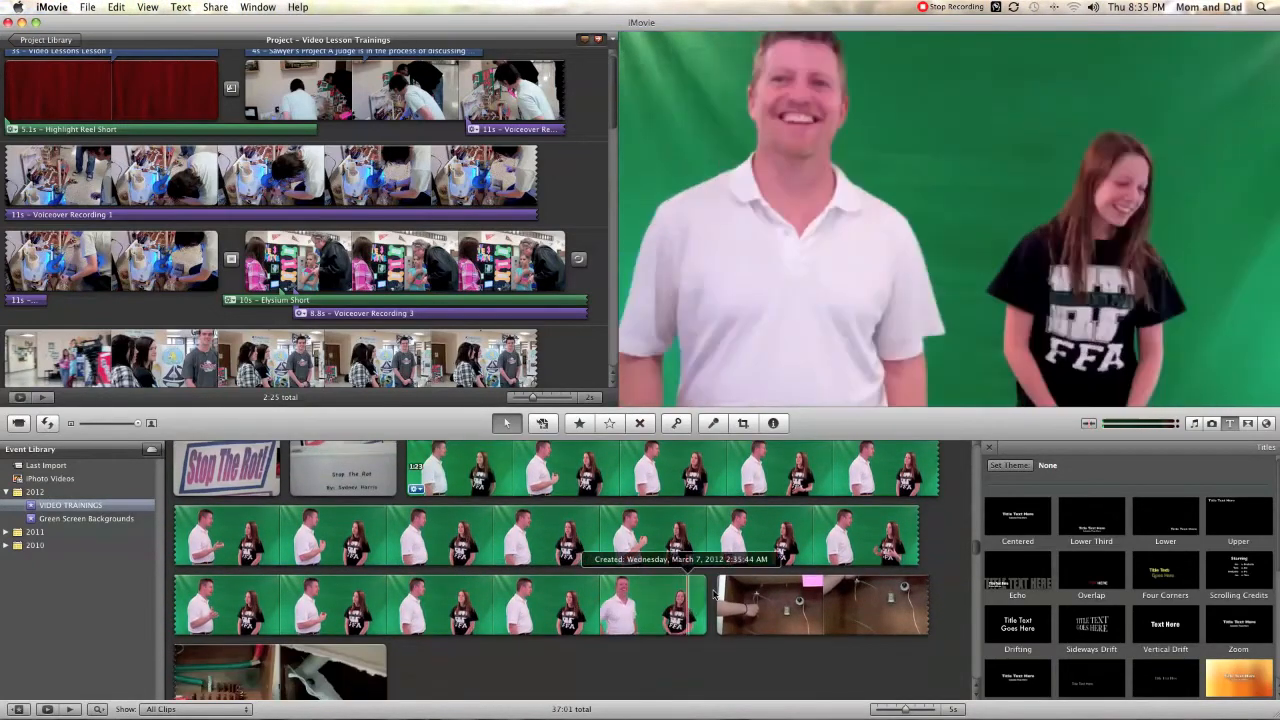
key(space)
scroll(770, 596, down, 3)
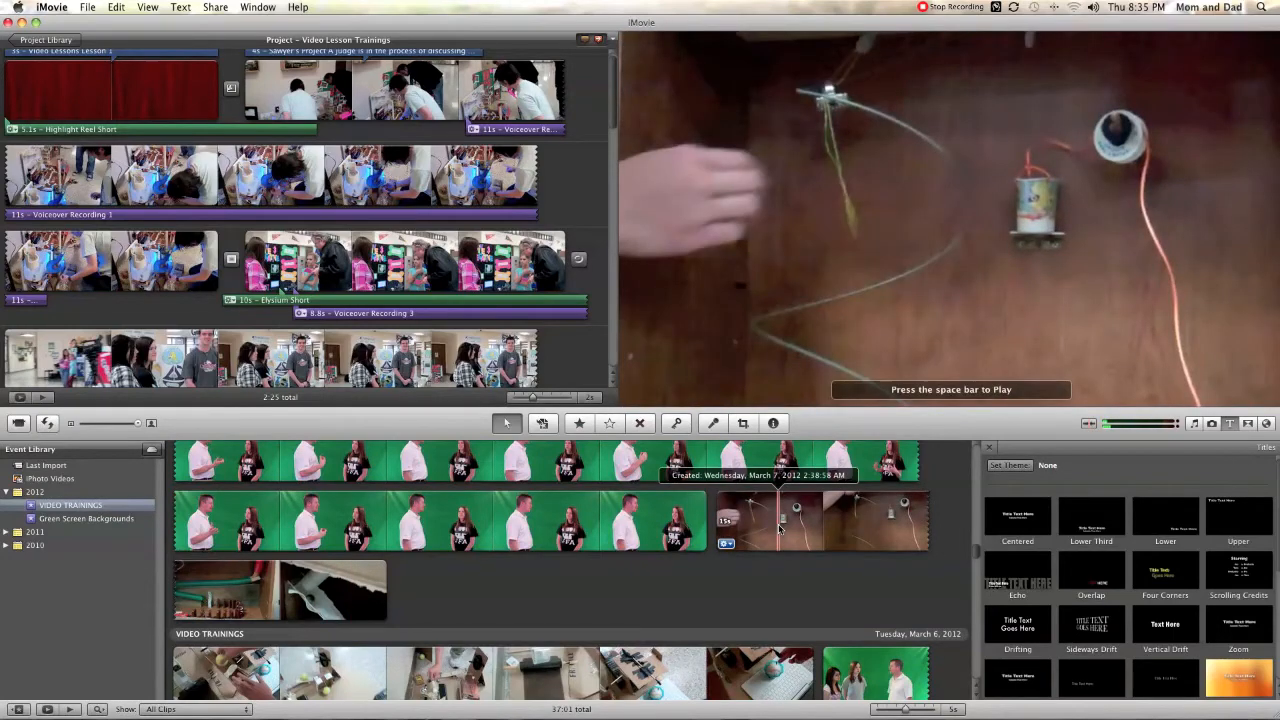
key(space)
- Add the entire 15 s cabinet contraption clip to the end of the project, after the Rube Goldberg footage
scroll(529, 235, down, 10)
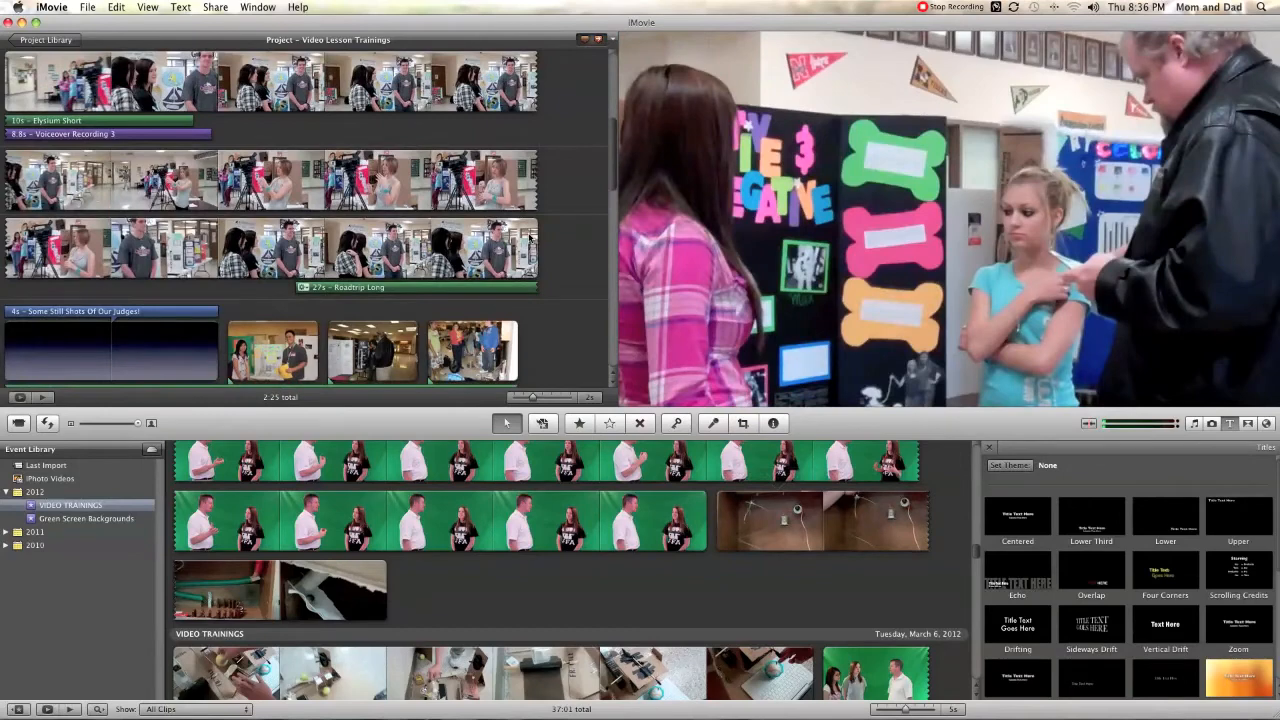
scroll(529, 236, down, 10)
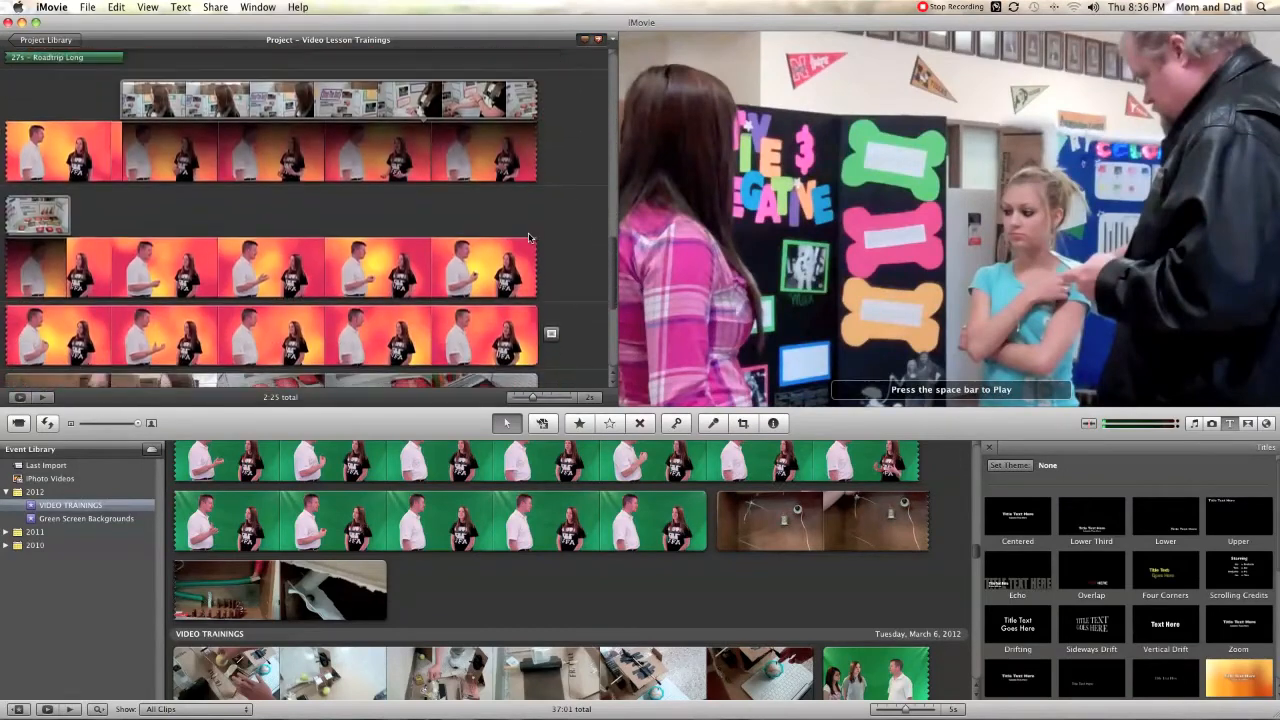
click(773, 505)
key(super+a)
drag(792, 513, 451, 327)
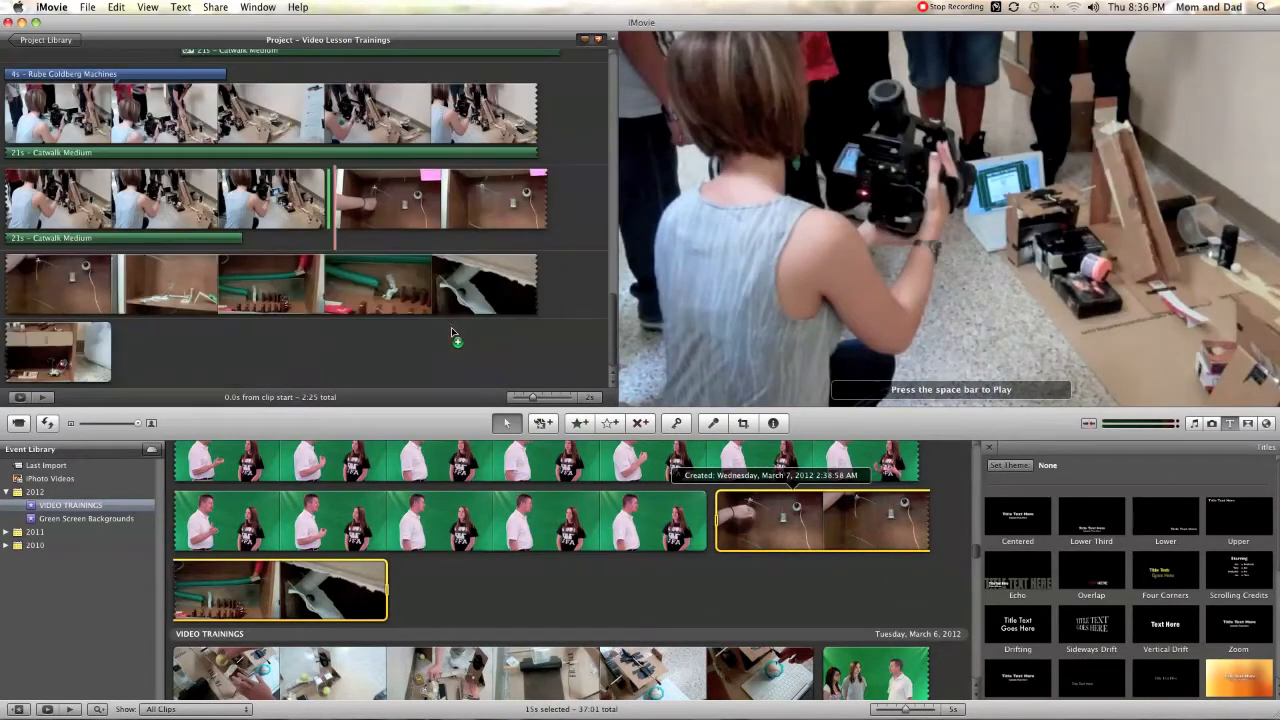
- Add a Cube transition between the last two clips of the project and set its duration to 1 s
click(1247, 424)
scroll(1189, 627, down, 2)
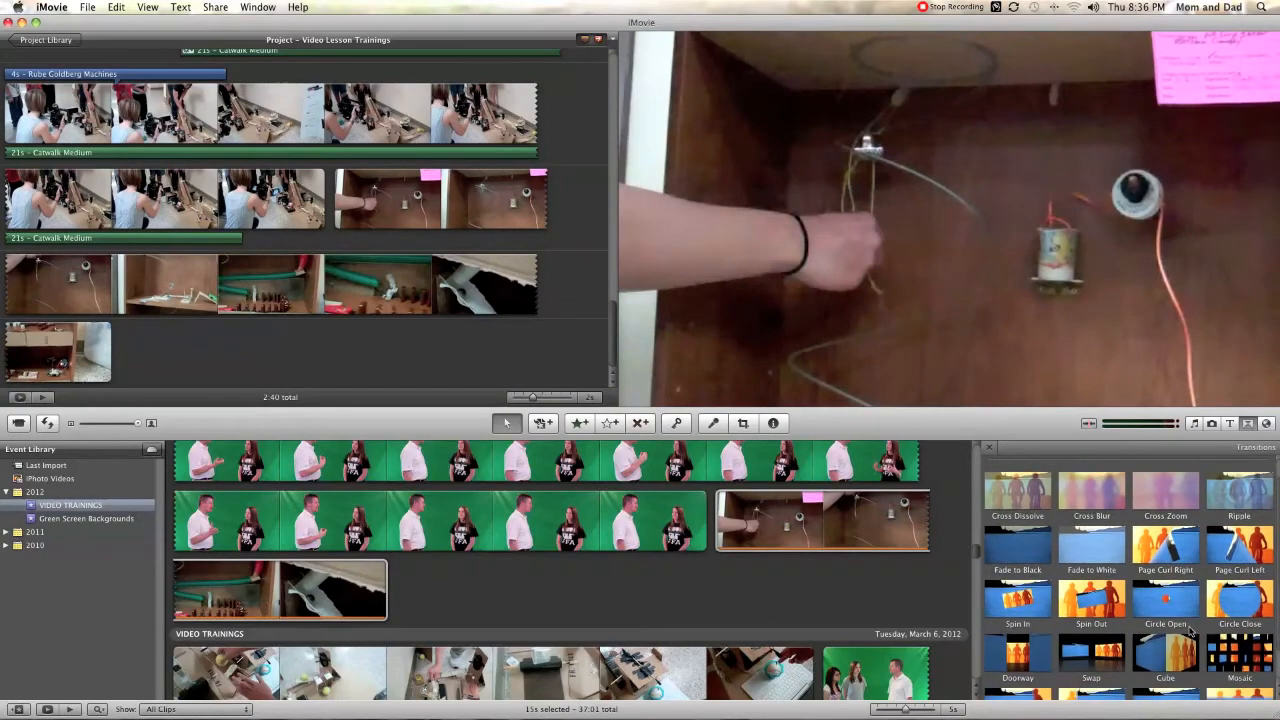
mouse_move(1177, 653)
mouse_down()
mouse_move(618, 412)
mouse_move(371, 214)
mouse_move(330, 210)
mouse_move(338, 197)
mouse_up()
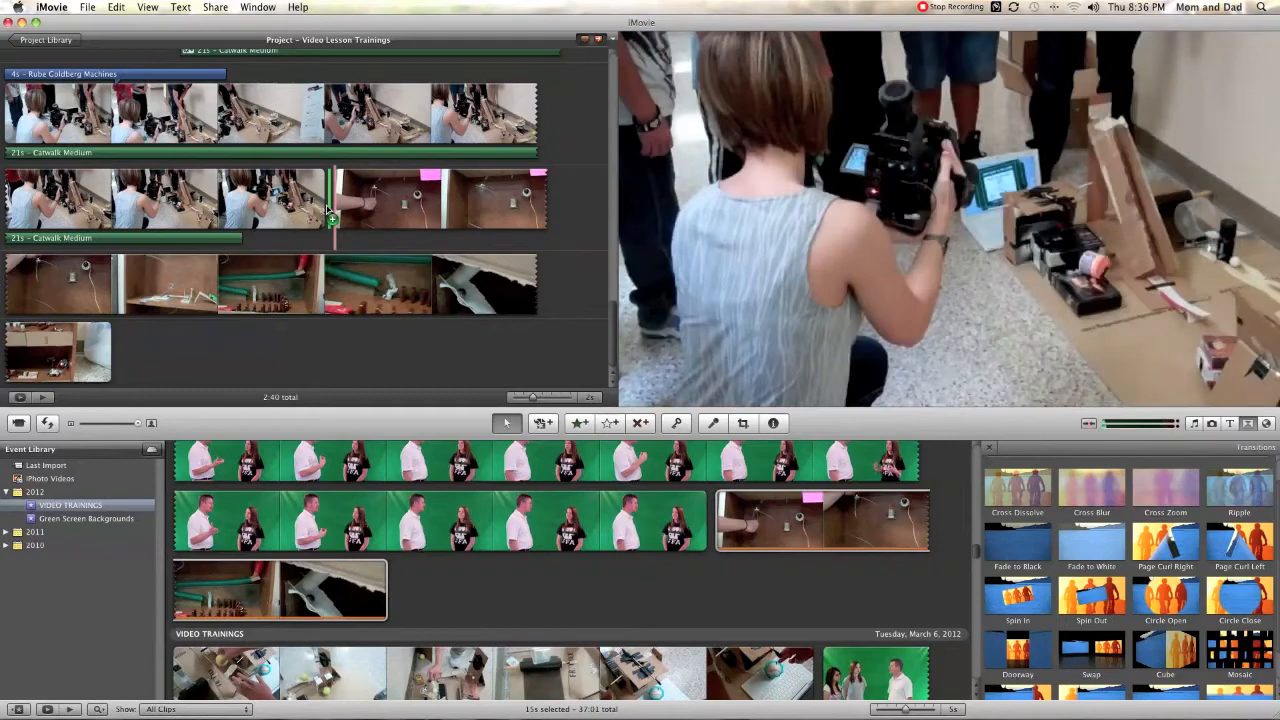
double_click(338, 197)
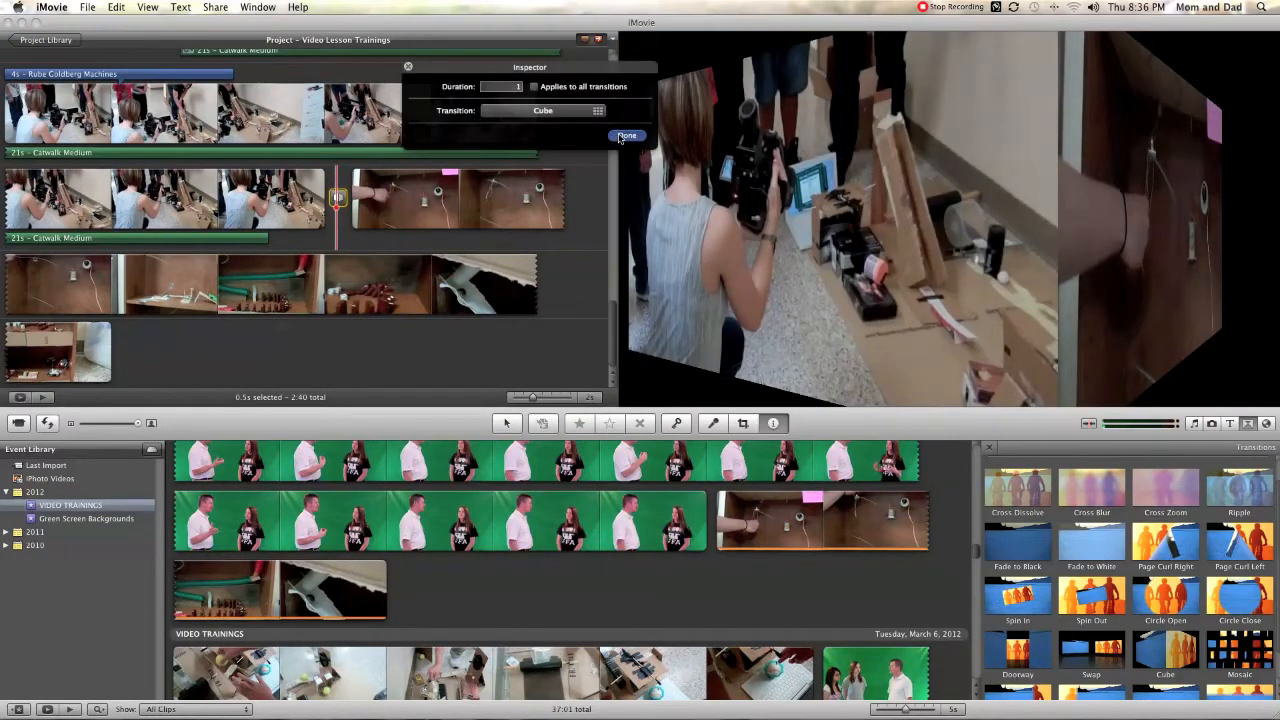
key(Return)
- Play the project from just before the Cube transition through the cabinet contraption clip
click(209, 199)
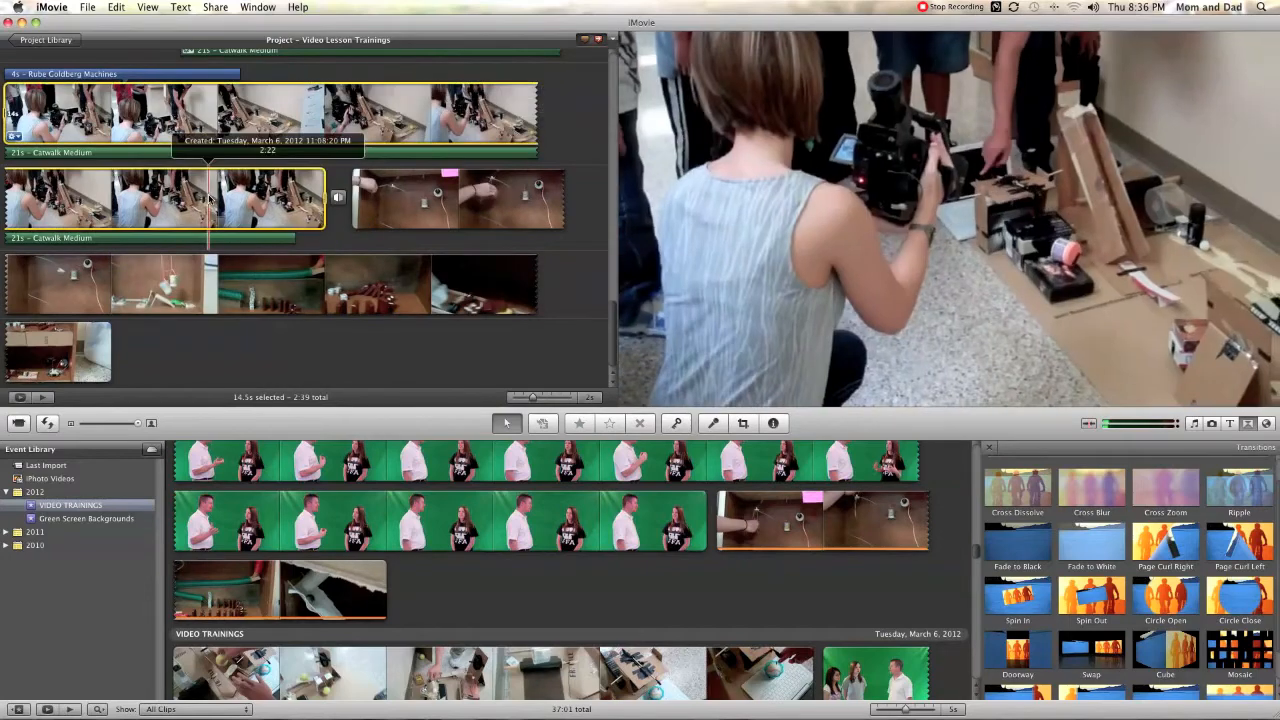
key(space)
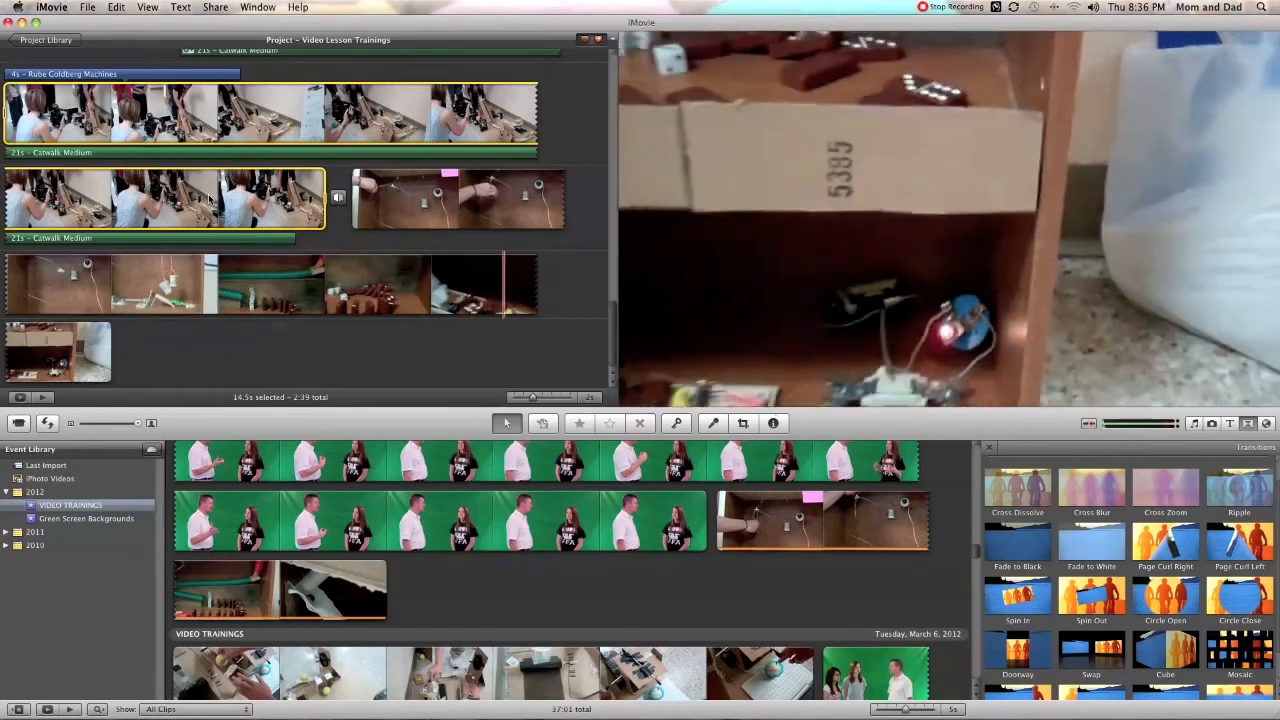
key(space)
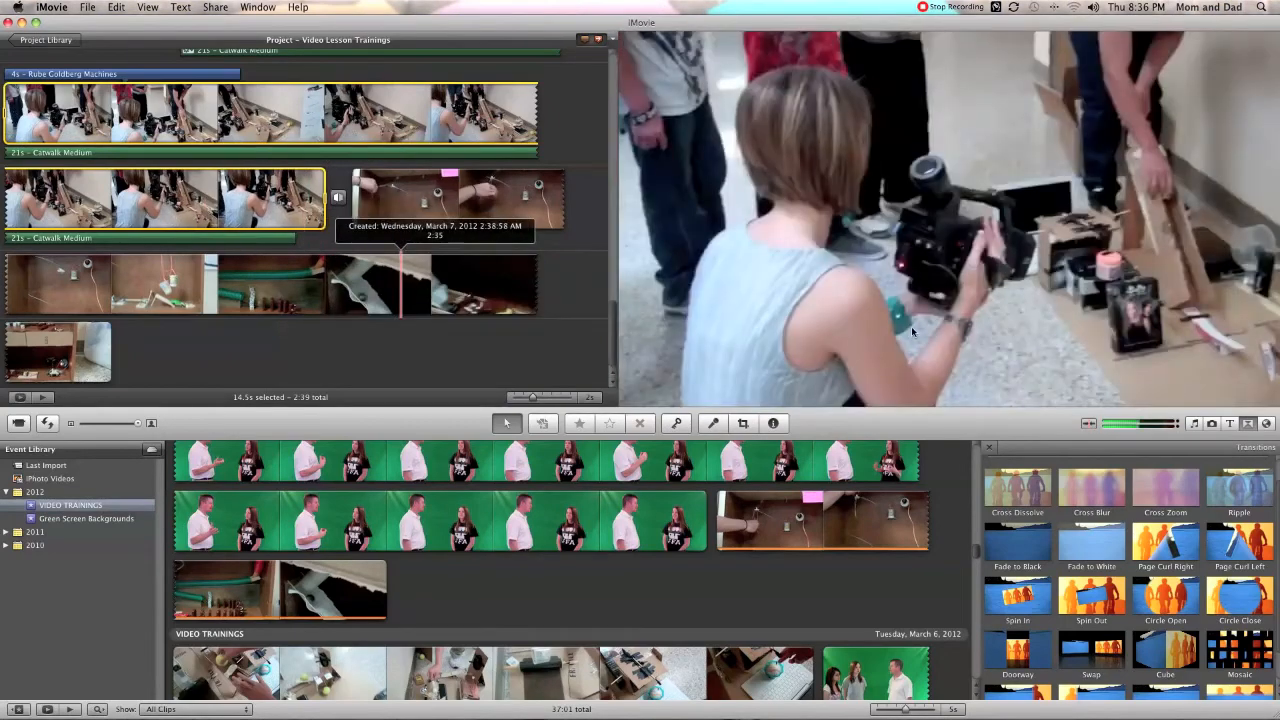
- Look through the Jingles in Music and Sound Effects for a track of about 30 s and preview Travel
click(1194, 424)
scroll(1179, 513, down, 5)
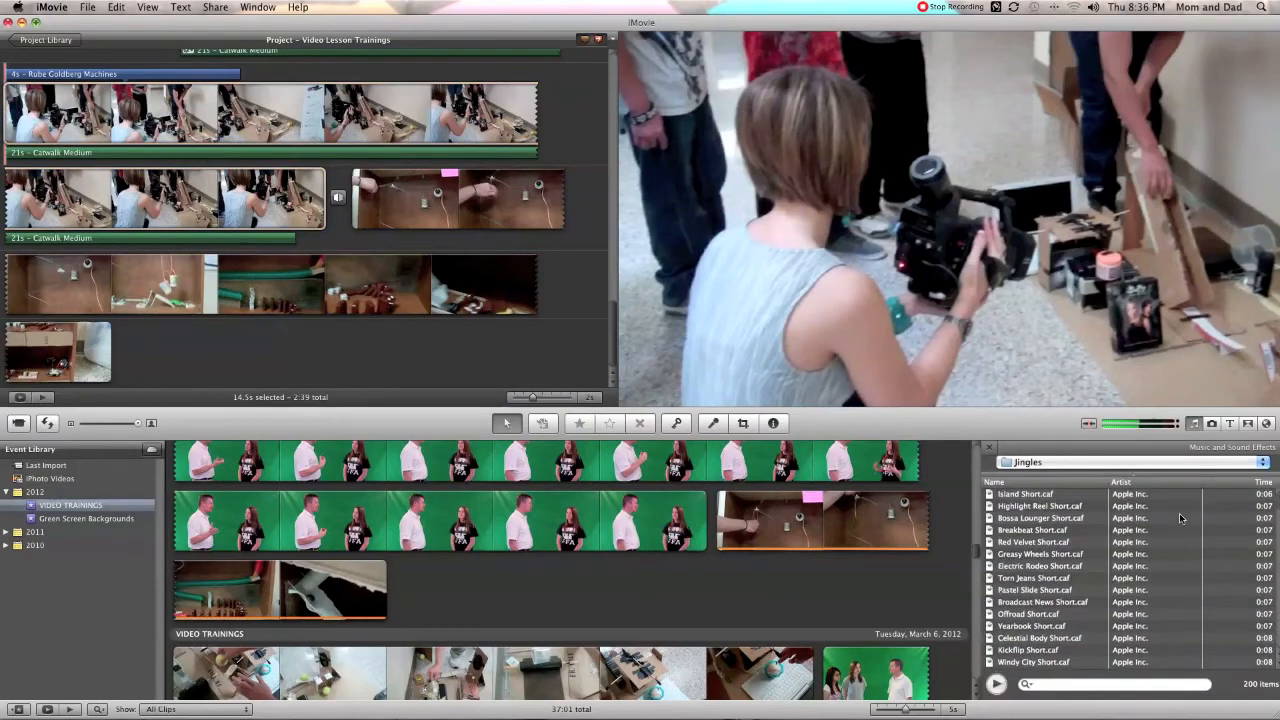
scroll(1179, 513, down, 2)
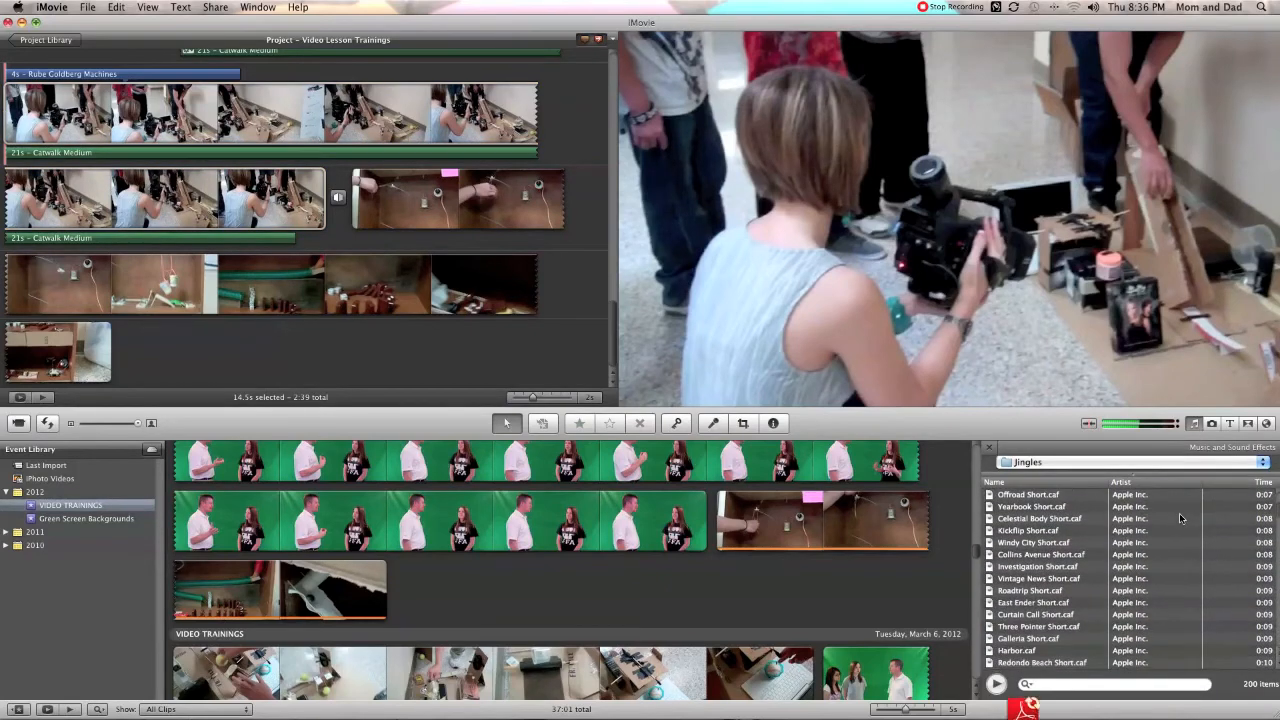
click(470, 208)
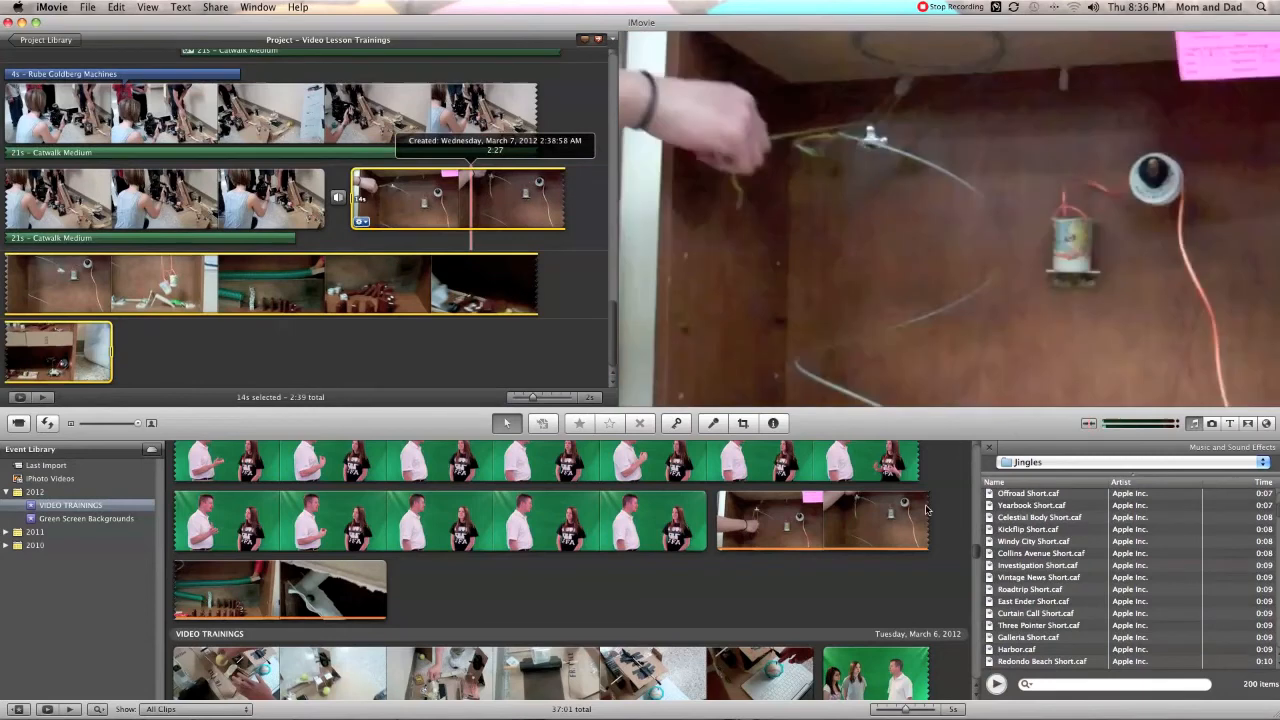
scroll(1145, 568, down, 8)
scroll(1145, 568, down, 15)
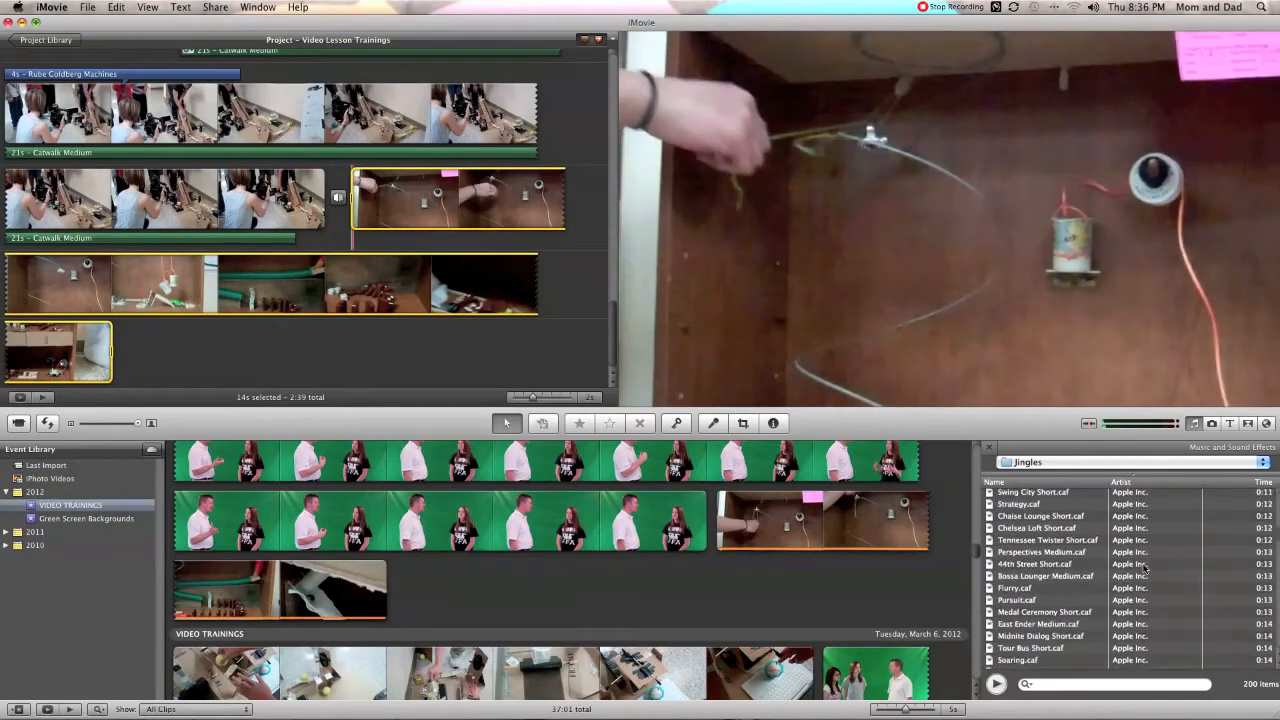
scroll(1145, 568, down, 20)
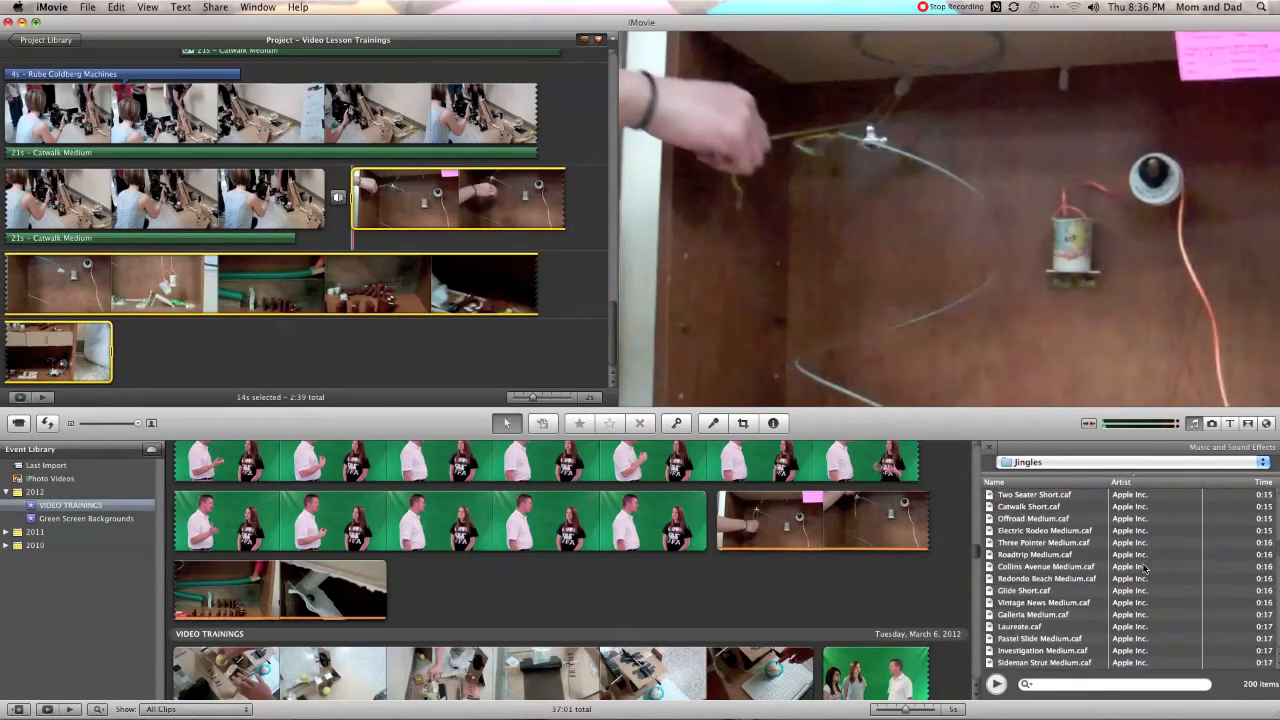
scroll(1145, 568, down, 6)
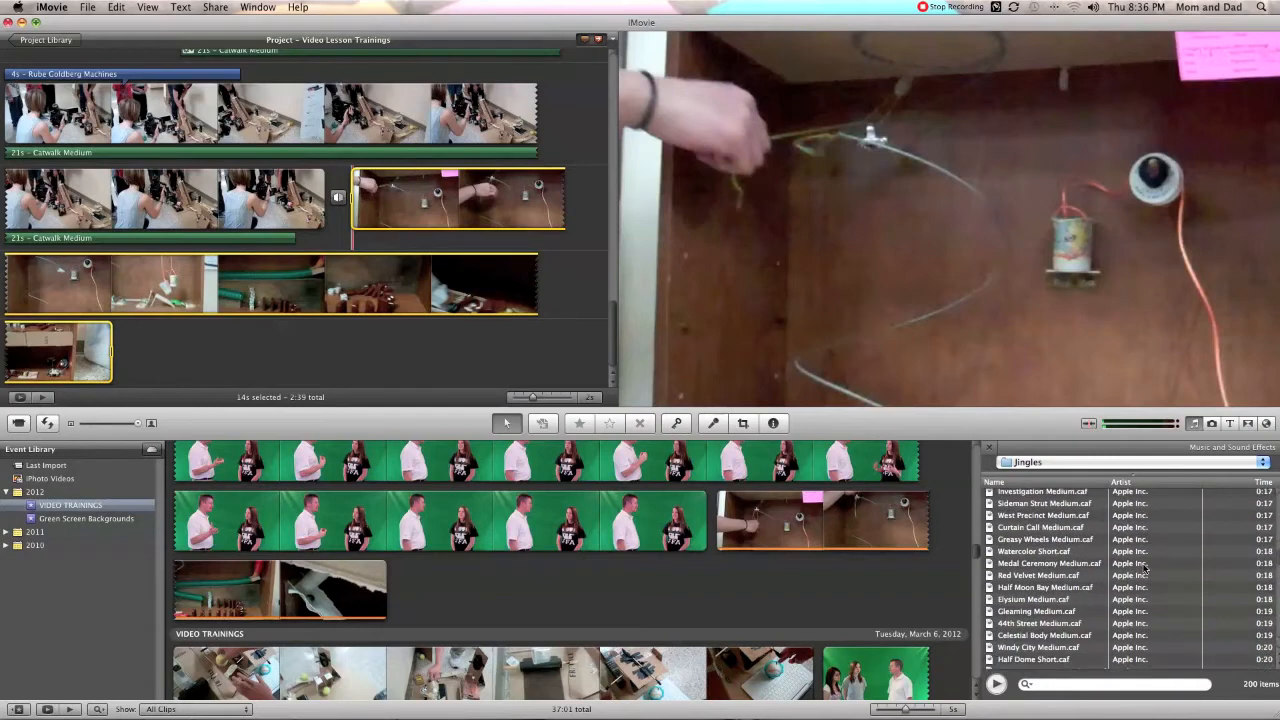
scroll(1145, 568, down, 18)
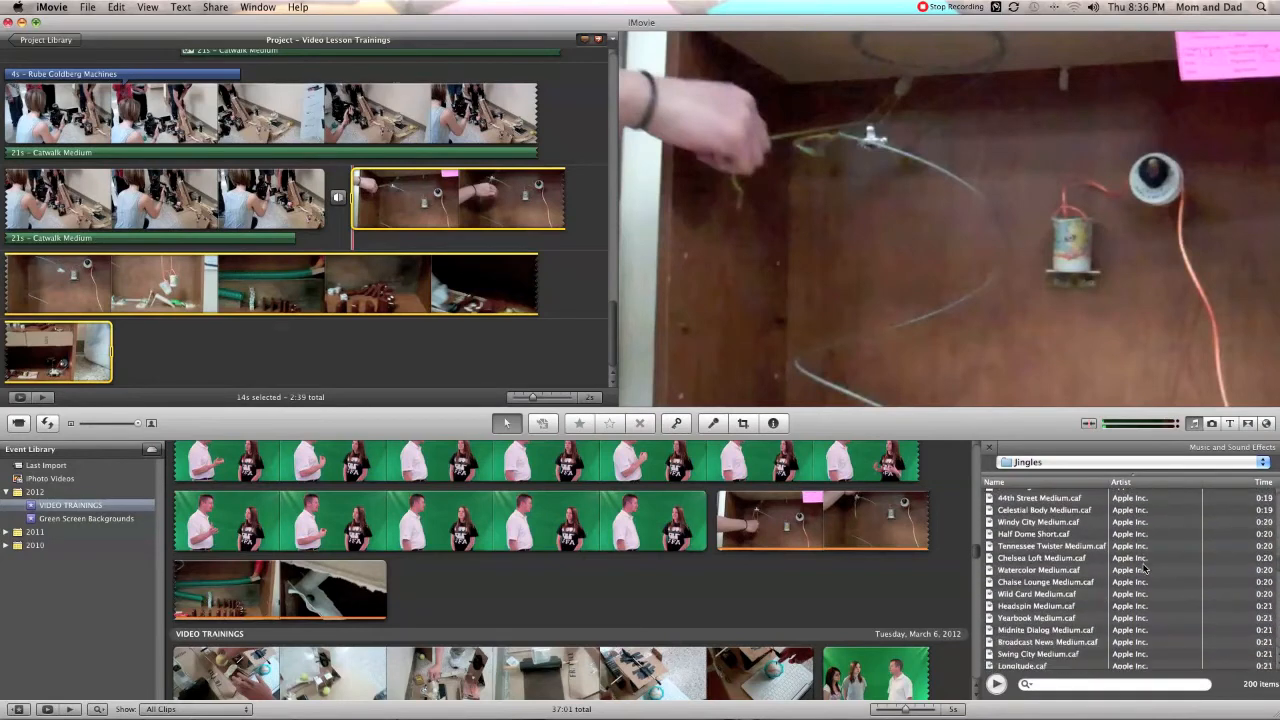
scroll(1145, 568, down, 10)
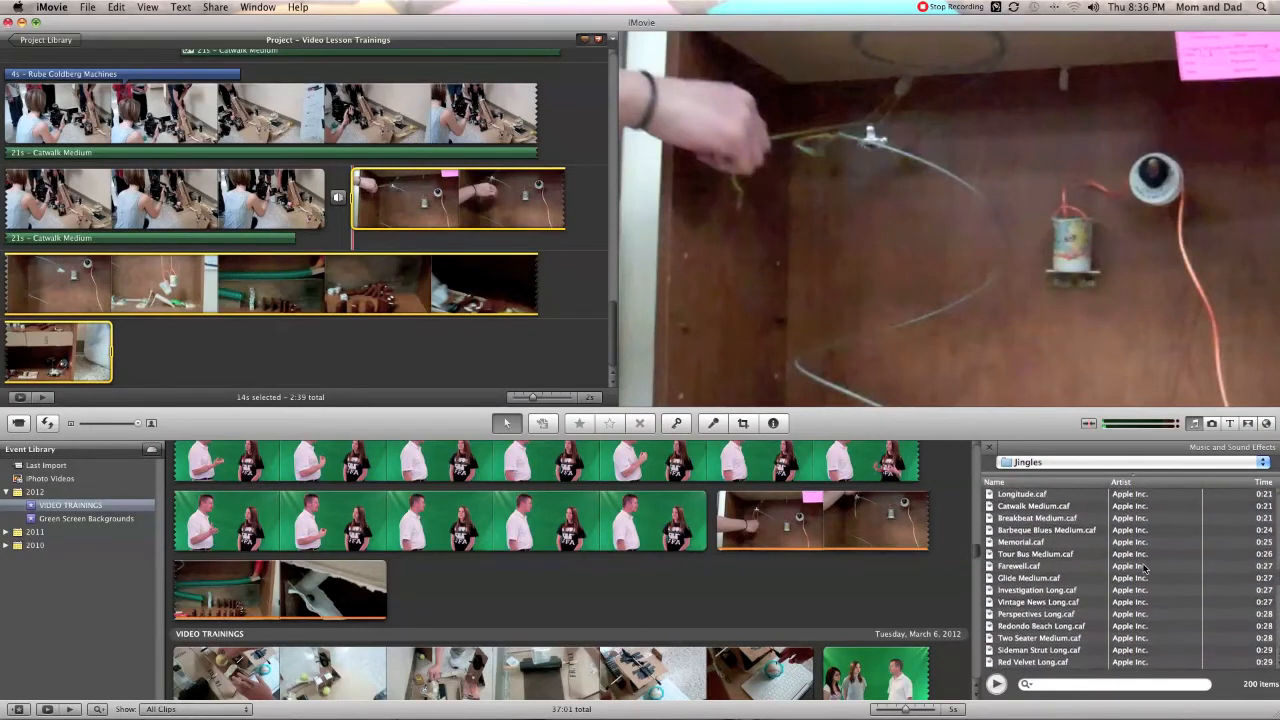
scroll(1145, 568, down, 1)
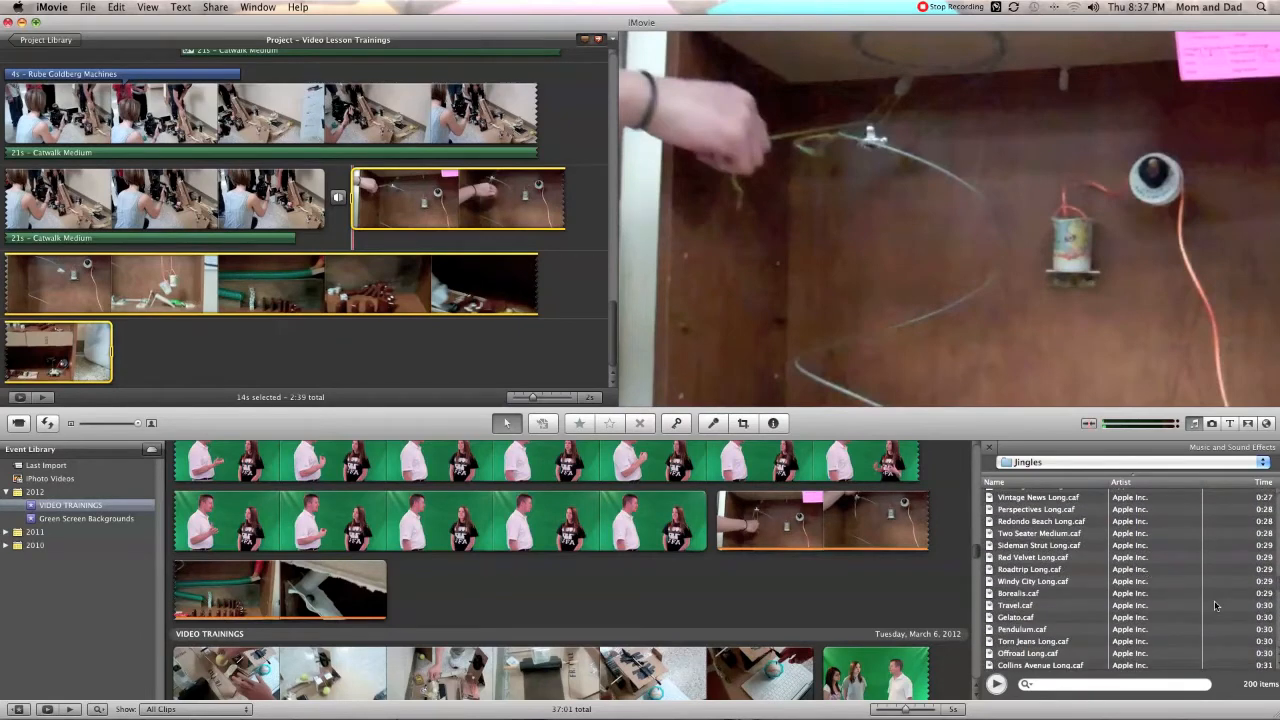
click(1247, 607)
click(1247, 619)
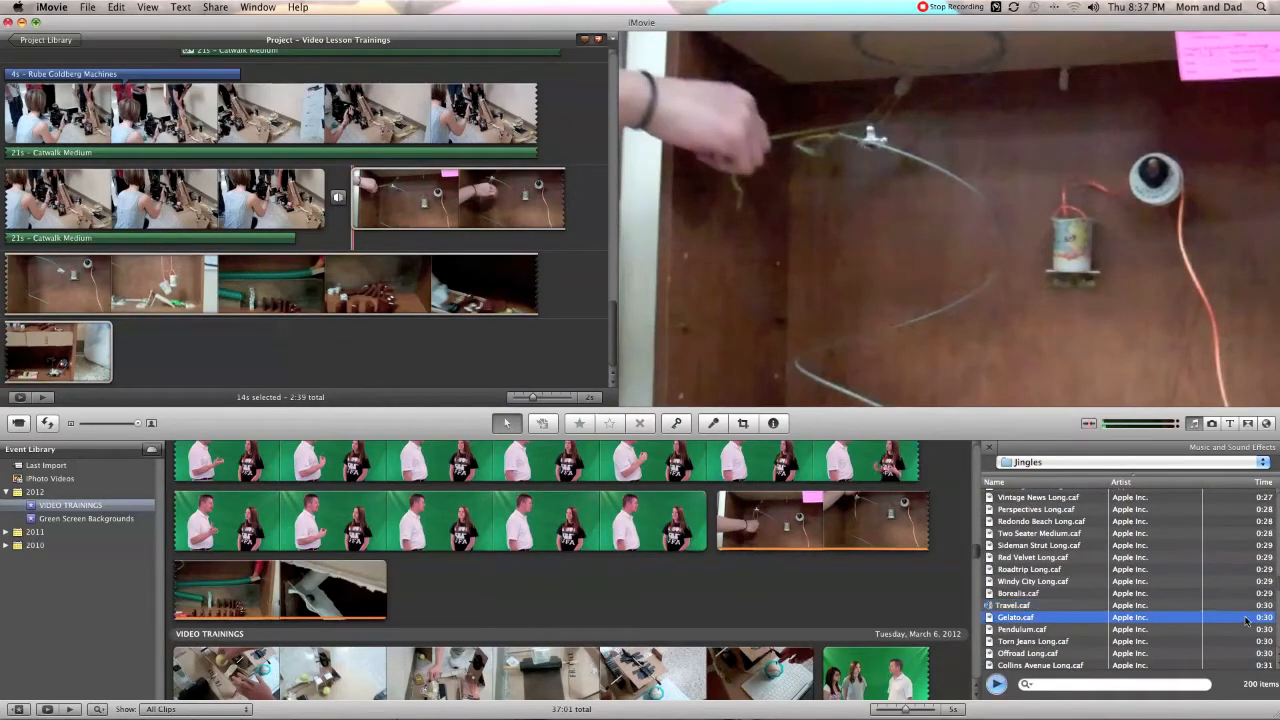
click(1239, 606)
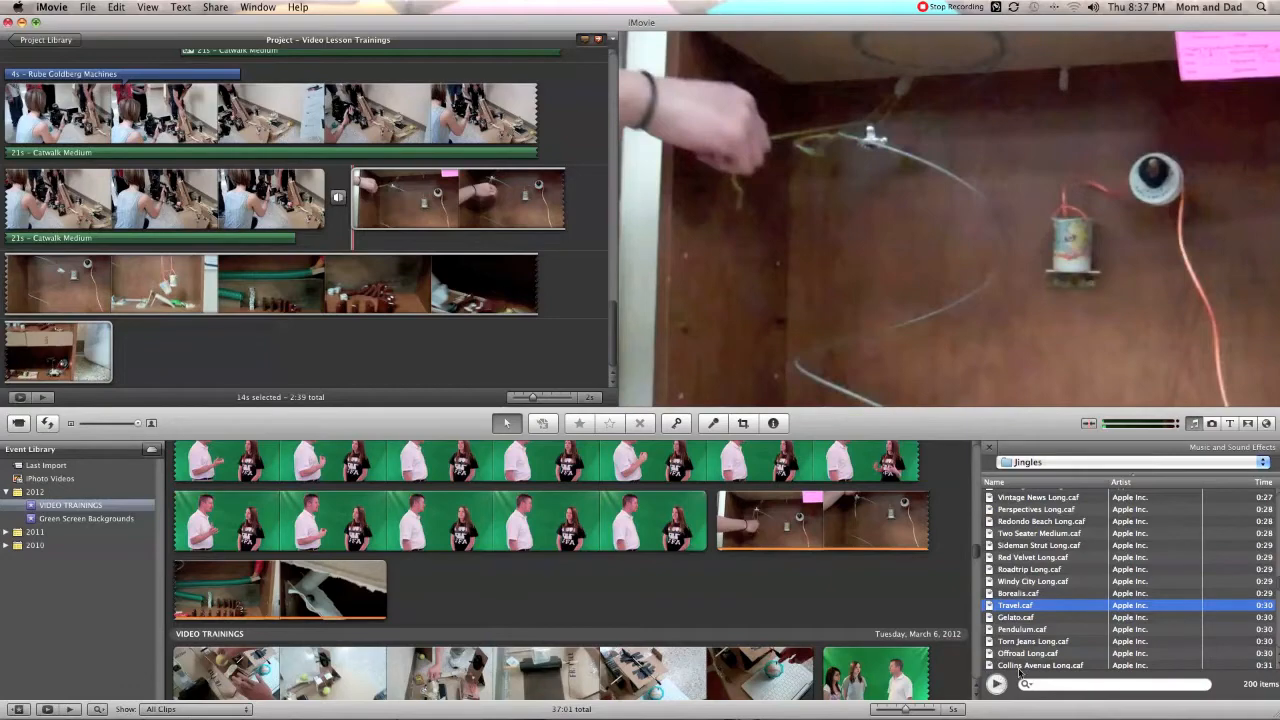
- Add the Travel jingle under the cabinet contraption clip and shift its start earlier to overlap the end of Catwalk Medium
drag(507, 320, 364, 236)
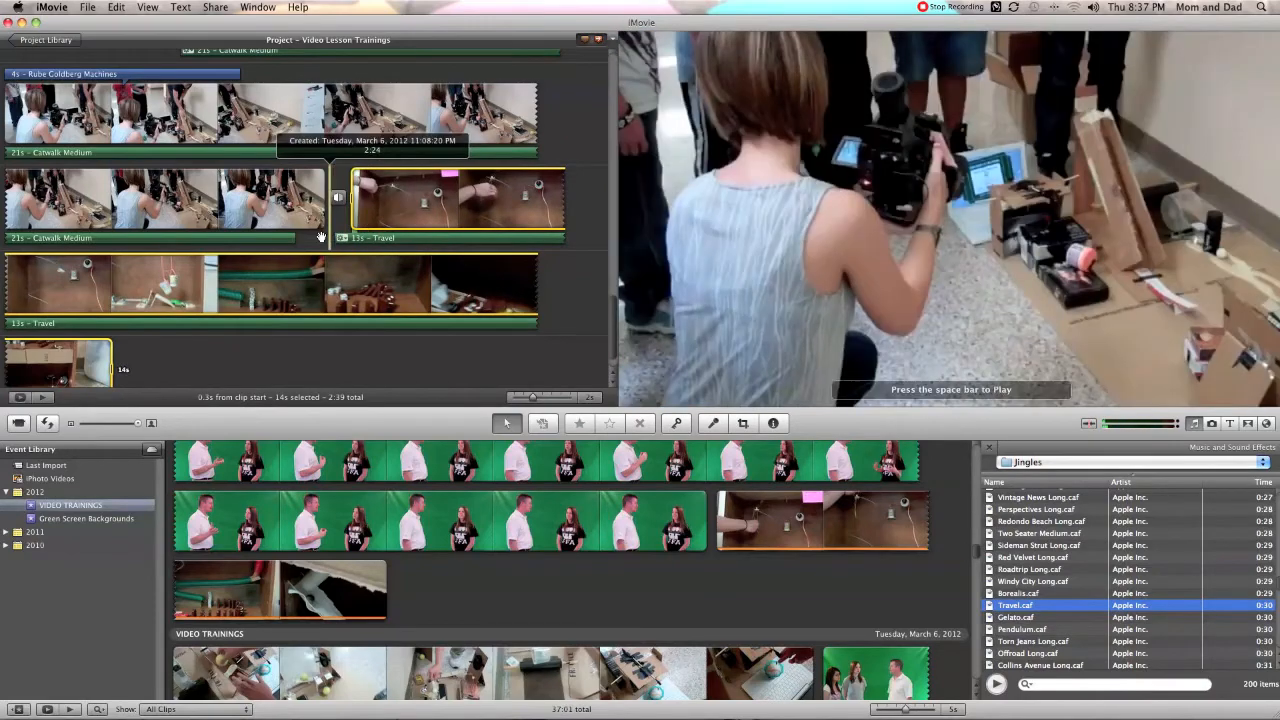
drag(323, 237, 312, 238)
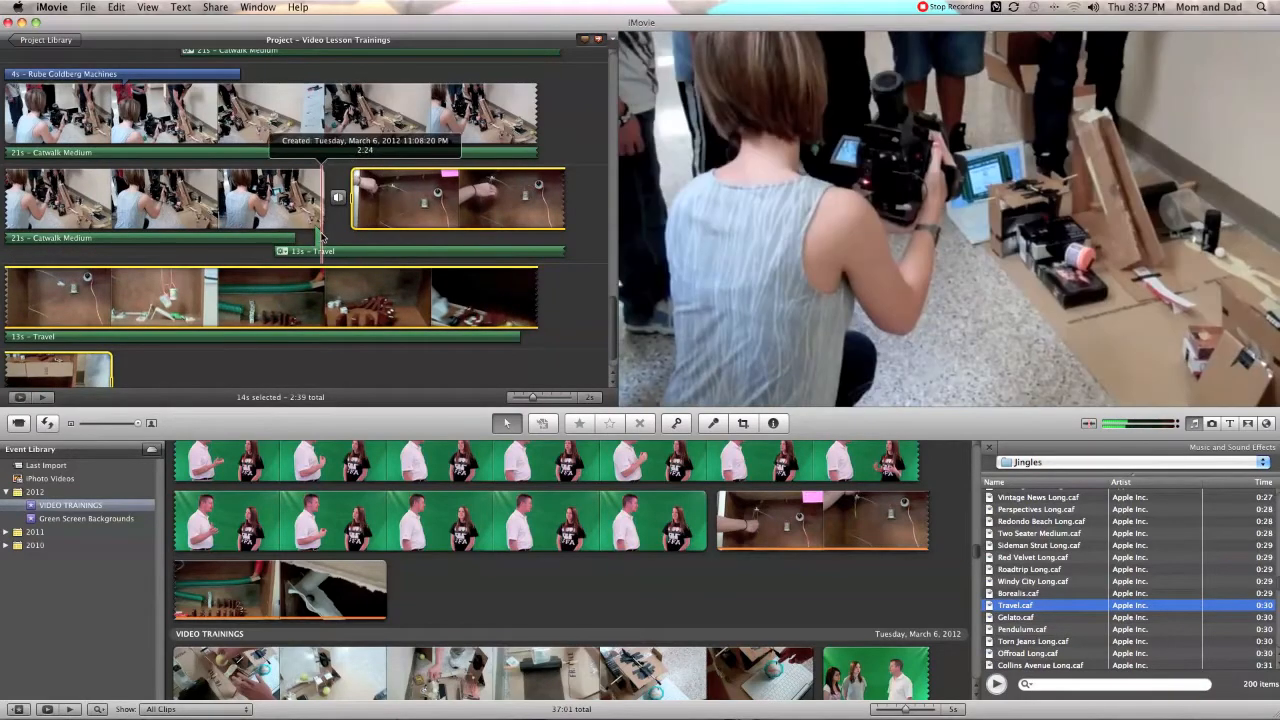
drag(318, 251, 375, 250)
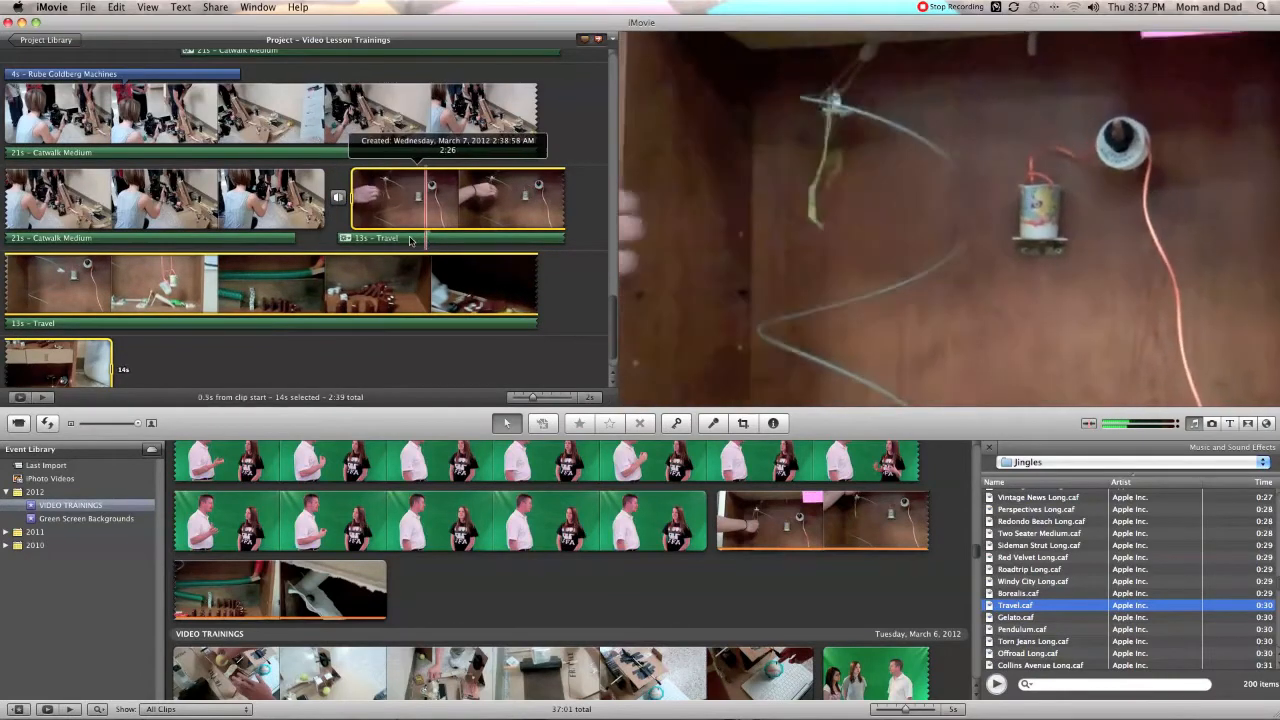
mouse_move(379, 241)
mouse_down()
mouse_move(349, 241)
mouse_move(398, 238)
mouse_up()
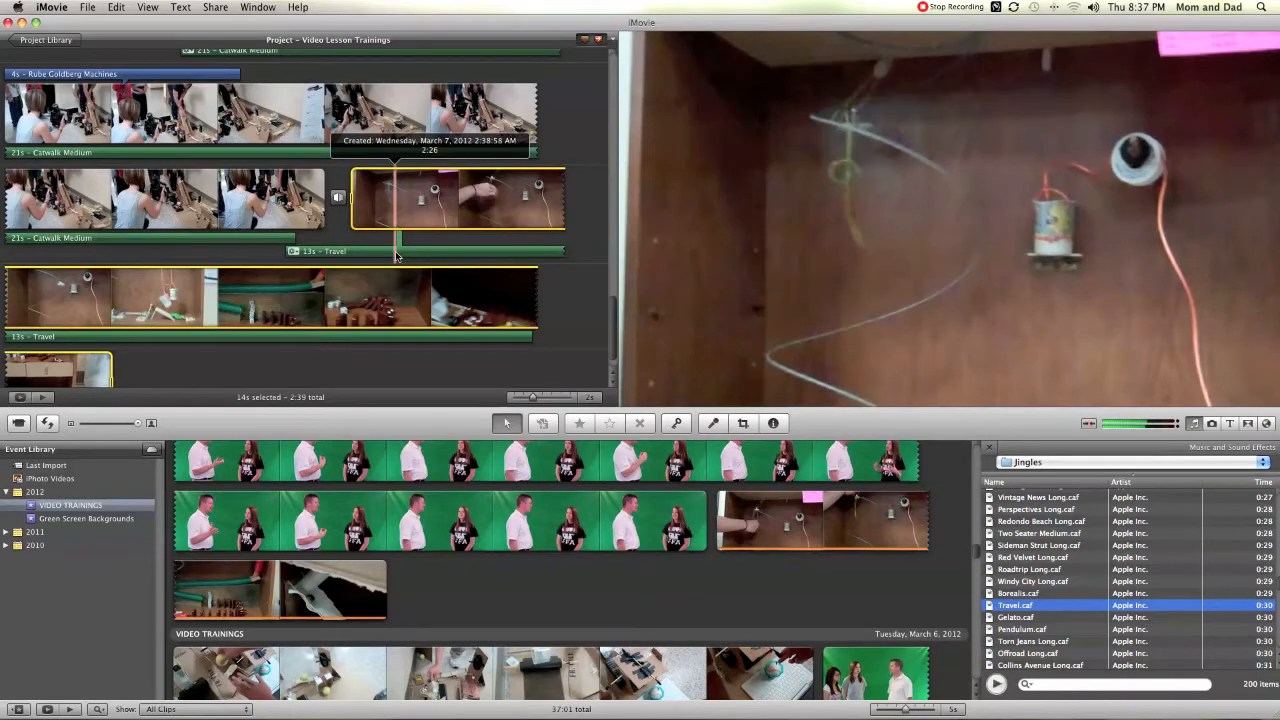
- Set the Travel track's audio to a manual fade-in of 3.9 s and a manual fade-out of 4.0 s
double_click(396, 252)
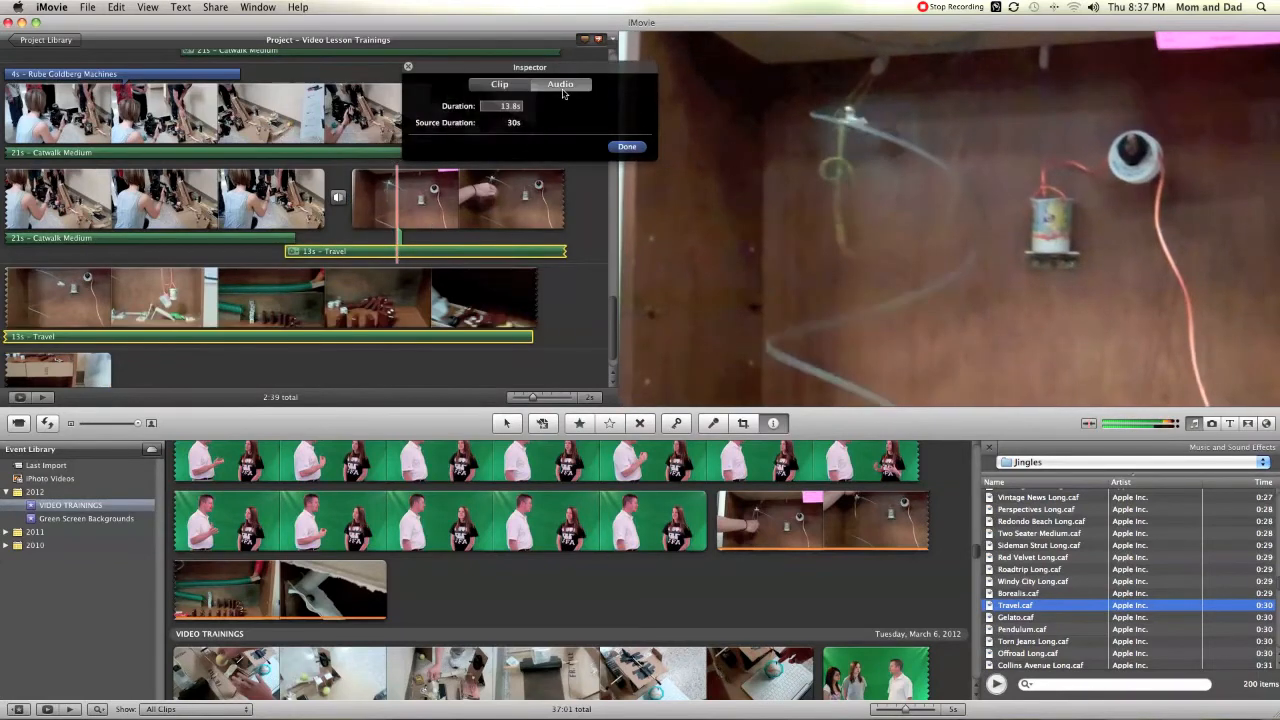
click(563, 94)
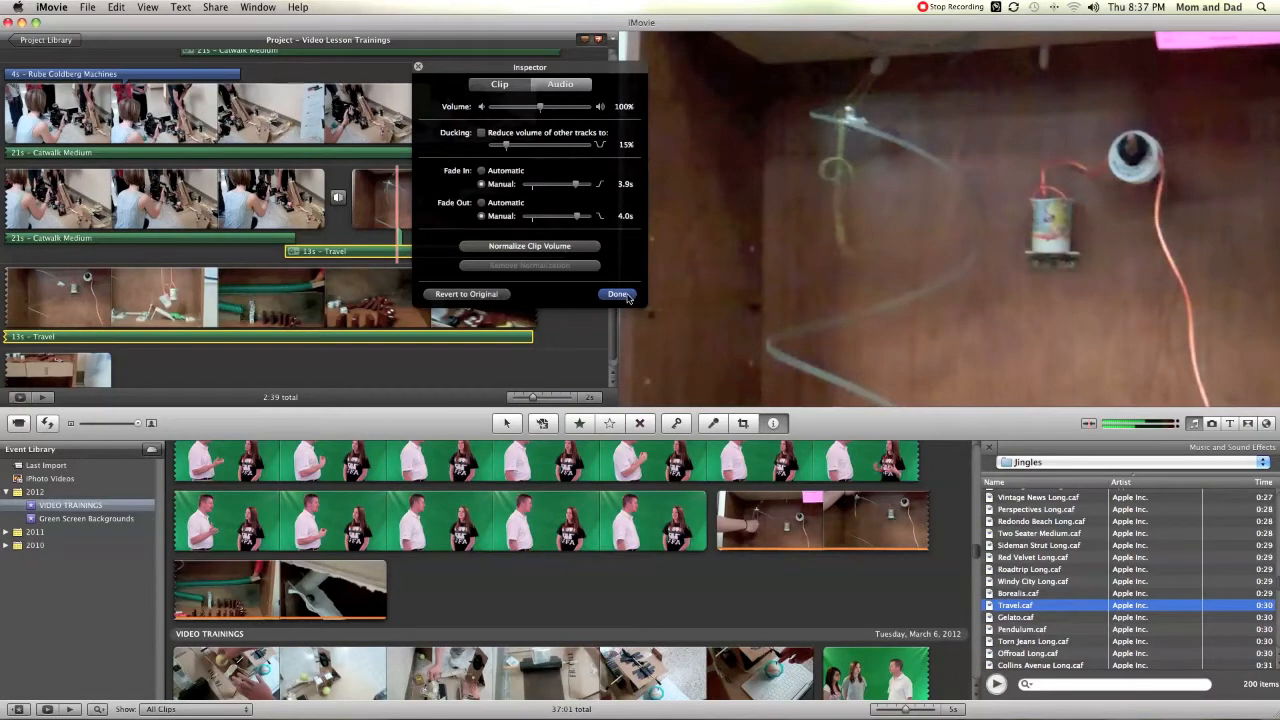
click(618, 294)
- Play the project from near the end of the Rube Goldberg footage through the cabinet clip to check the music changeover
scroll(520, 280, down, 1)
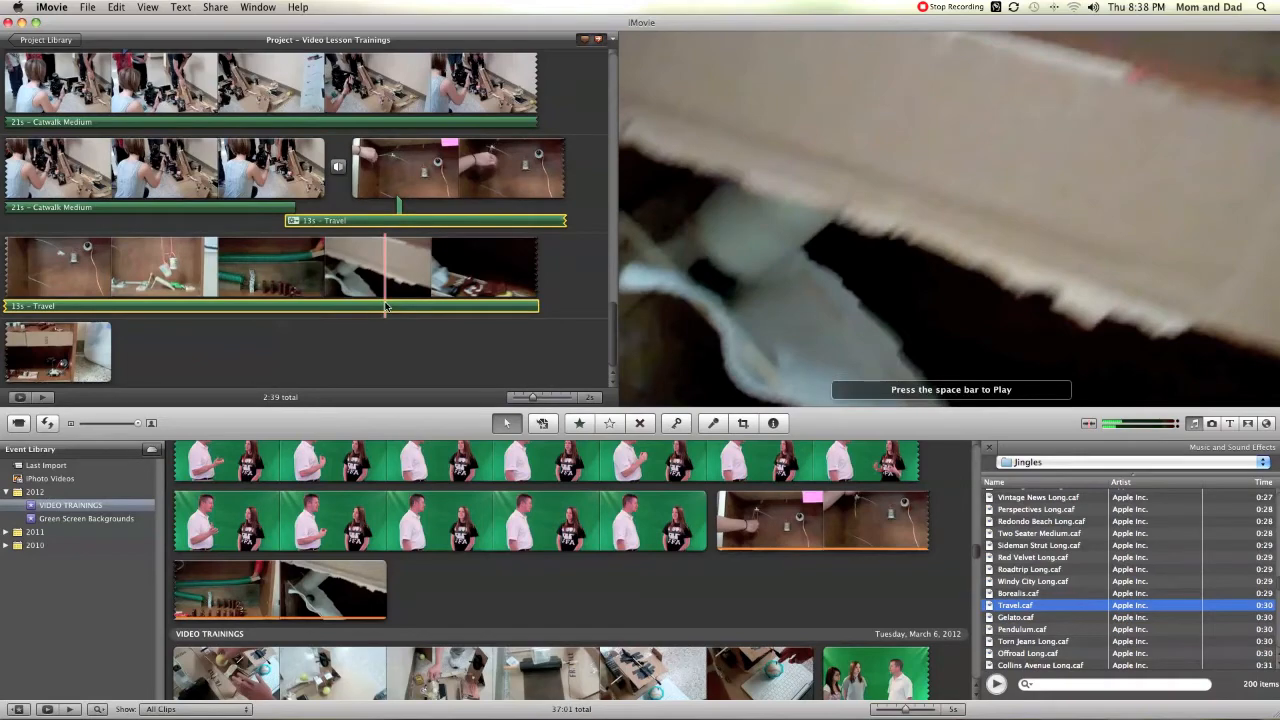
click(234, 178)
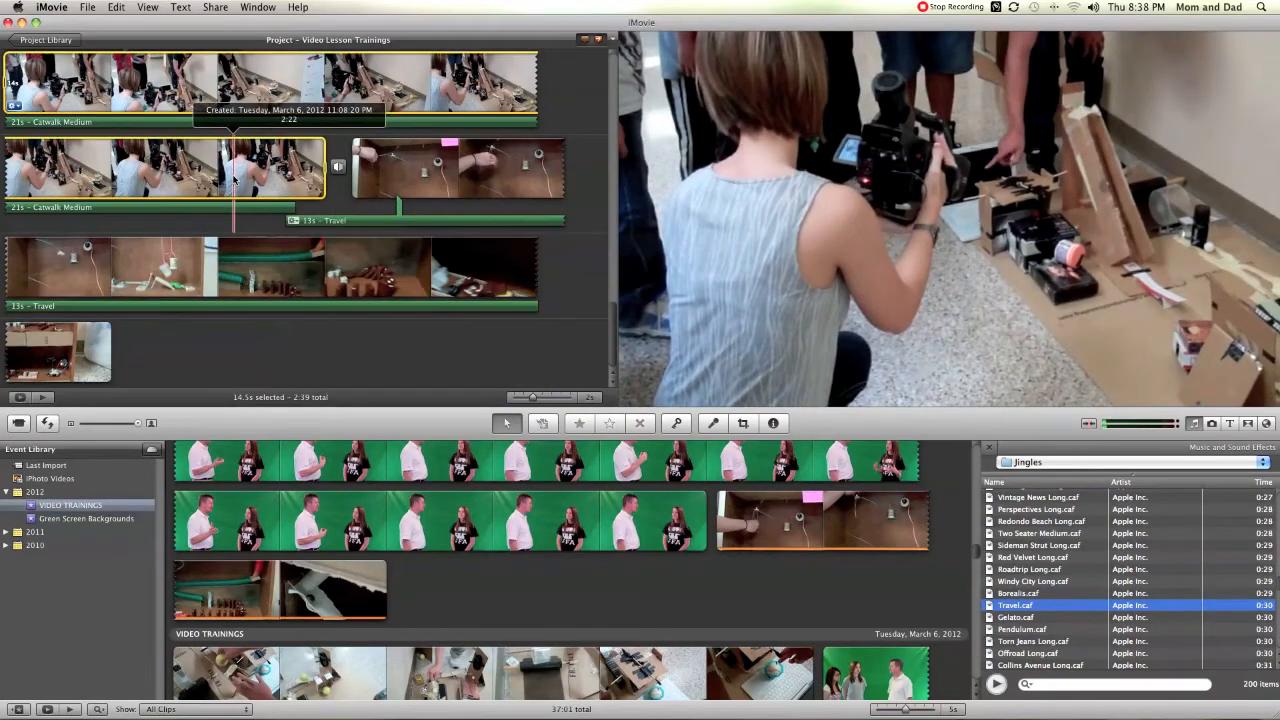
key(space)
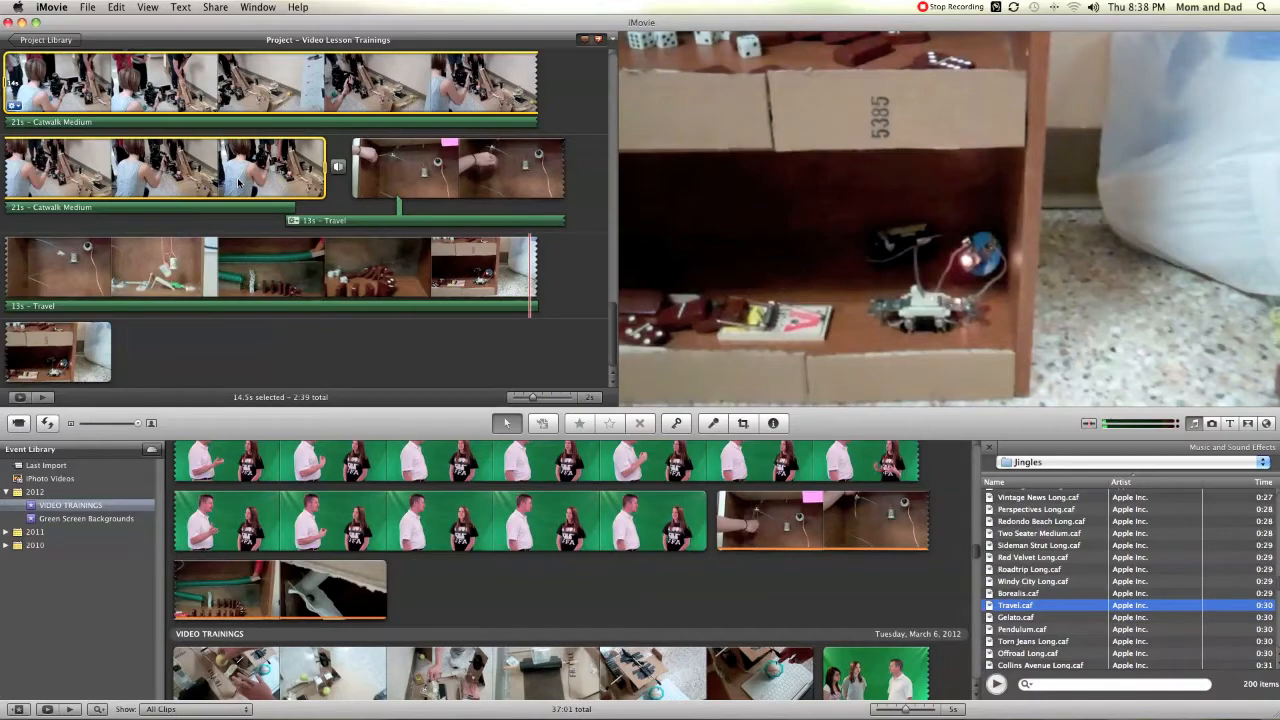
- Check the volume, ducking and fade settings in the cabinet contraption clip's audio properties
double_click(493, 168)
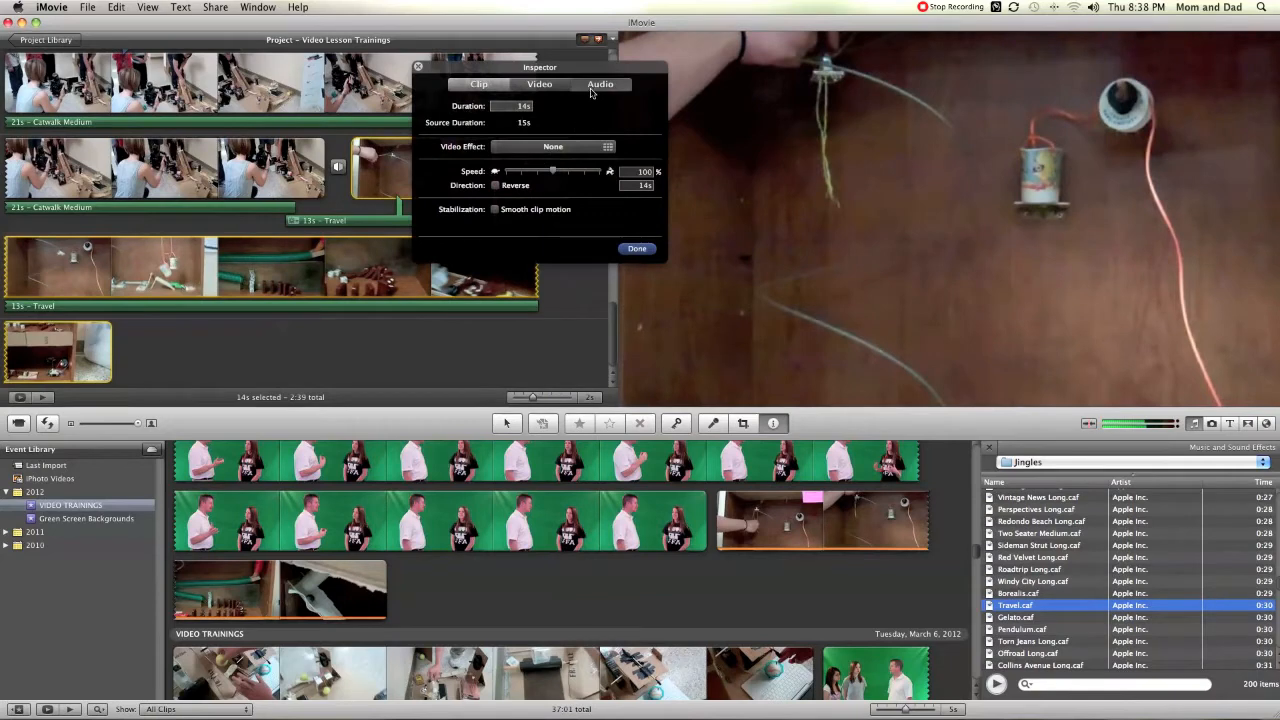
click(598, 85)
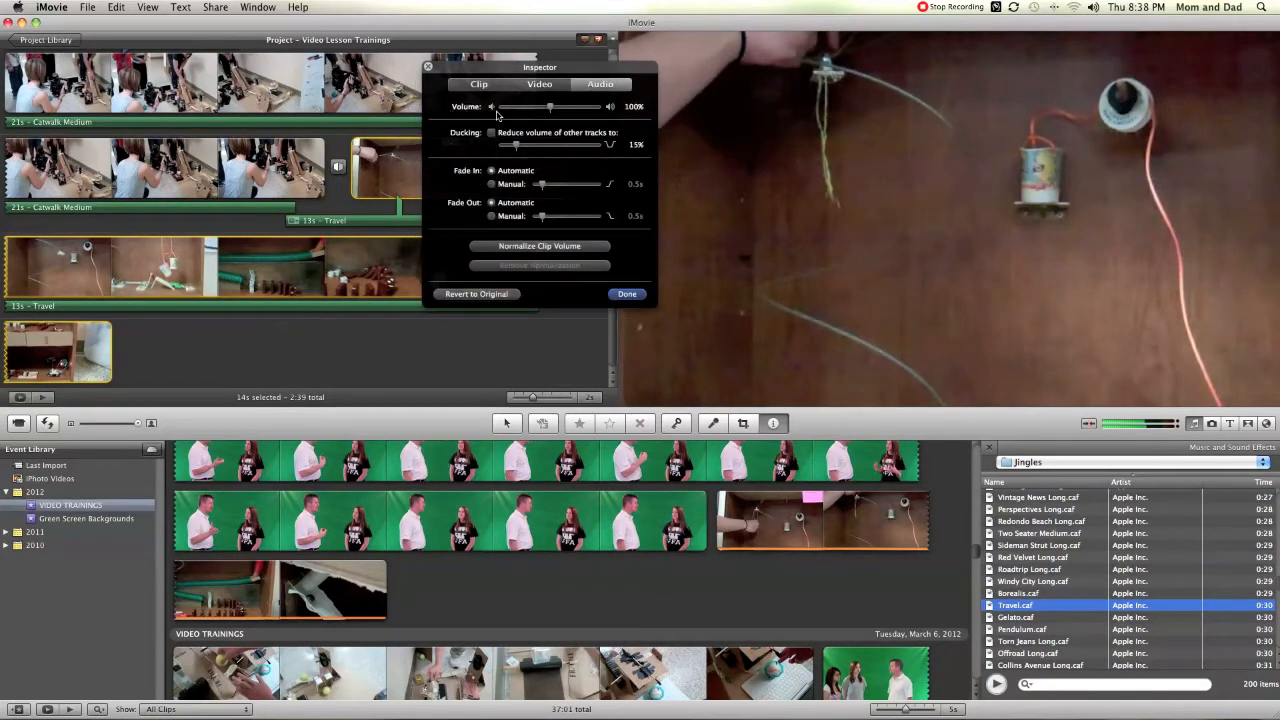
click(618, 297)
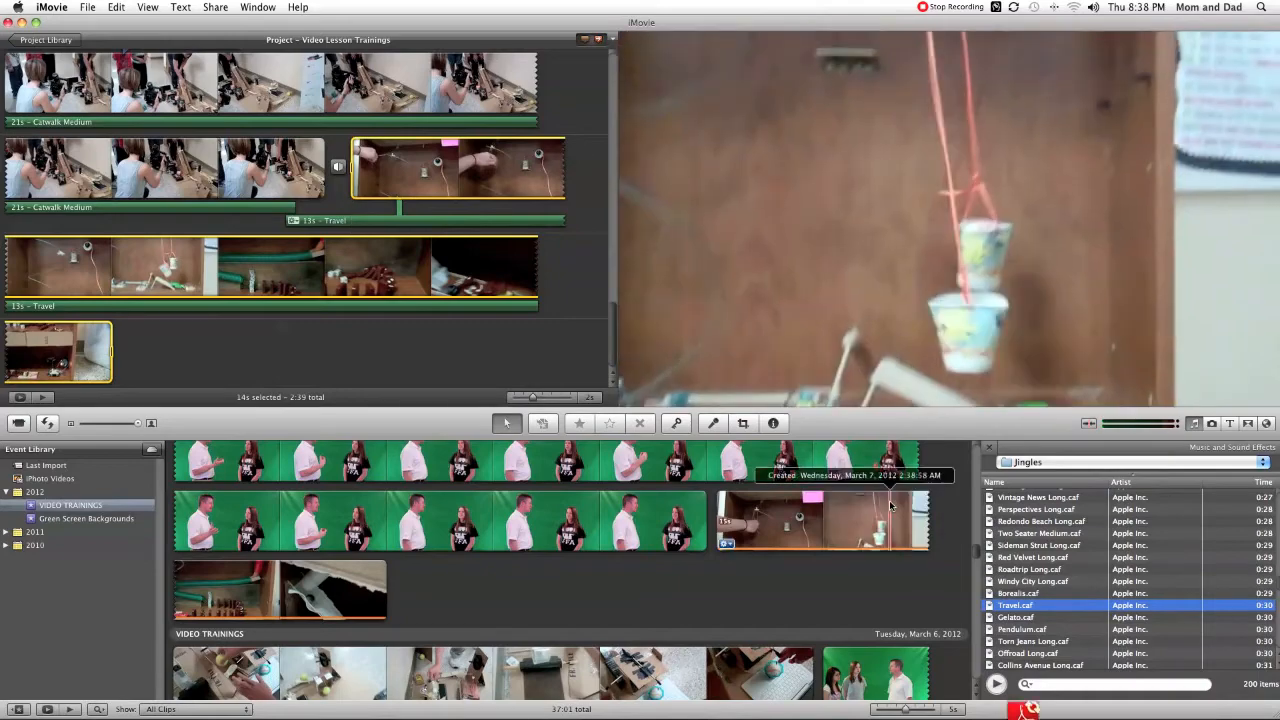
- Look through the VIDEO TRAININGS event footage for the hallway interview clip with the science board shots
scroll(889, 500, down, 3)
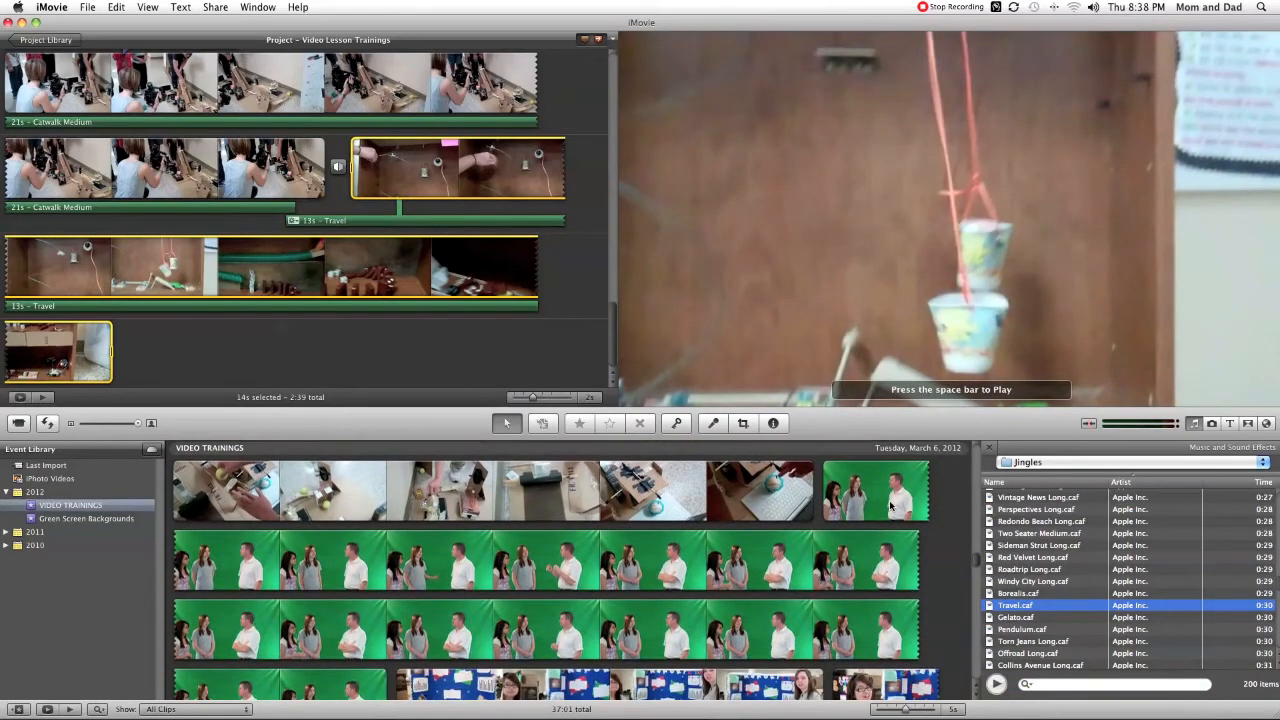
scroll(848, 505, down, 5)
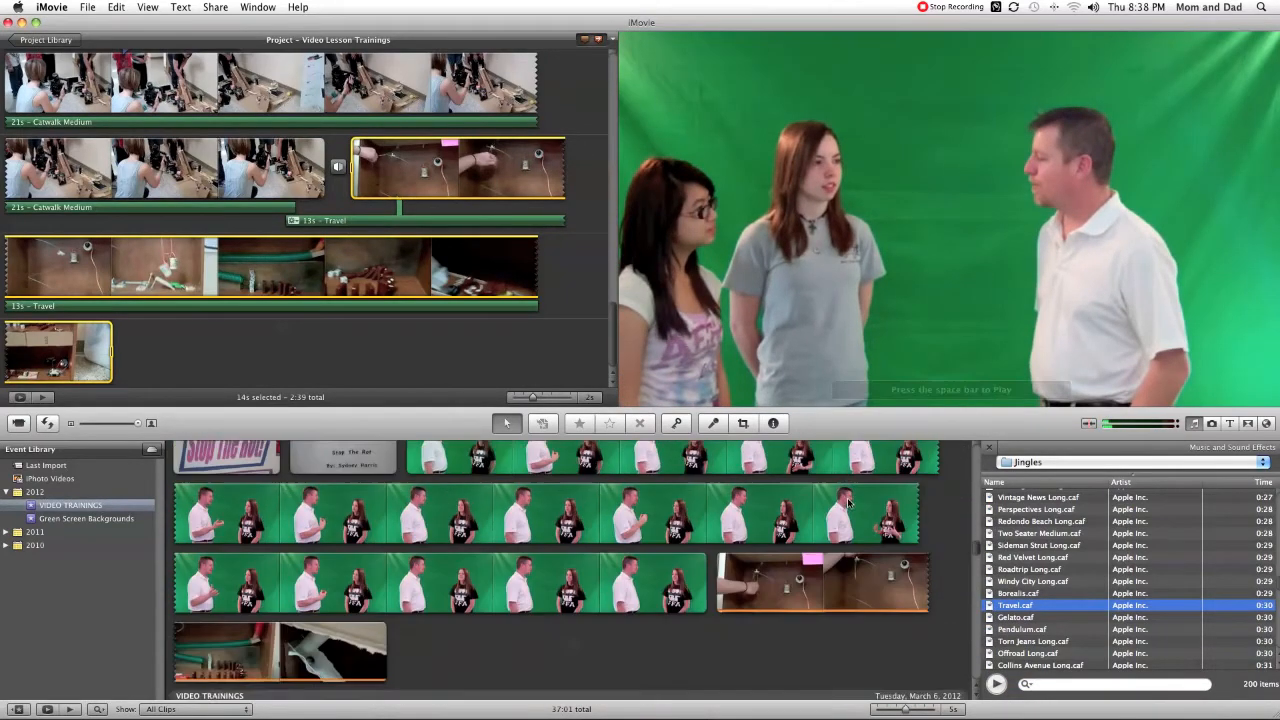
scroll(848, 503, up, 3)
scroll(848, 503, up, 5)
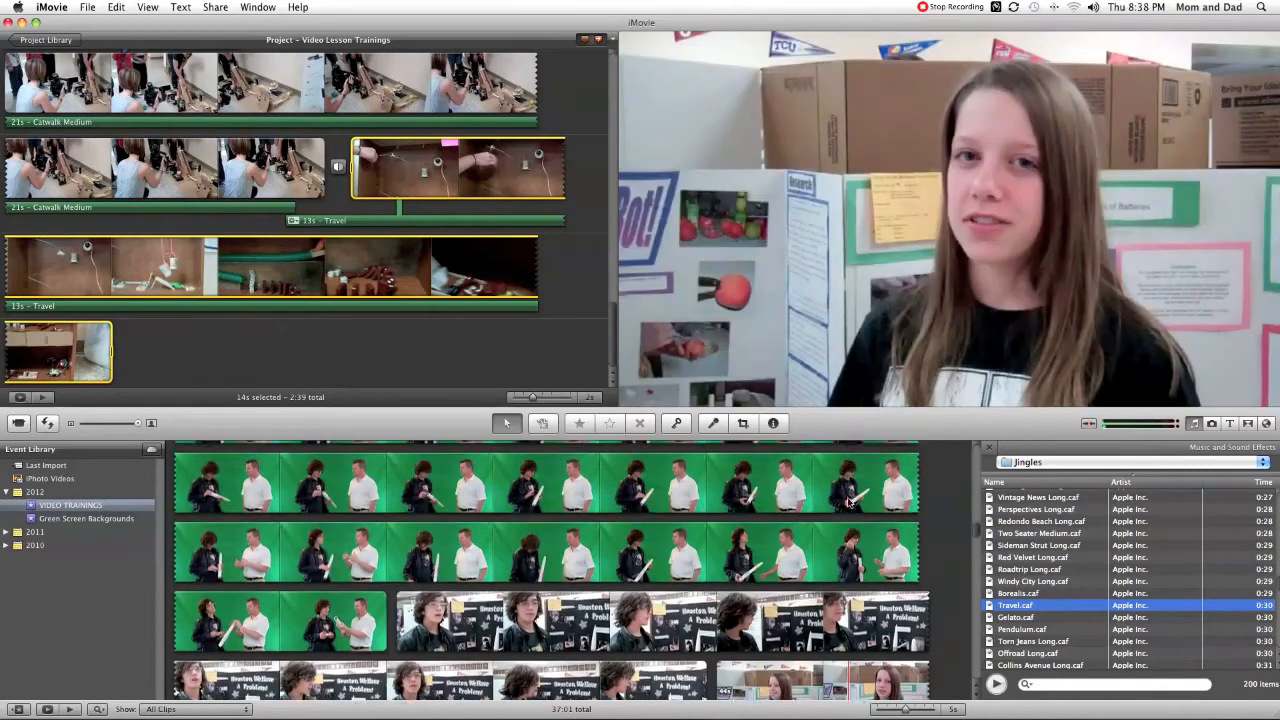
scroll(848, 503, up, 5)
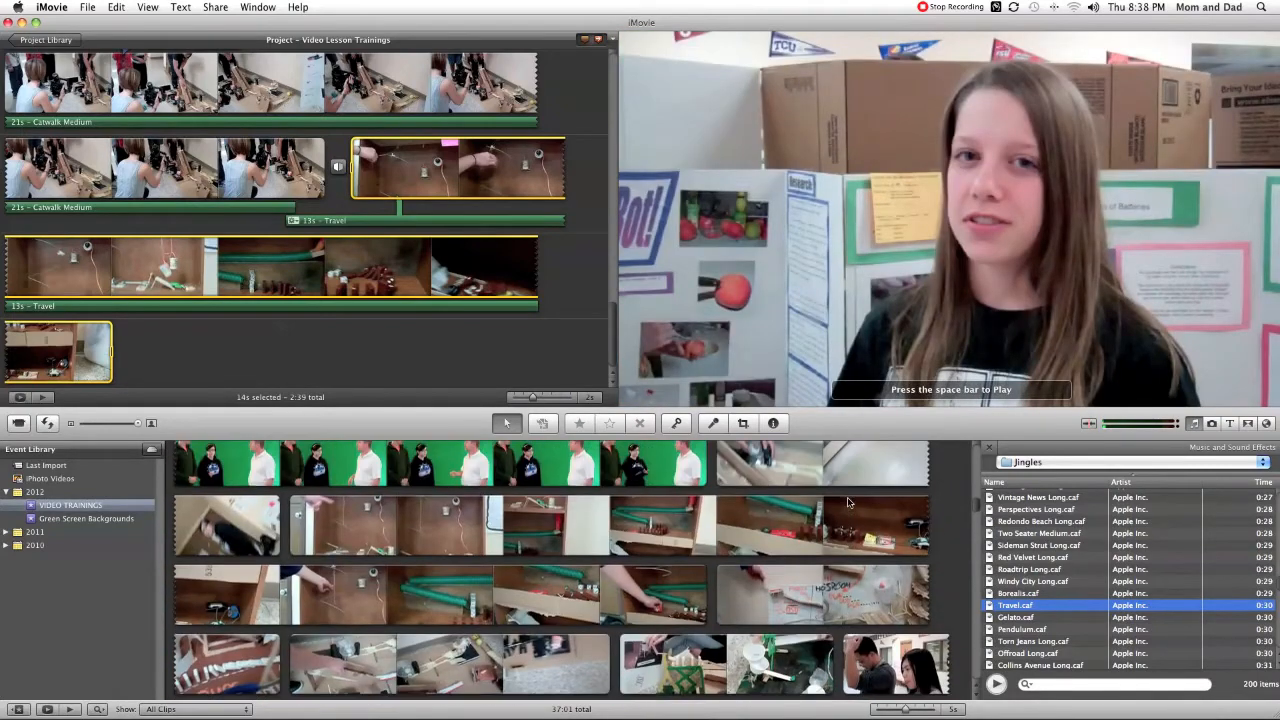
scroll(848, 503, up, 8)
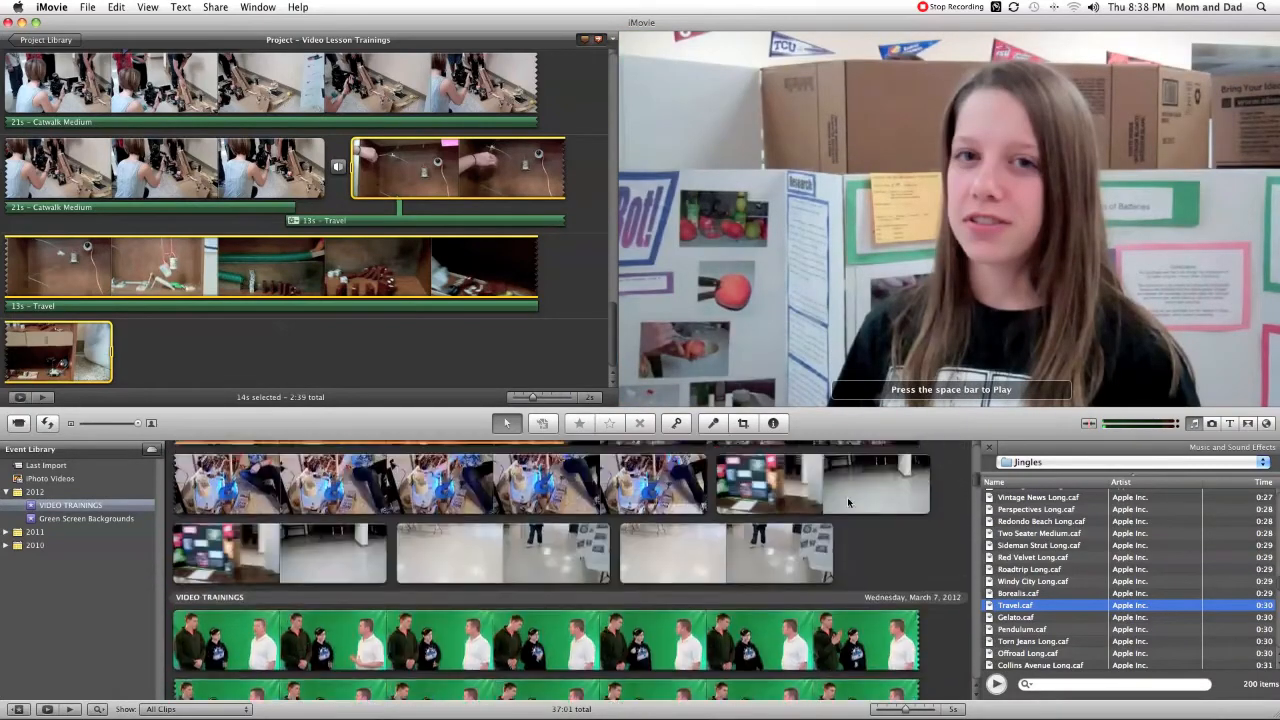
scroll(848, 503, up, 5)
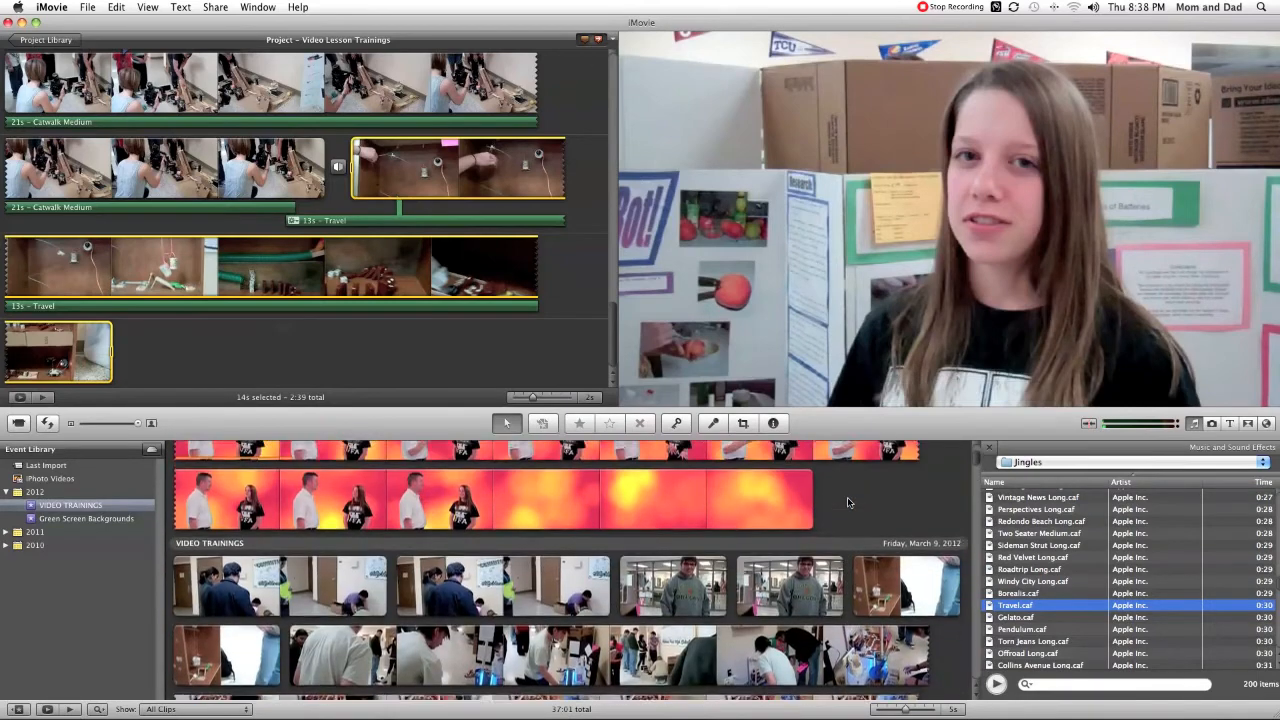
scroll(848, 503, down, 8)
scroll(848, 503, up, 5)
scroll(848, 503, down, 10)
scroll(848, 503, down, 8)
scroll(848, 503, up, 12)
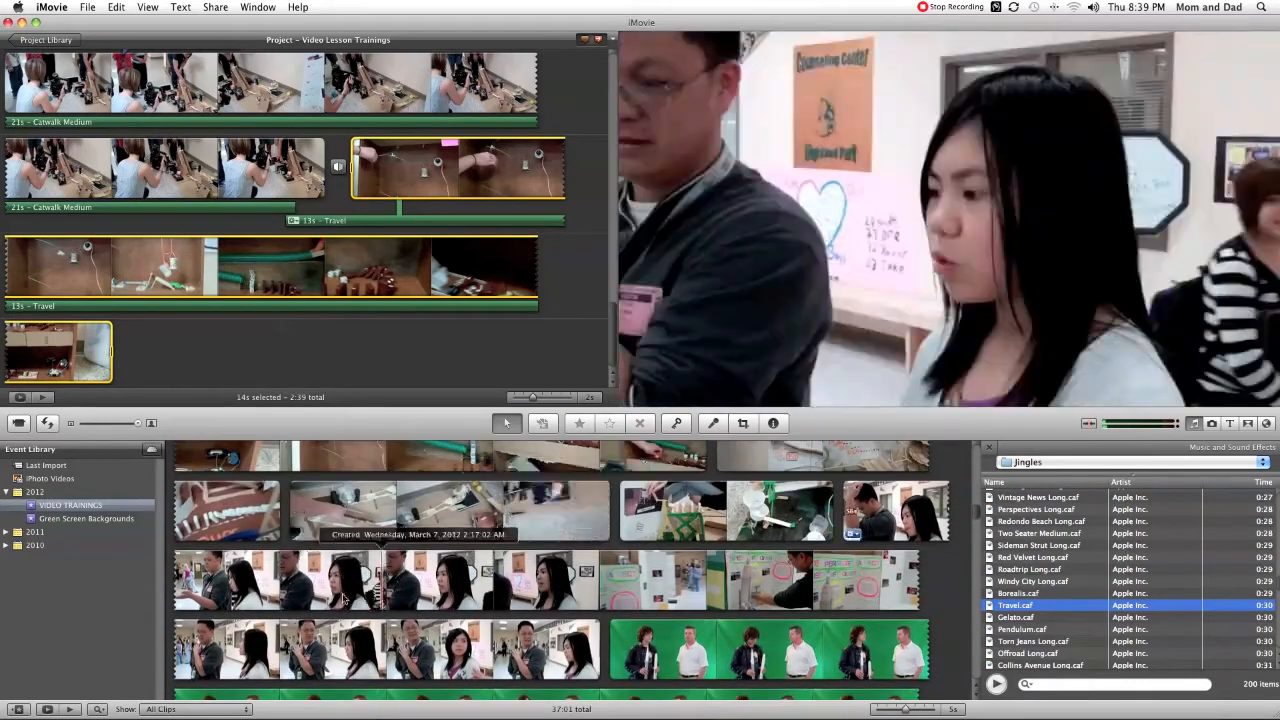
- Examine the 56 s hallway interview clip, including its Speed of Sound board section, and play it
click(223, 582)
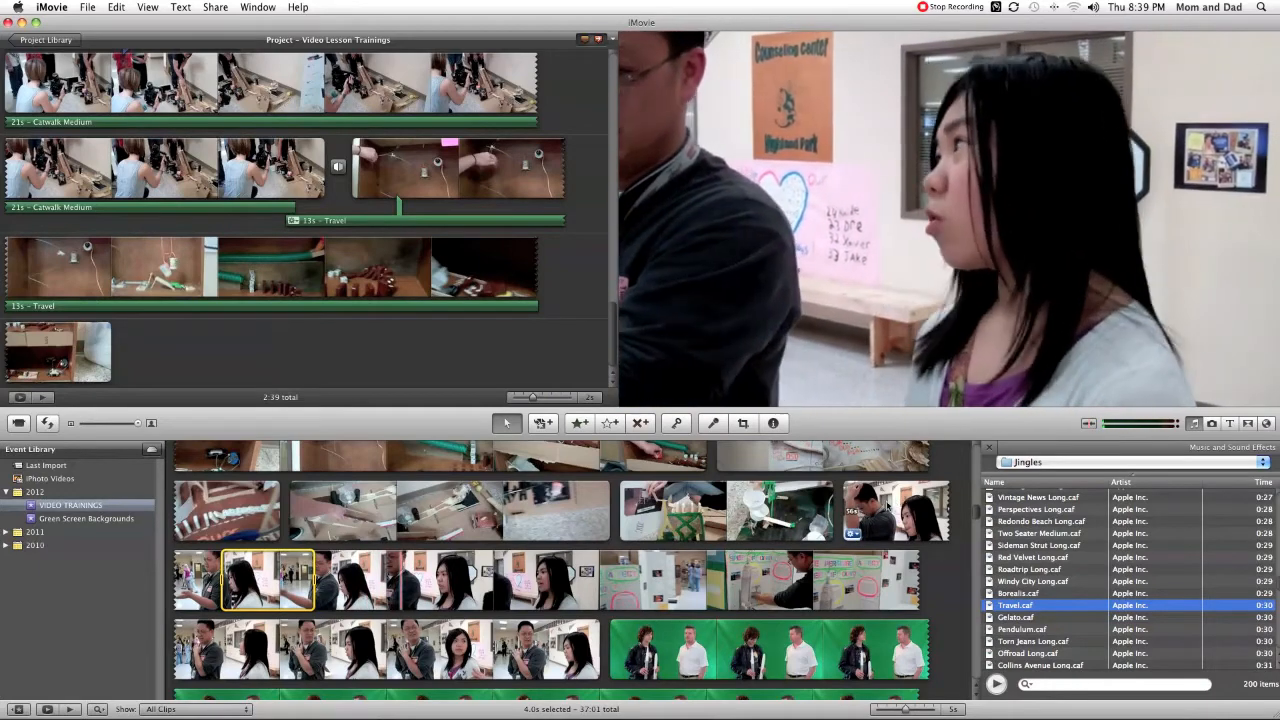
click(705, 575)
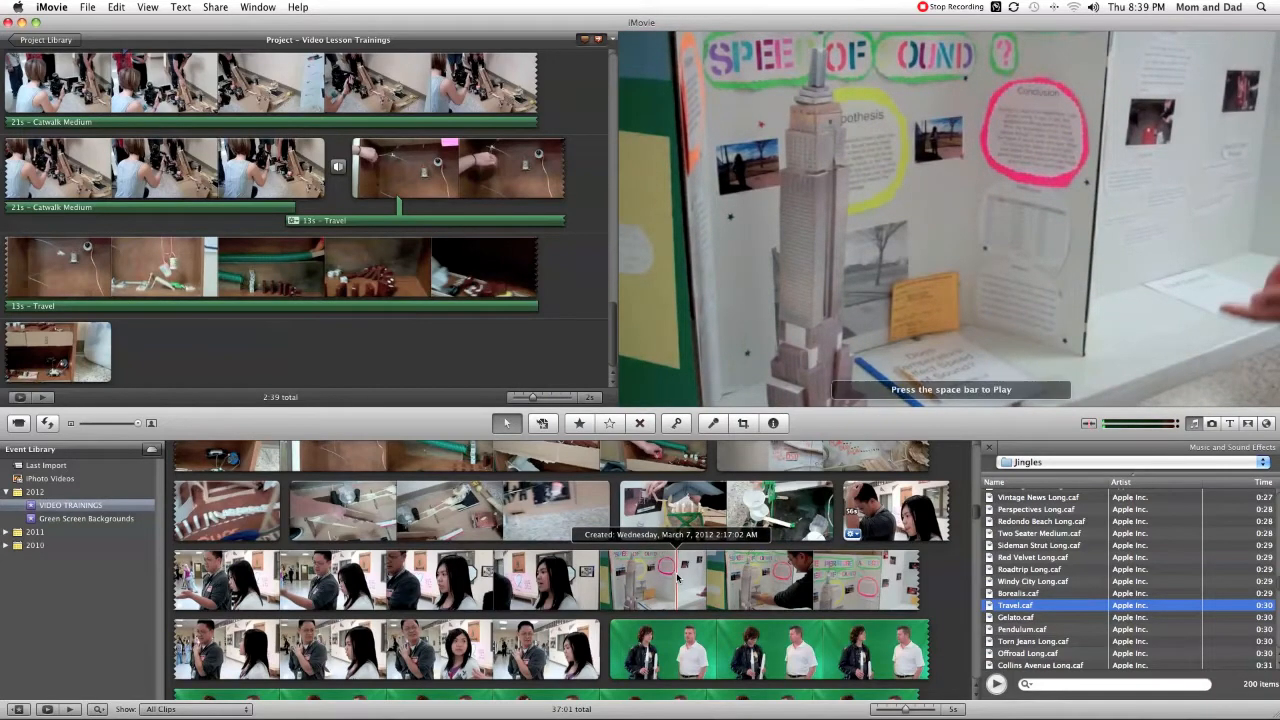
click(690, 578)
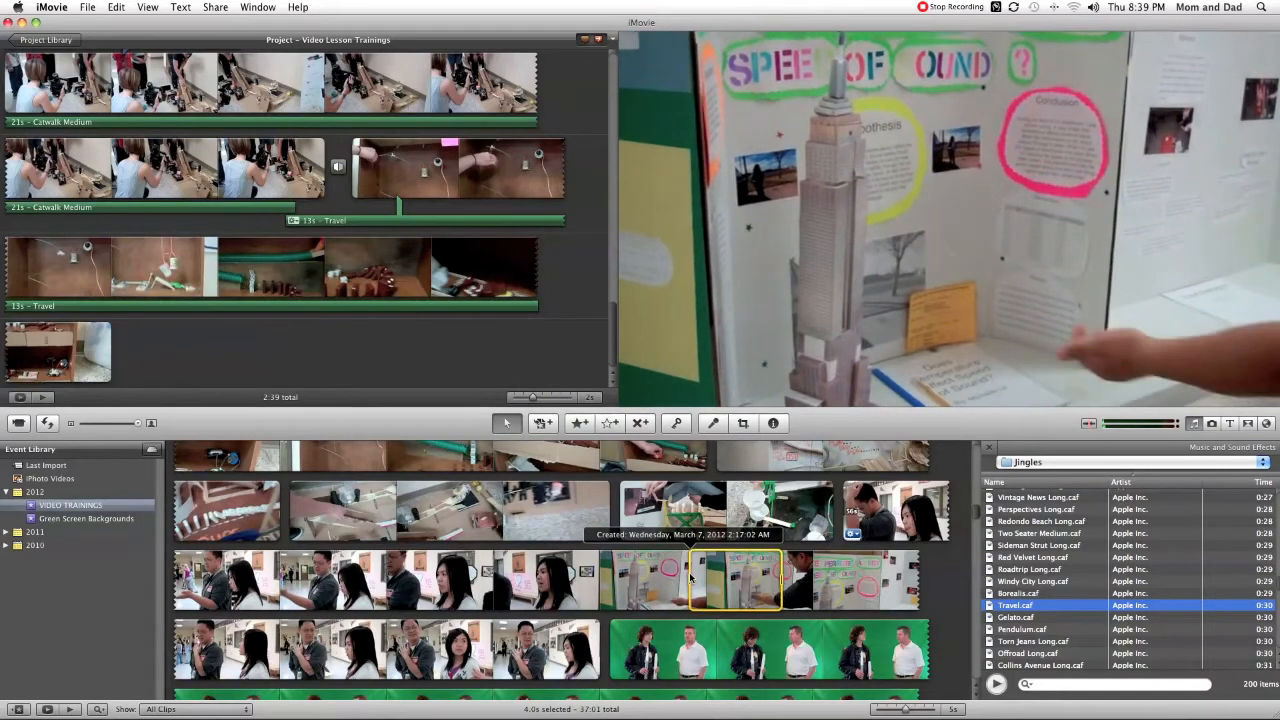
double_click(642, 578)
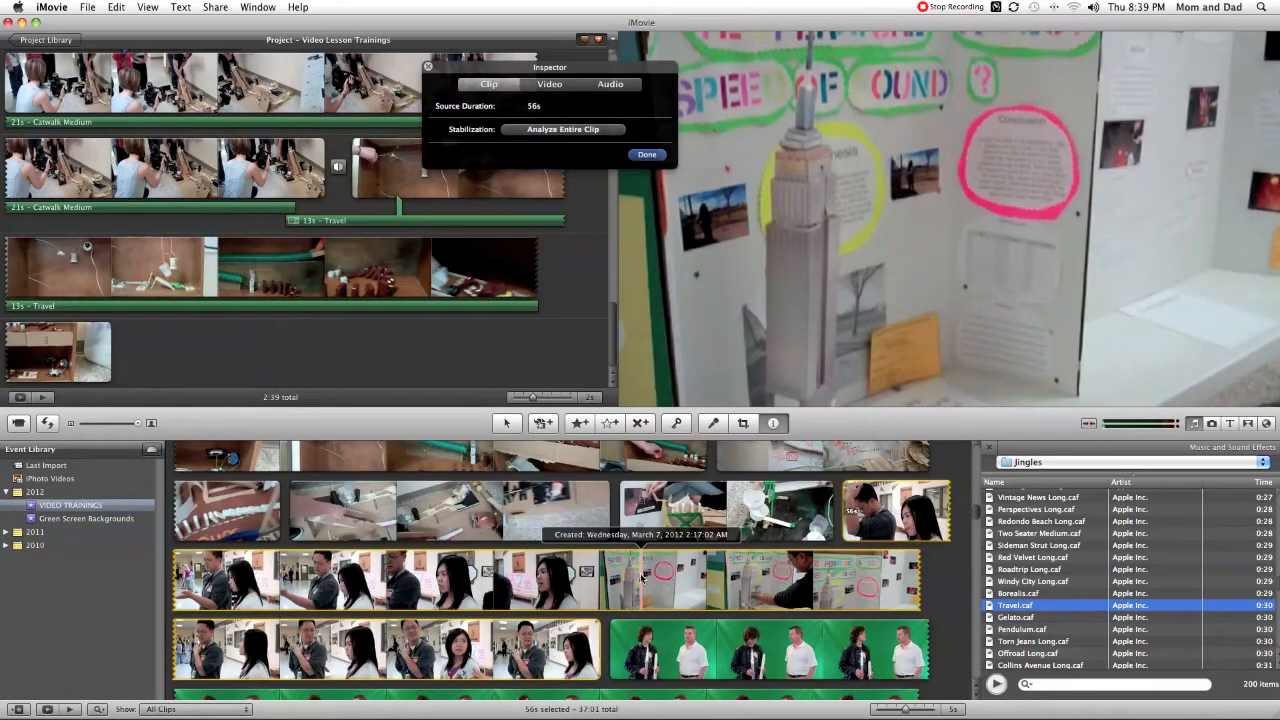
key(space)
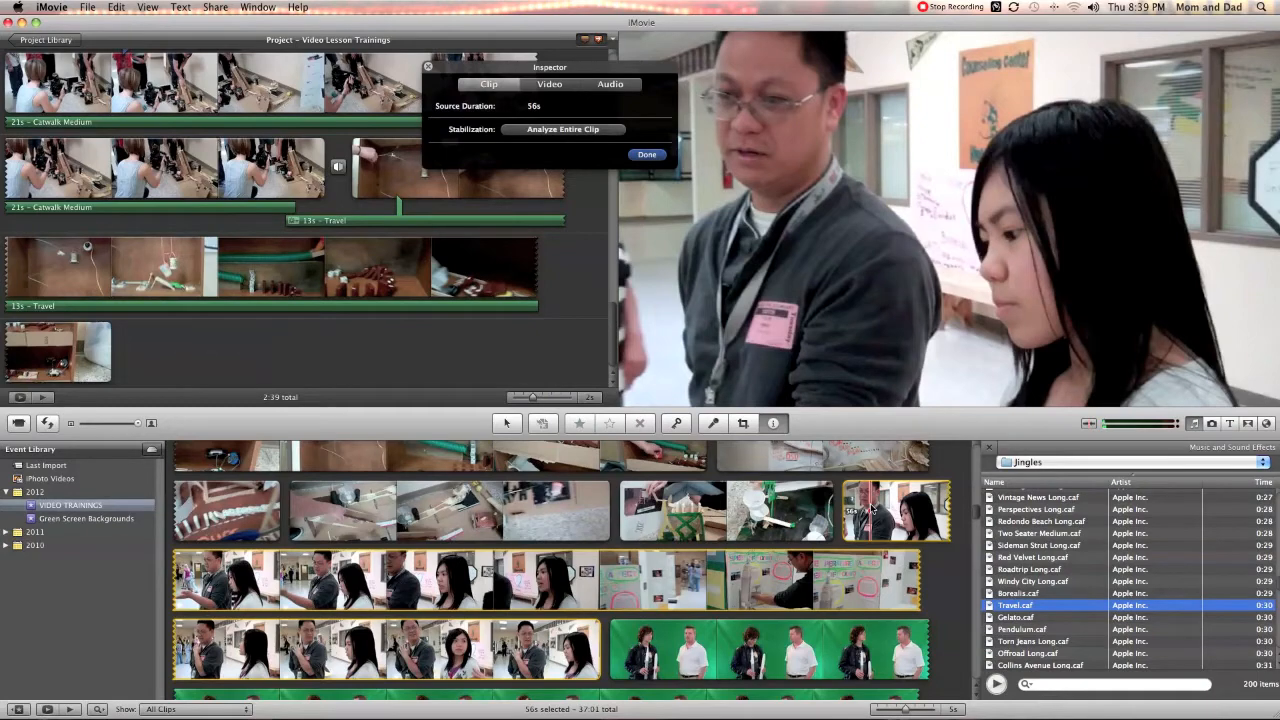
key(super+a)
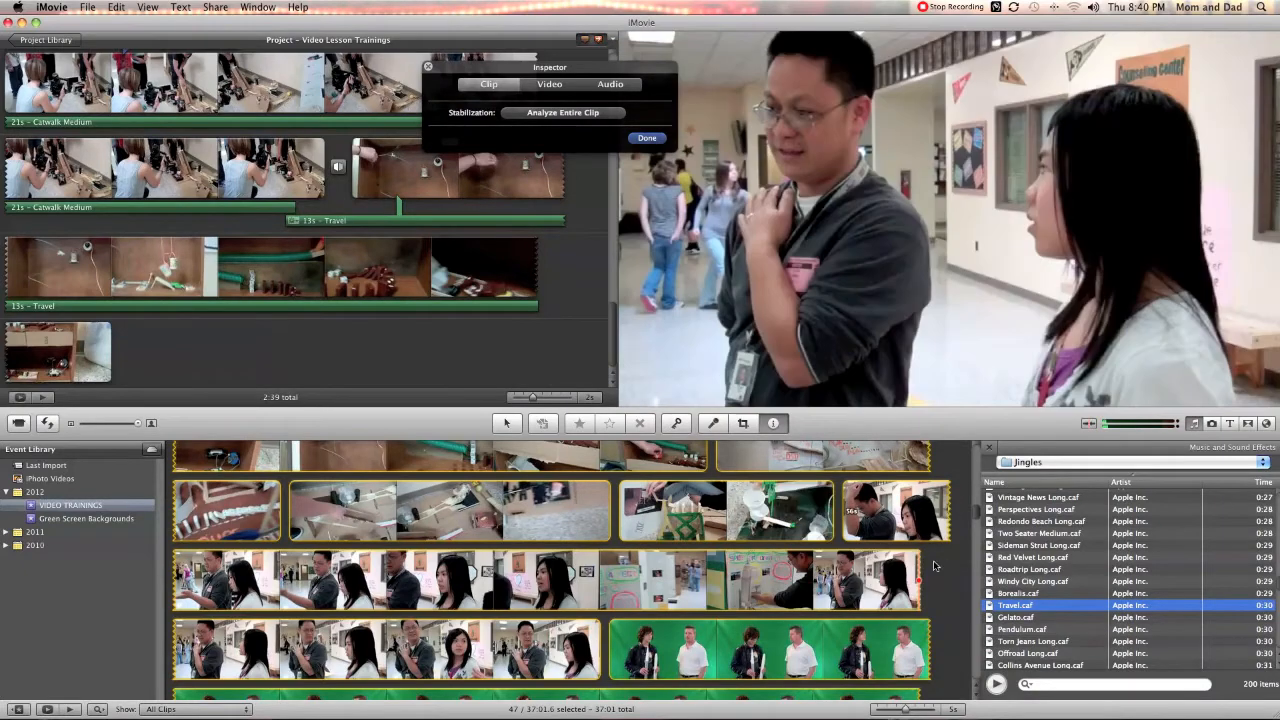
click(357, 293)
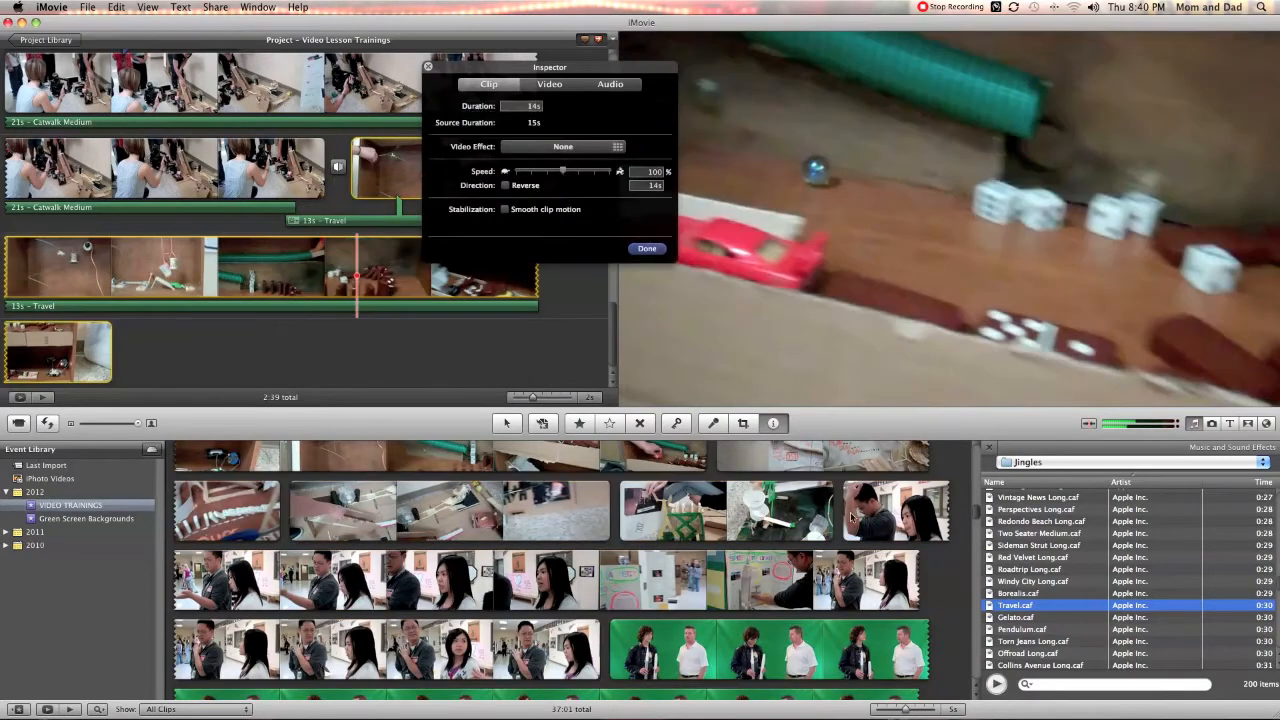
click(914, 516)
key(super+a)
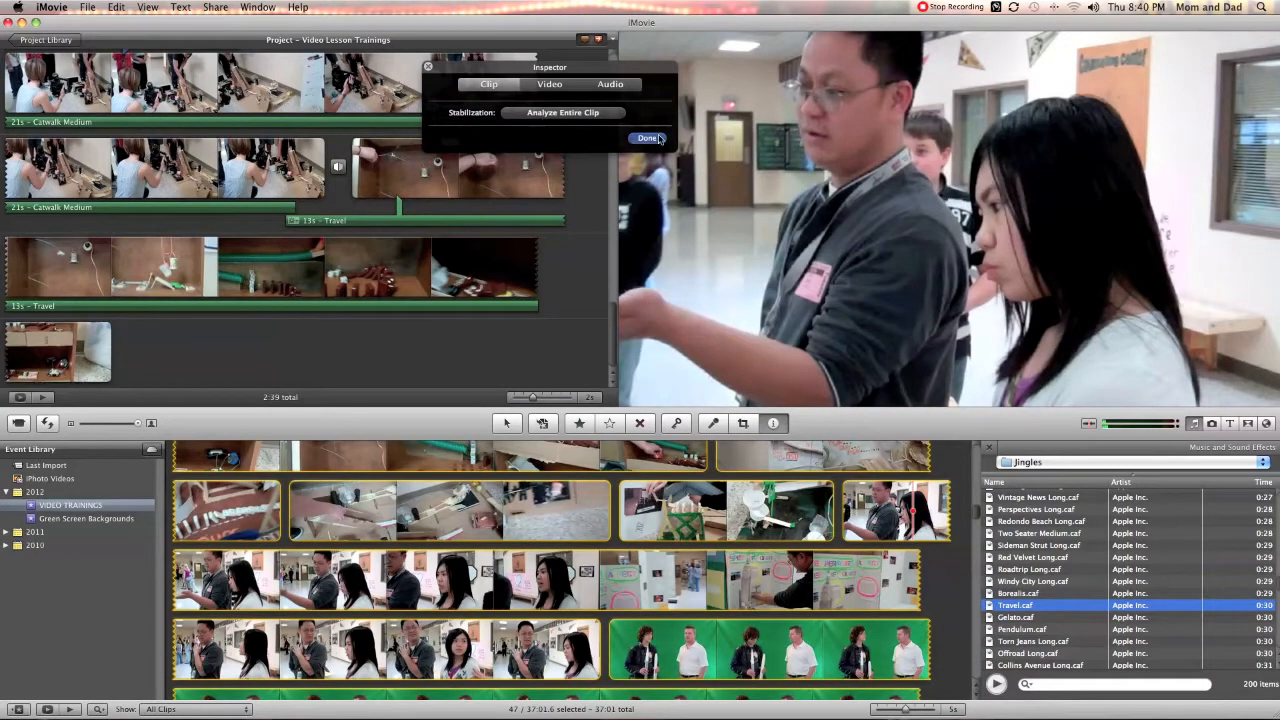
click(648, 138)
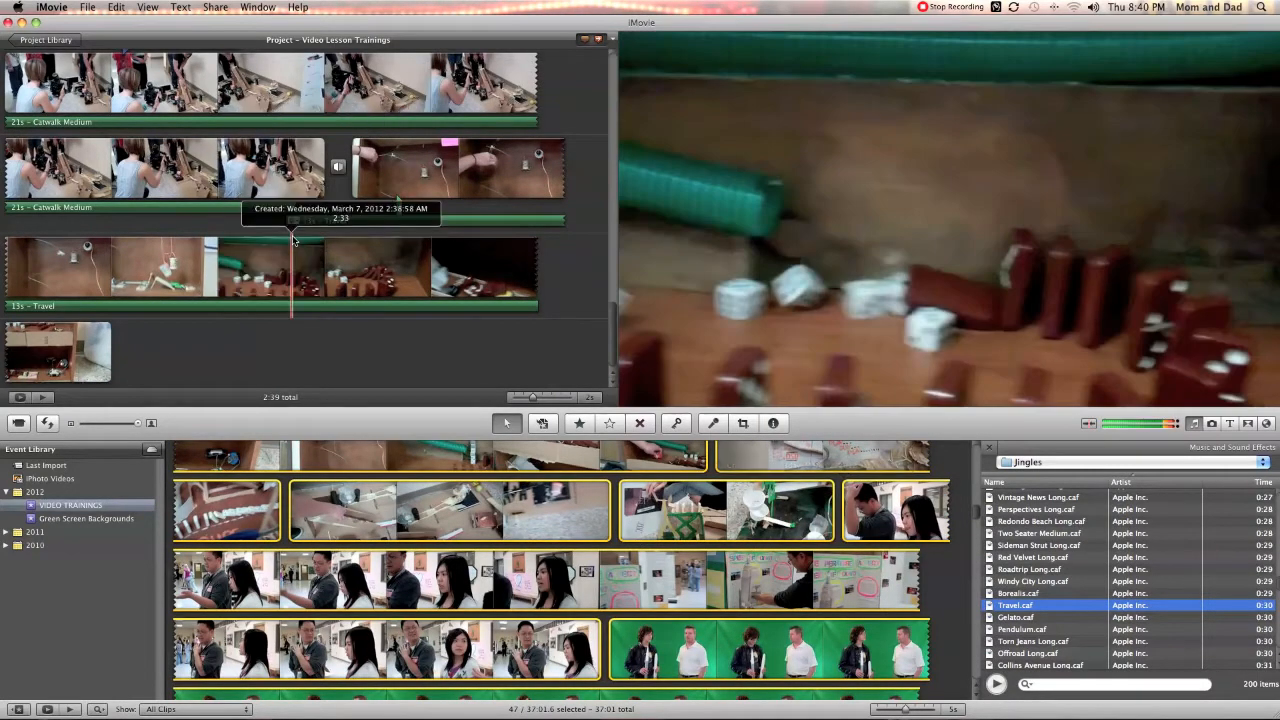
- Add the whole 56 s hallway interview clip to the end of the project and detach its audio
click(860, 500)
drag(860, 500, 206, 364)
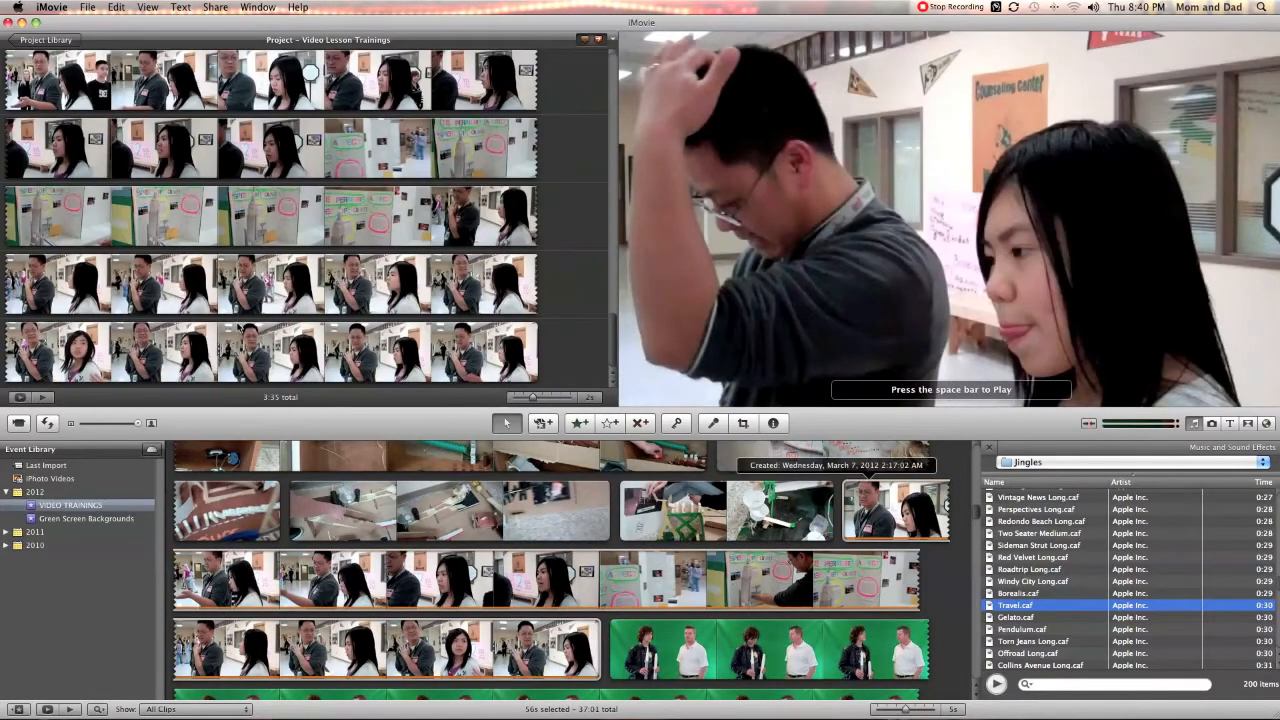
scroll(240, 328, up, 6)
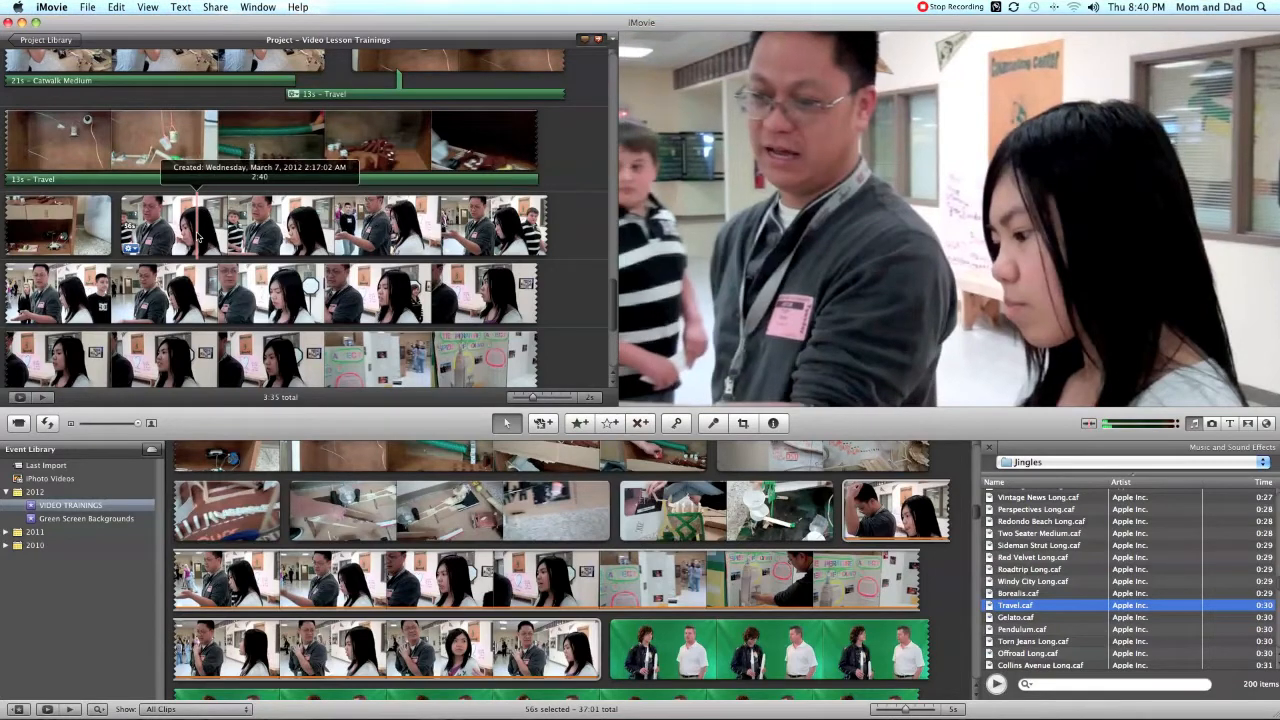
right_click(200, 228)
click(240, 376)
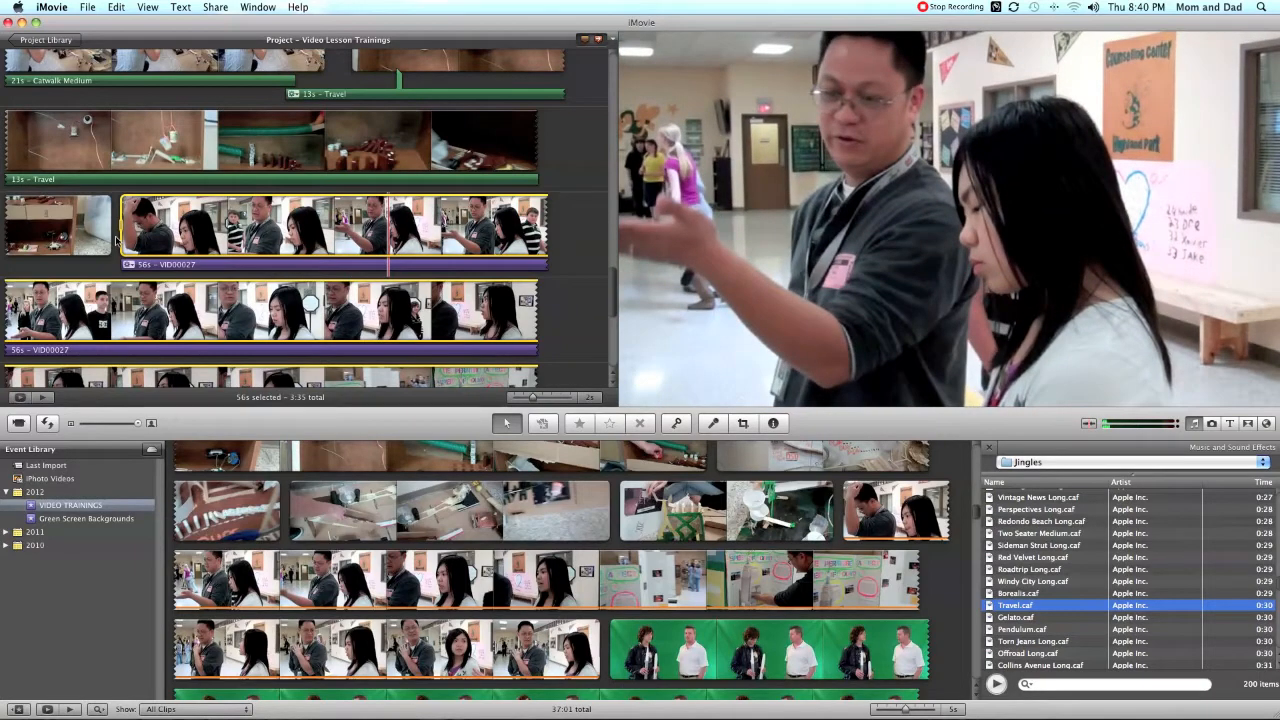
- Place a Speed of Sound board section about 5.6 s long as a cutaway over the early part of the interview clip
scroll(563, 578, down, 2)
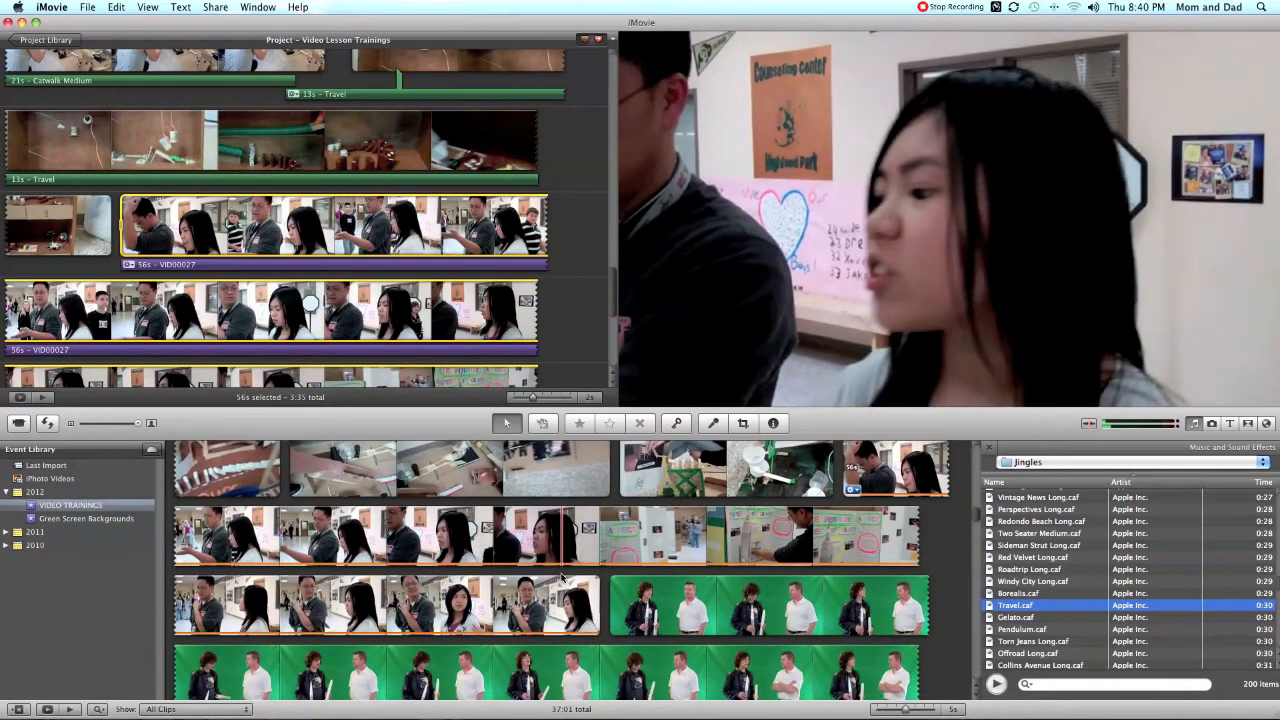
scroll(563, 578, down, 1)
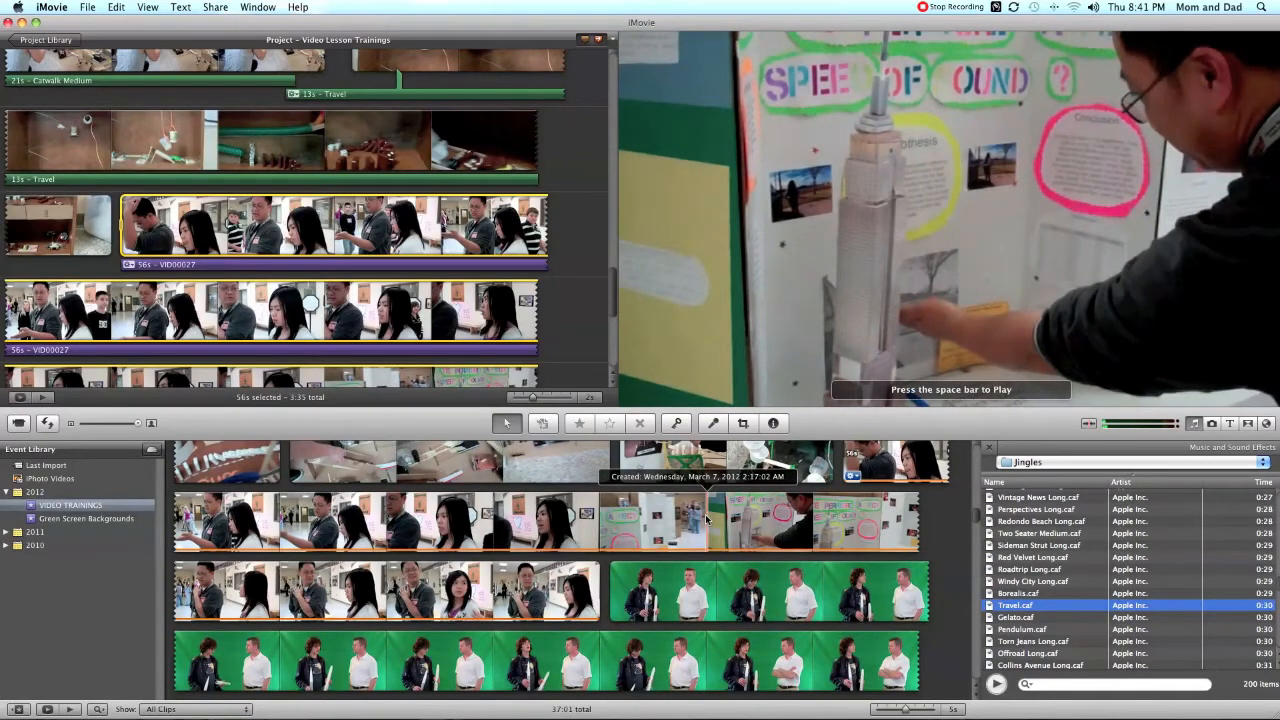
click(760, 524)
drag(855, 520, 313, 206)
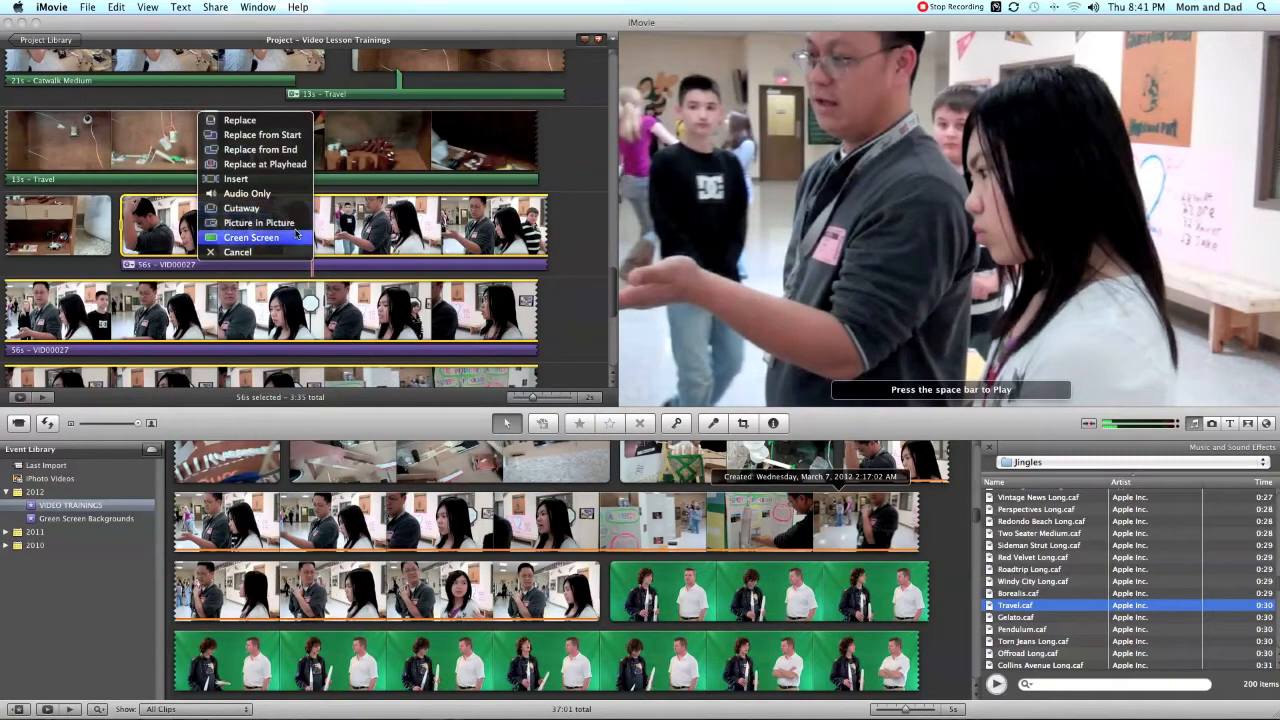
click(291, 207)
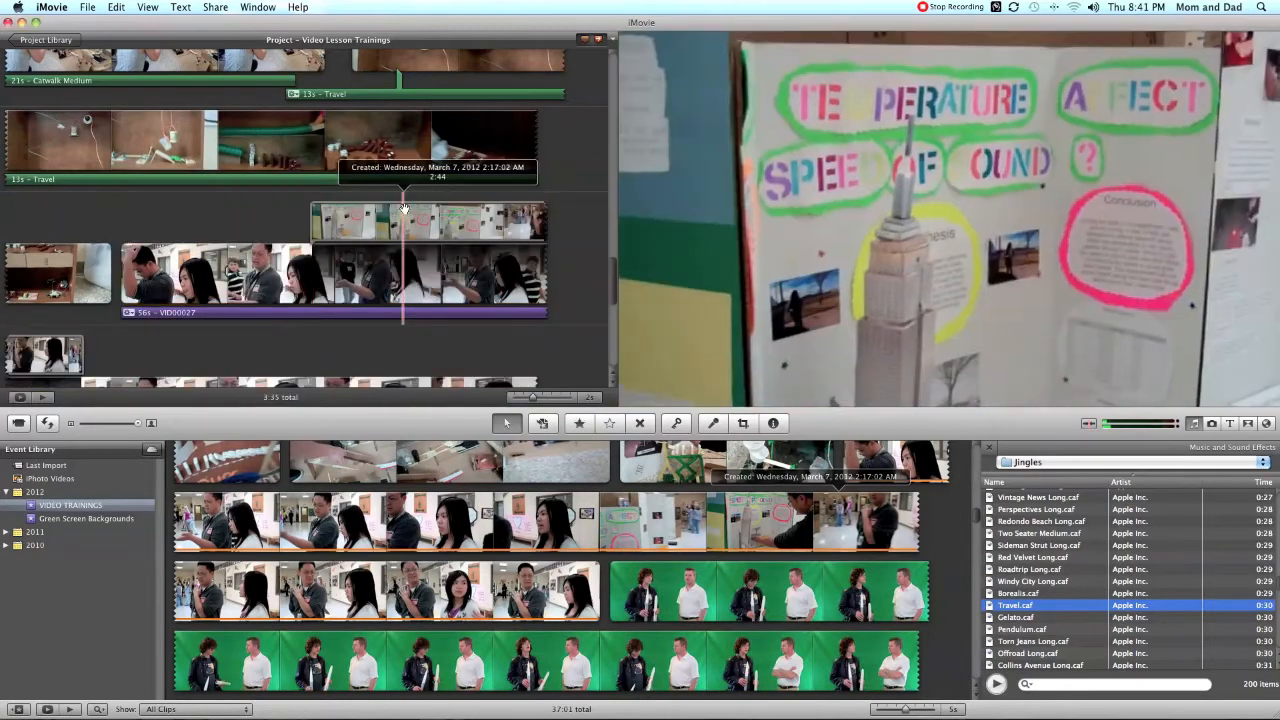
- Adjust the board cutaway's audio volume and play the interview from near its start into the cutaway
double_click(404, 208)
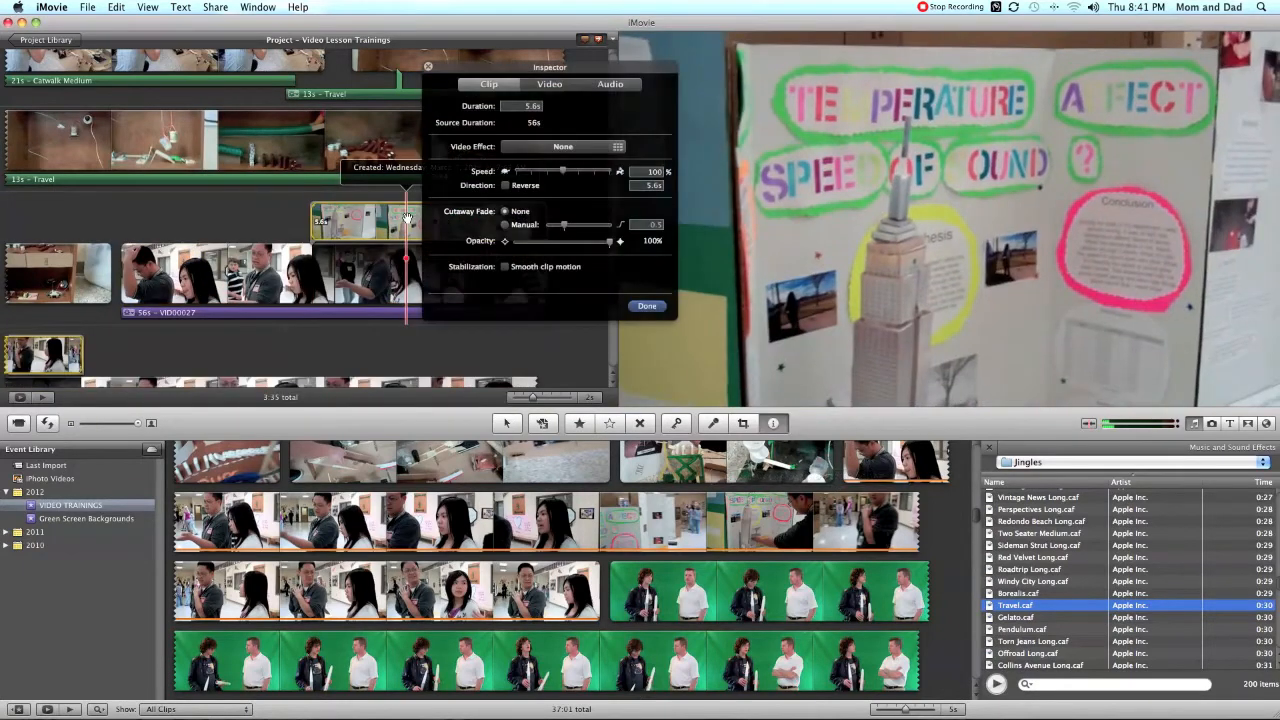
click(628, 85)
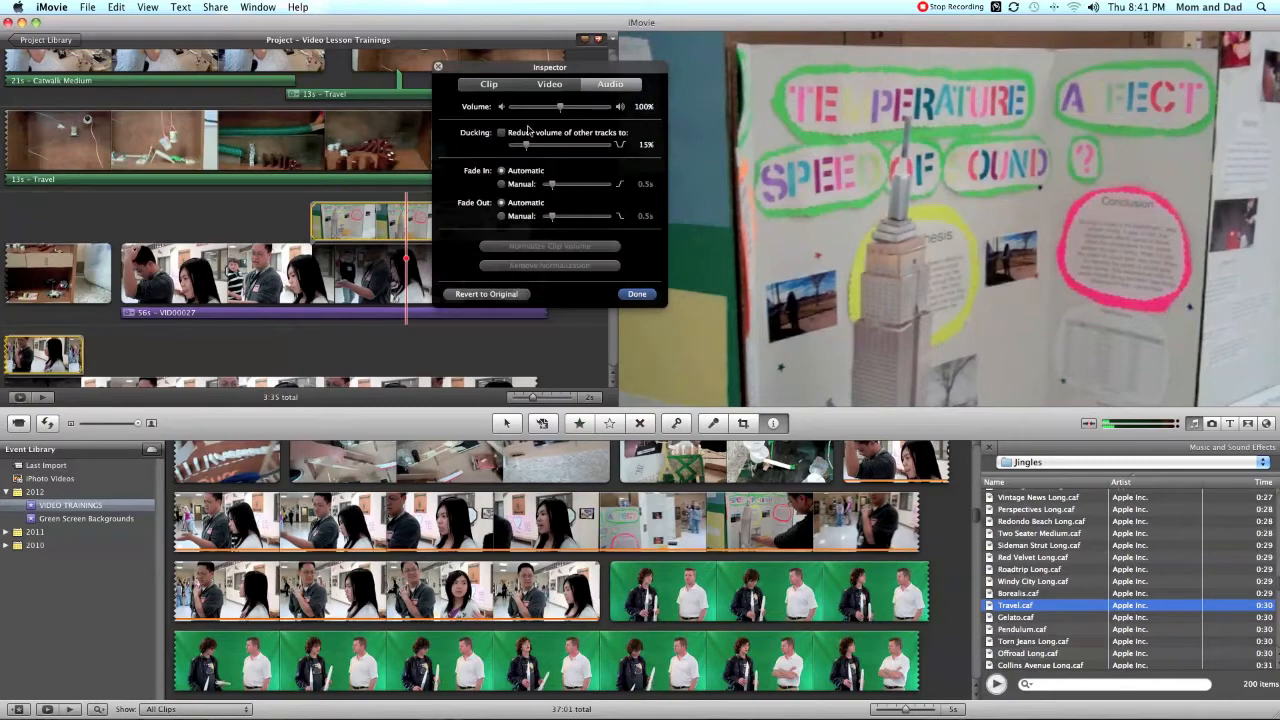
click(638, 294)
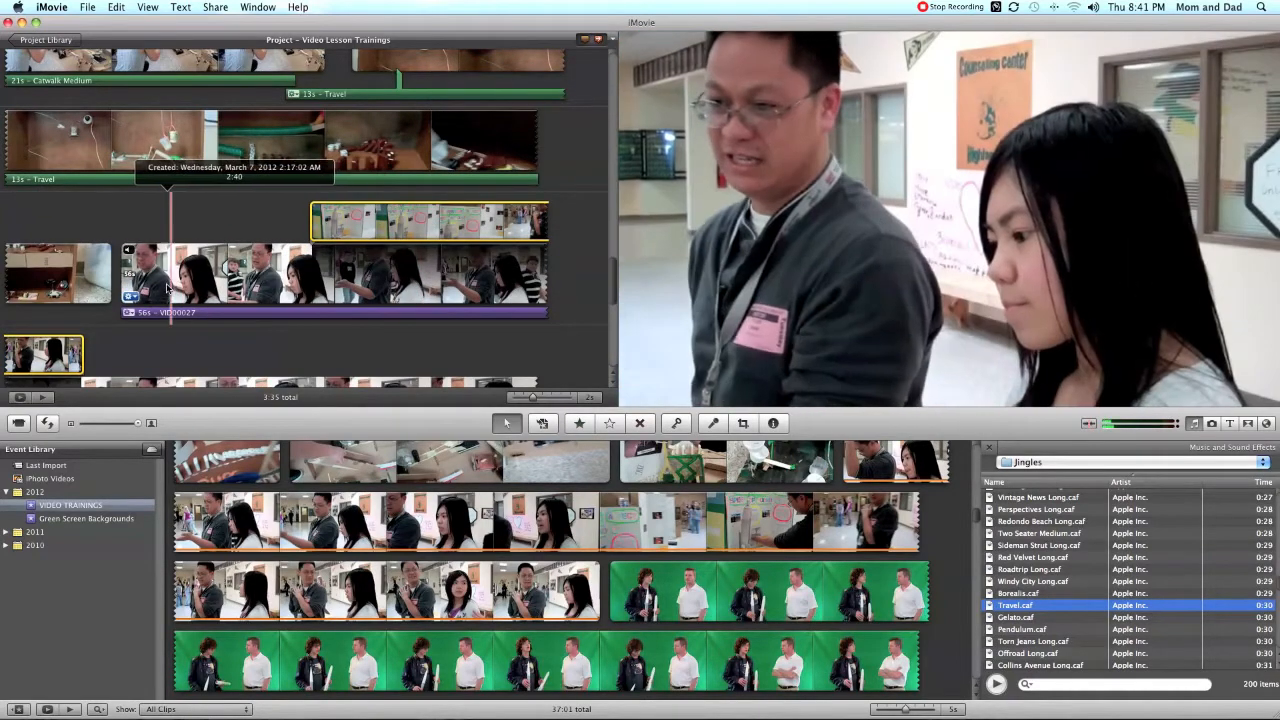
key(space)
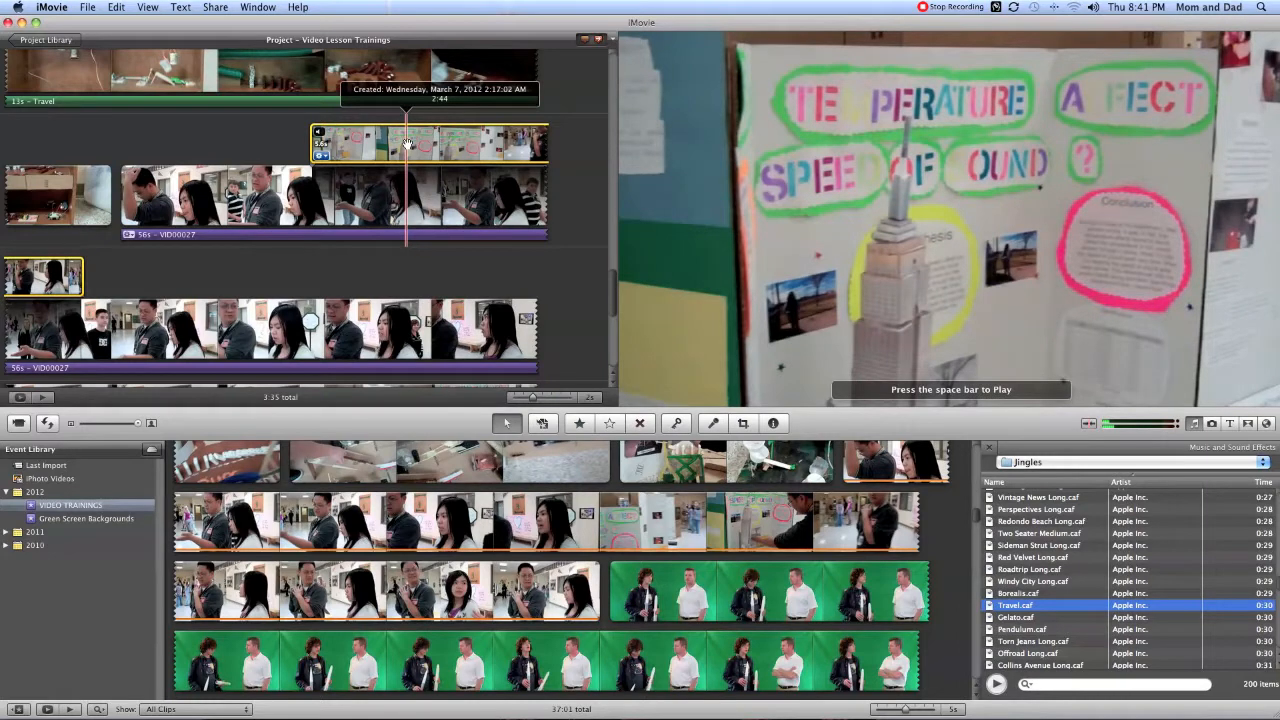
- Set the board cutaway's manual fade to 1.5 s and its opacity to 54%
double_click(408, 144)
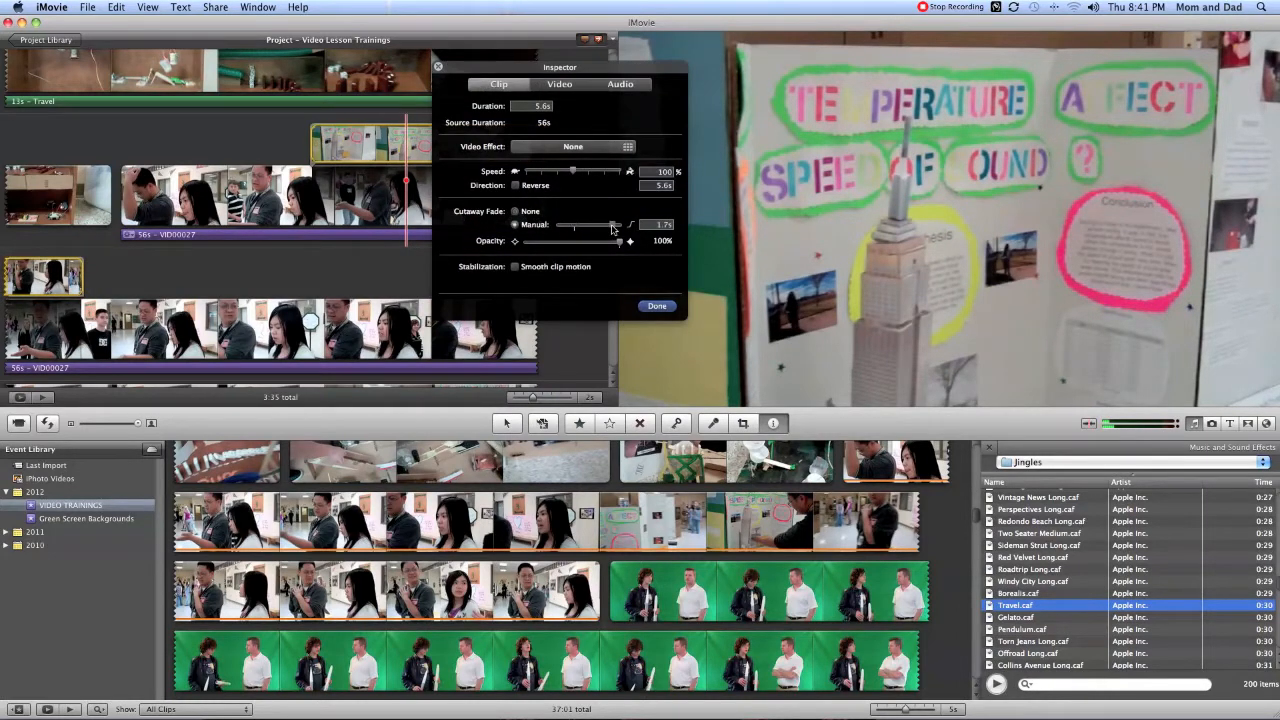
drag(606, 230, 604, 230)
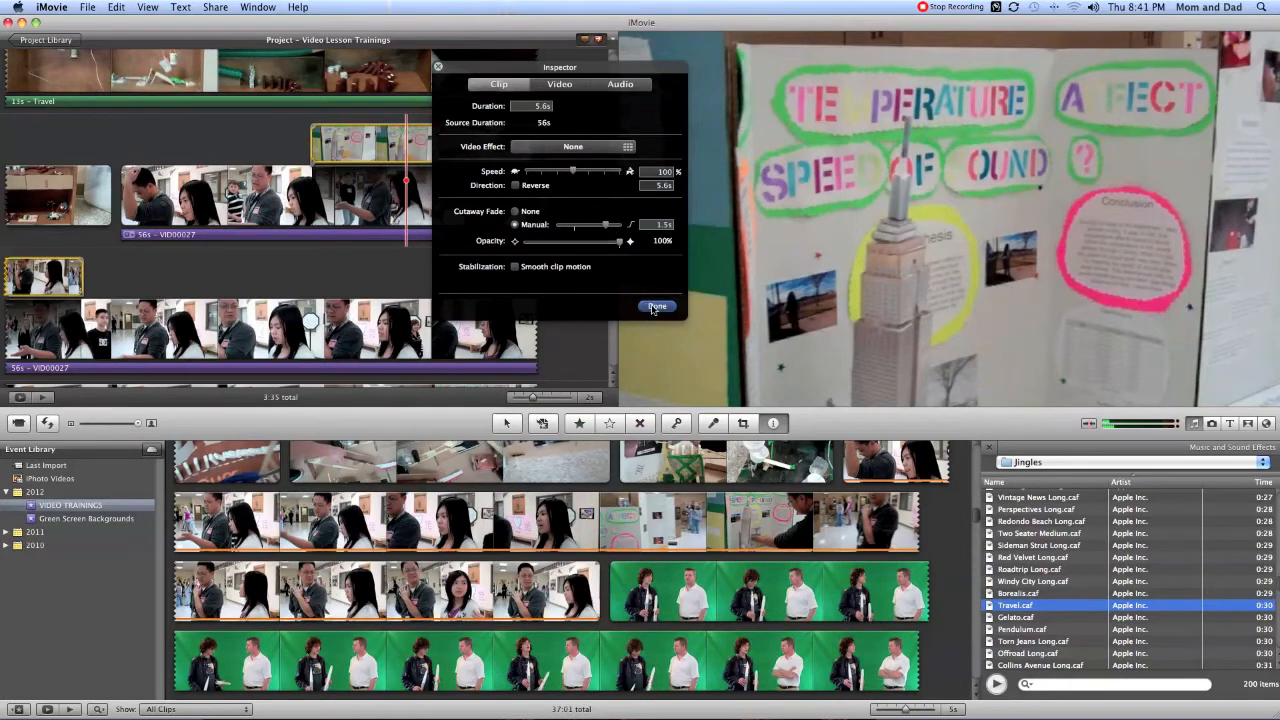
click(577, 243)
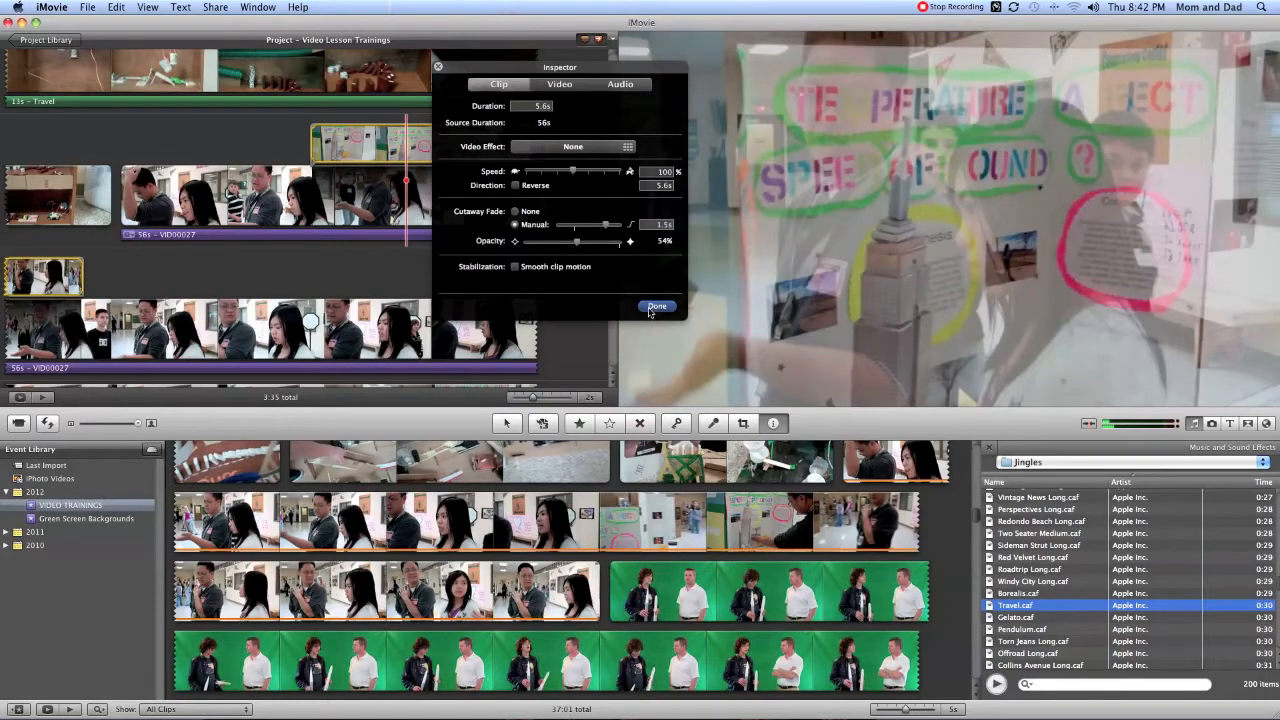
click(655, 307)
- Play the interview from just before the board cutaway to check the fade and the transparent overlay
click(285, 220)
key(space)
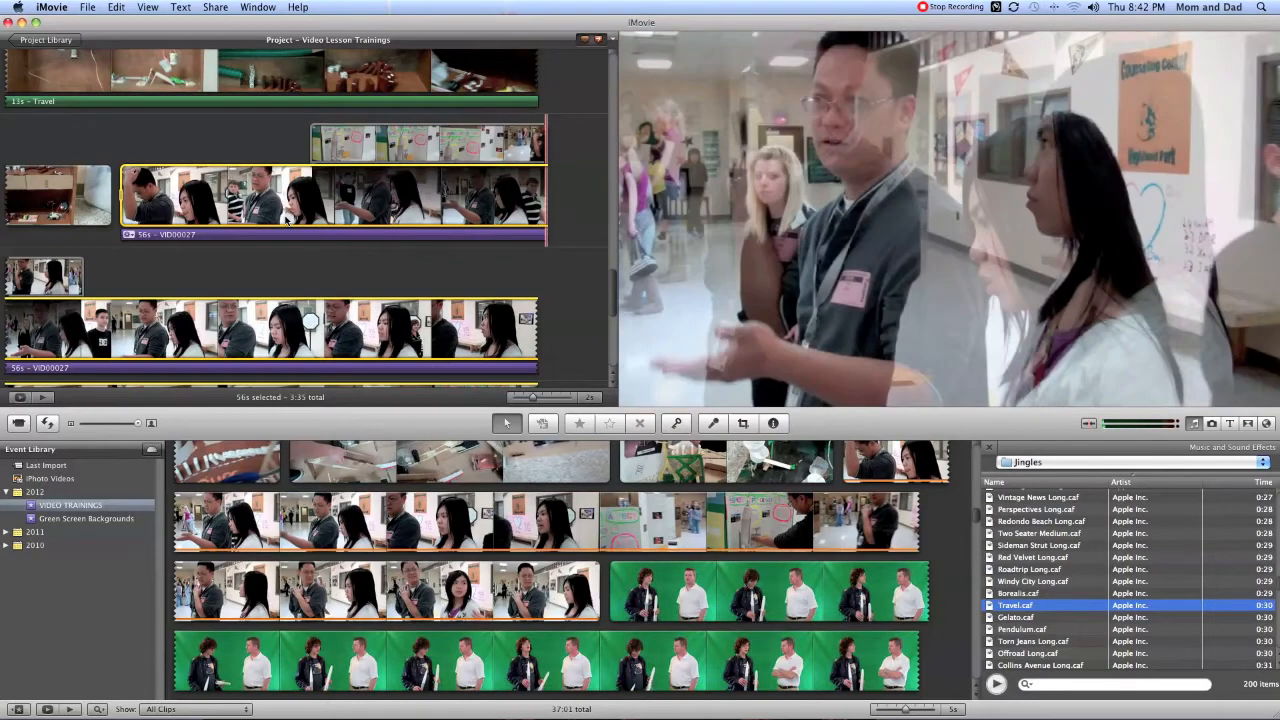
key(space)
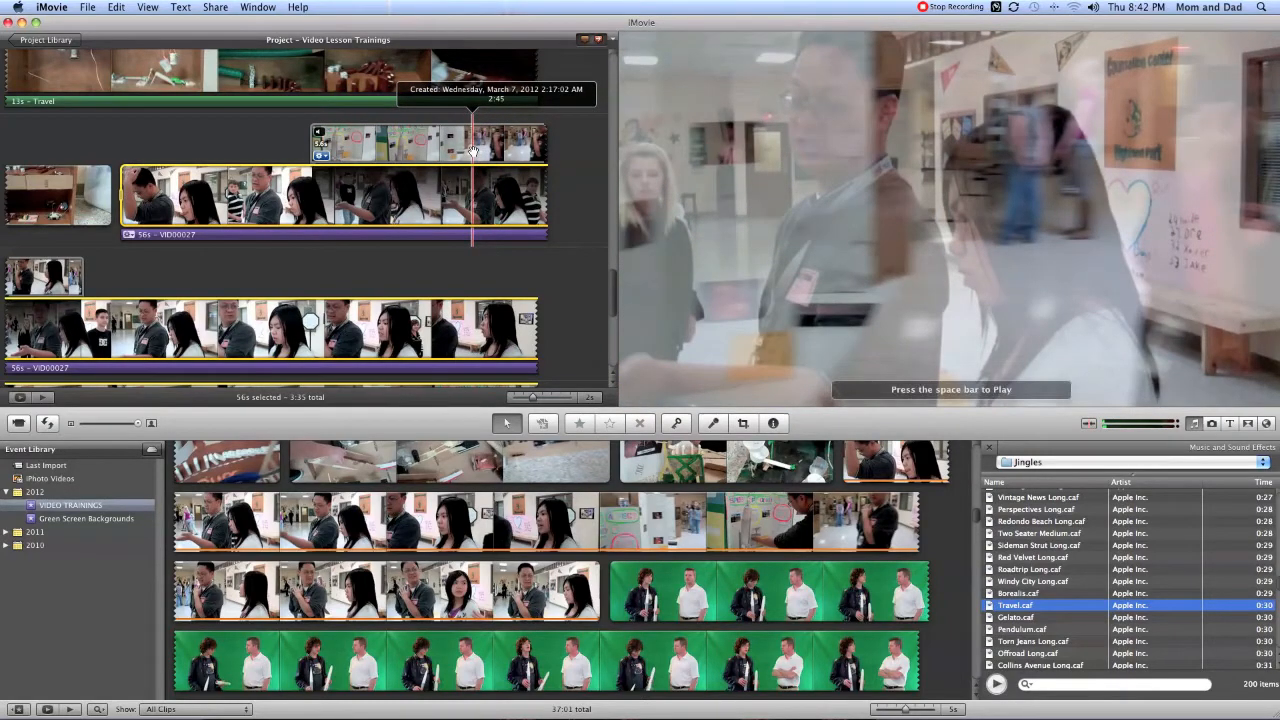
- Raise the board cutaway's opacity to nearly full and play the interview again from before the cutaway
double_click(472, 150)
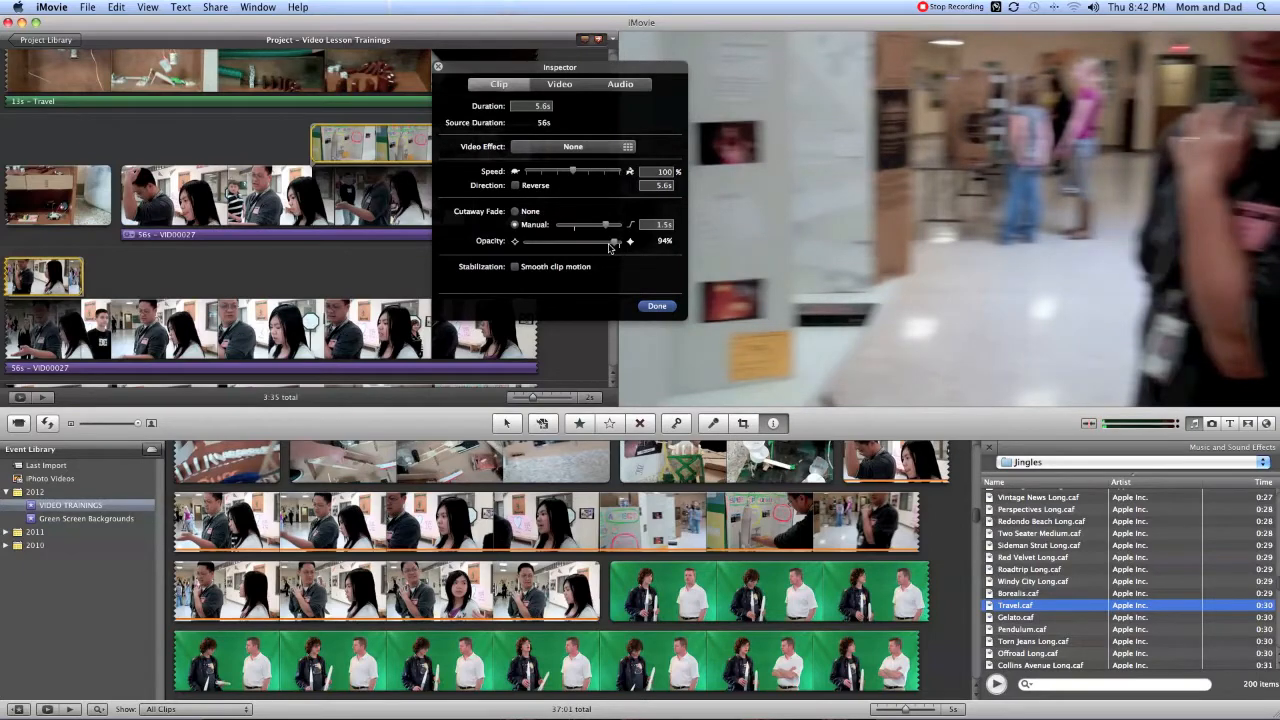
drag(611, 247, 608, 247)
click(655, 306)
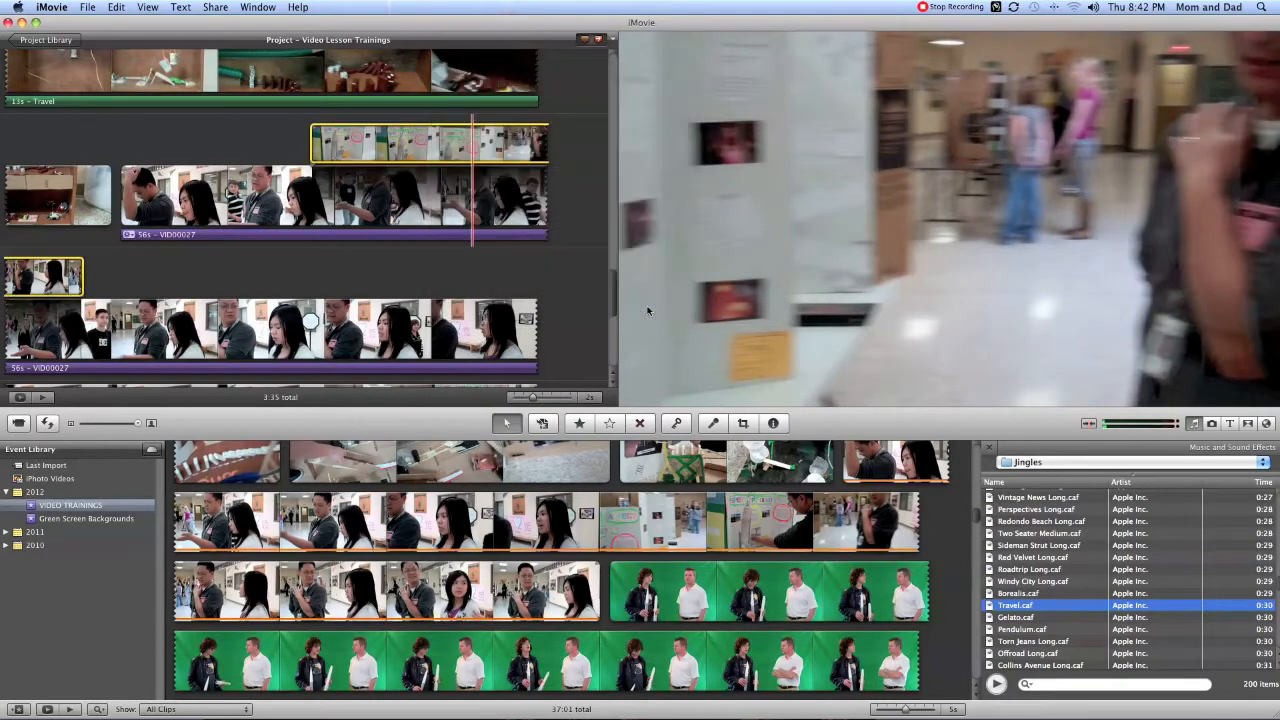
click(258, 218)
key(space)
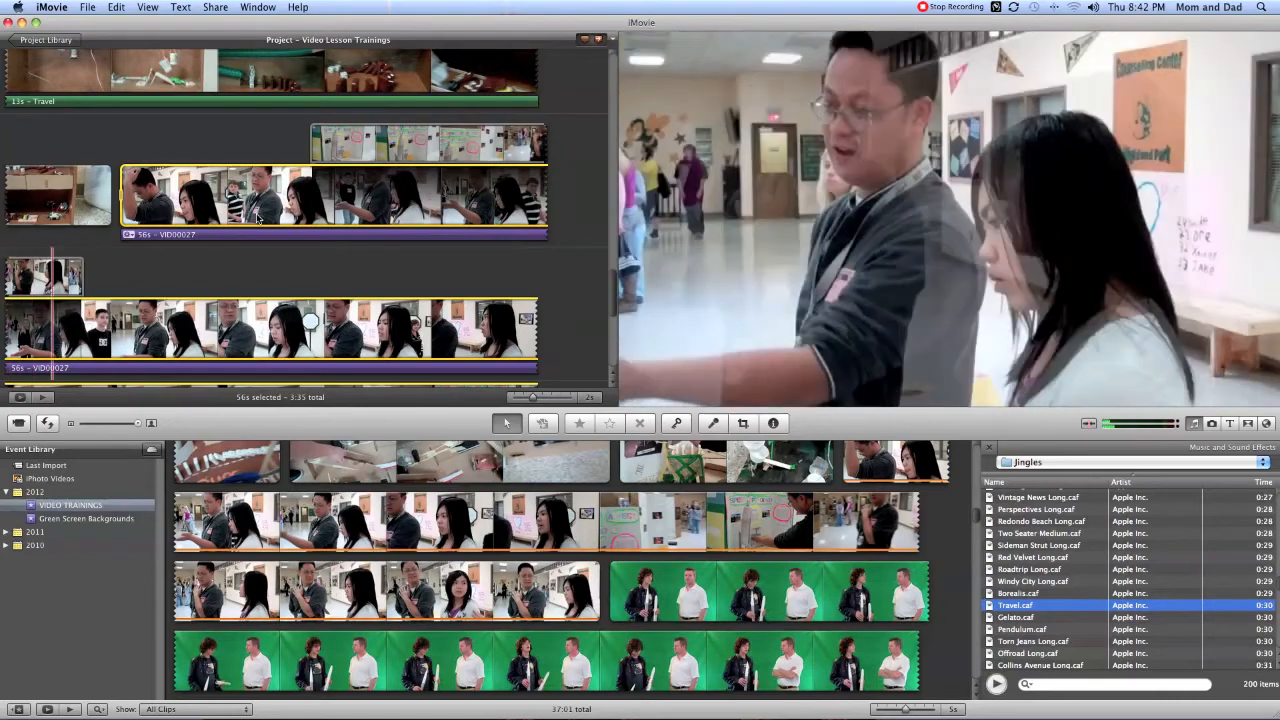
- Set the board cutaway's opacity to 100% and play the interview from before the cutaway
click(505, 150)
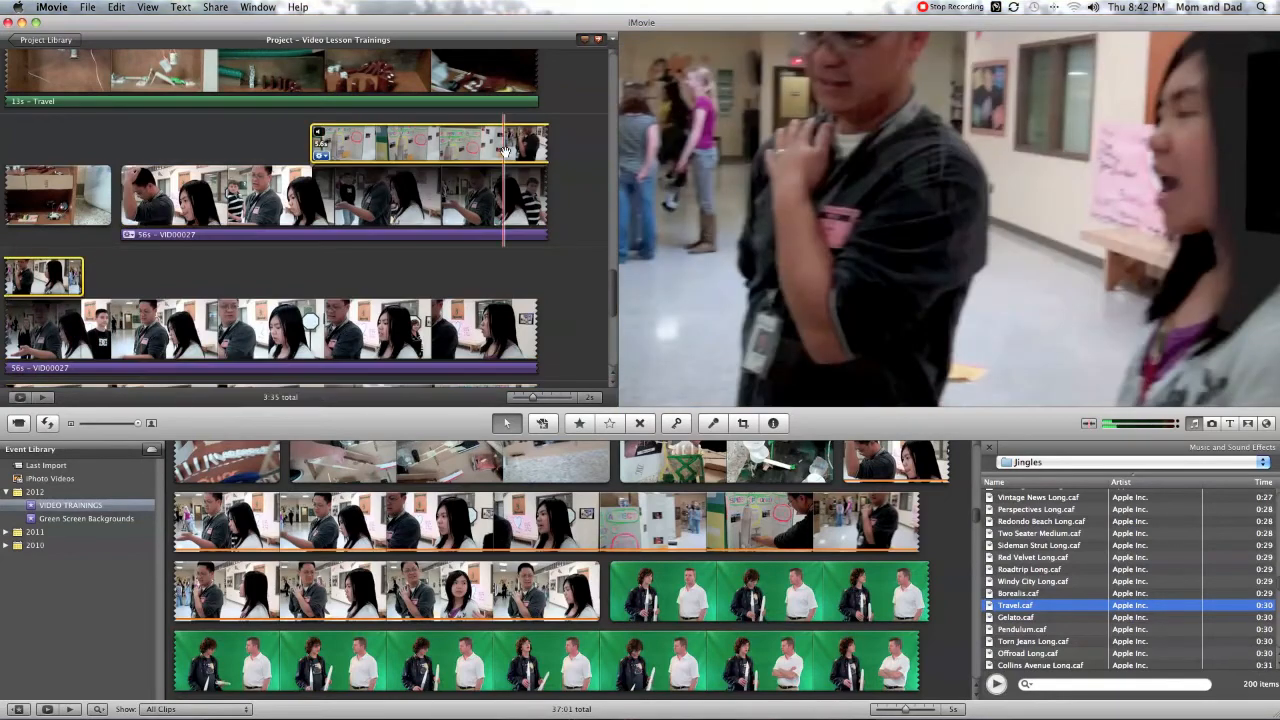
double_click(505, 150)
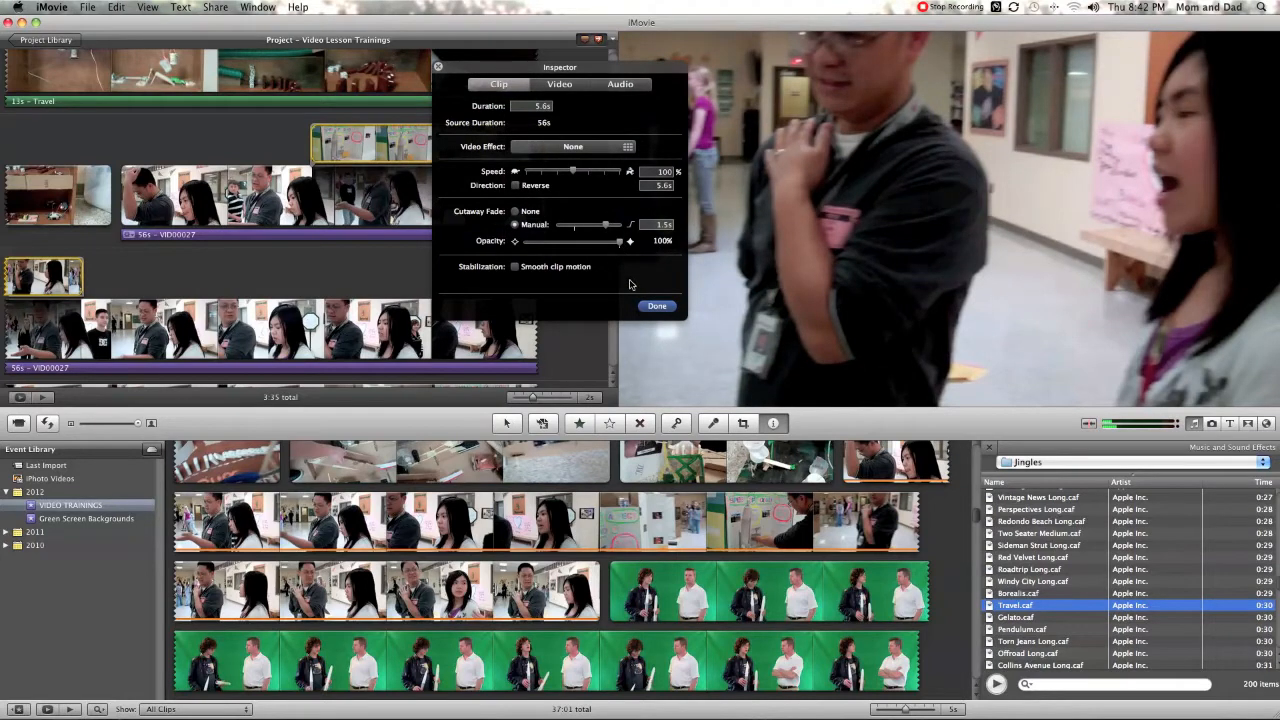
click(655, 306)
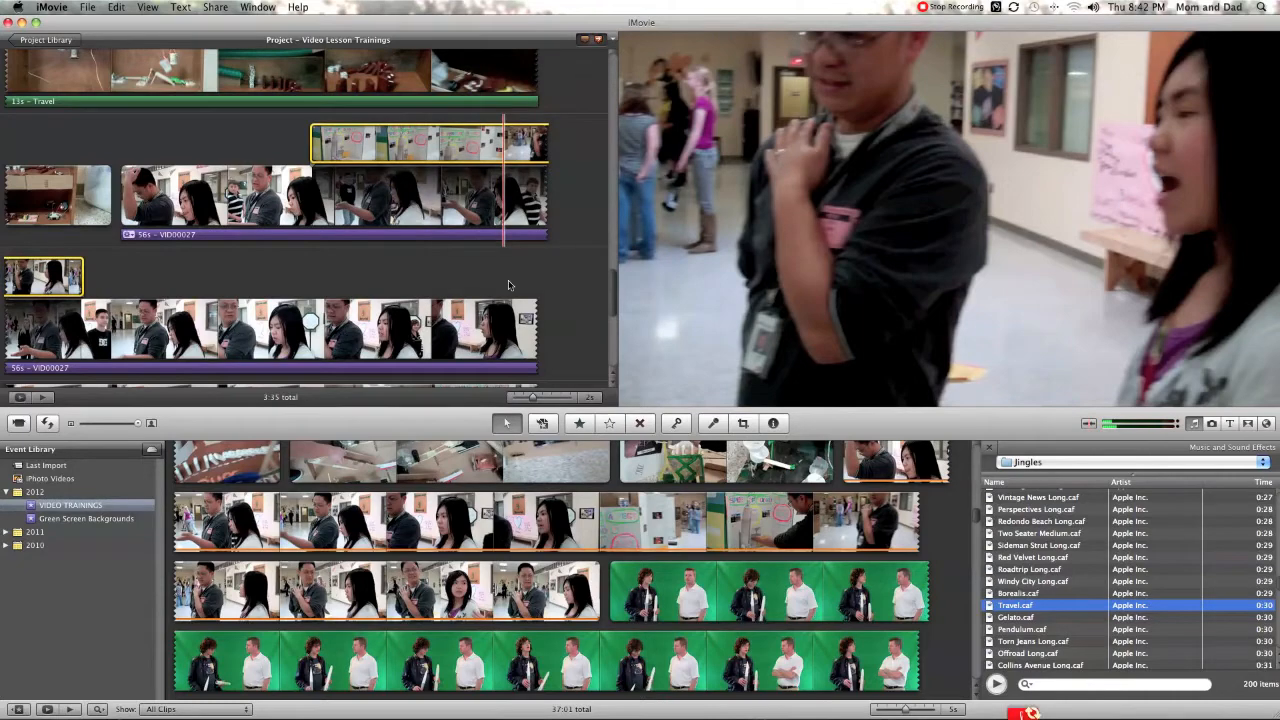
click(254, 197)
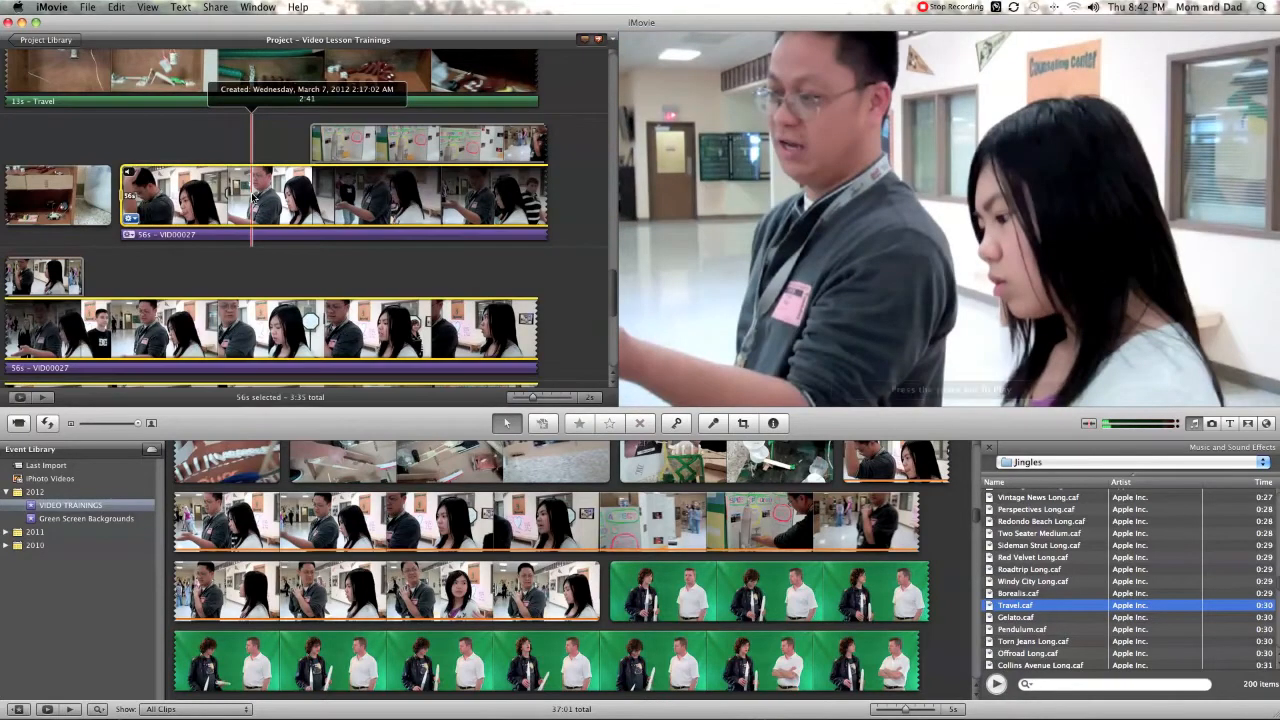
key(space)
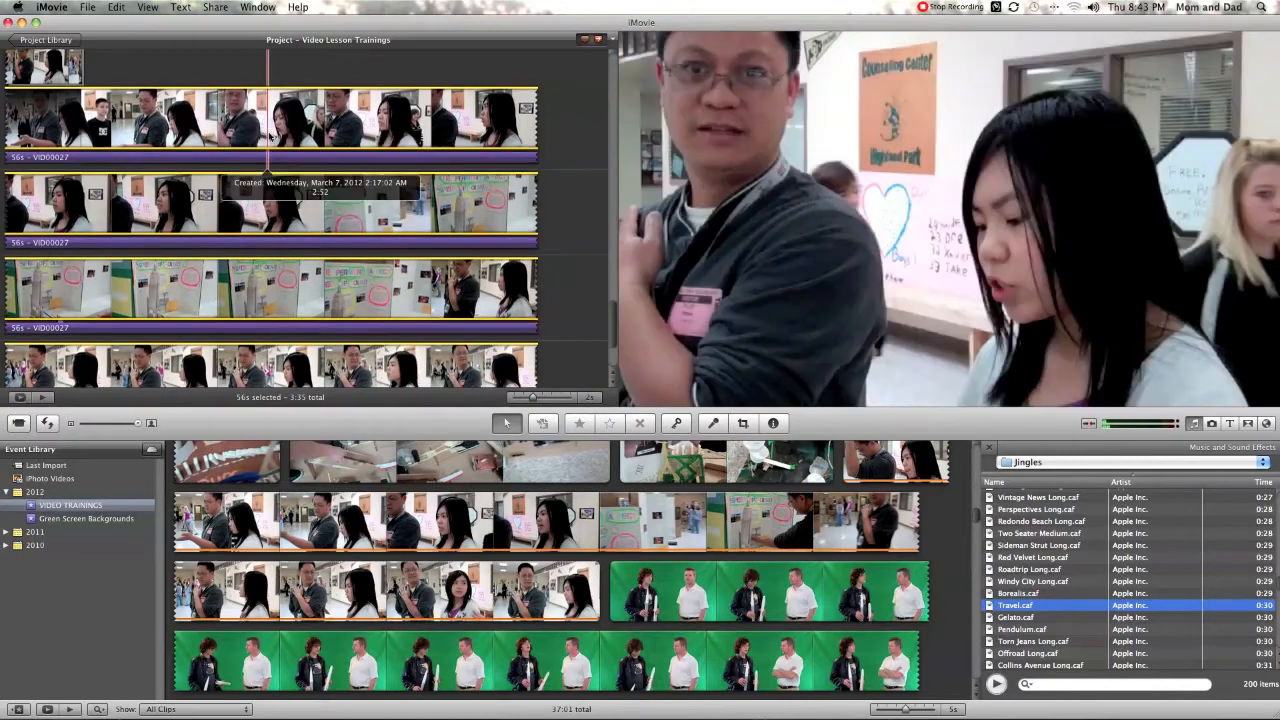
- Split the interview clip at 2:51 in the project and delete the part after the split
scroll(268, 132, up, 6)
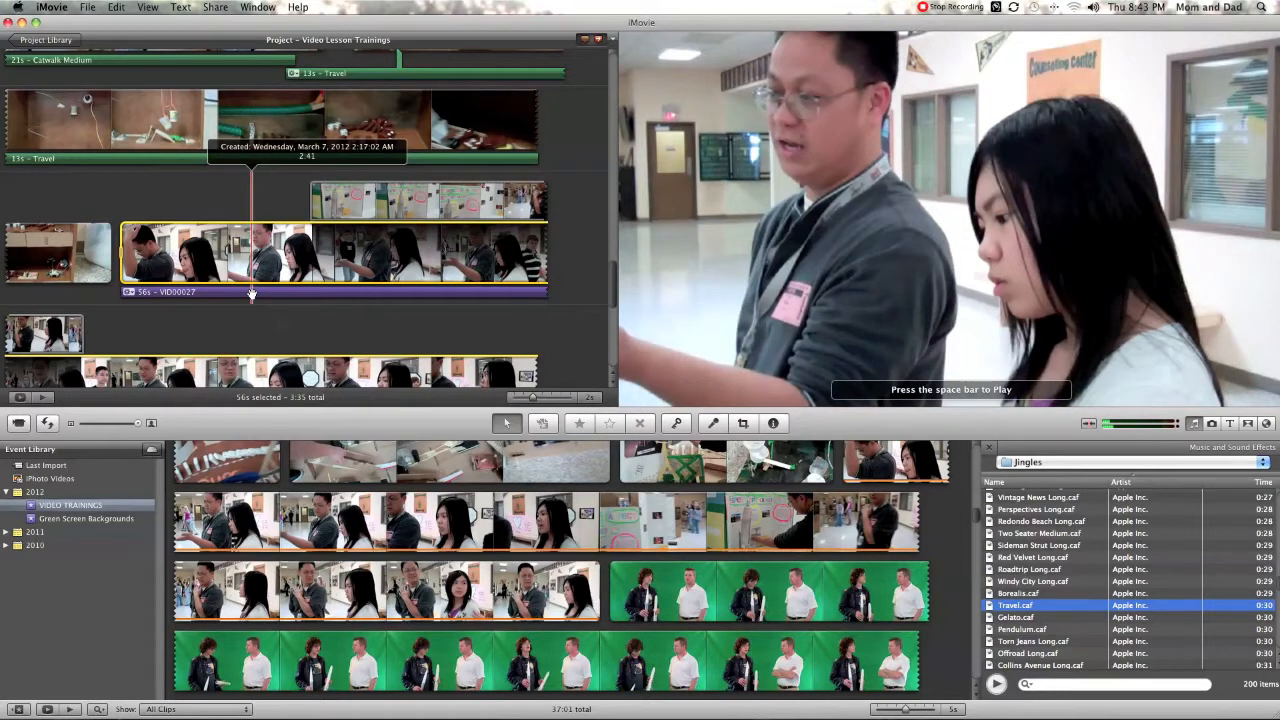
scroll(253, 295, down, 3)
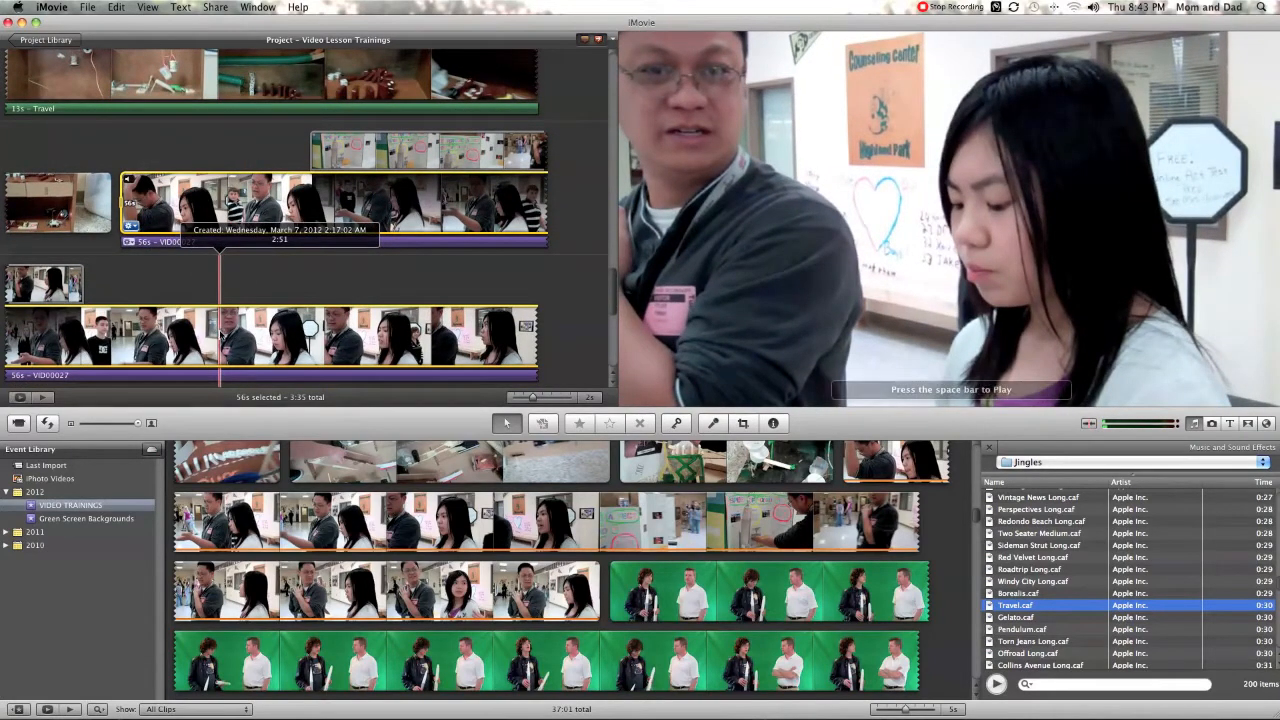
right_click(220, 331)
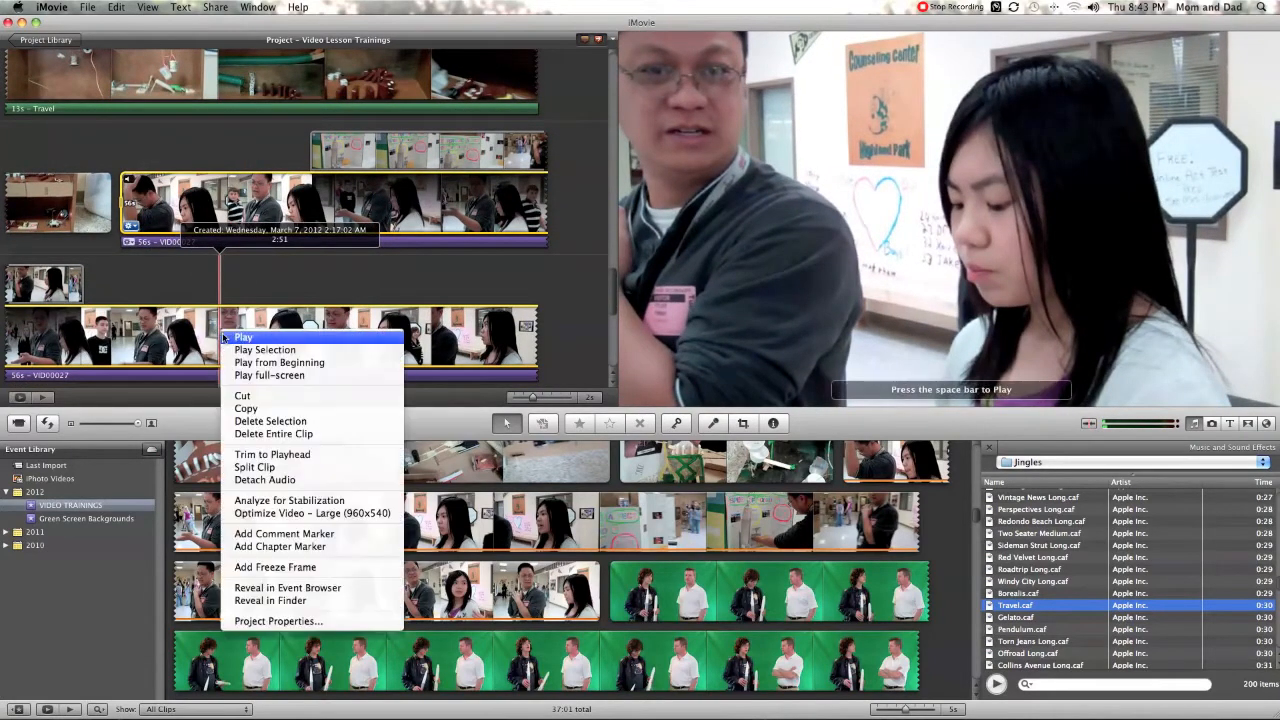
click(297, 468)
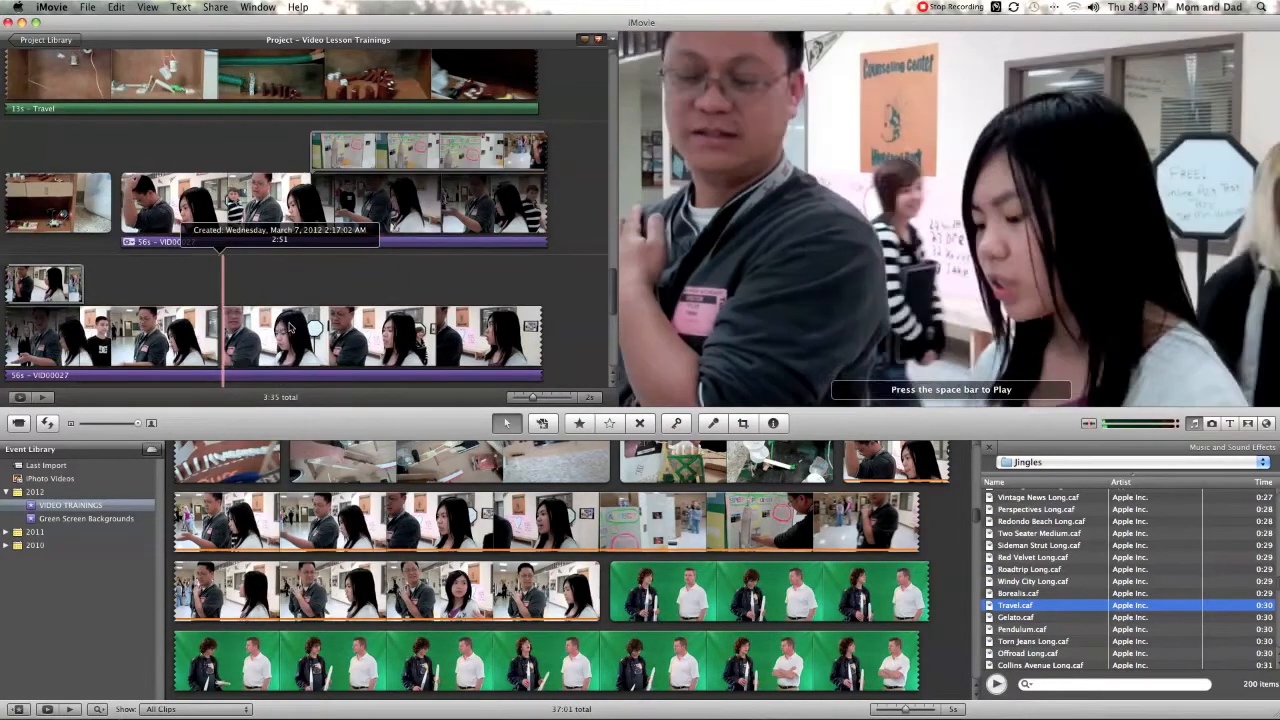
key(Delete)
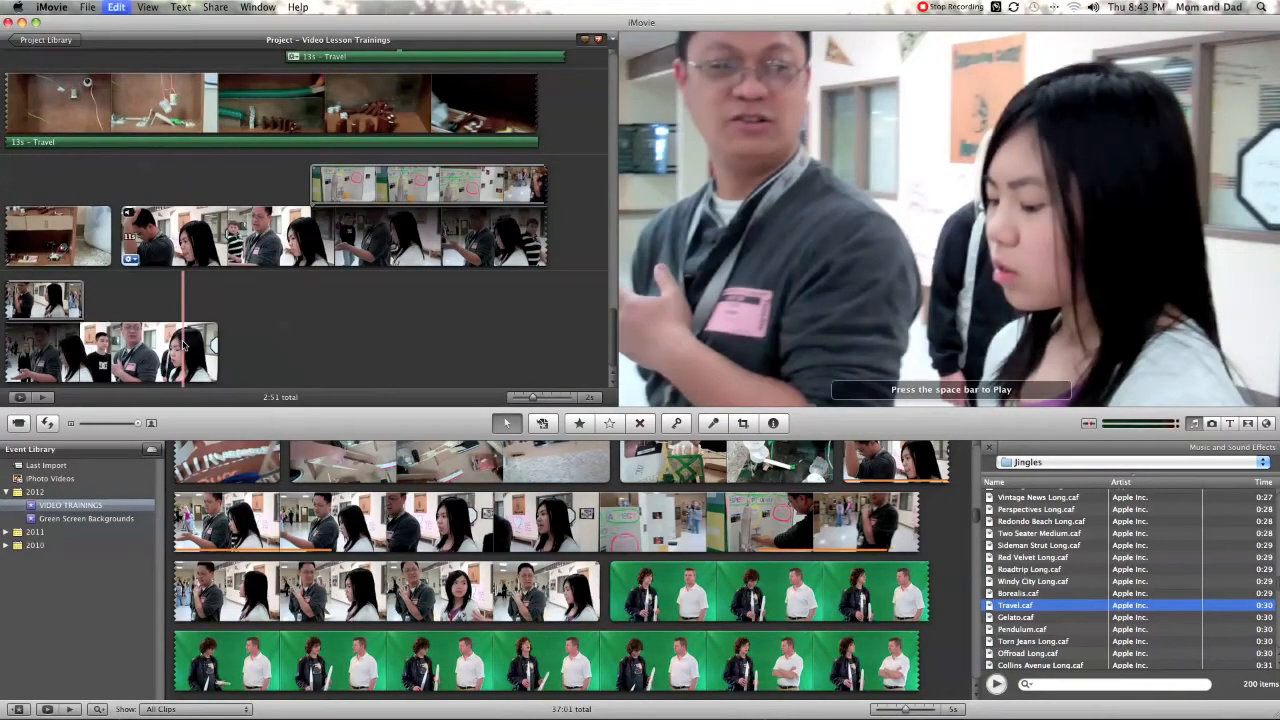
- Undo the deletion of the interview's second part and remove the detached VID00027 audio track
key(super+z)
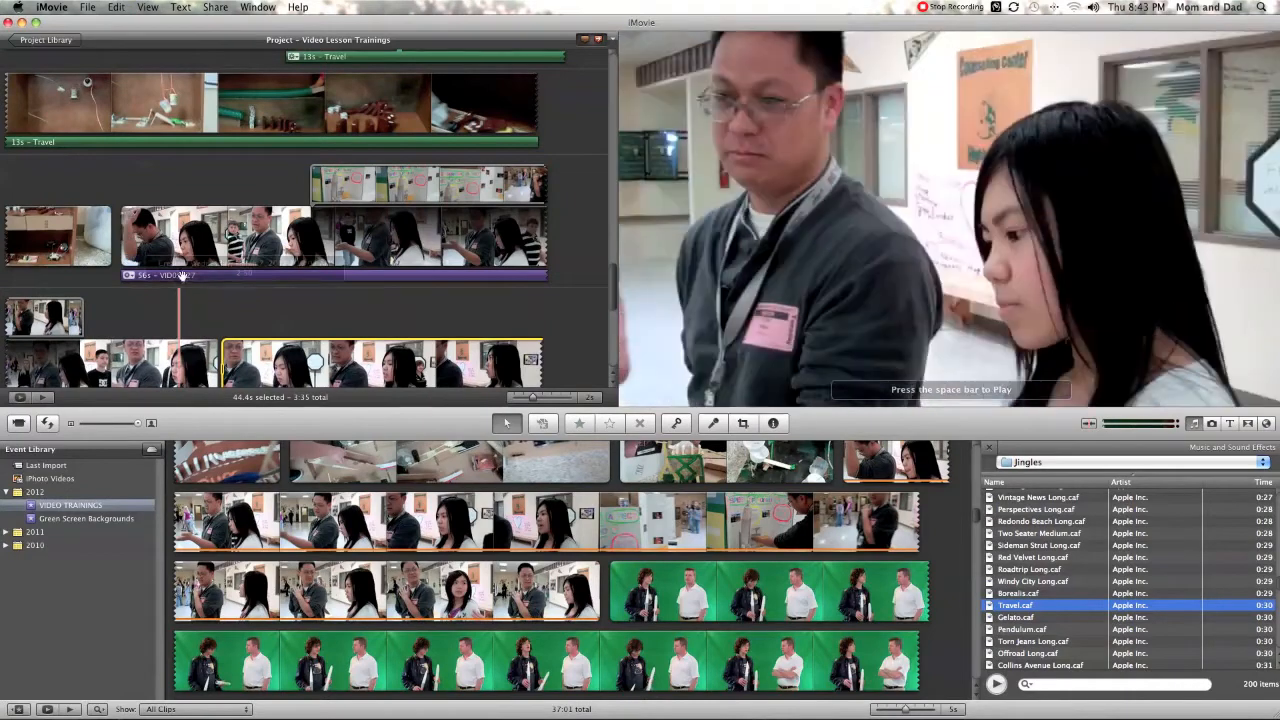
click(183, 275)
key(super+z)
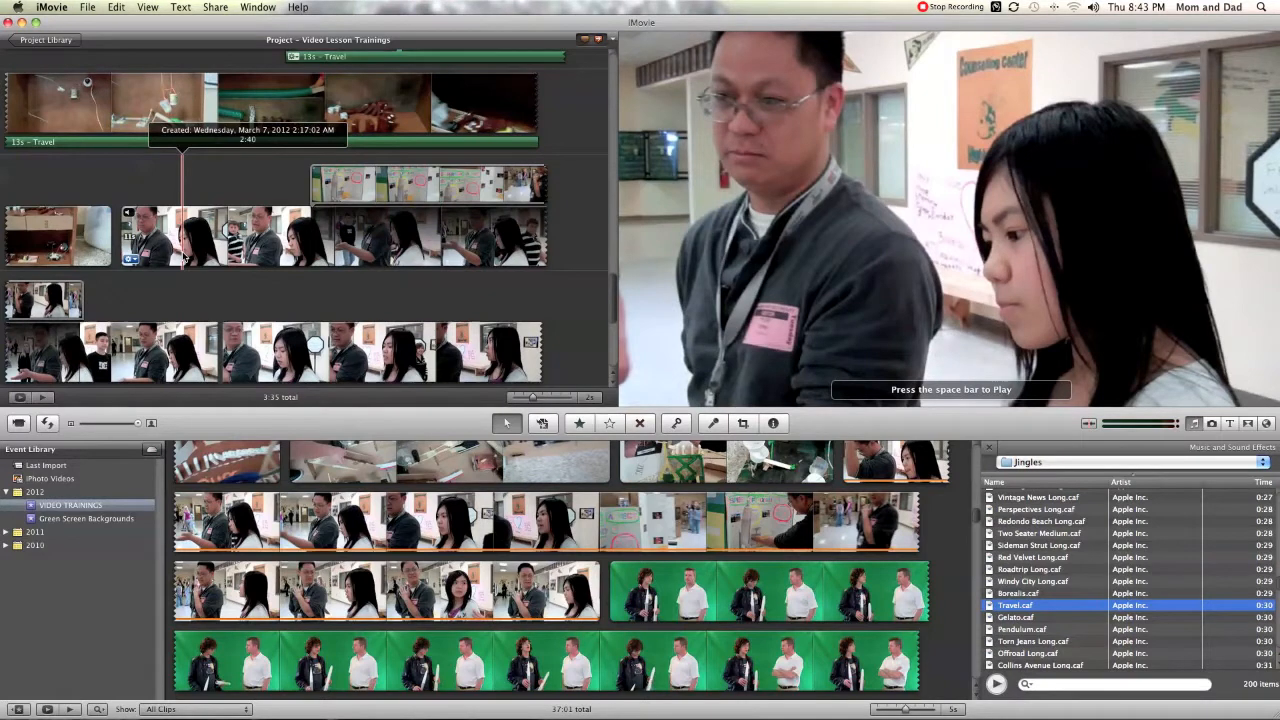
- Set the volume of the interview's first part to 99%
click(184, 258)
double_click(184, 258)
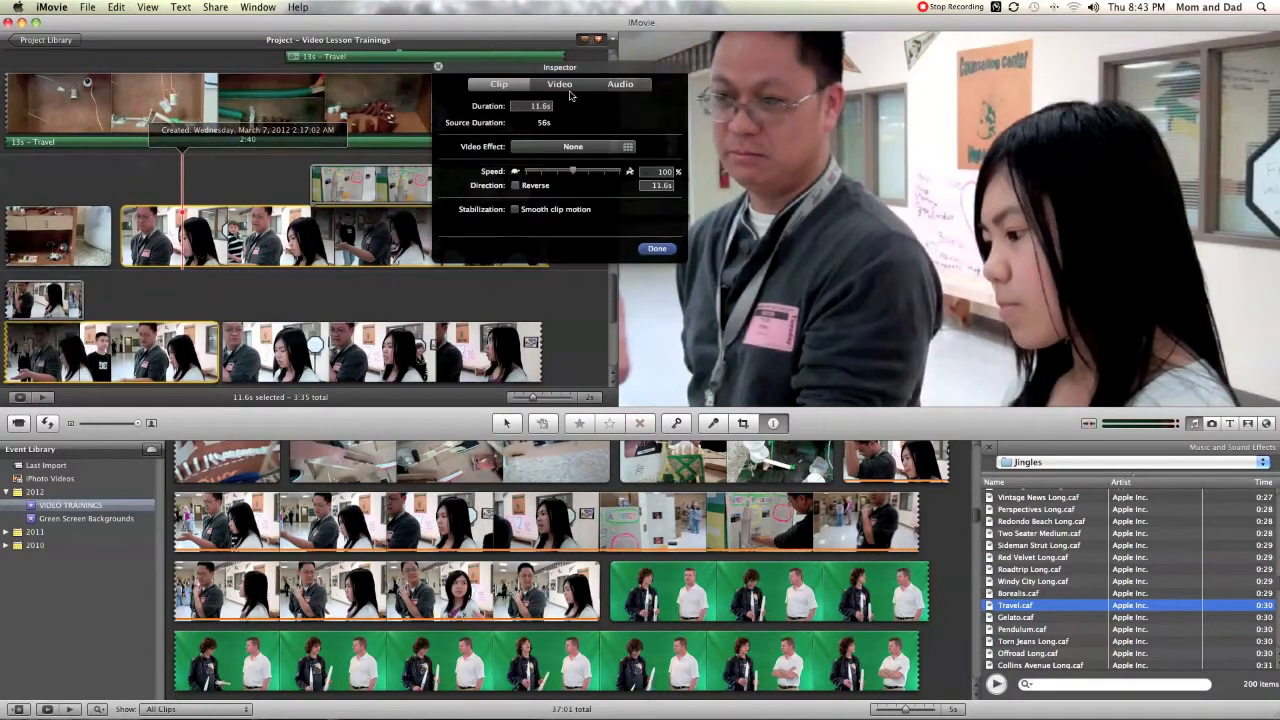
click(621, 84)
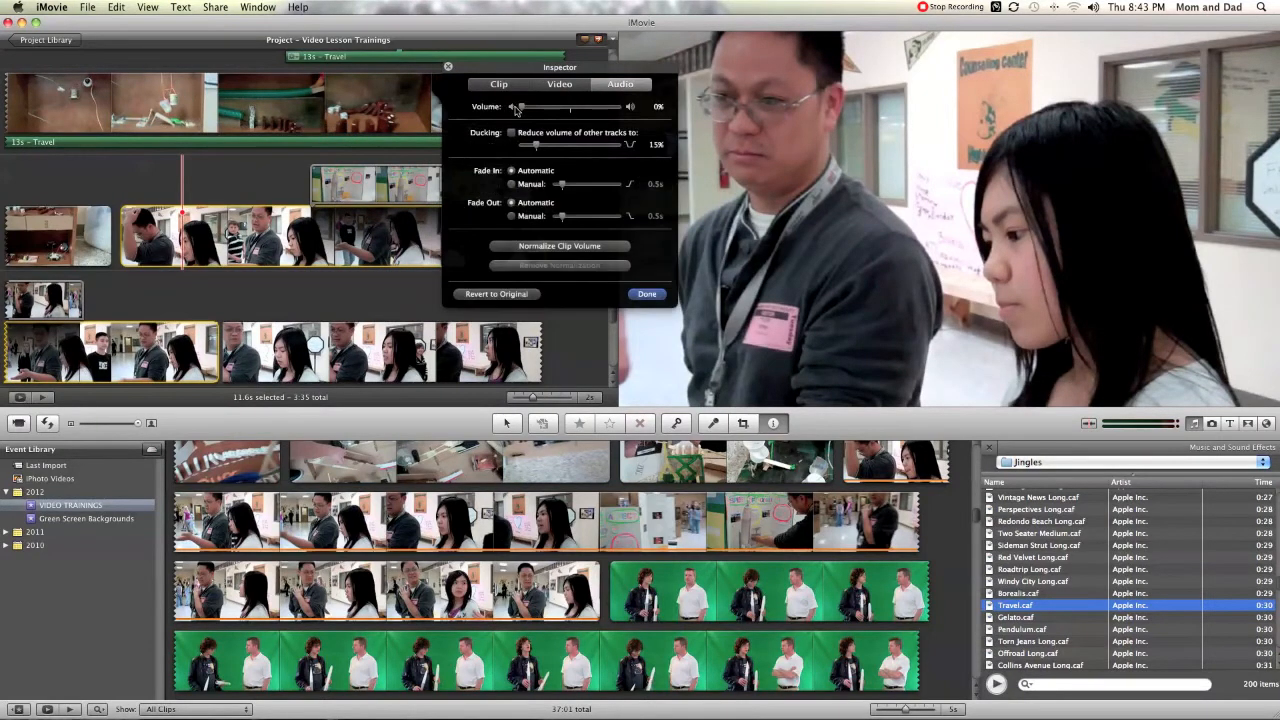
drag(522, 110, 558, 111)
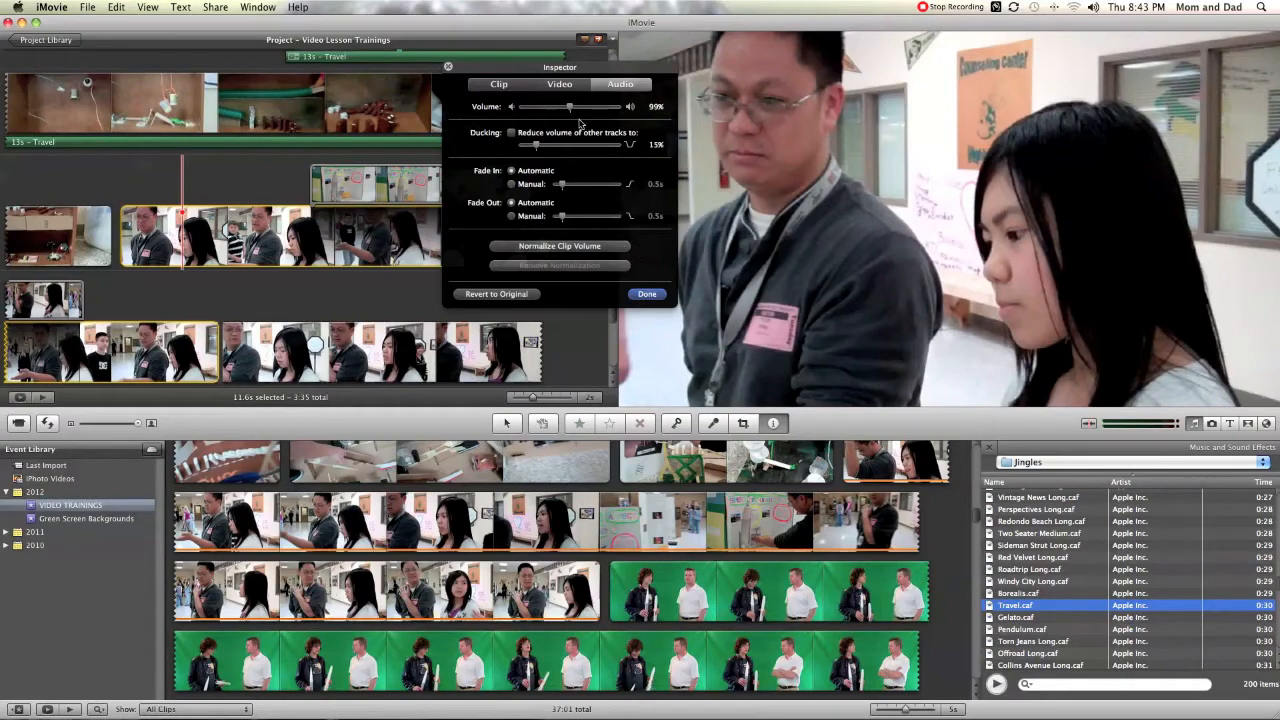
click(648, 294)
- Undo the volume change and the removal of the detached VID00027 audio track
scroll(338, 242, down, 5)
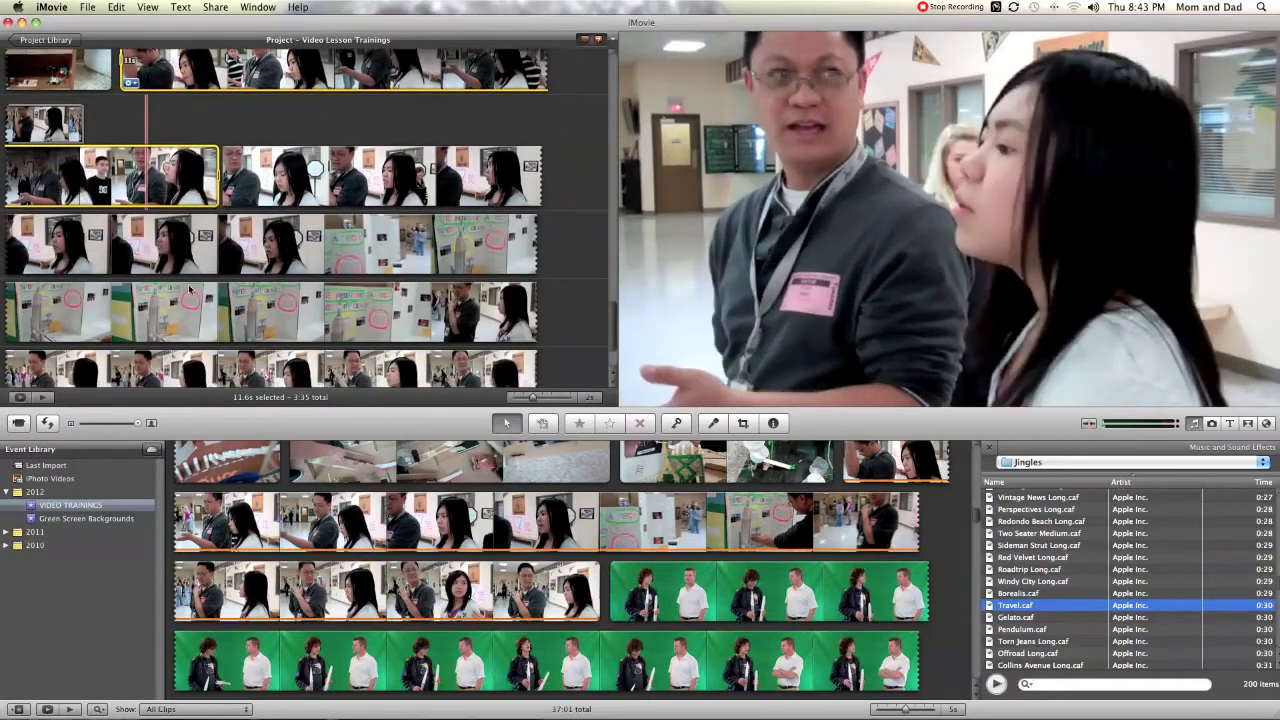
click(338, 242)
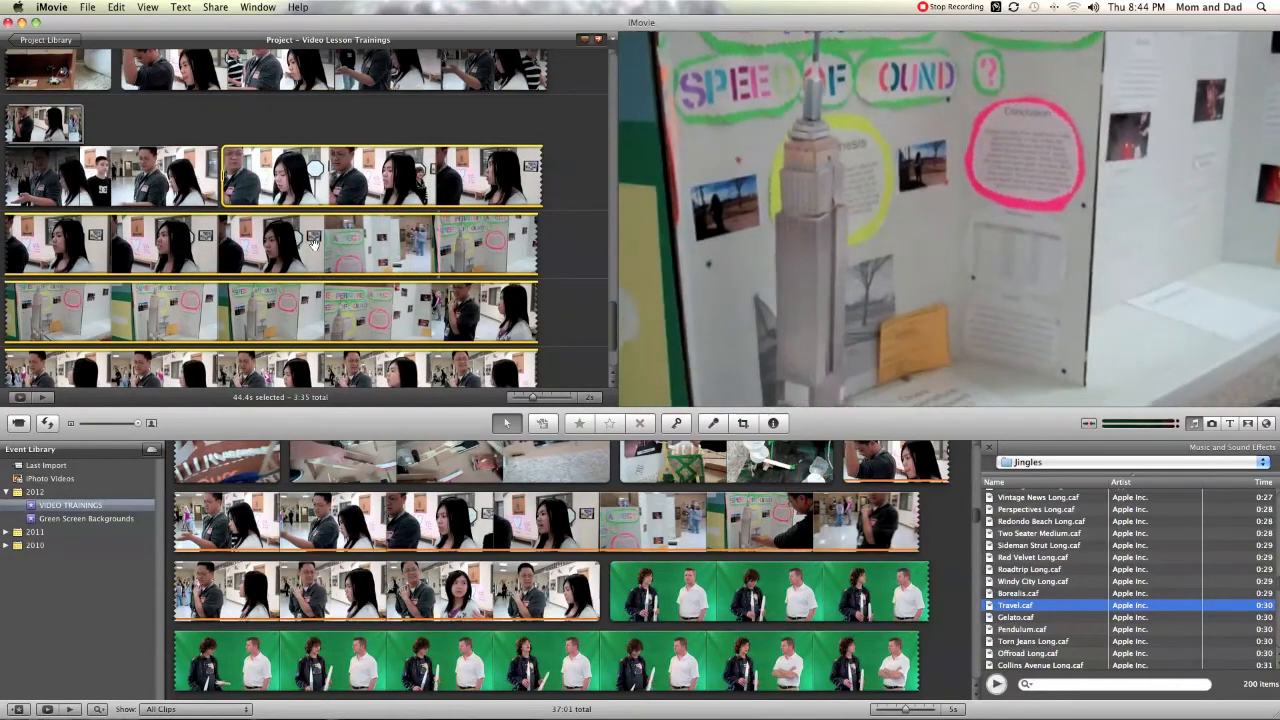
scroll(340, 248, up, 2)
scroll(347, 250, up, 3)
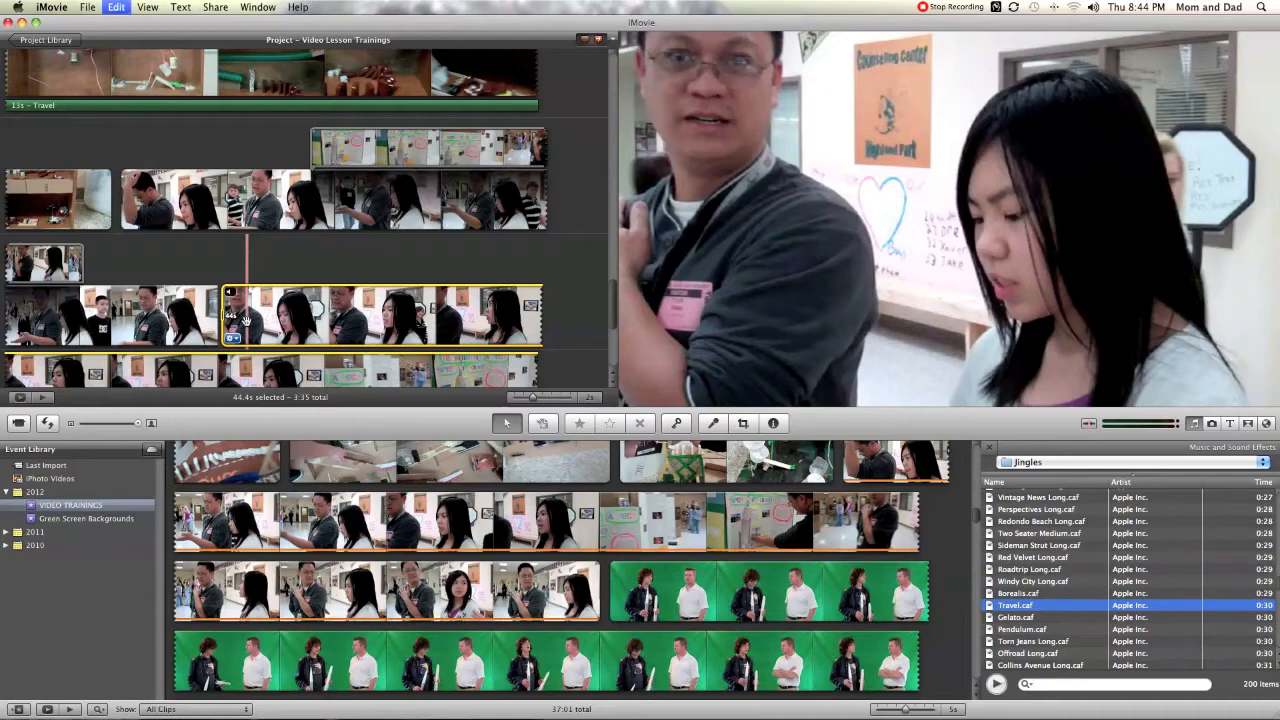
key(super+z)
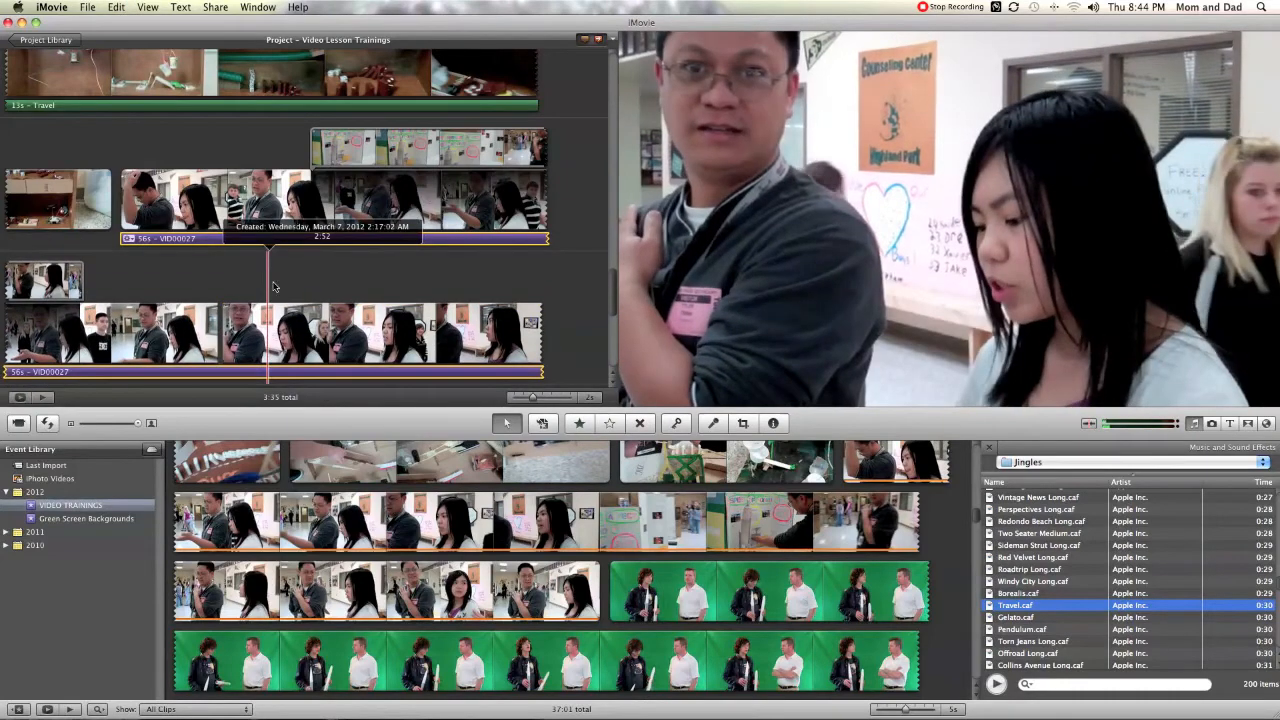
- Delete the detached VID00027 audio track under the interview and select the interview's second part
scroll(236, 214, down, 3)
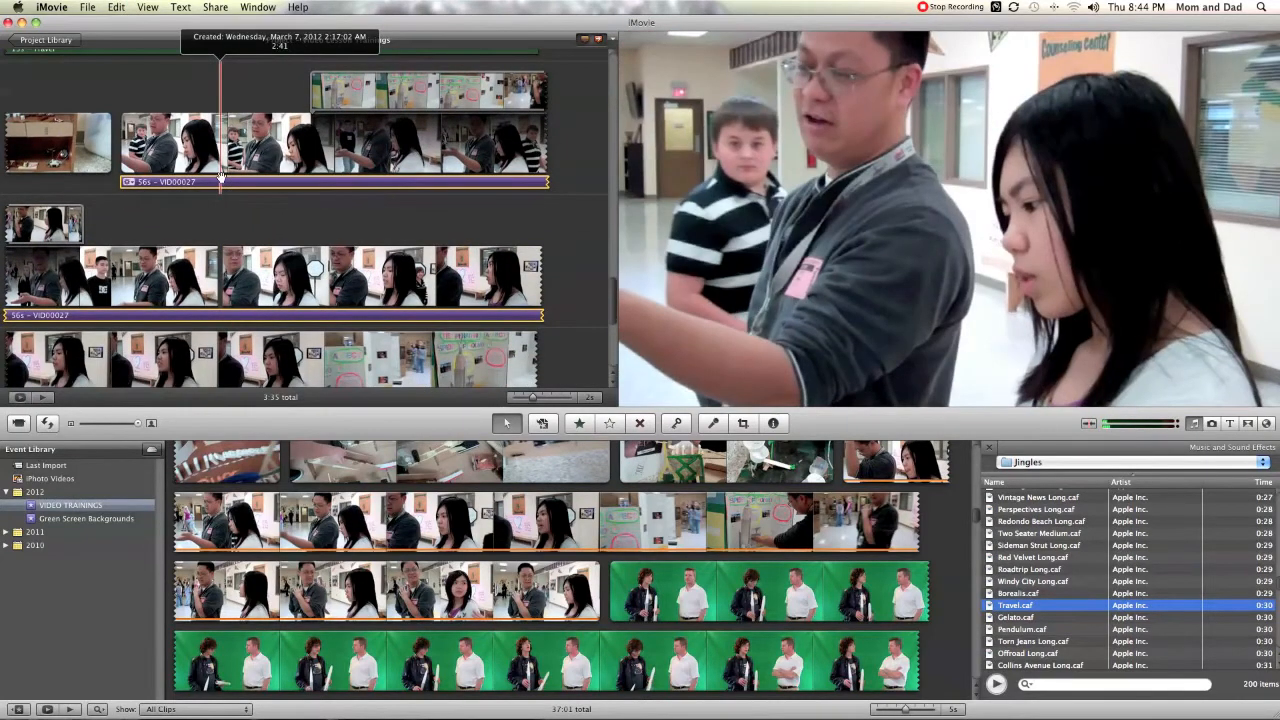
key(Delete)
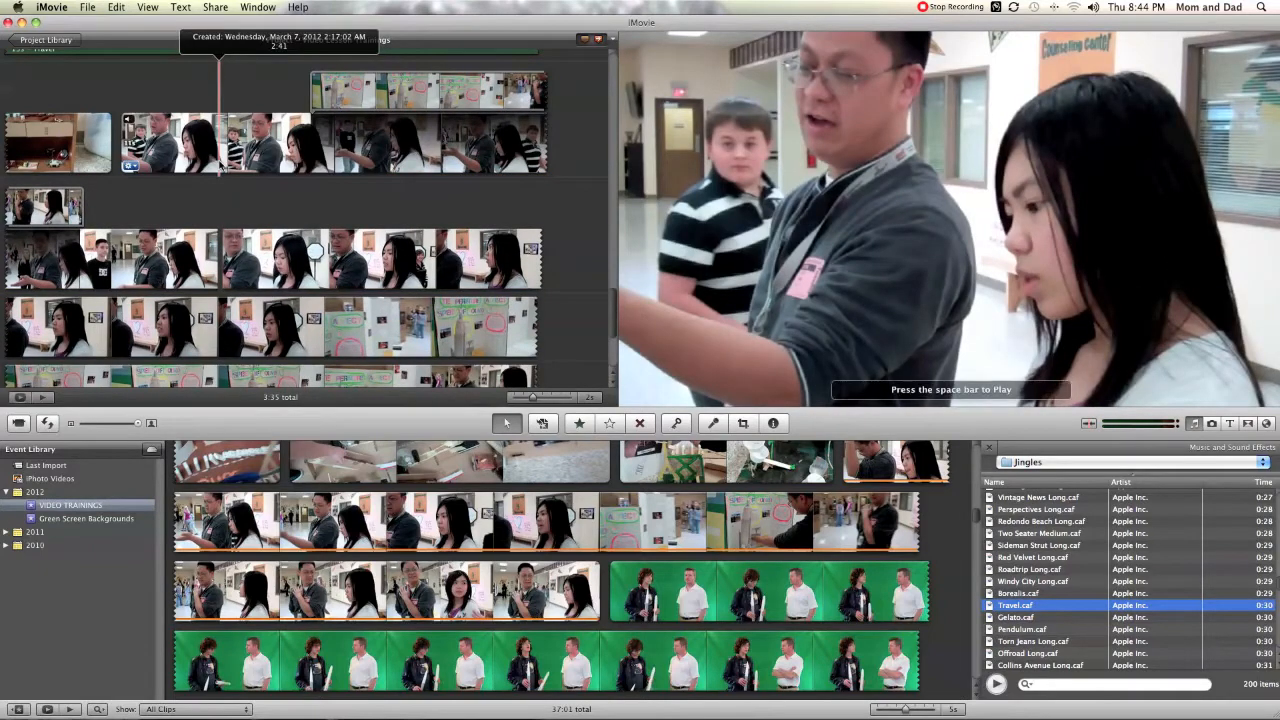
click(268, 277)
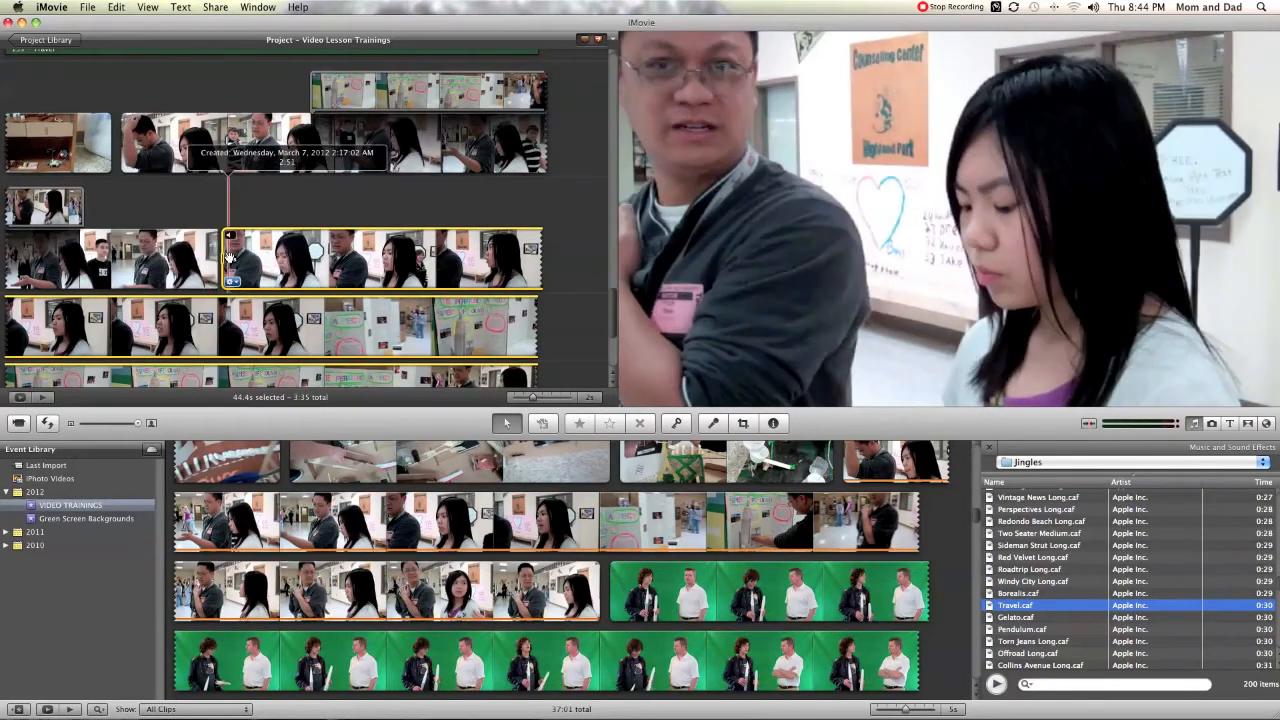
- Set the volume of the interview's first part to 100% and play it from 2:41
double_click(210, 145)
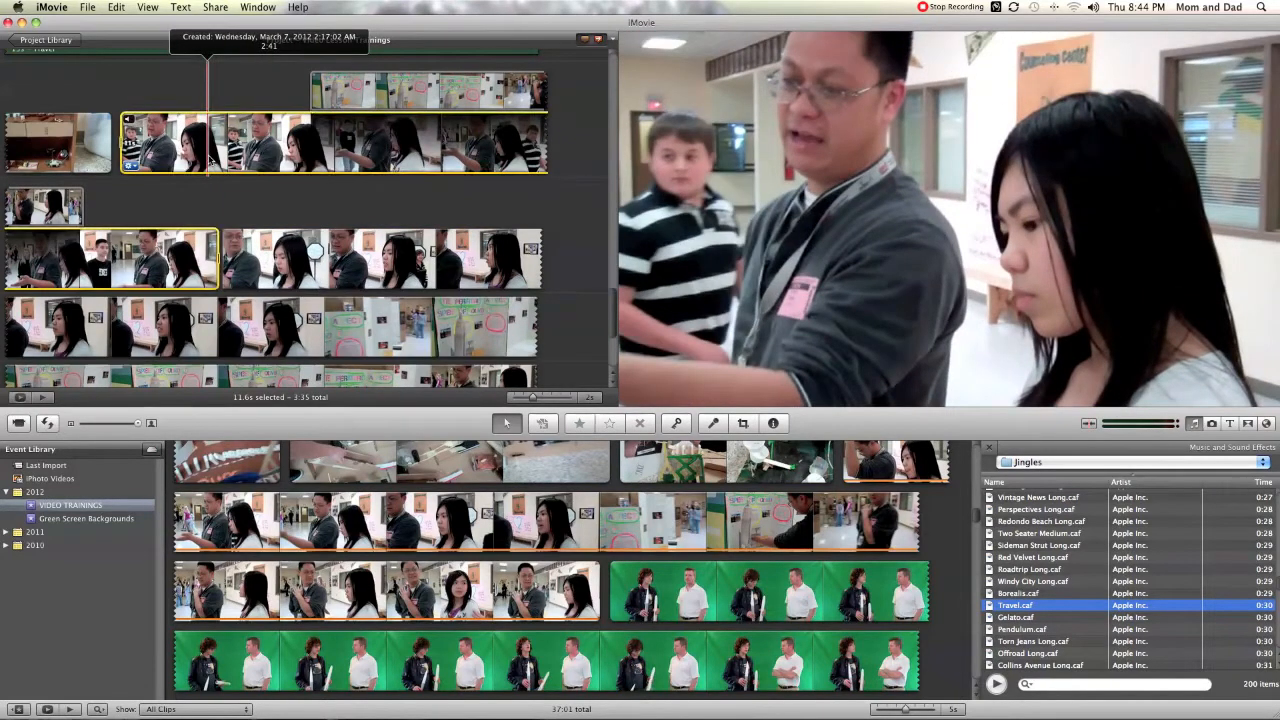
click(631, 85)
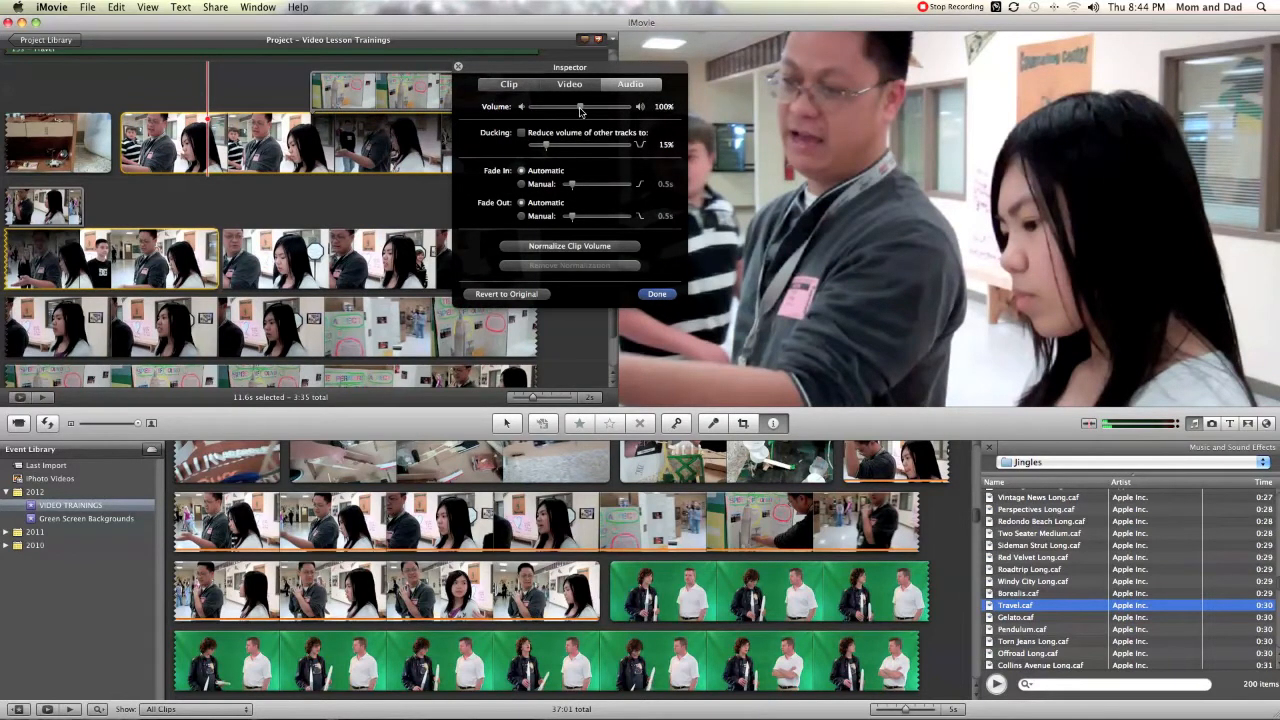
click(656, 294)
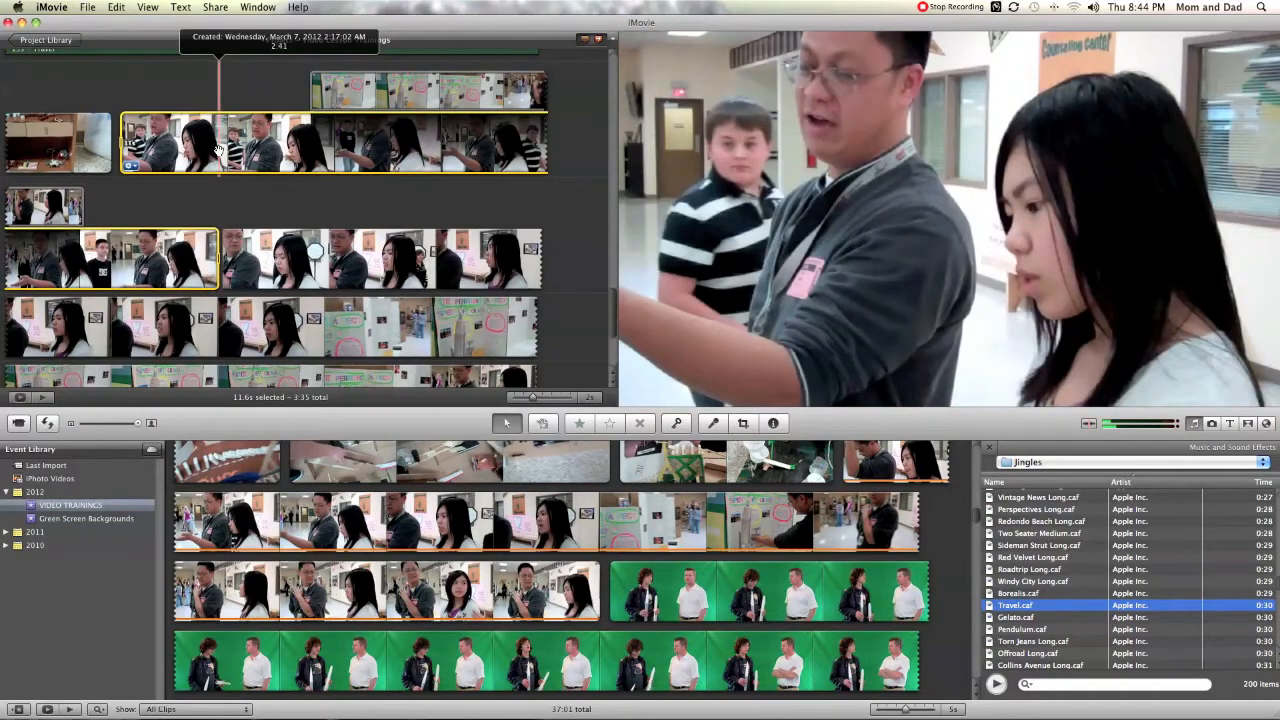
key(space)
- Set the volume of the interview's second part to 100% and play the interview from 2:51
click(290, 265)
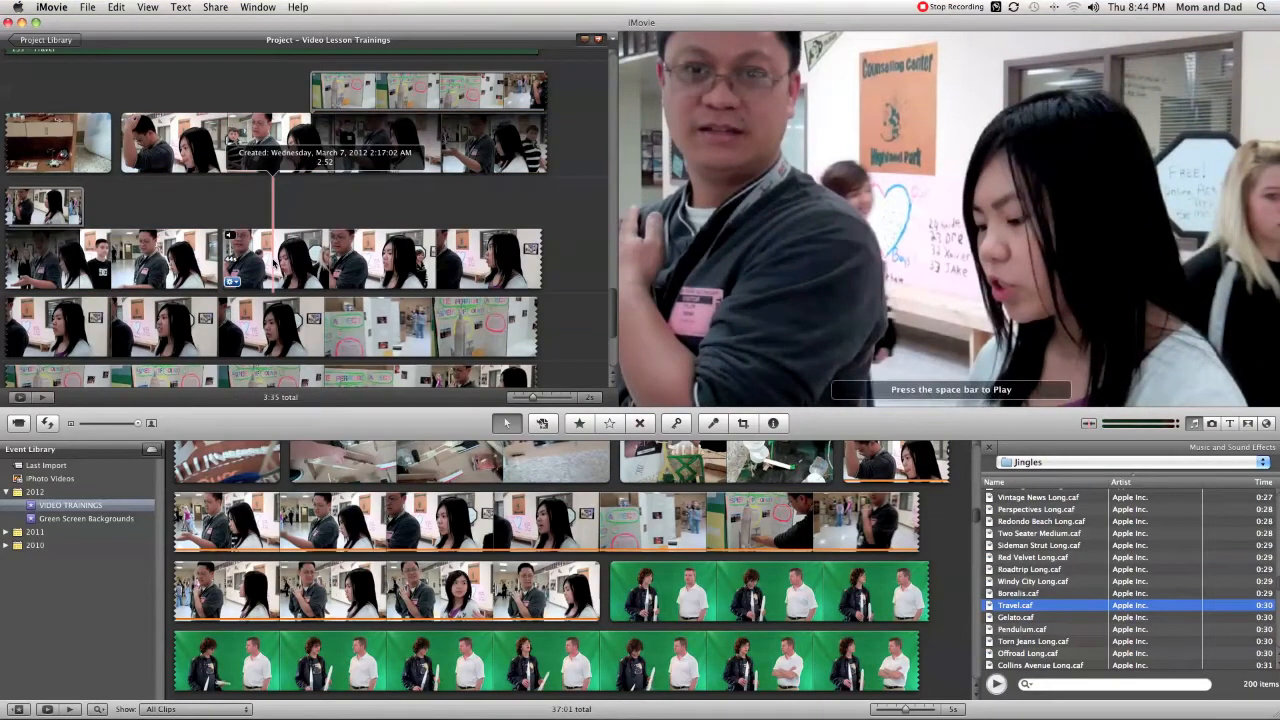
key(space)
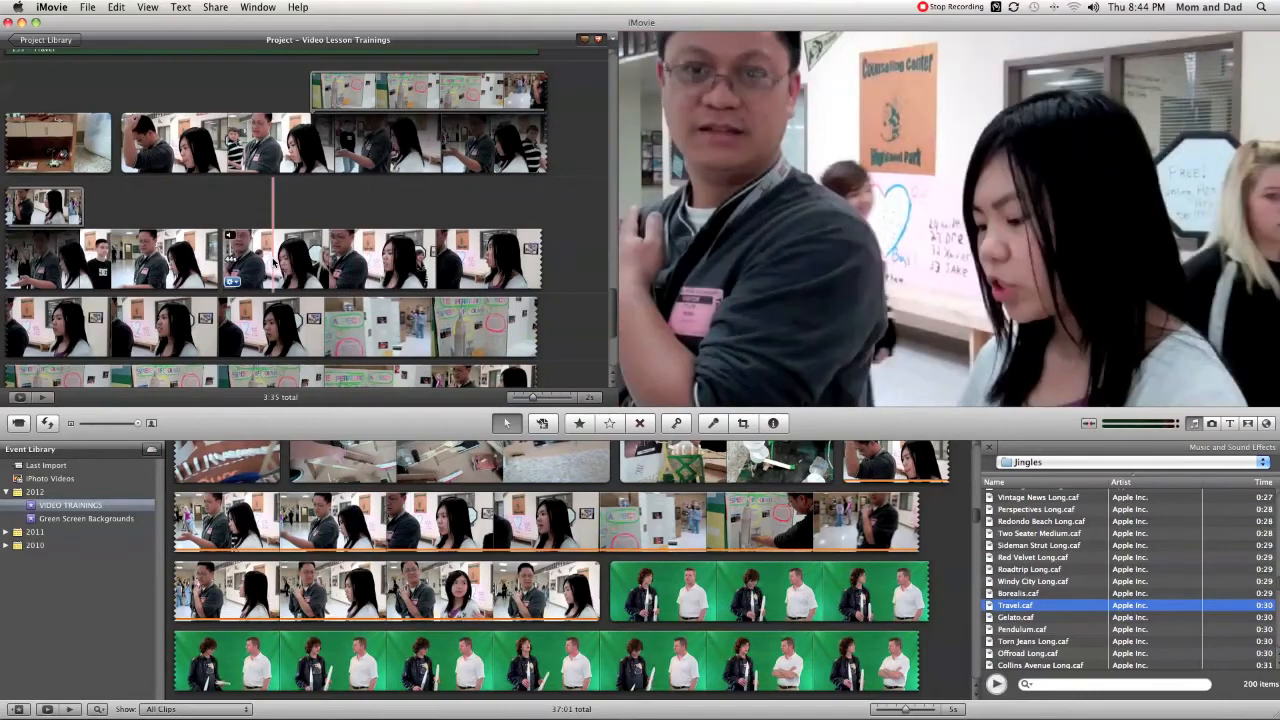
double_click(275, 262)
click(636, 84)
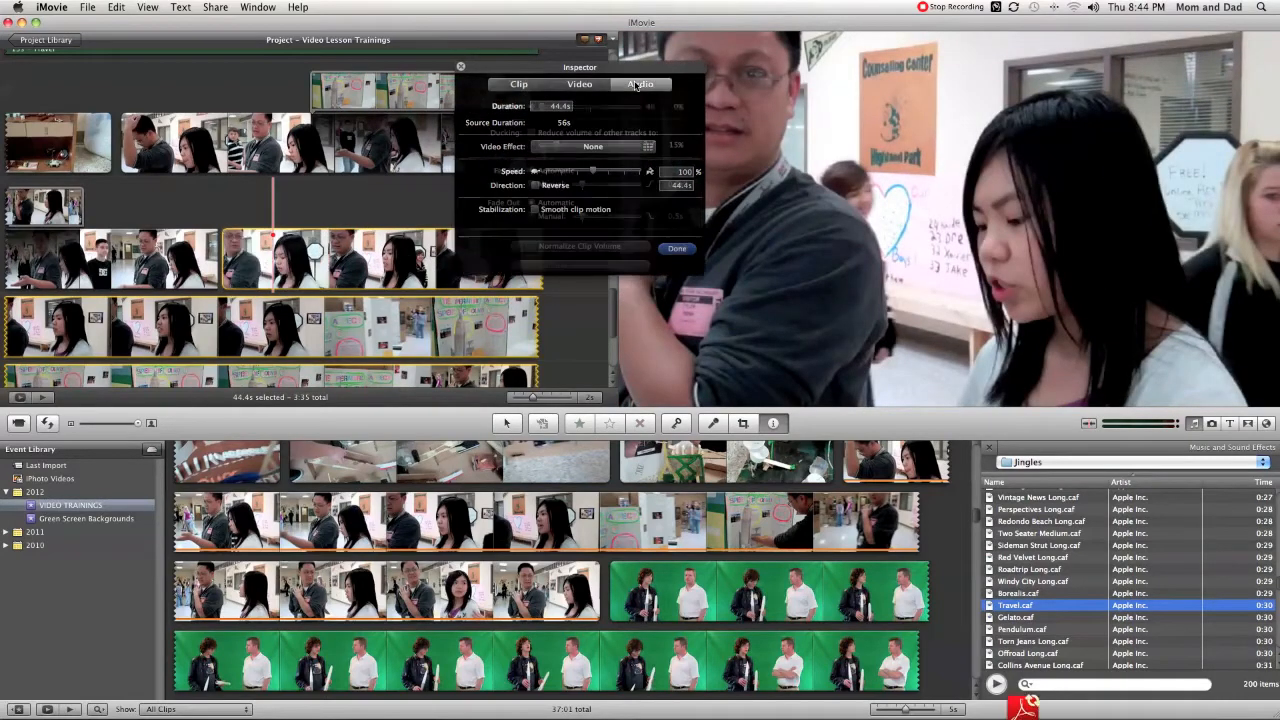
click(591, 108)
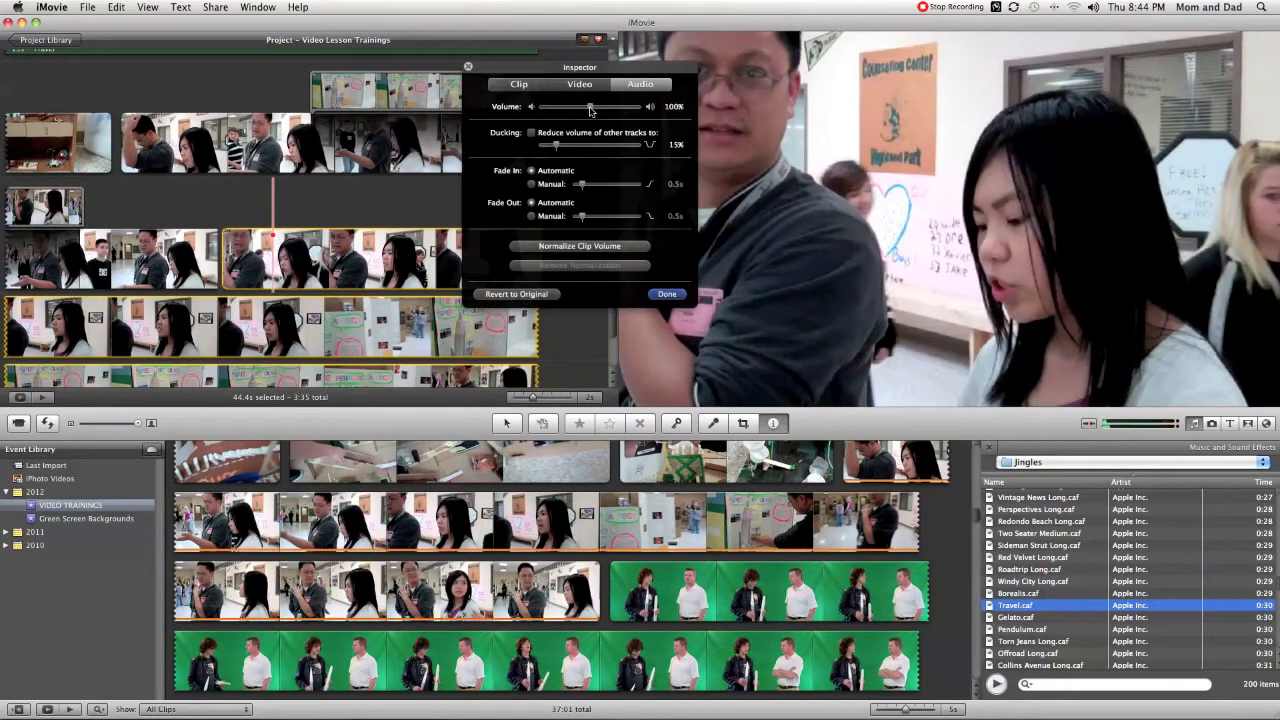
click(666, 294)
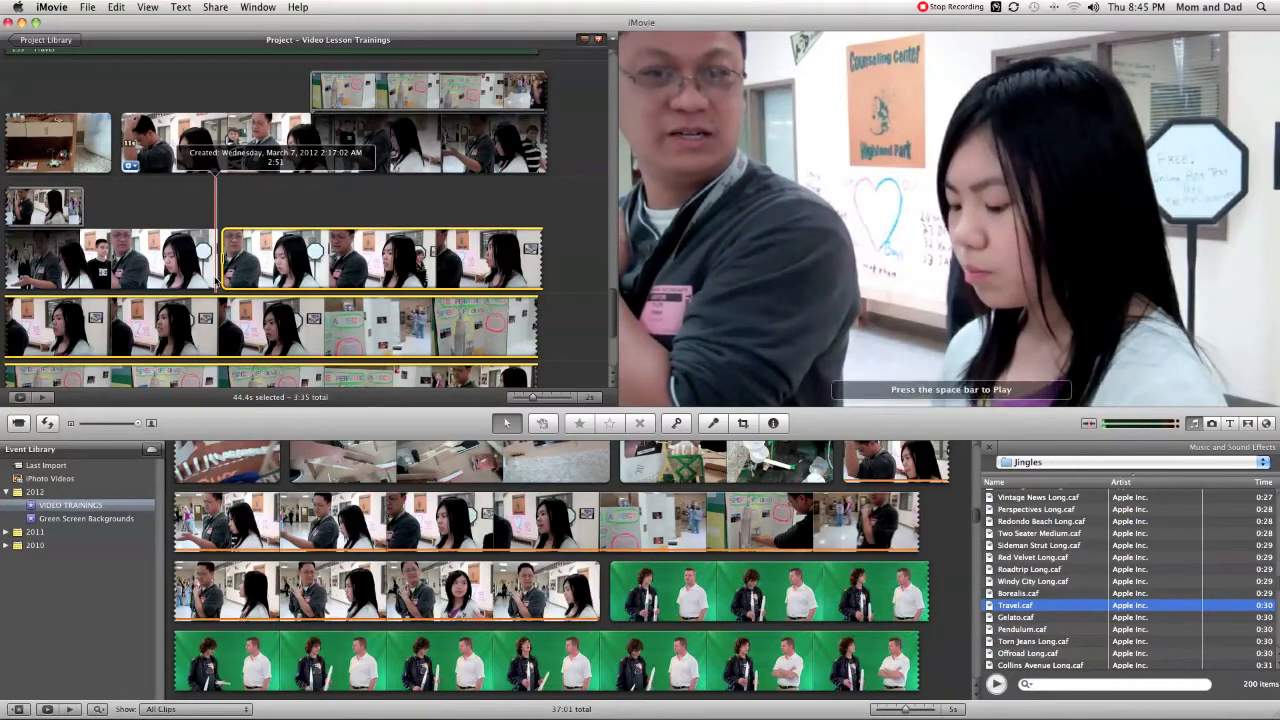
key(space)
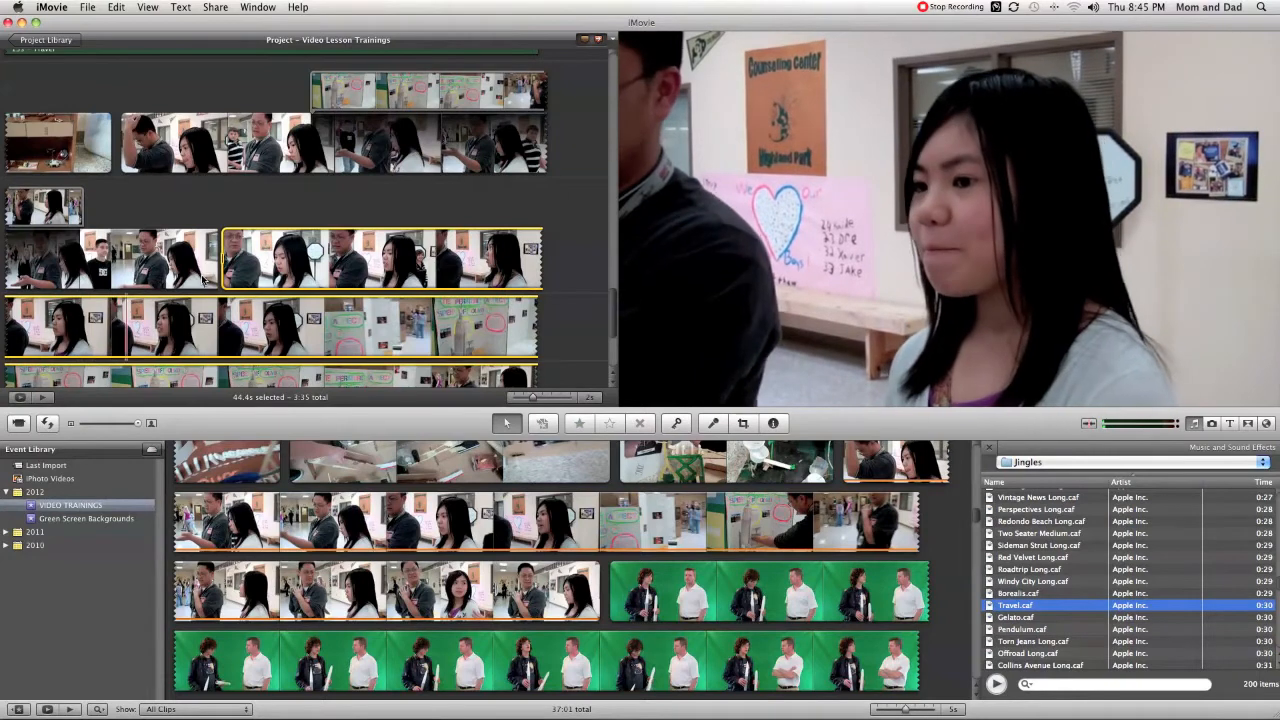
- Split the interview's first part near its end, at about 2:50, and play across the split
right_click(203, 281)
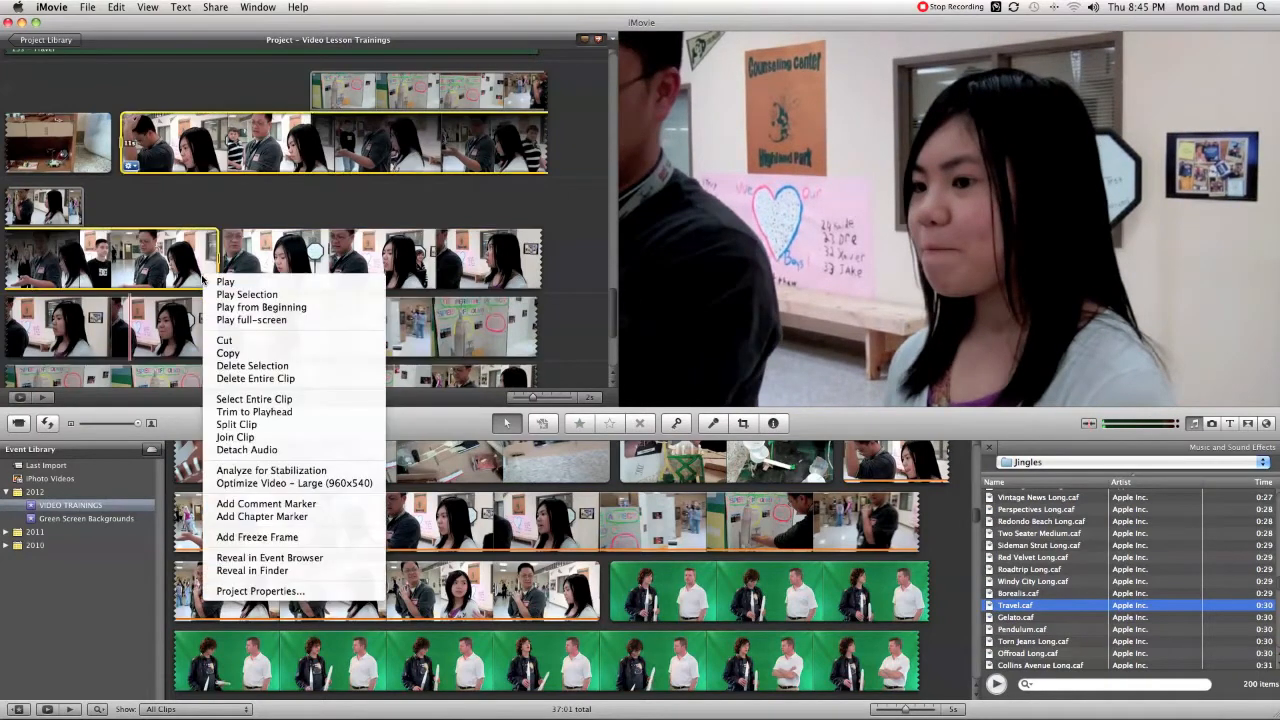
click(249, 427)
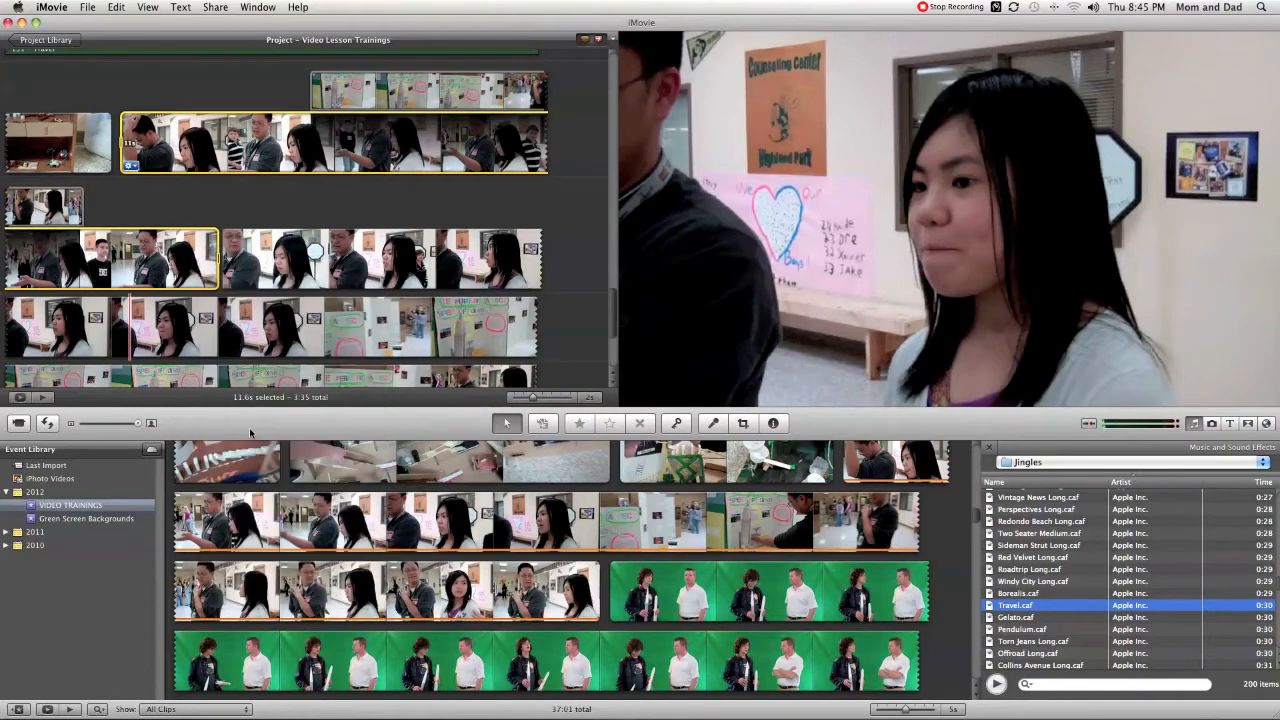
click(260, 344)
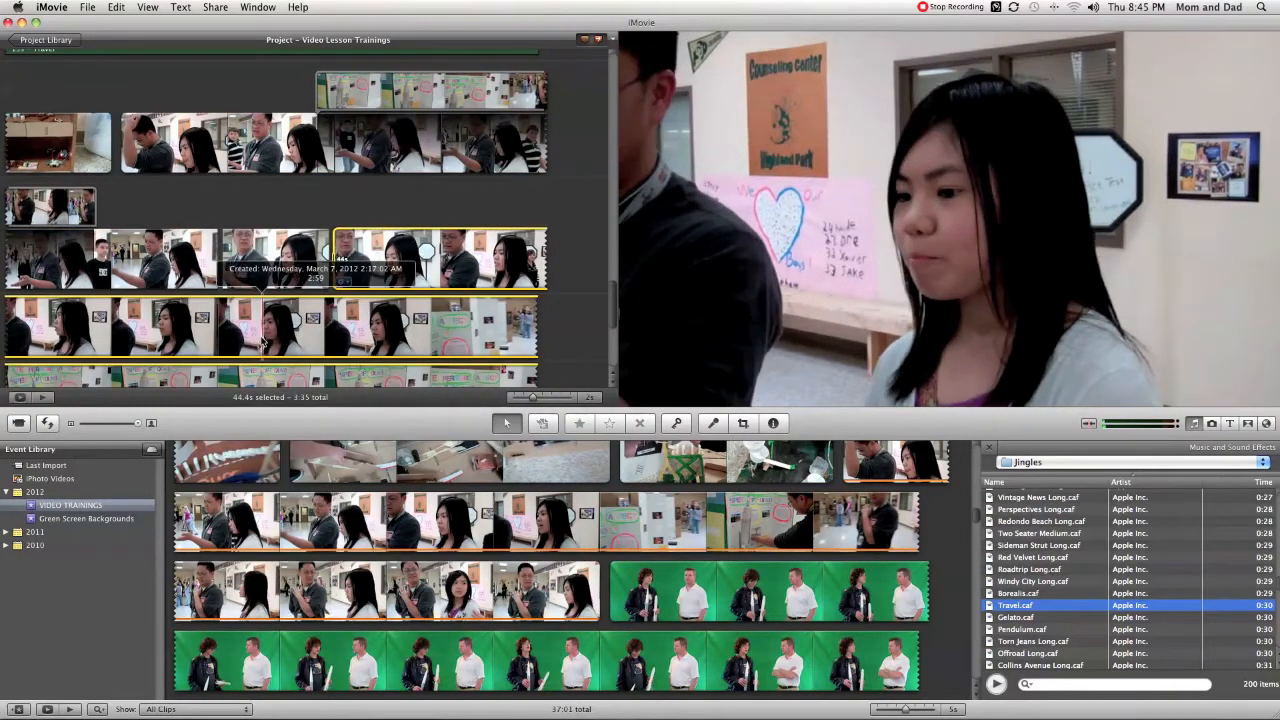
click(155, 260)
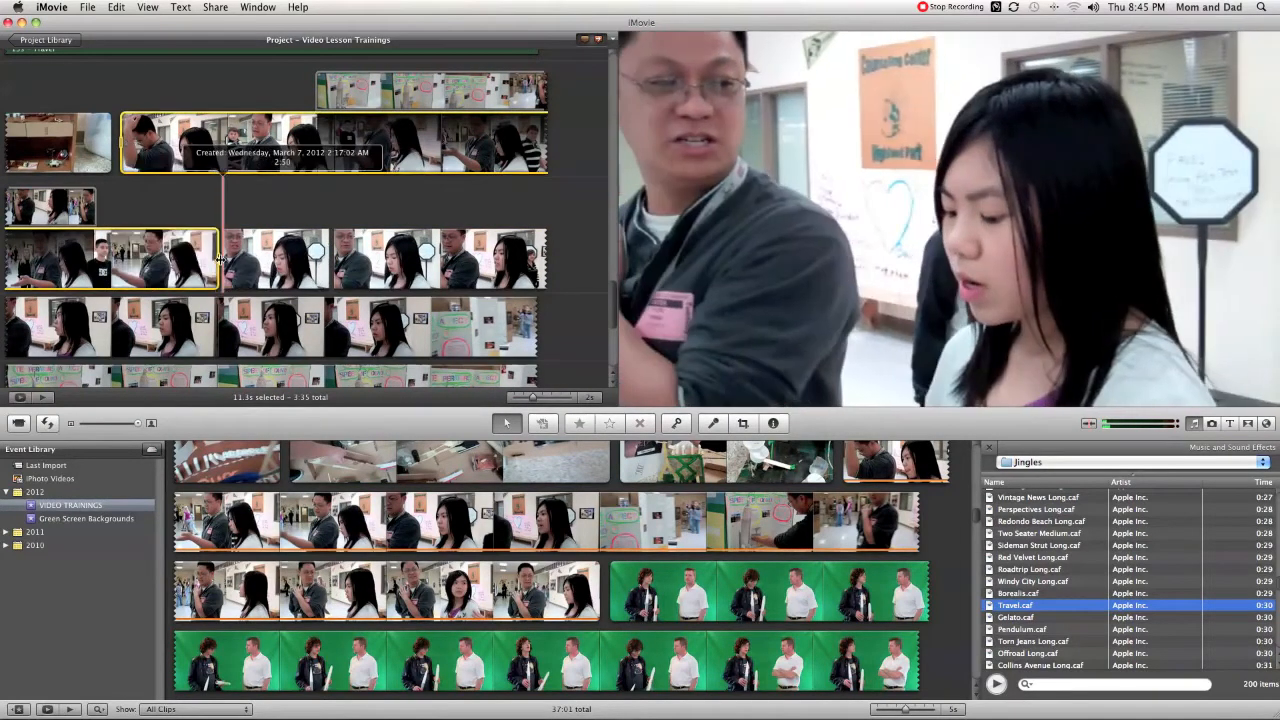
key(space)
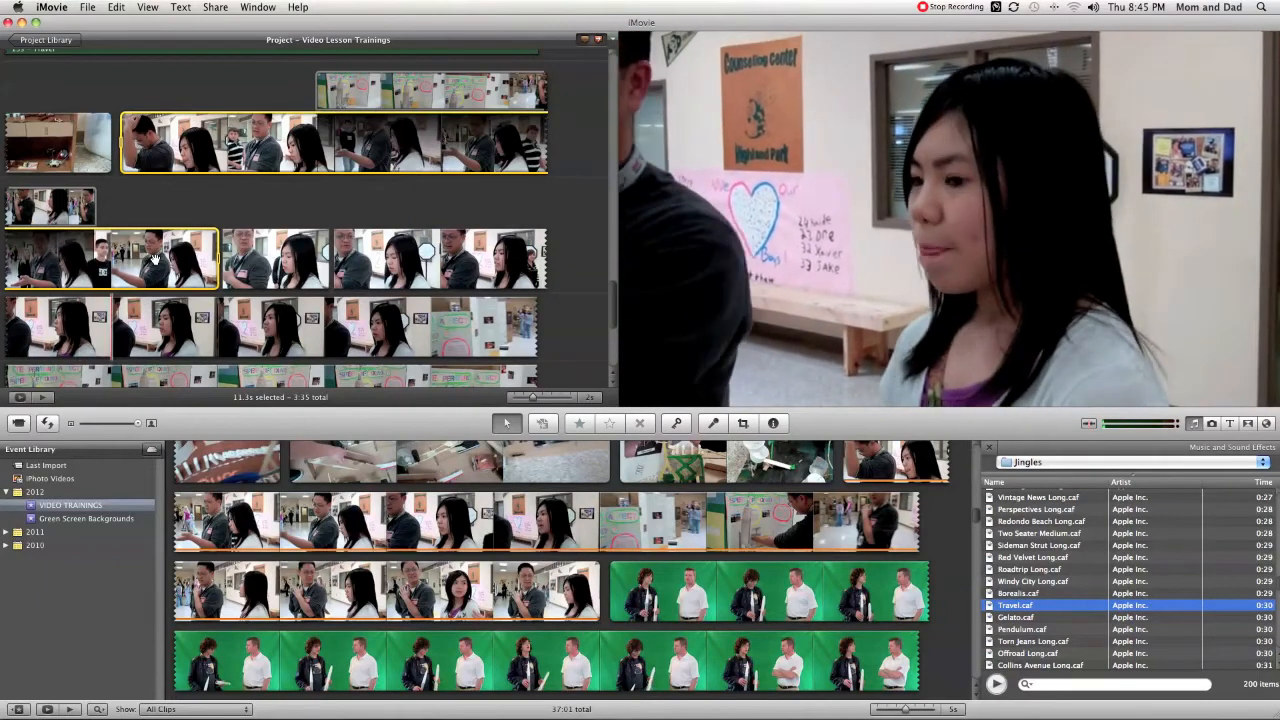
- Split the interview's last part at 2:59 and delete everything after the split
click(237, 329)
click(237, 329)
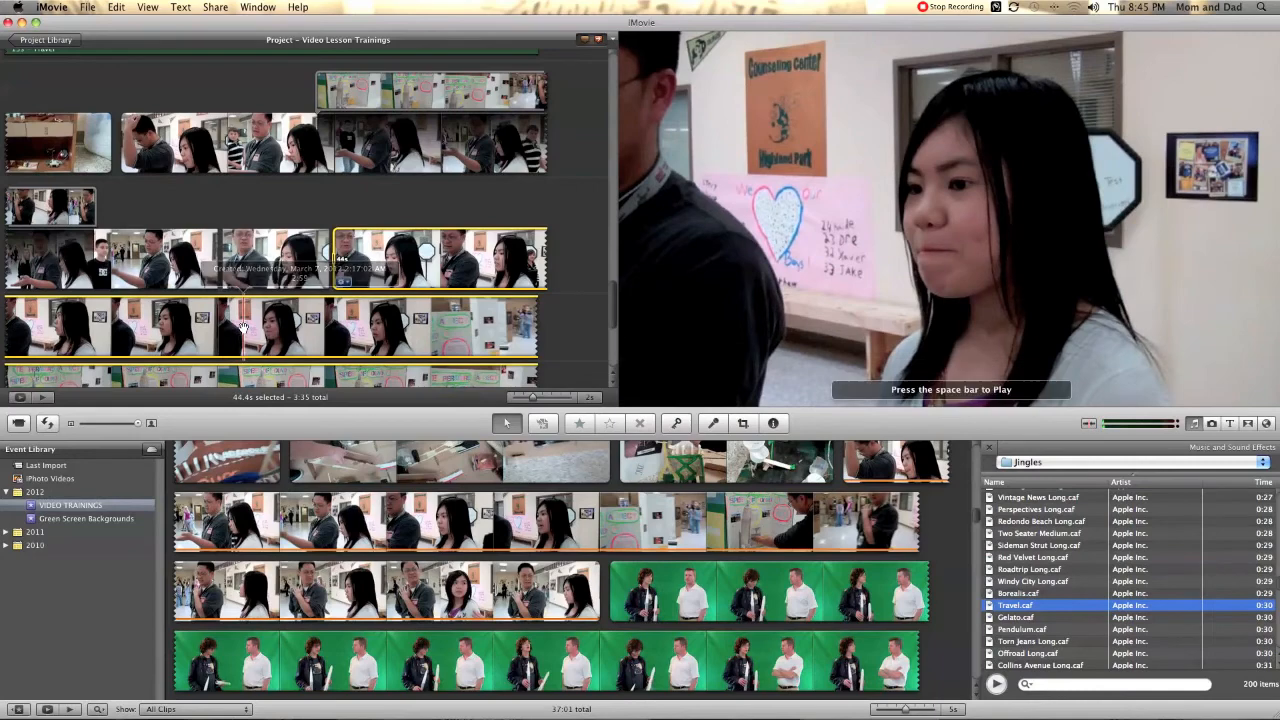
right_click(243, 327)
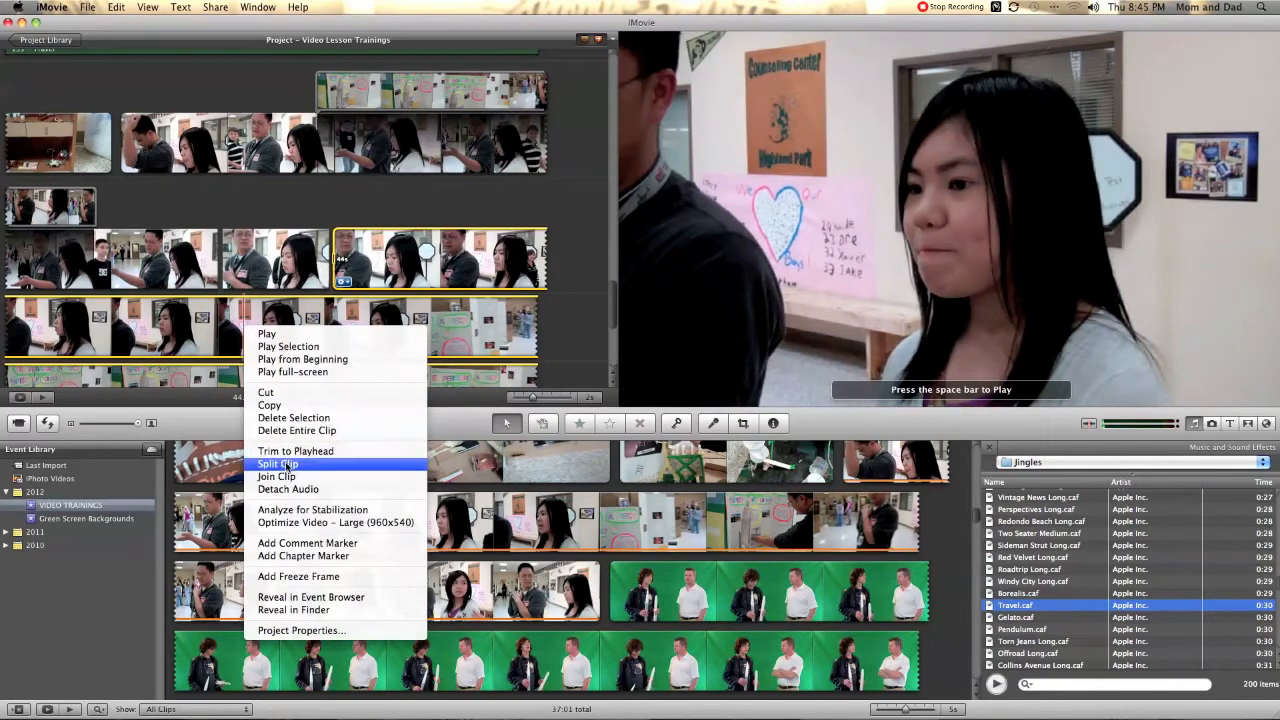
click(278, 463)
click(412, 343)
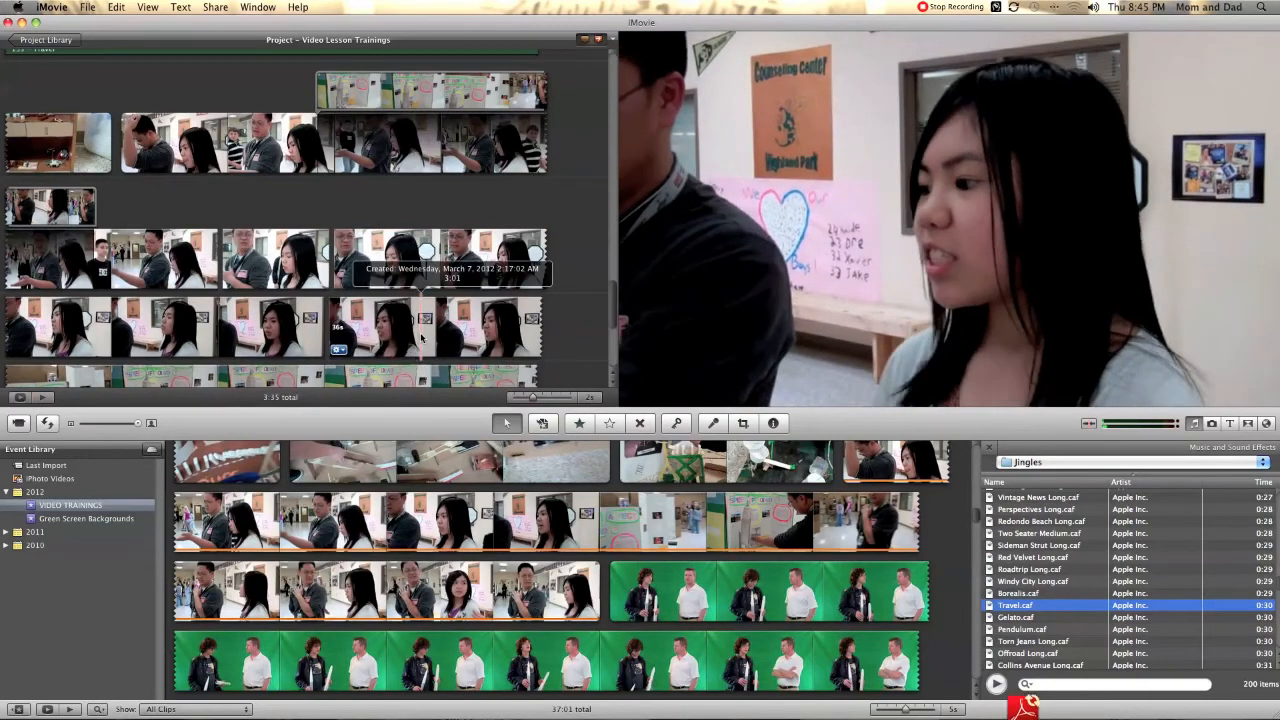
key(Delete)
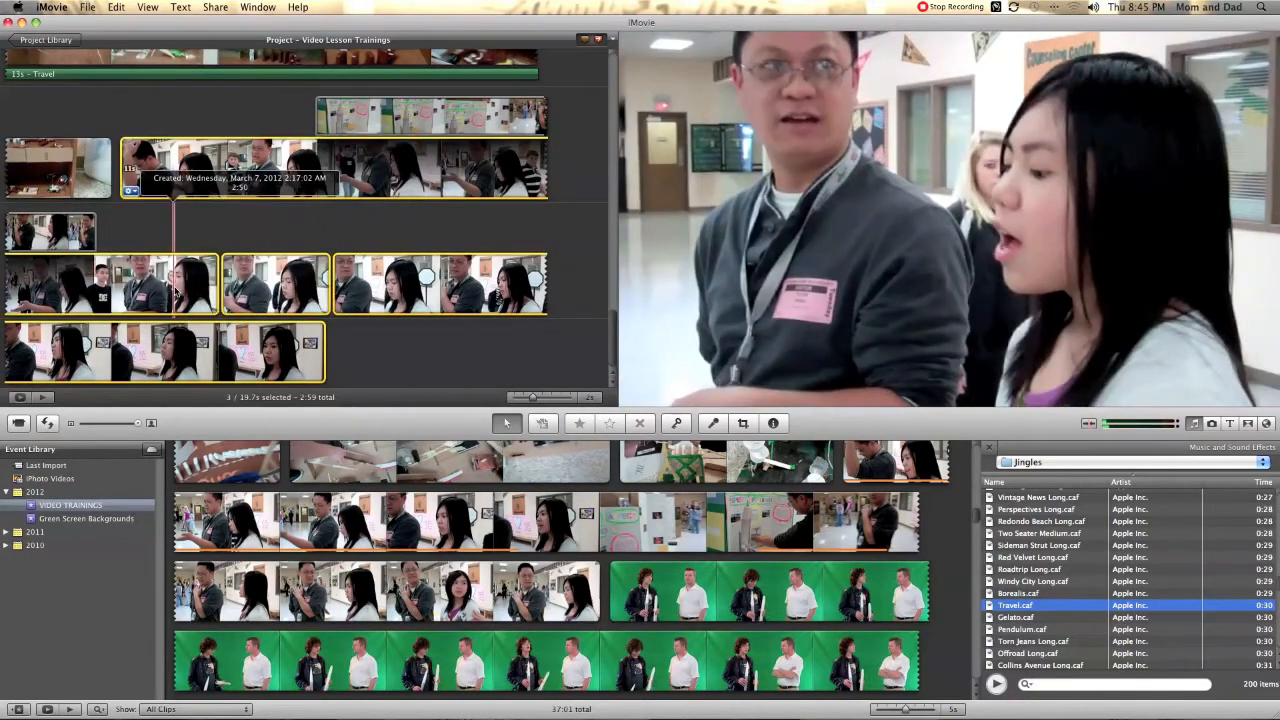
- Join the three remaining interview pieces back into one clip and play it from 2:40
right_click(244, 289)
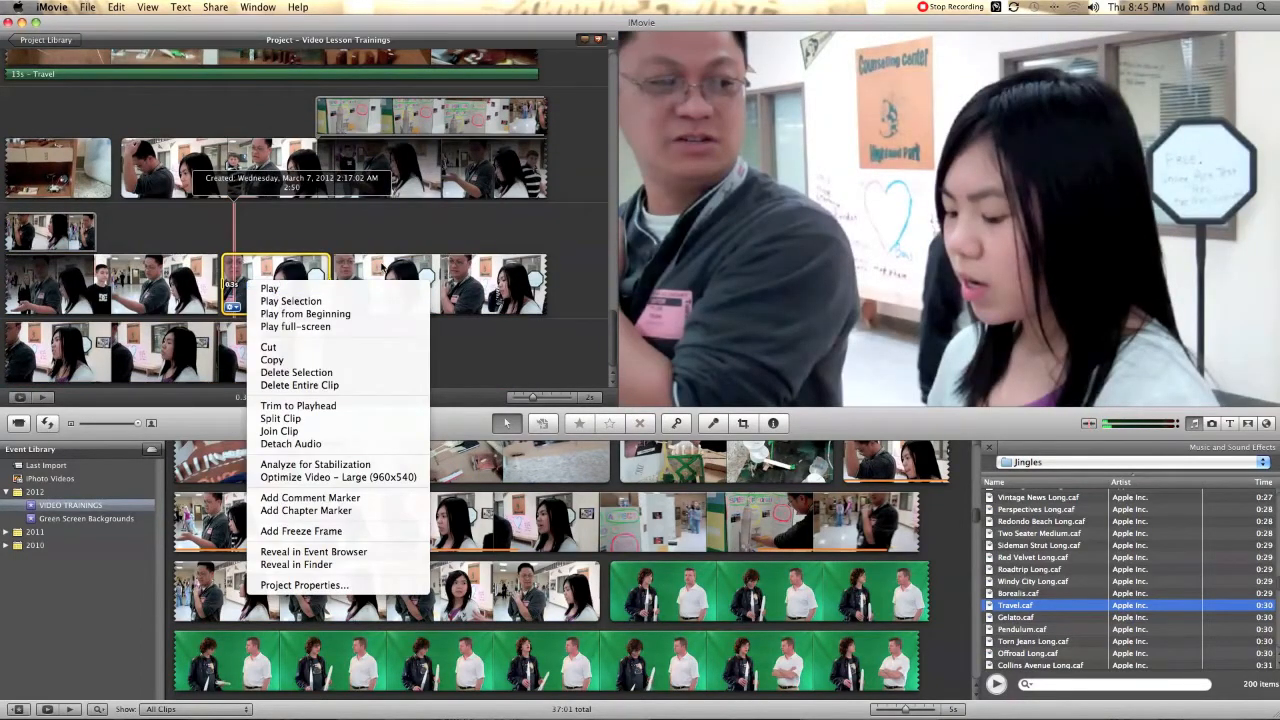
click(381, 268)
shift+click(381, 268)
right_click(376, 273)
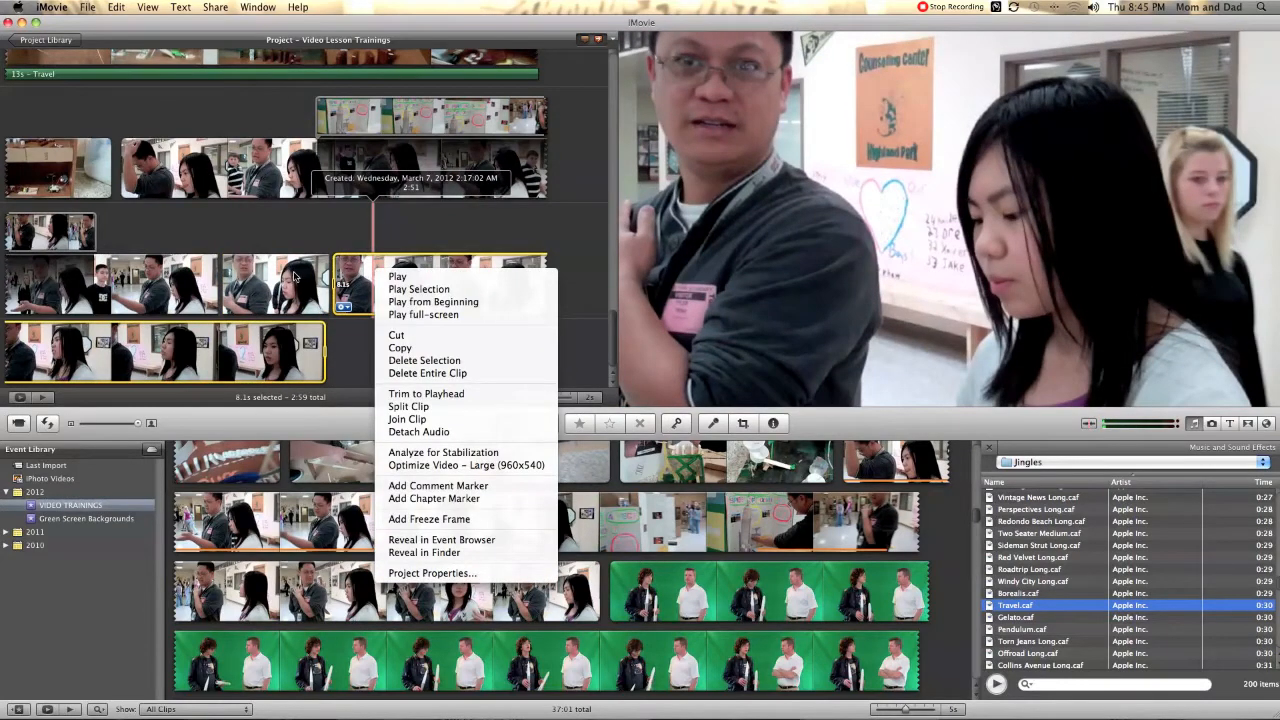
click(410, 408)
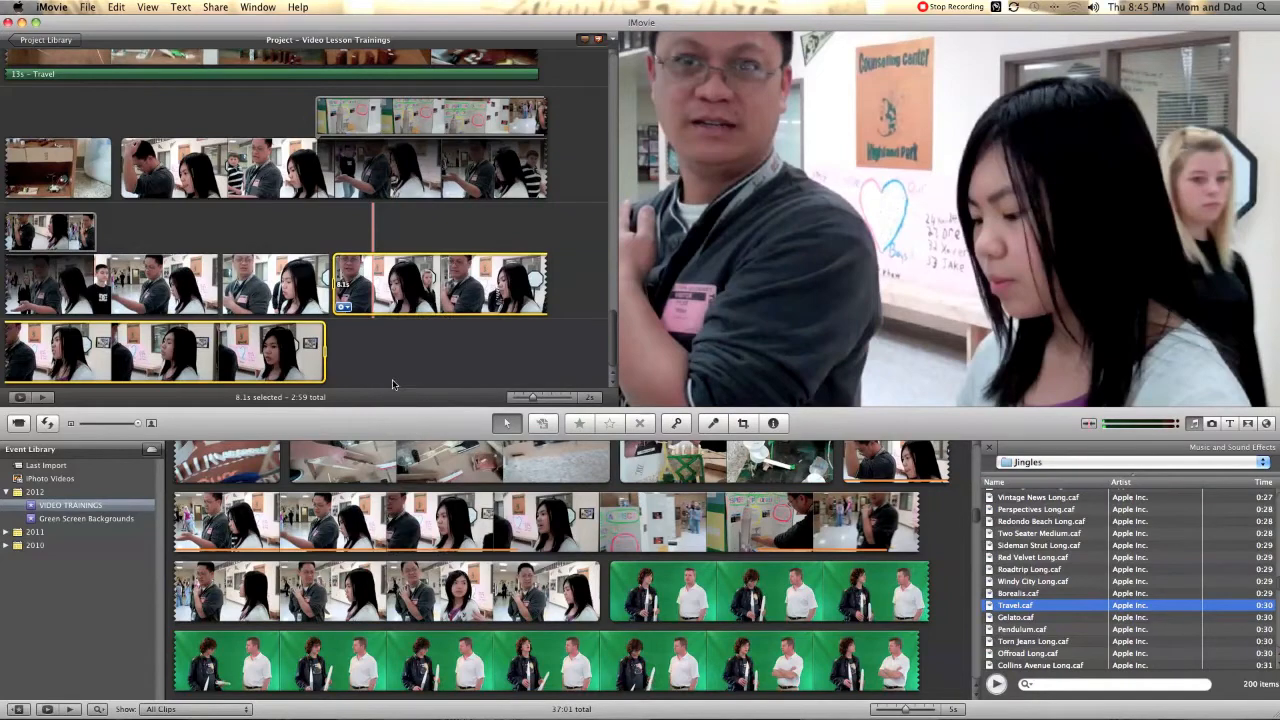
right_click(212, 290)
click(254, 282)
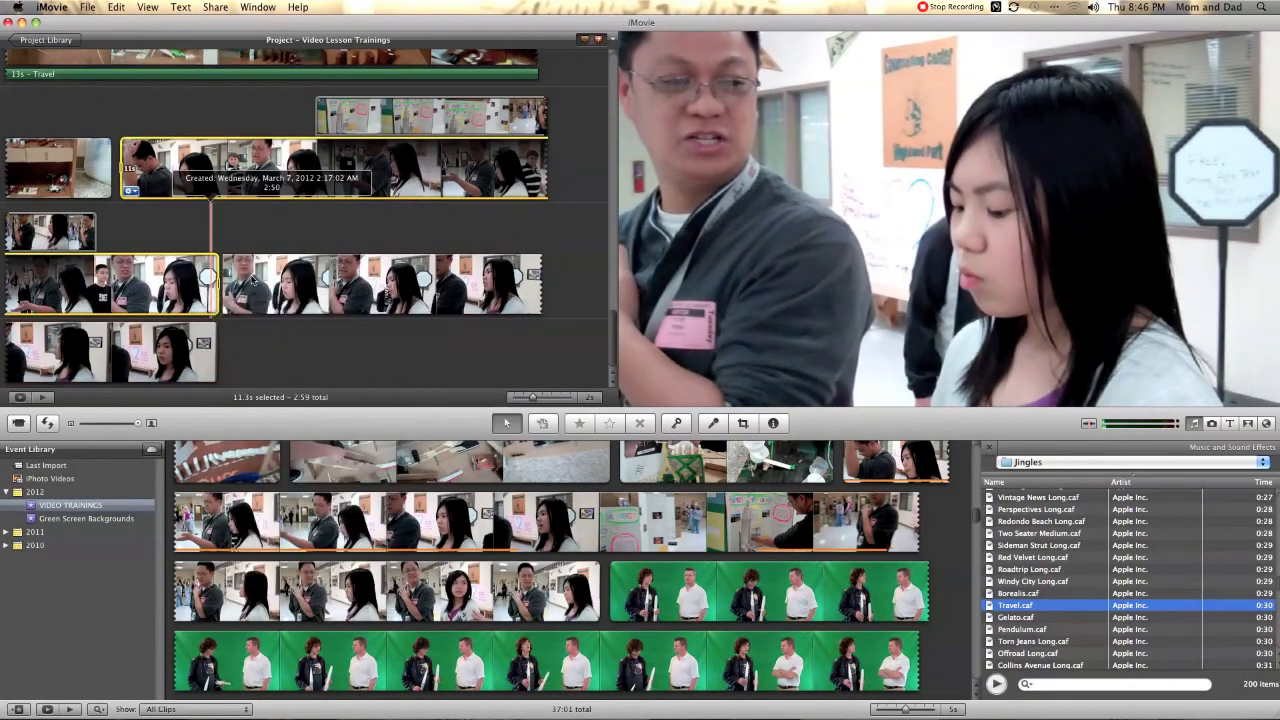
right_click(254, 281)
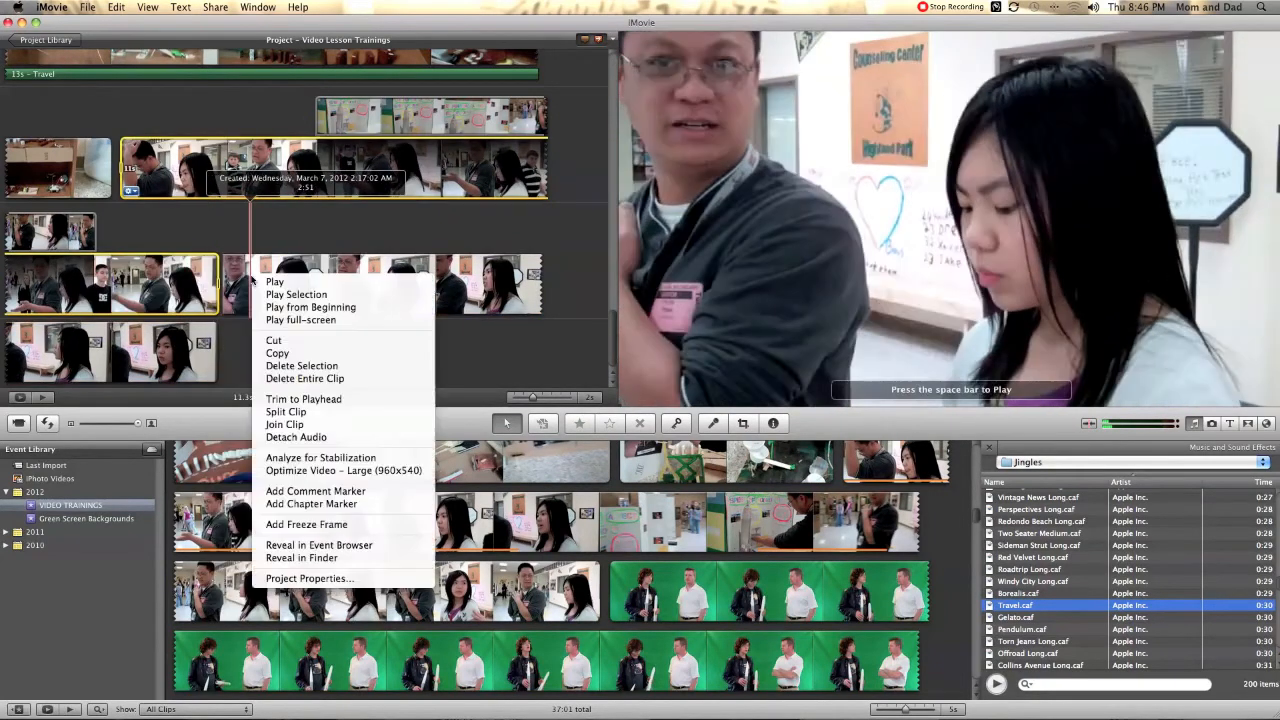
click(285, 424)
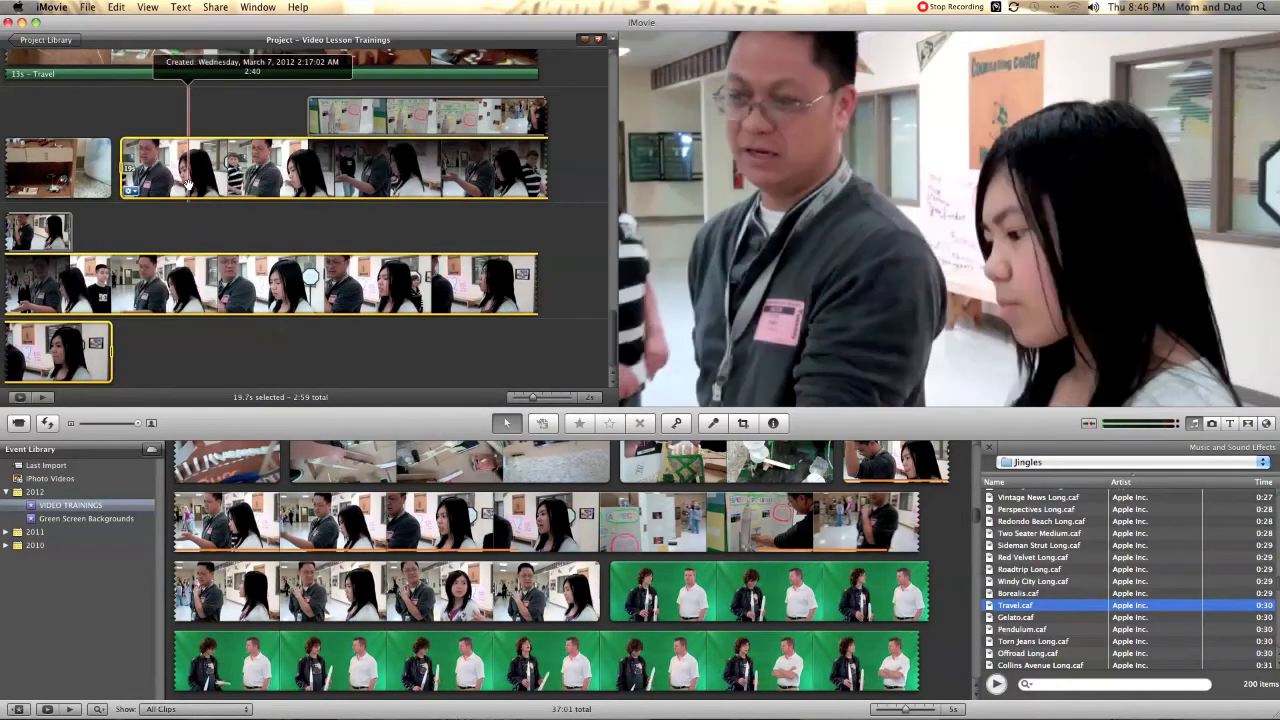
key(space)
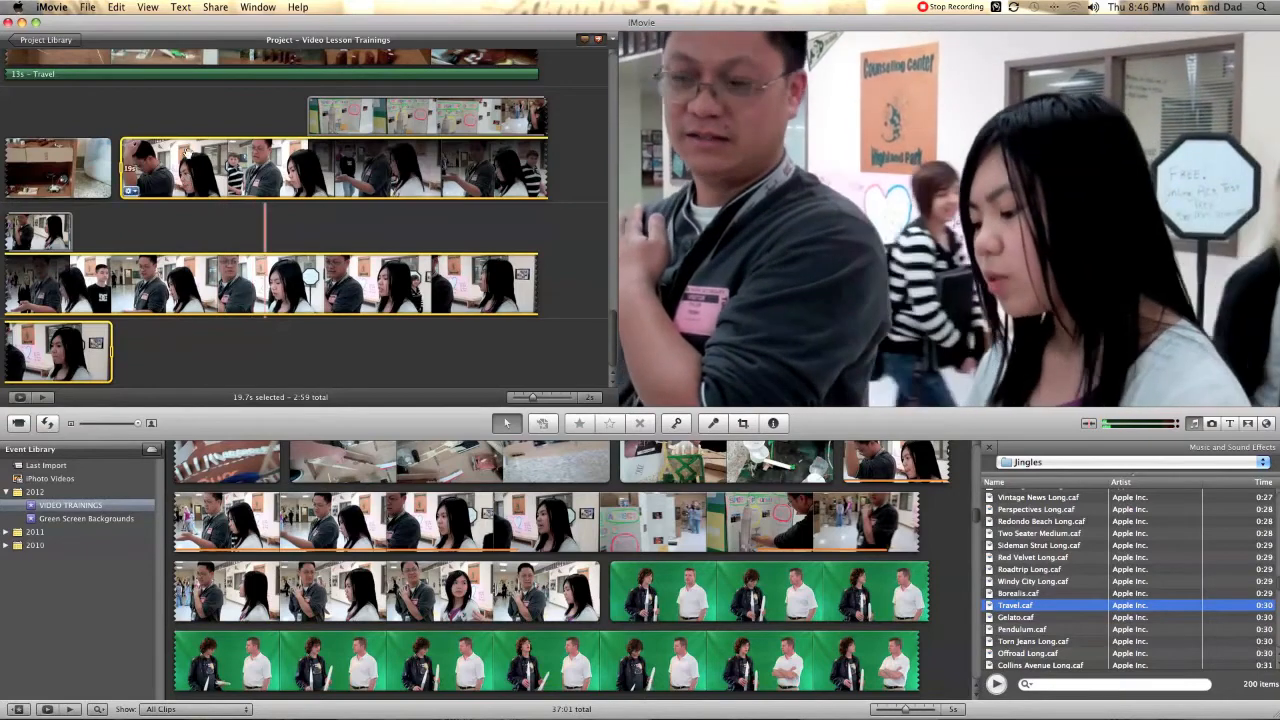
- Extend the Travel music to 18 s so it runs under the interview's opening, and add a Cross Zoom transition before the interview
key(space)
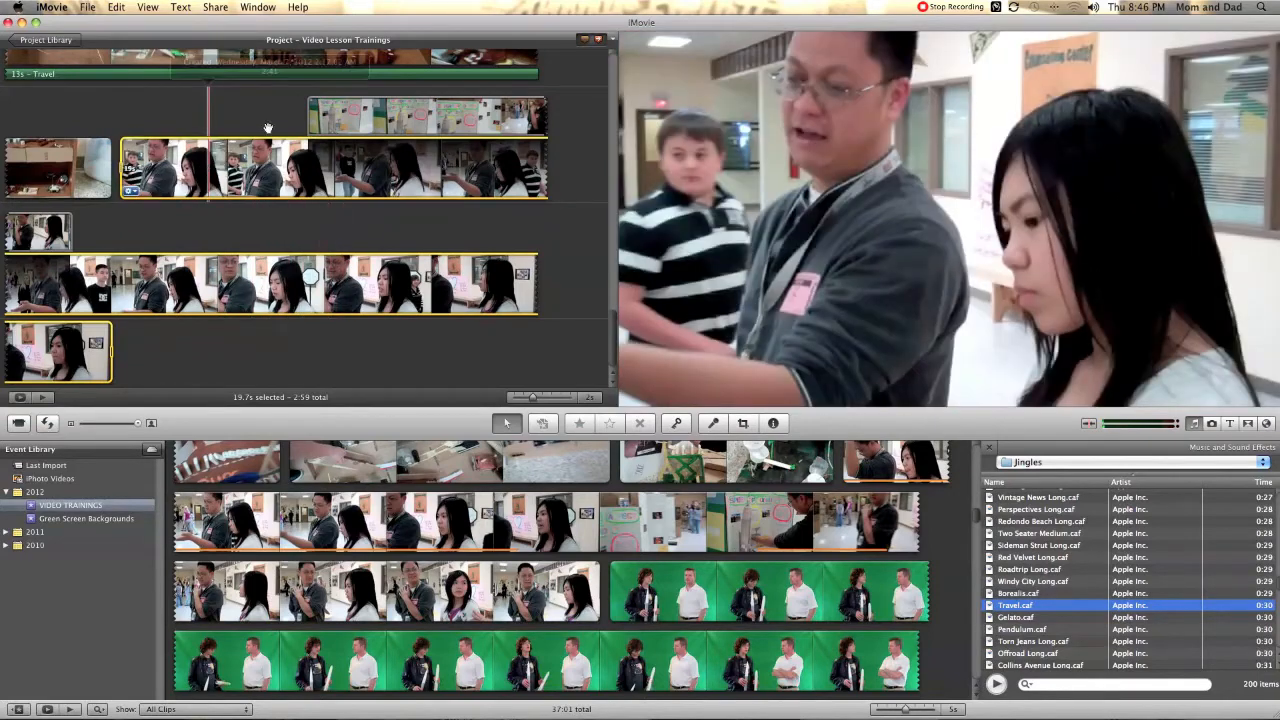
scroll(342, 160, up, 4)
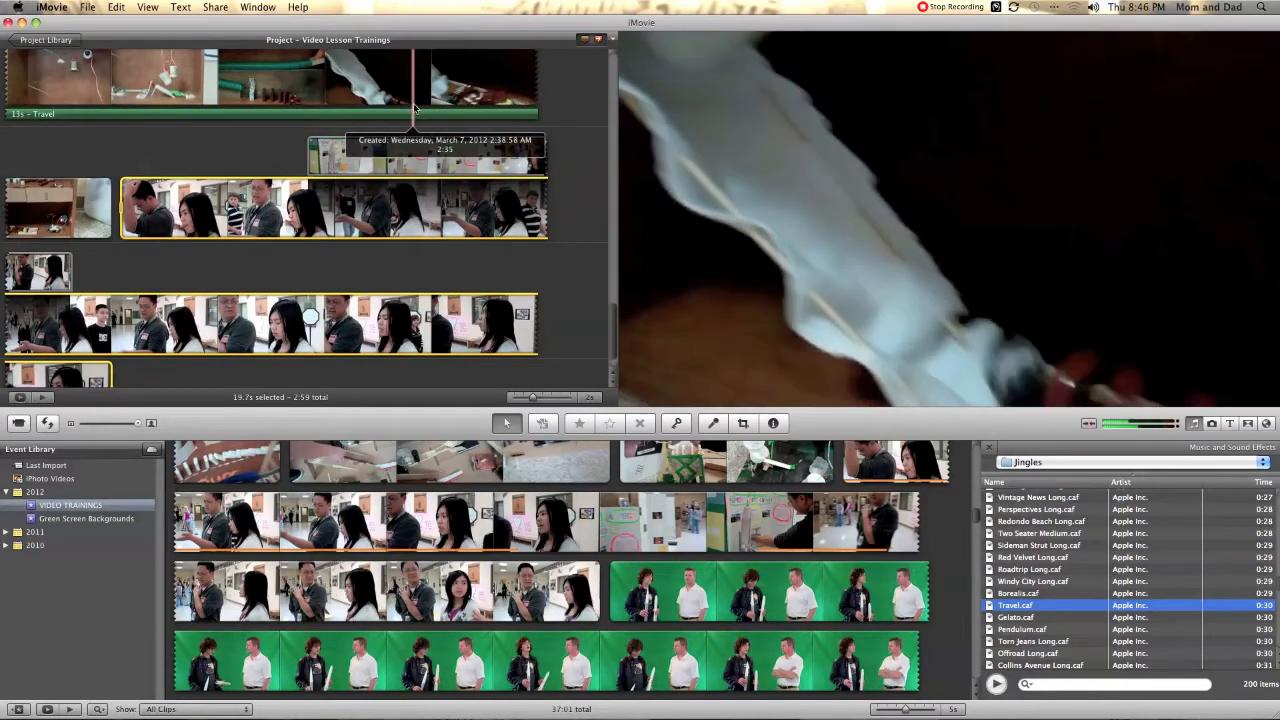
click(413, 116)
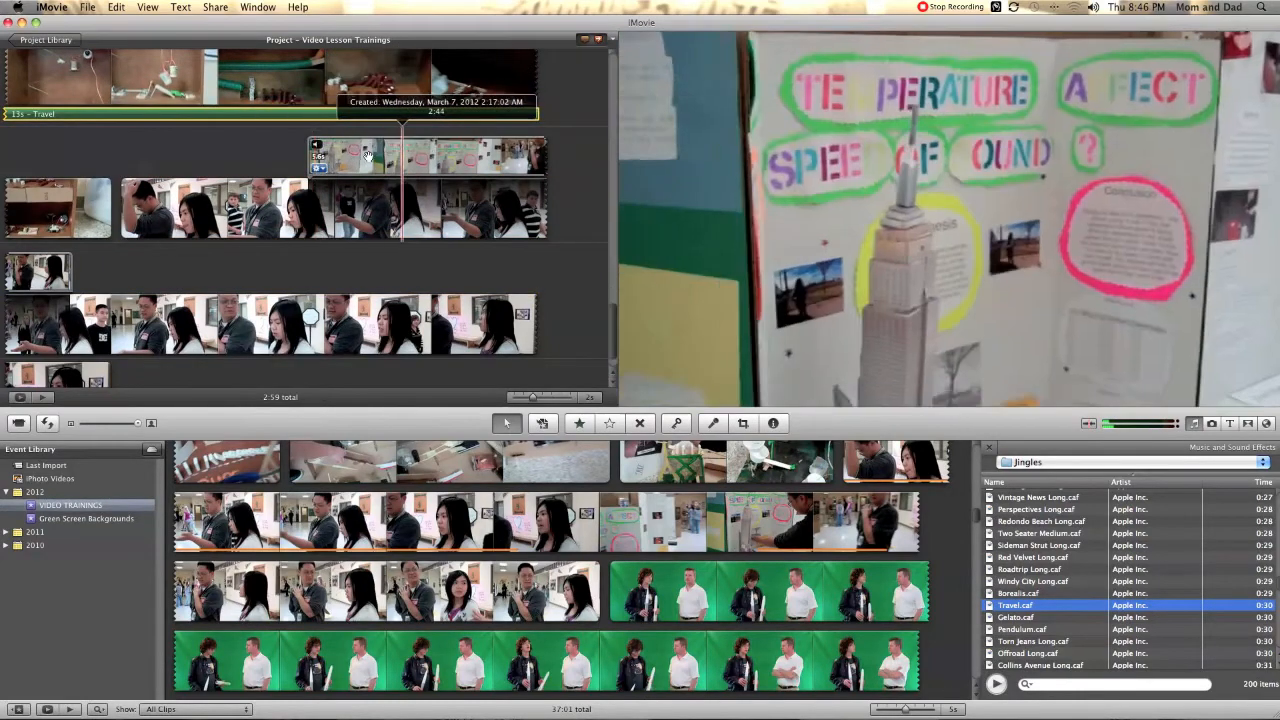
drag(536, 116, 248, 226)
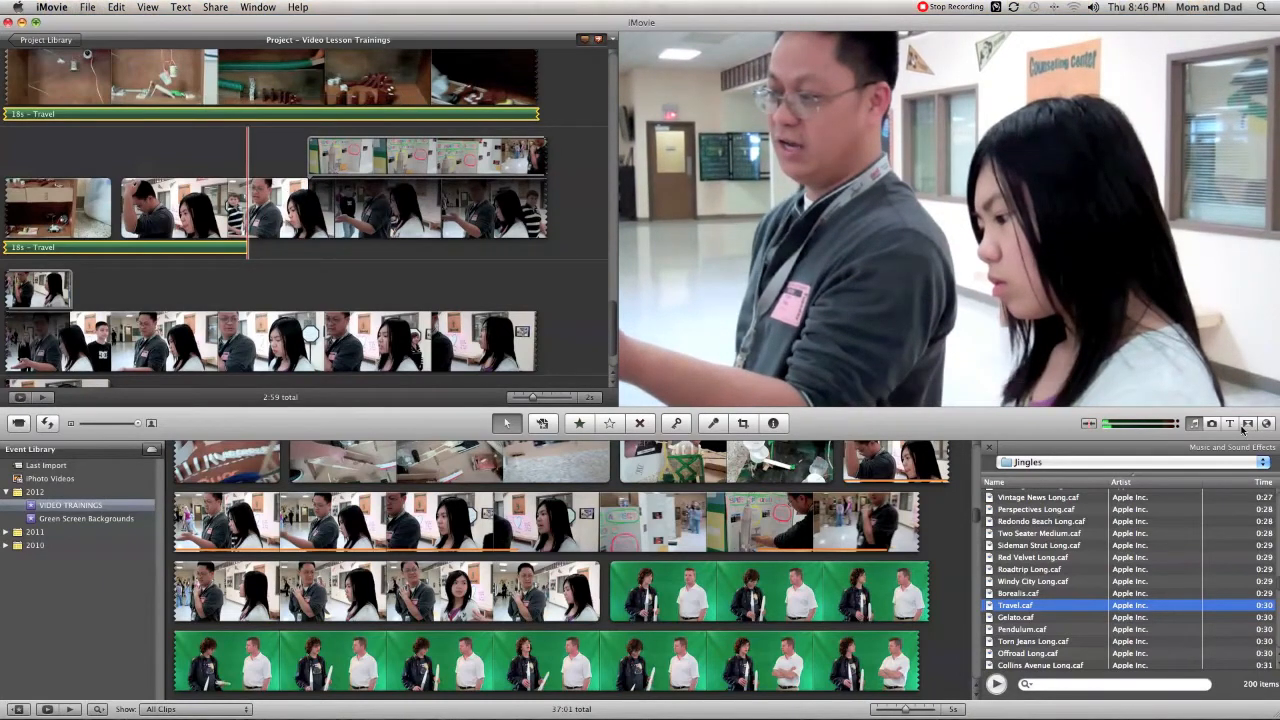
click(1247, 424)
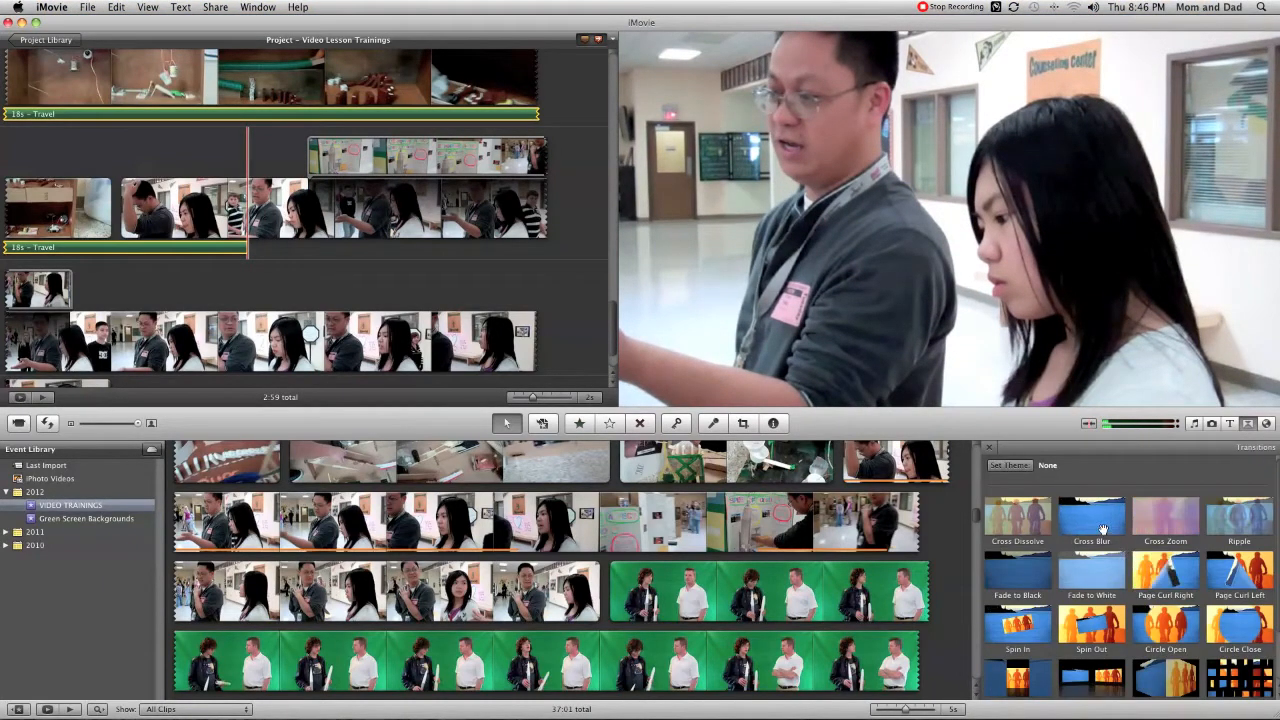
drag(1165, 513, 125, 207)
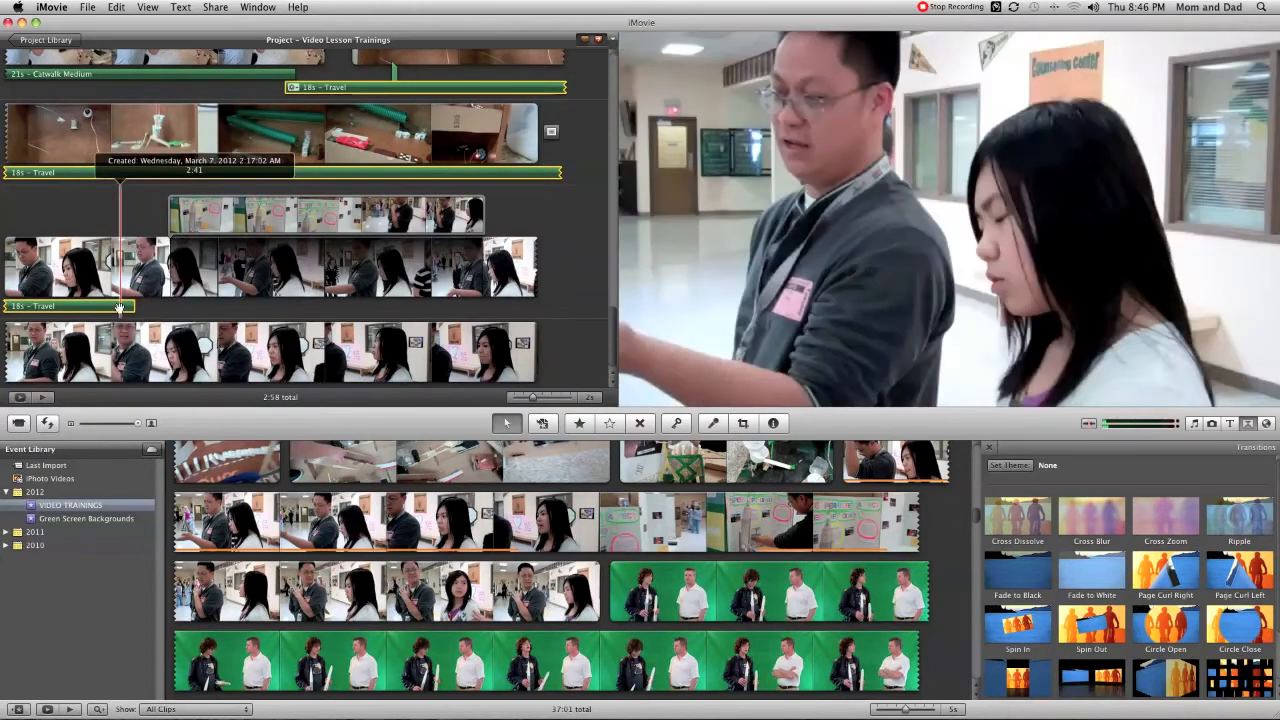
- Review the Travel music's volume and fade settings, and play from the end of the bookshelf clip into the interview
double_click(120, 307)
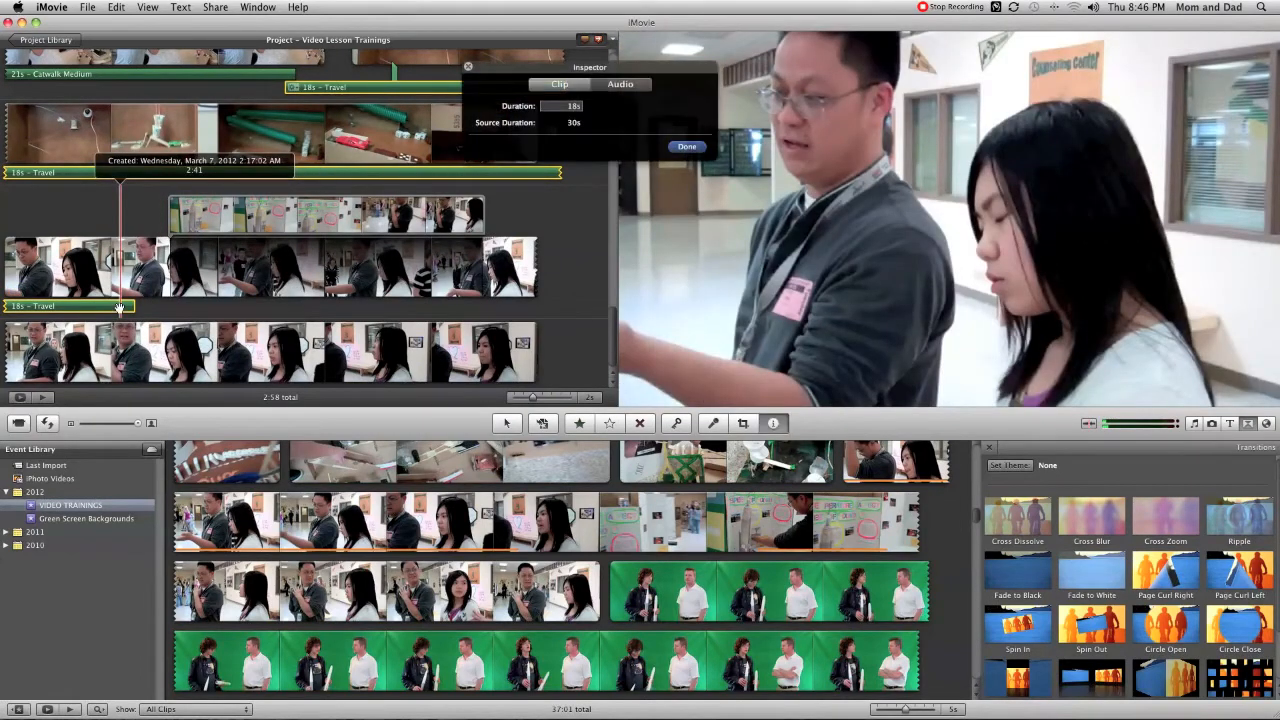
click(642, 88)
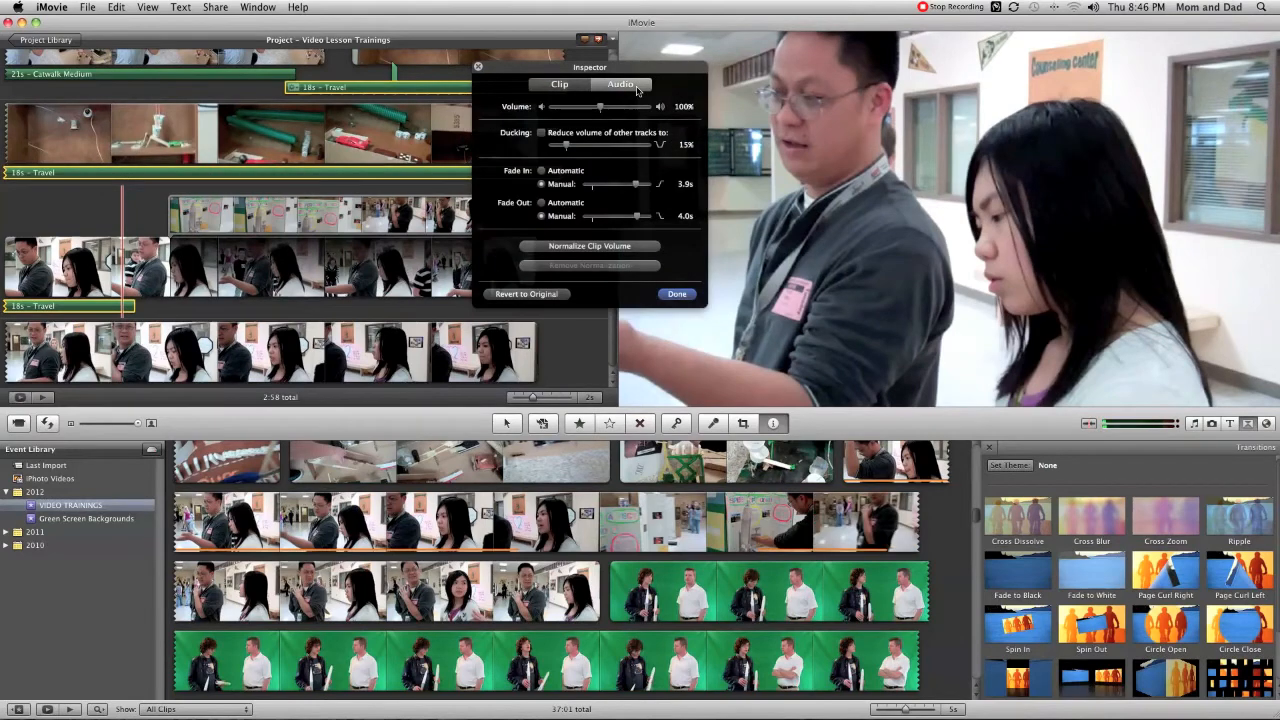
click(677, 294)
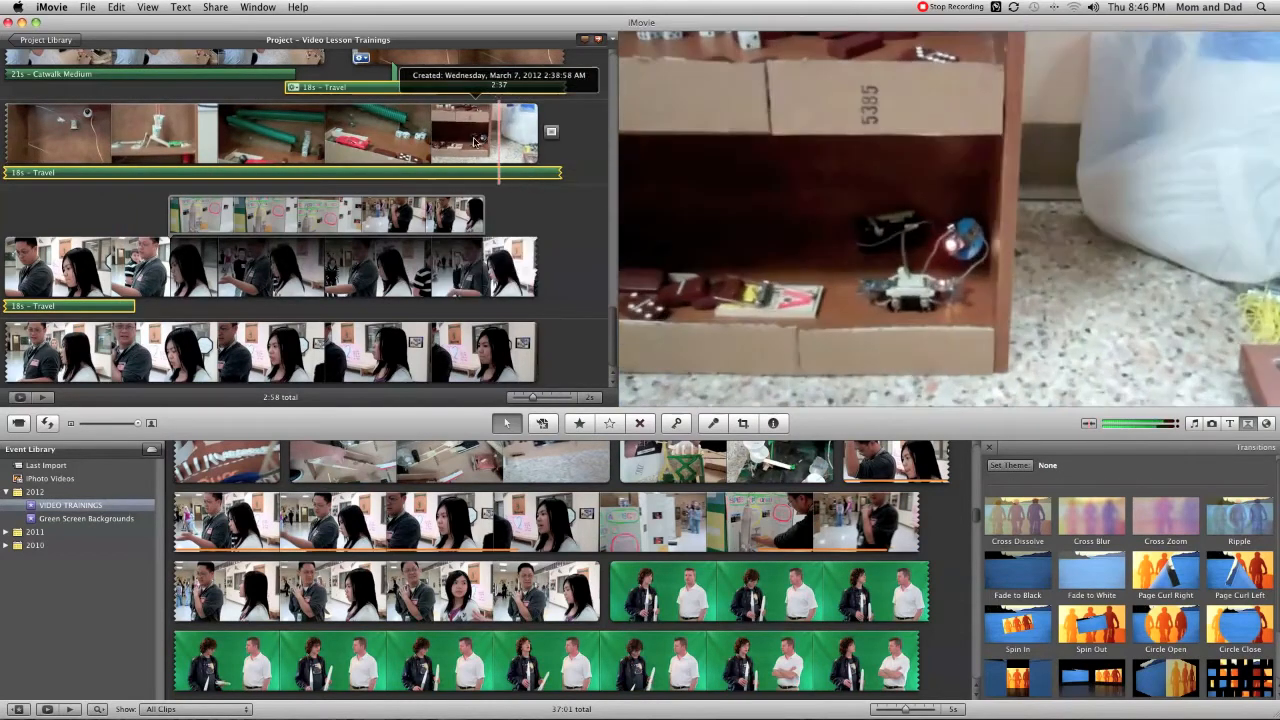
click(475, 141)
key(space)
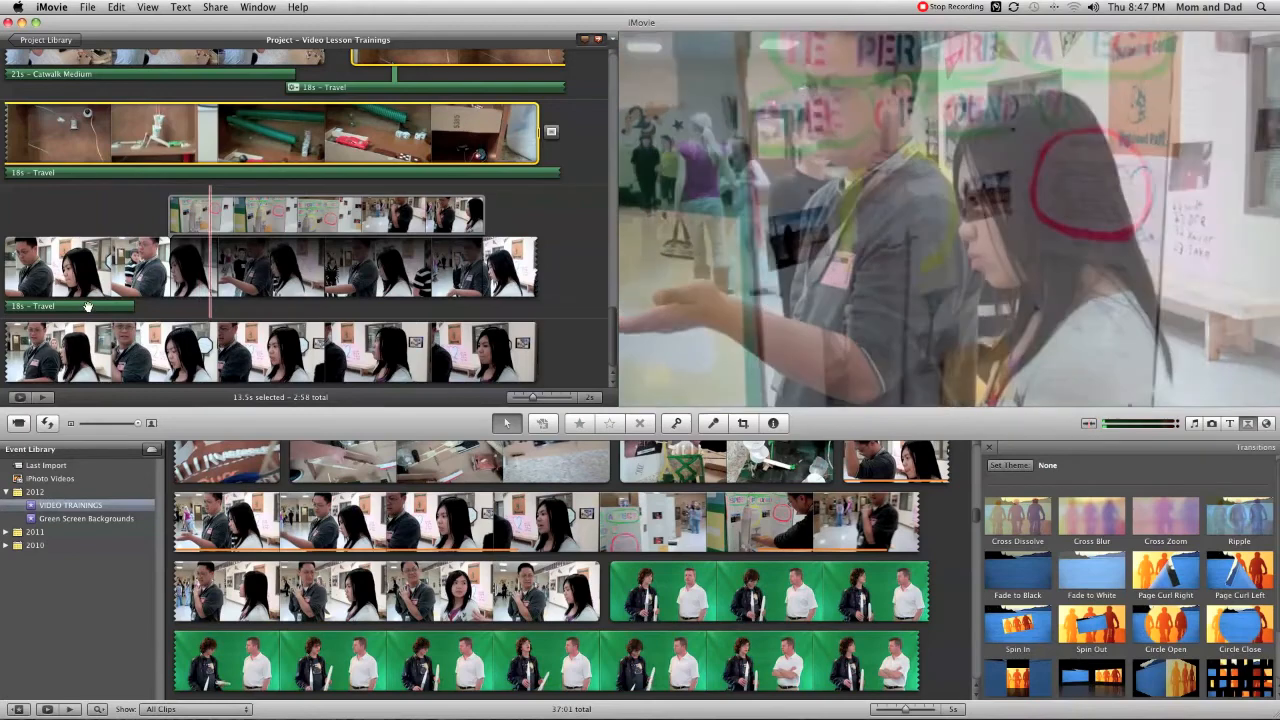
- Set the interview clip to reduce the volume of other tracks to 26%, and replay from the bookshelf clip into the interview
click(88, 306)
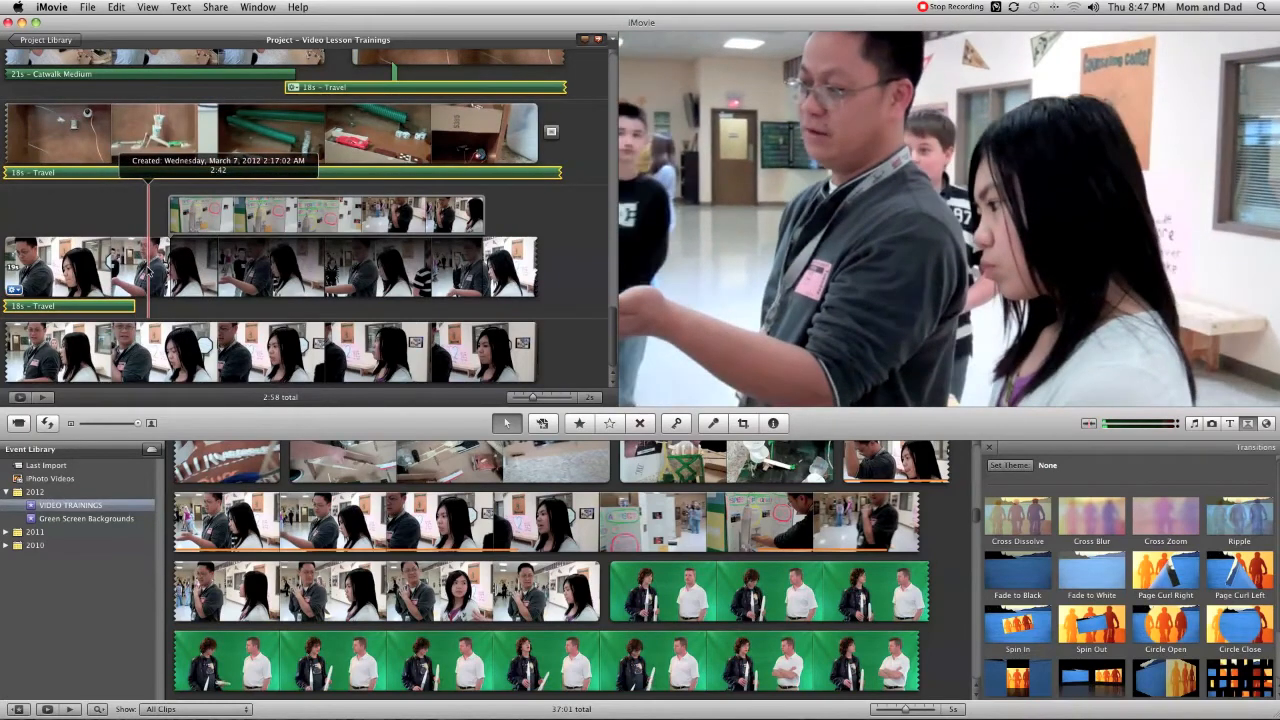
double_click(148, 270)
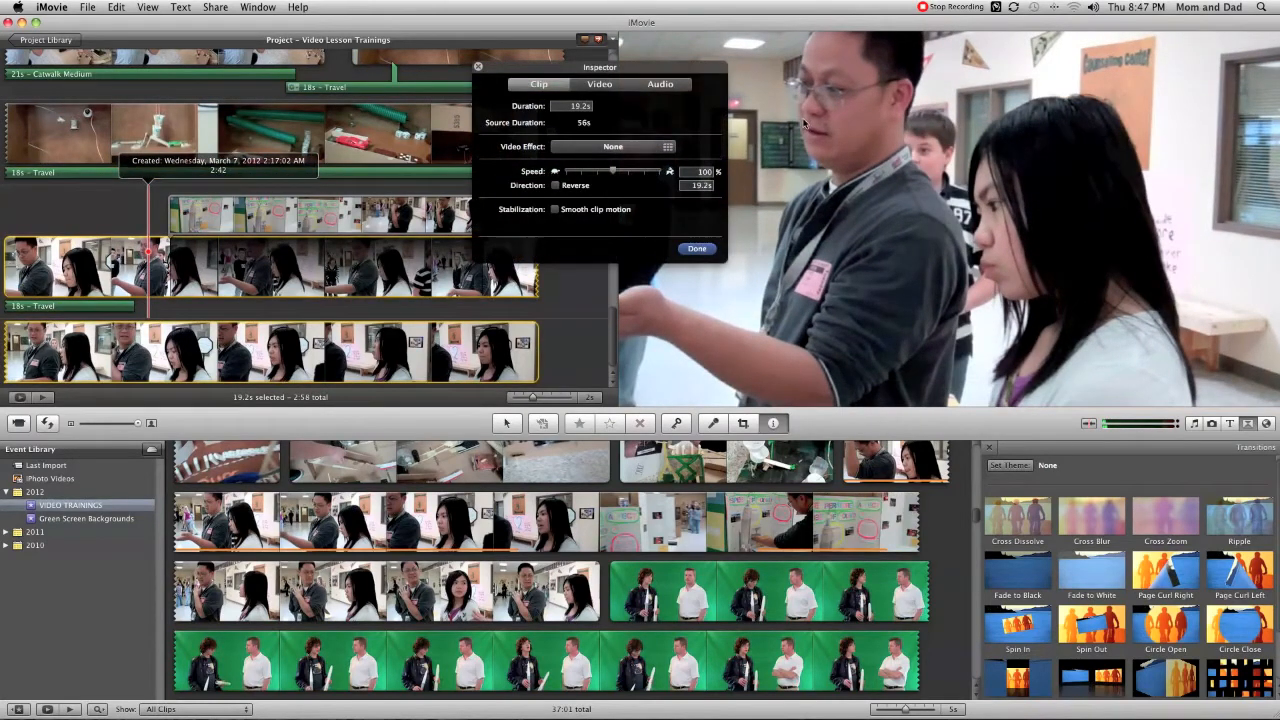
click(662, 85)
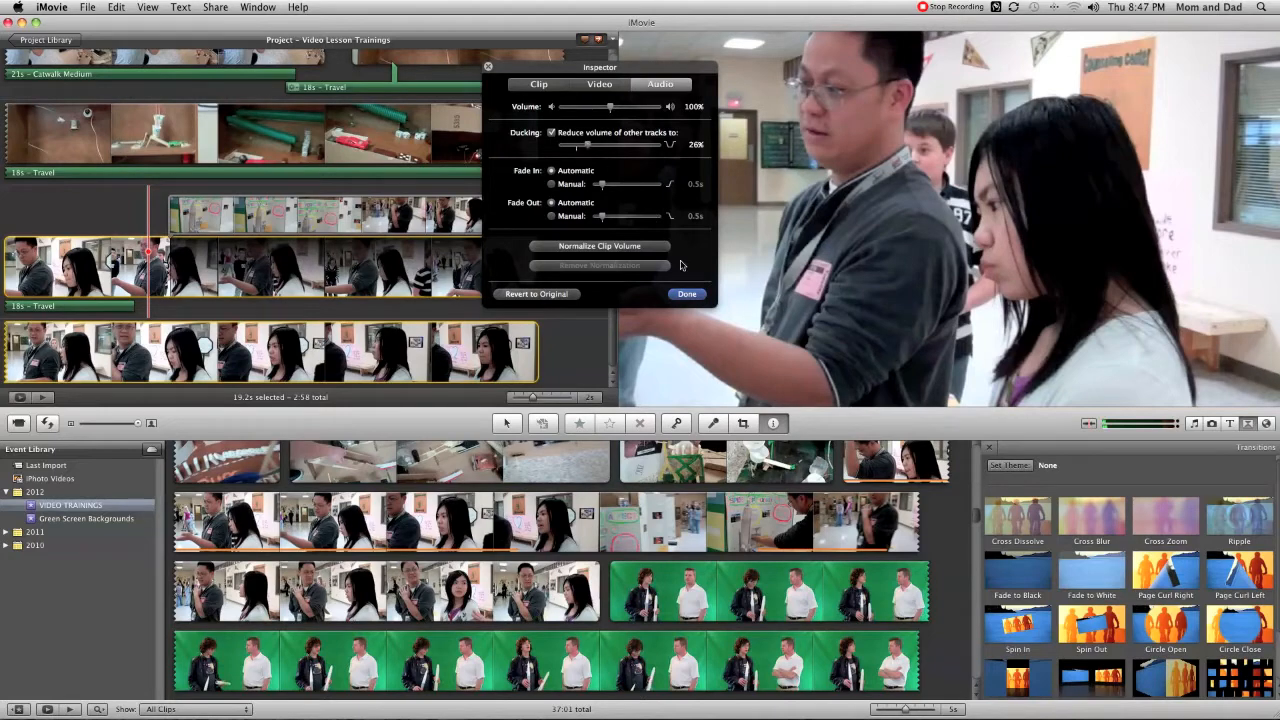
click(686, 294)
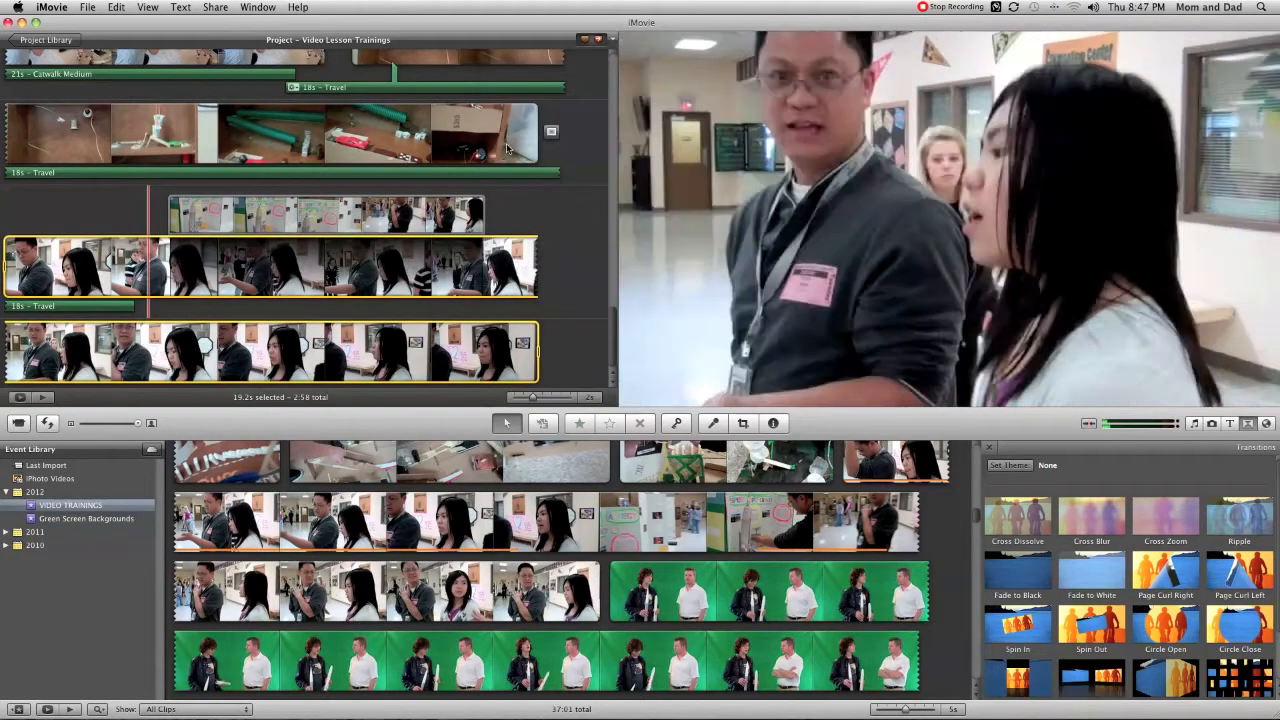
click(500, 135)
key(space)
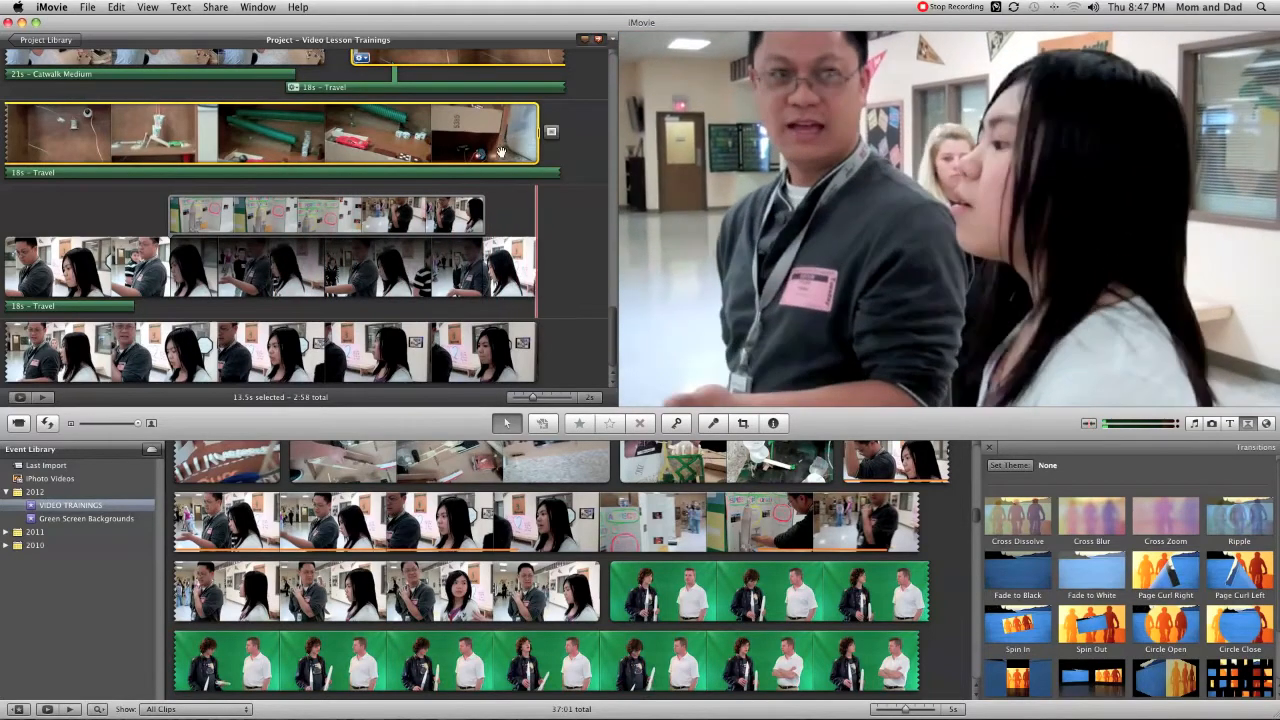
click(500, 275)
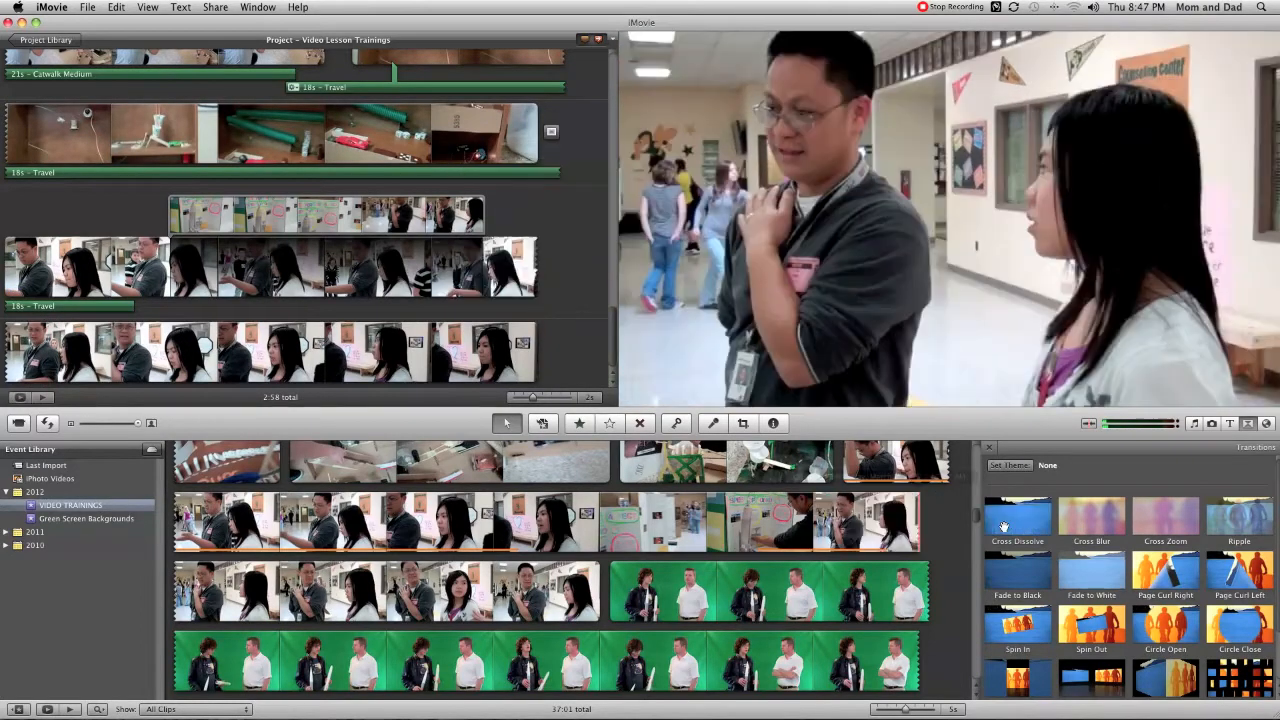
- Preview the green-screen rocket clip and look through the March 7 and March 6 event footage for the next clip
mouse_move(979, 518)
mouse_down()
mouse_move(980, 540)
mouse_move(979, 522)
mouse_up()
click(688, 528)
key(space)
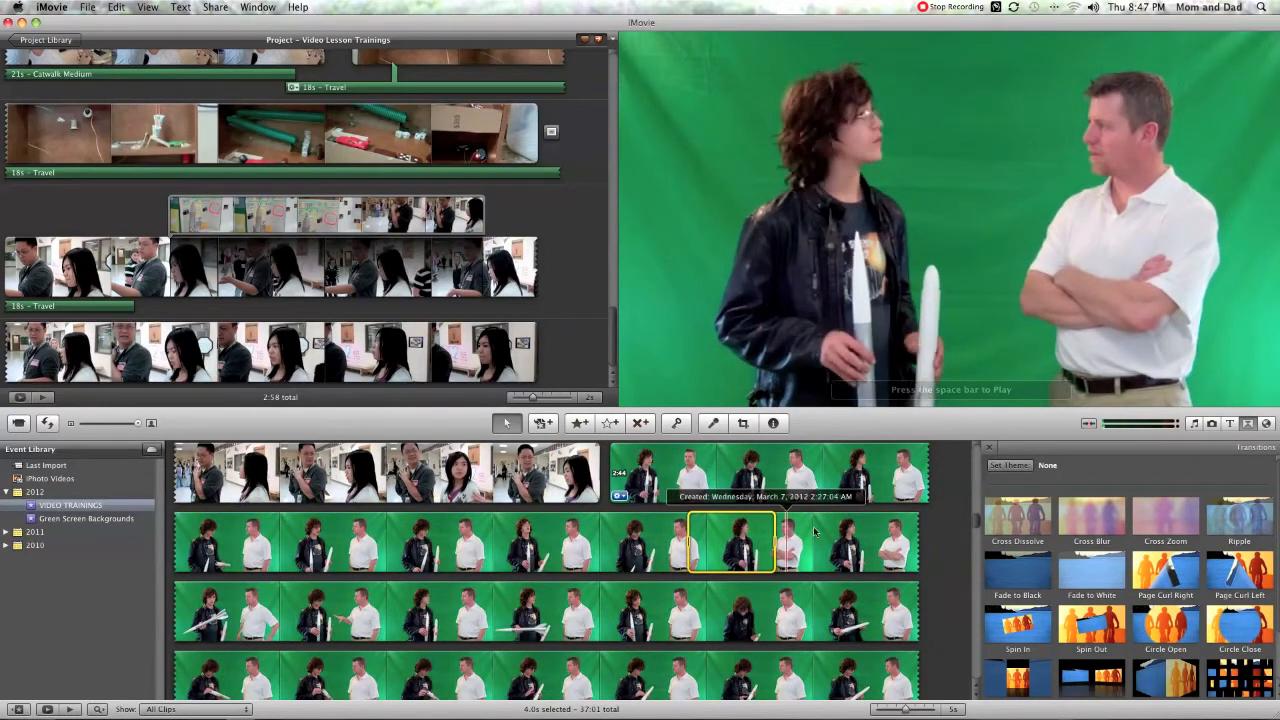
scroll(860, 530, down, 2)
scroll(868, 530, down, 6)
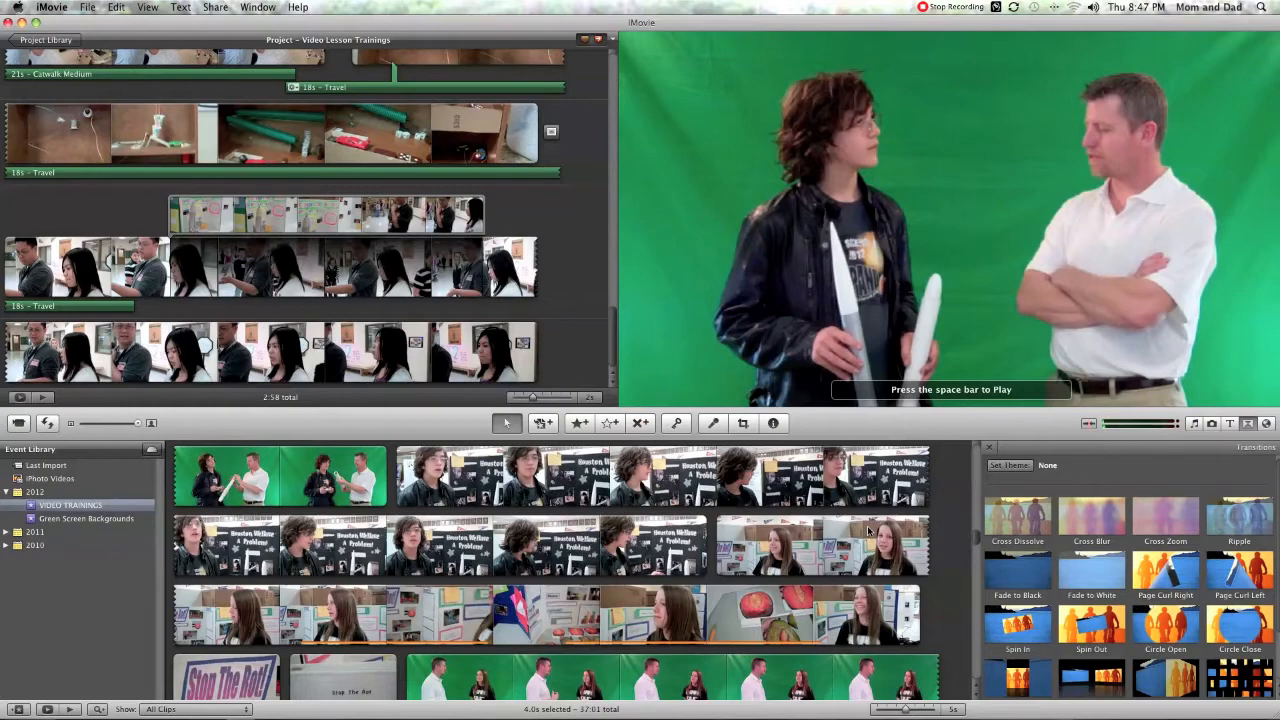
scroll(868, 530, down, 5)
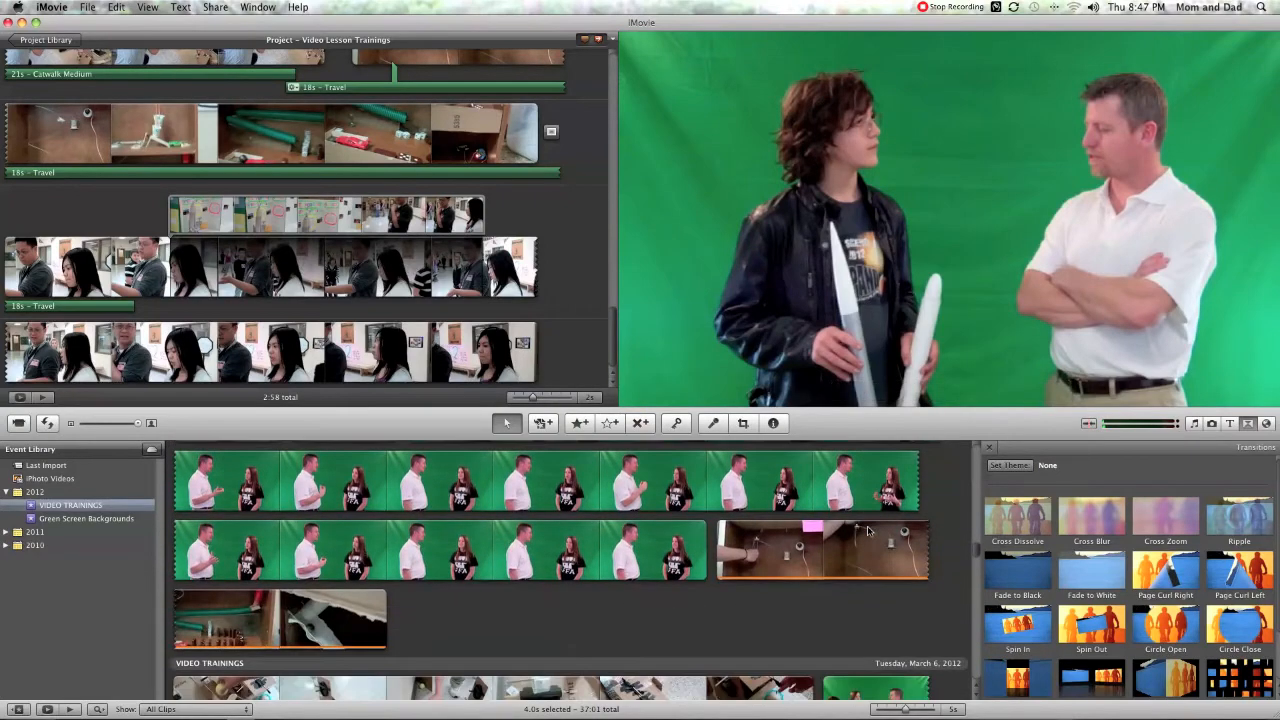
scroll(868, 530, down, 4)
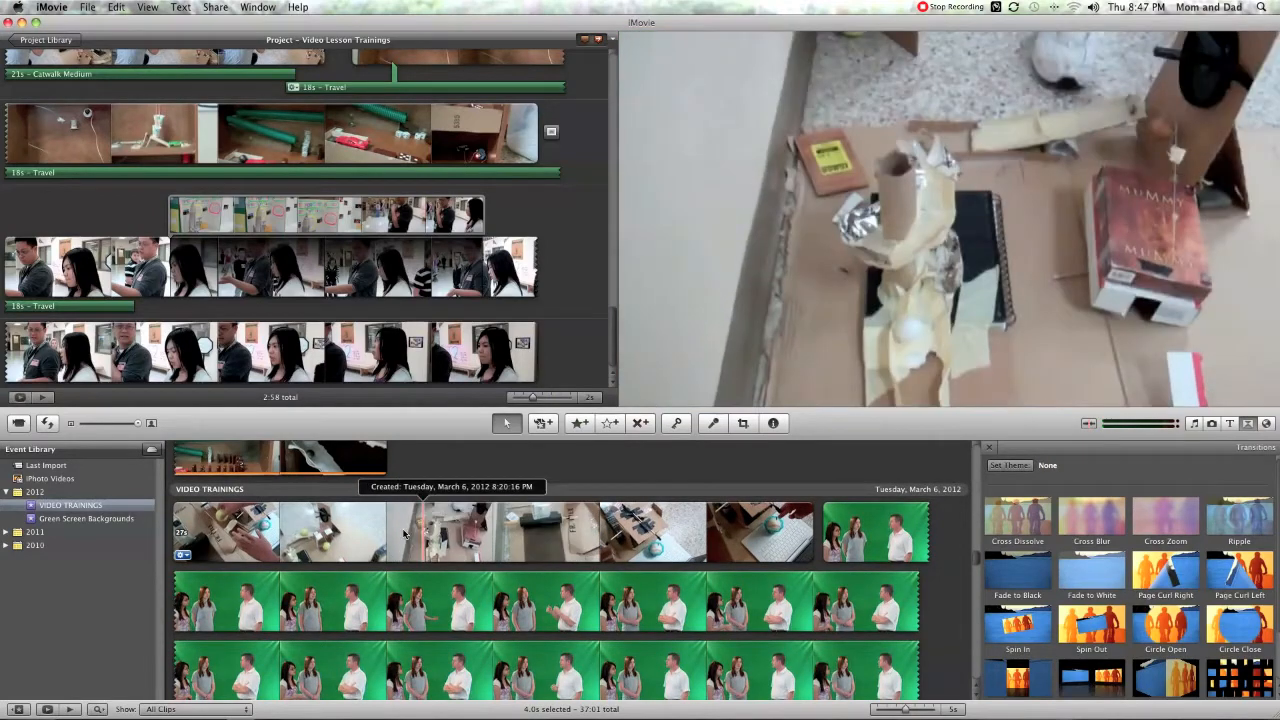
scroll(451, 535, down, 10)
scroll(451, 535, up, 10)
scroll(450, 530, up, 15)
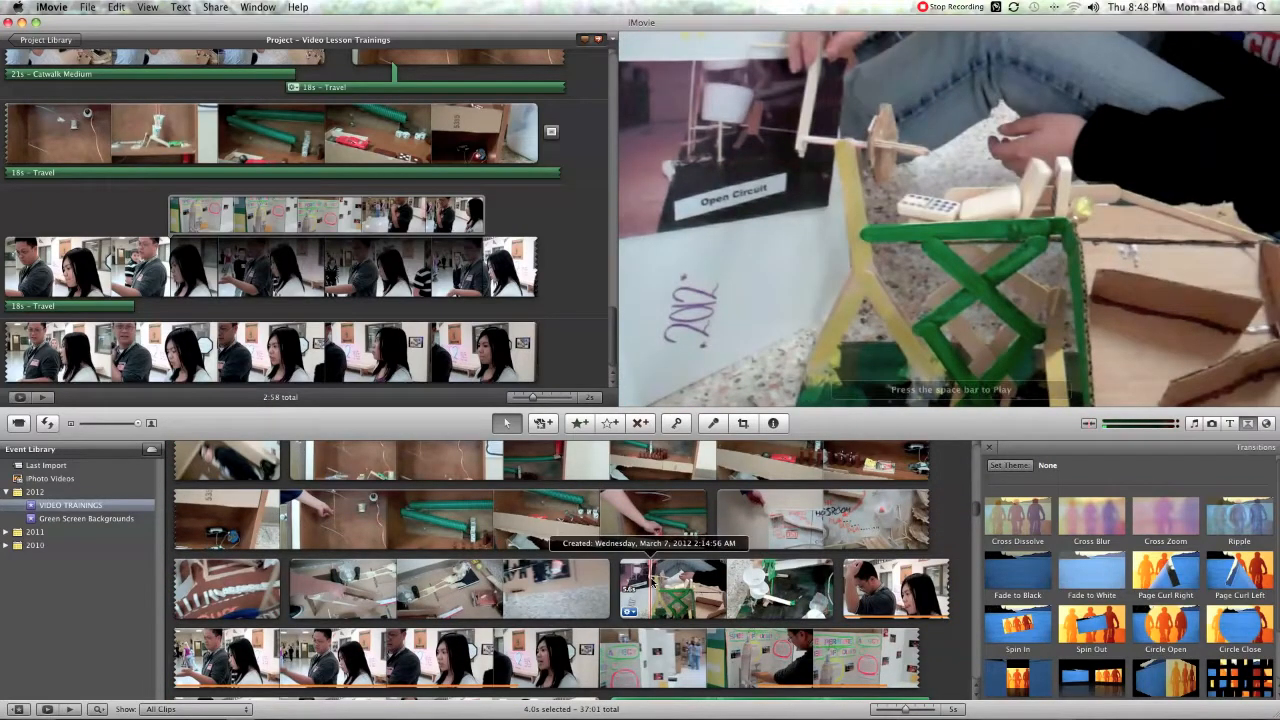
- Preview the March 7 contraption clips in the event footage around the domino and catapult shots
key(space)
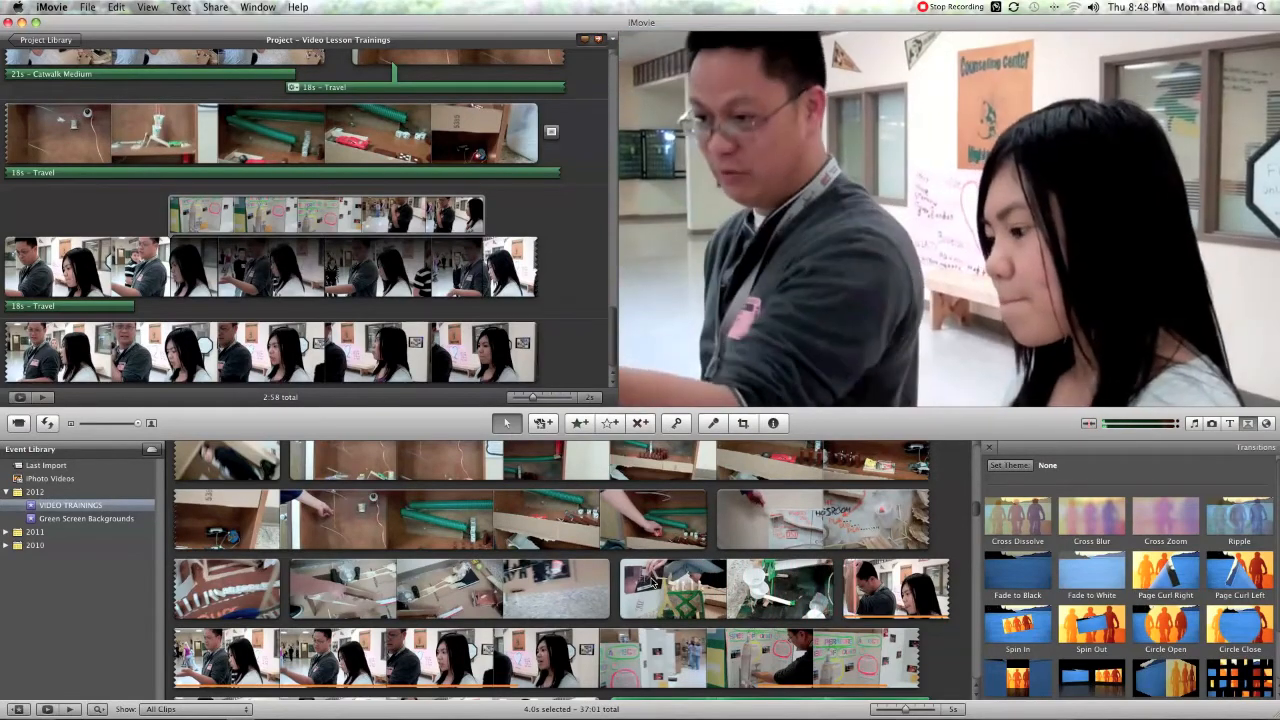
scroll(312, 535, down, 2)
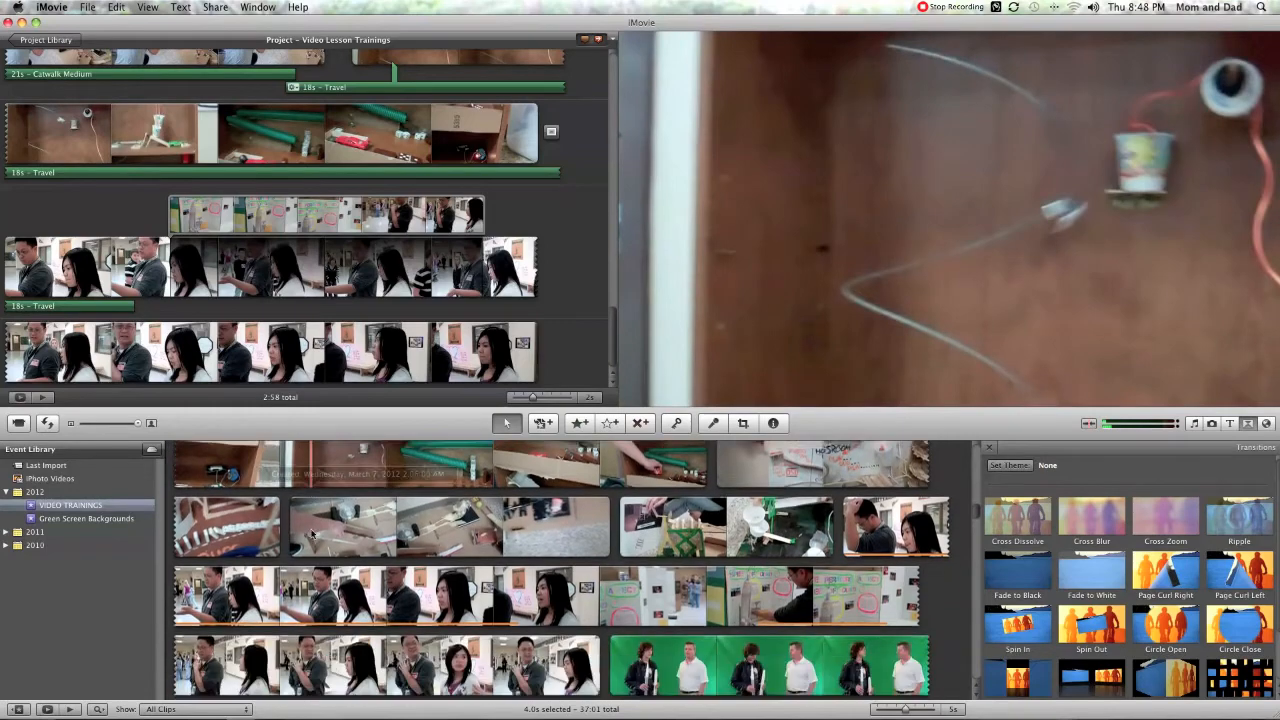
scroll(312, 535, down, 2)
click(279, 487)
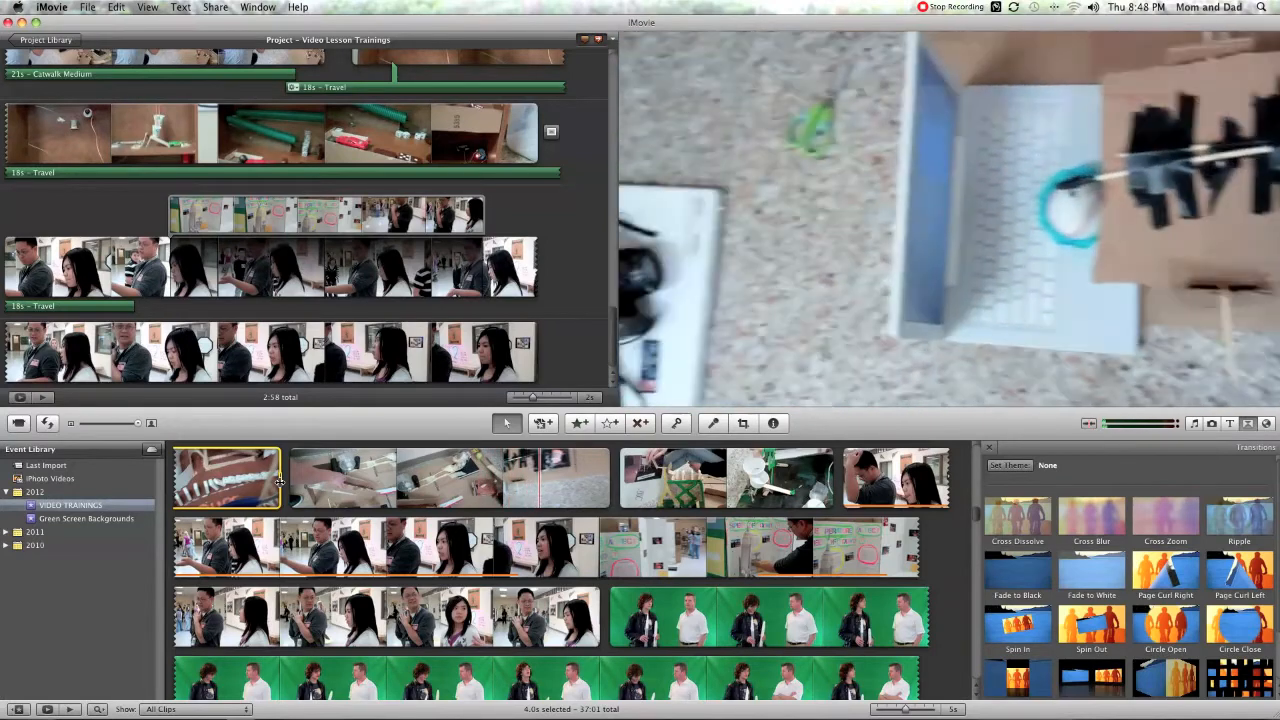
click(481, 491)
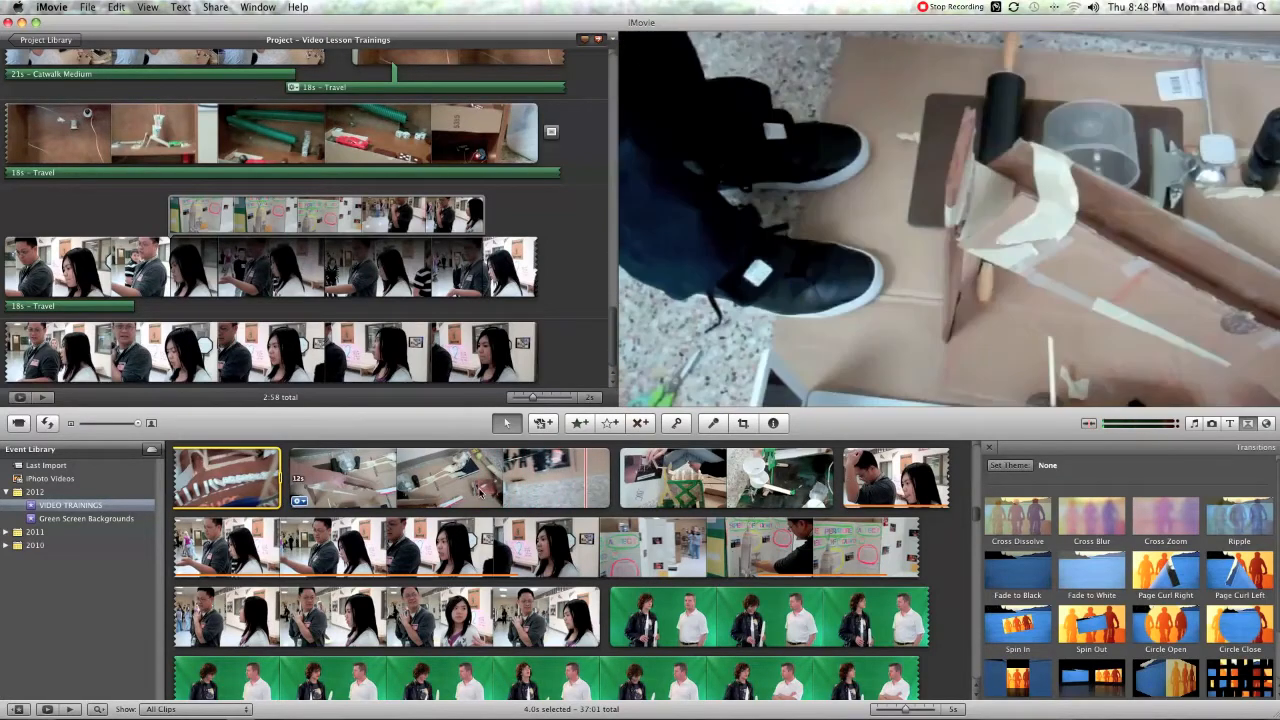
- Look through the remaining event footage down to the last March 6 clips and preview the camera operator shots in the hallway
scroll(481, 491, down, 2)
scroll(481, 492, down, 8)
scroll(481, 492, up, 5)
scroll(481, 491, down, 6)
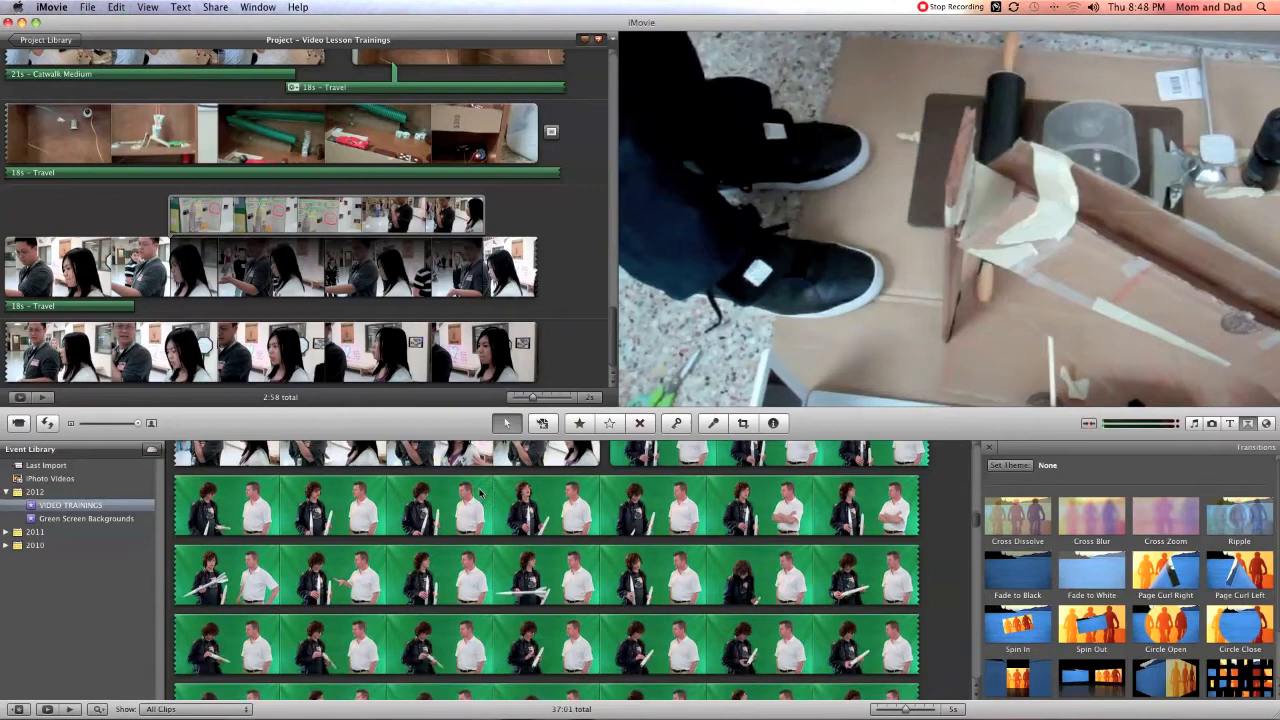
scroll(481, 492, down, 7)
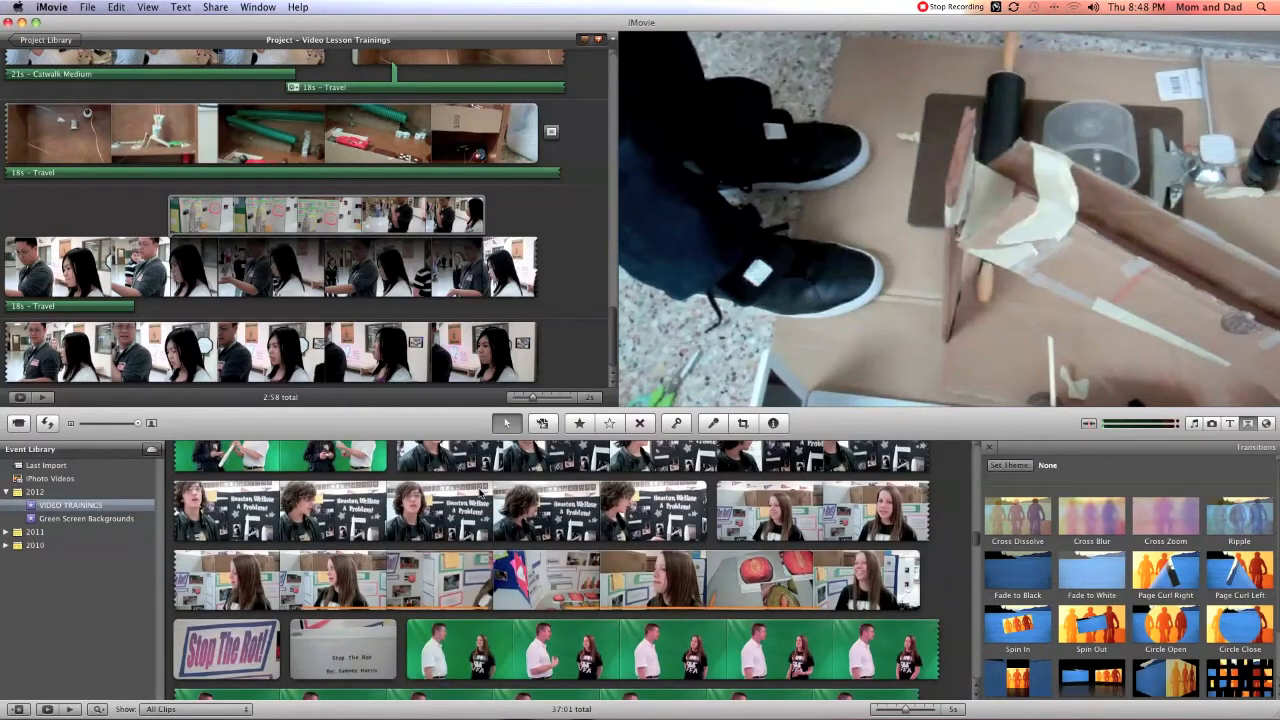
scroll(481, 492, down, 10)
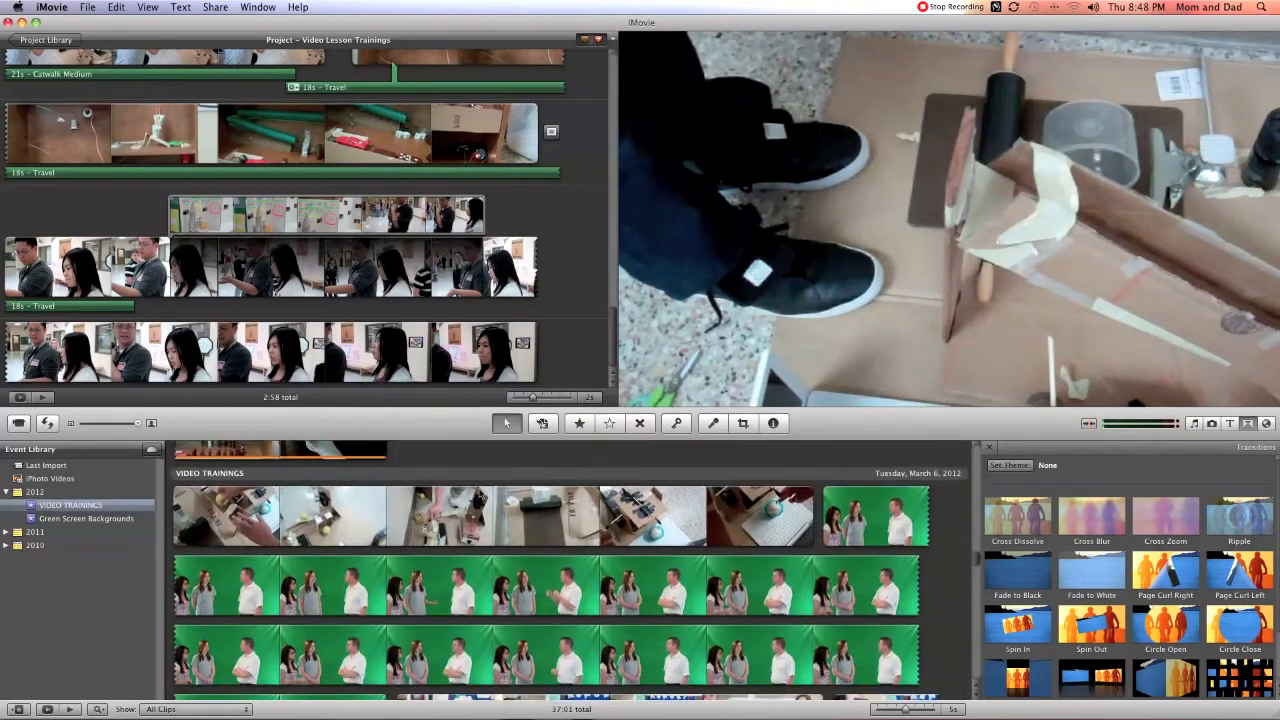
scroll(481, 492, down, 8)
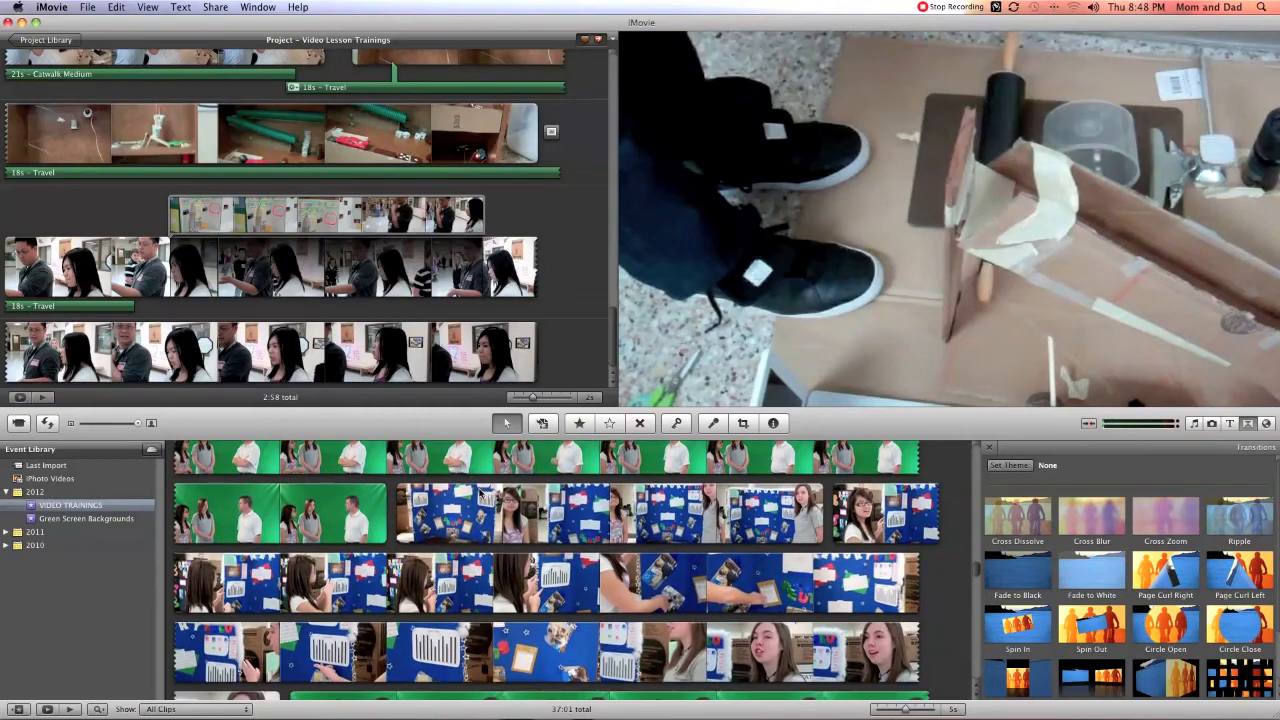
scroll(481, 492, down, 1)
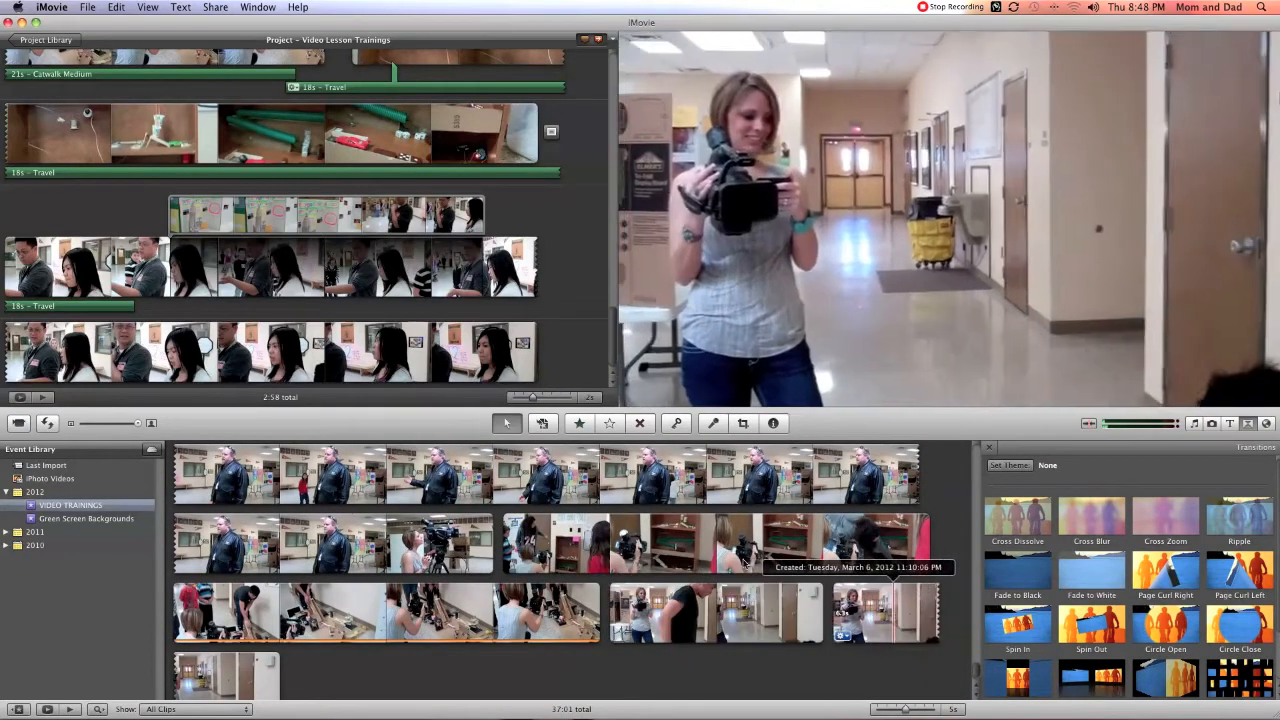
- Find the March 6 clip of the girl explaining the blue science fair board and add its first 20.6 s to the project's end
scroll(632, 517, up, 3)
scroll(632, 517, up, 3)
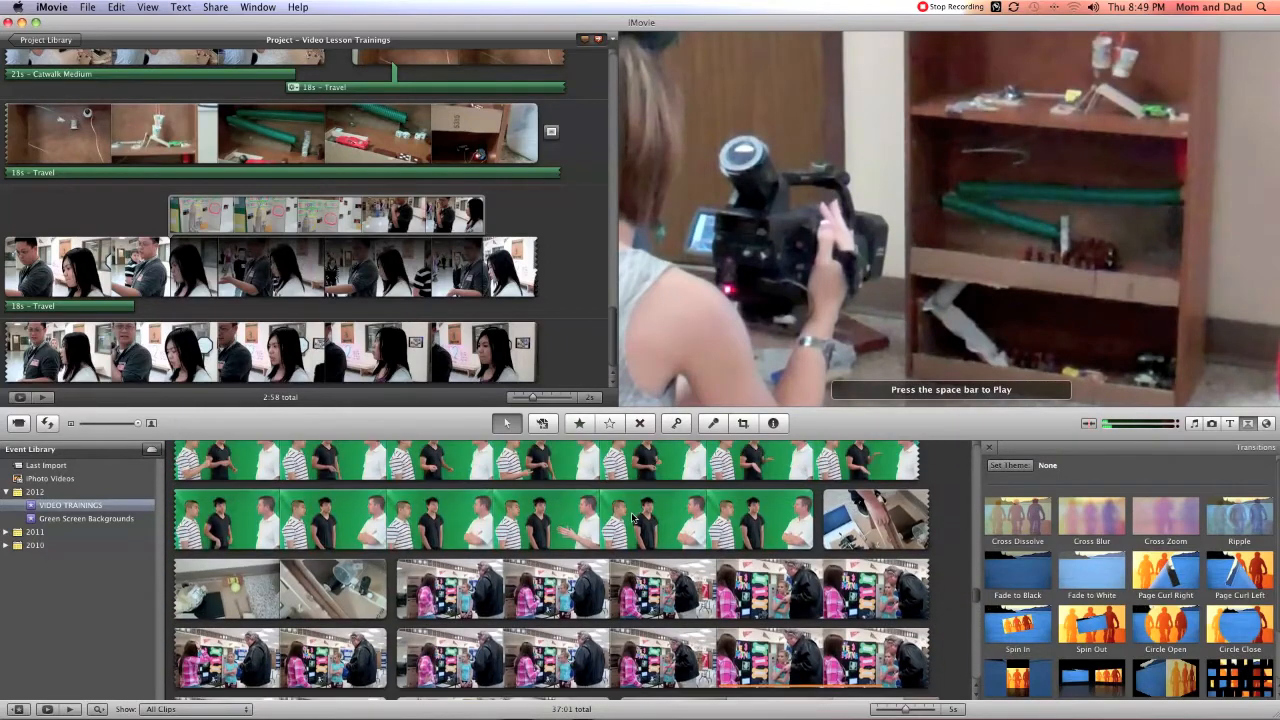
scroll(632, 517, up, 5)
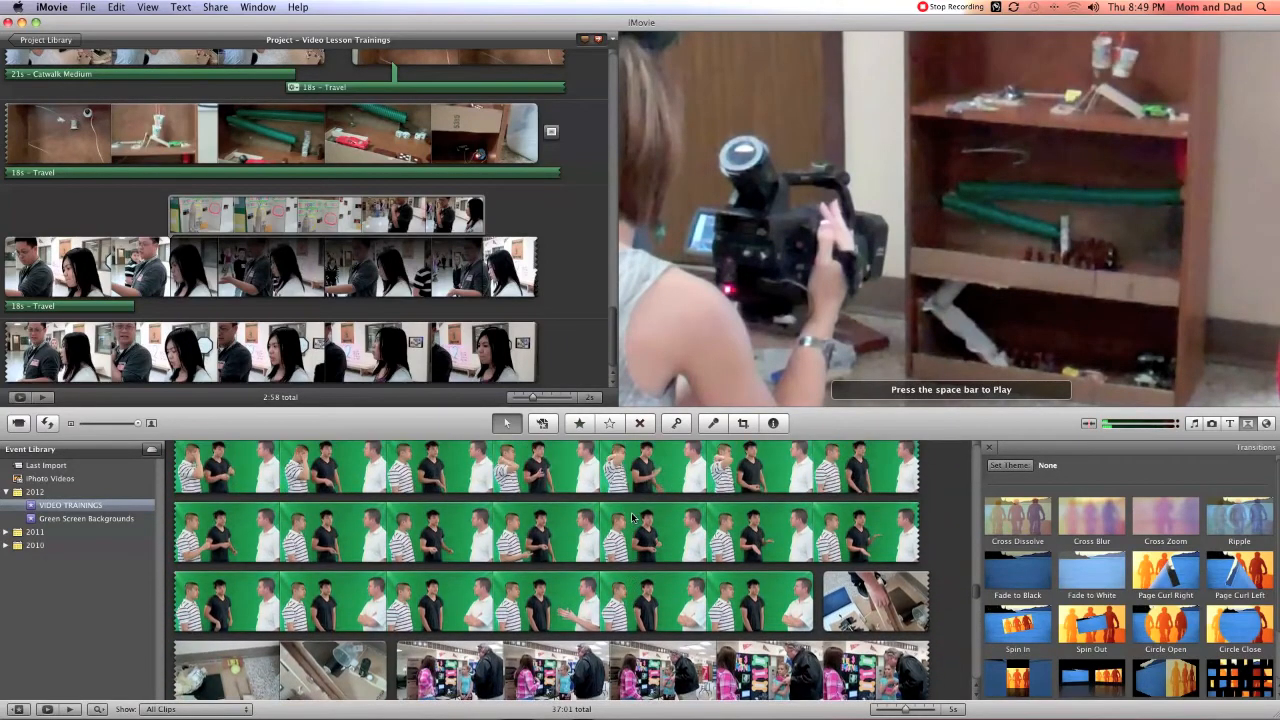
scroll(632, 517, up, 3)
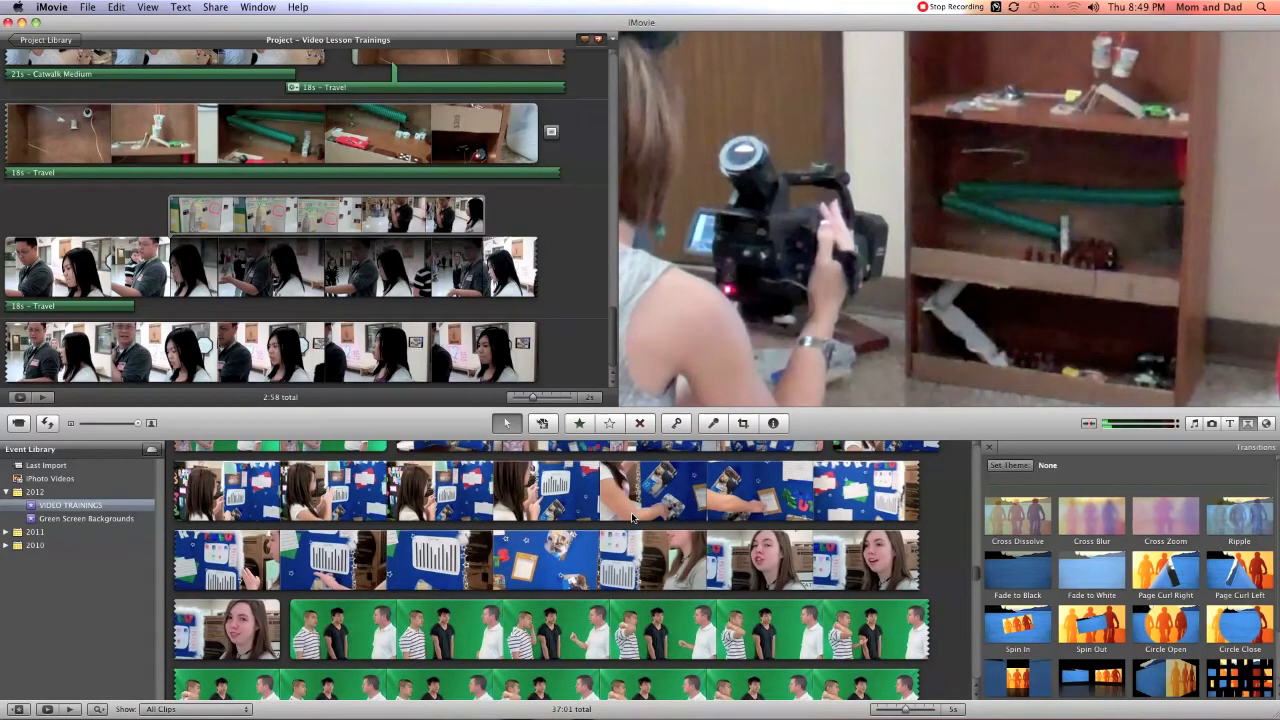
scroll(632, 517, up, 3)
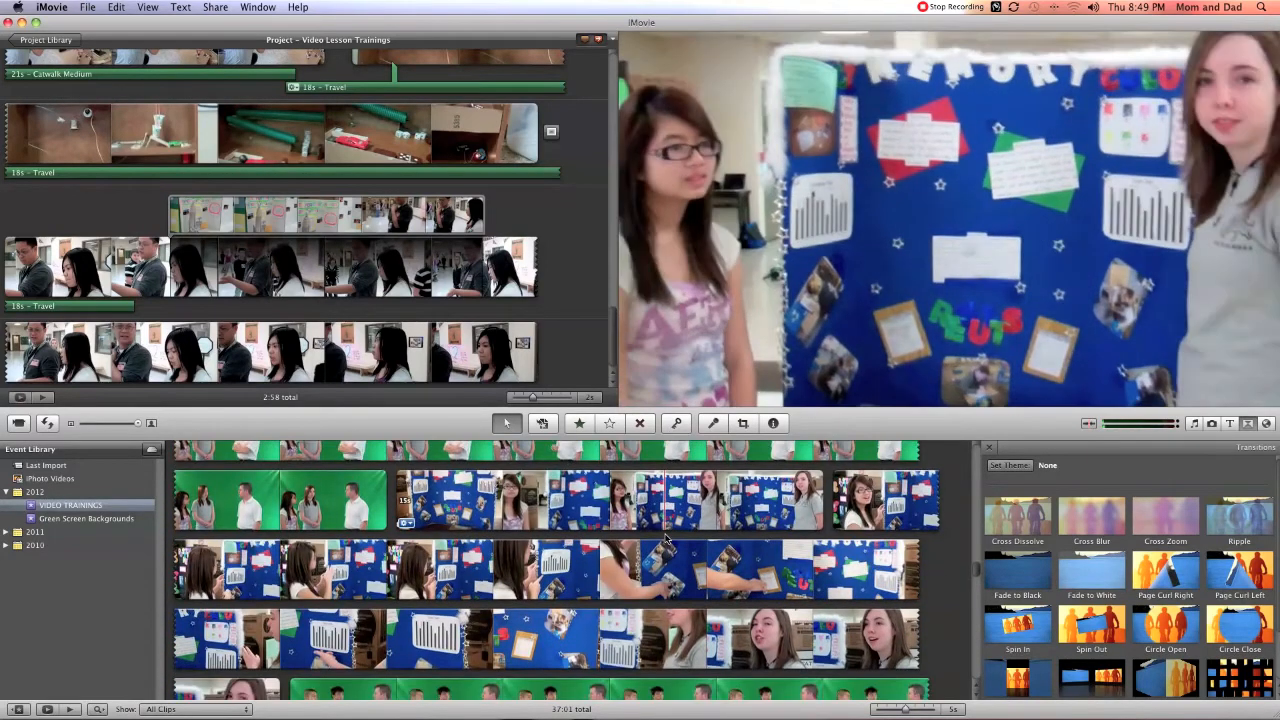
drag(608, 497, 818, 492)
click(862, 490)
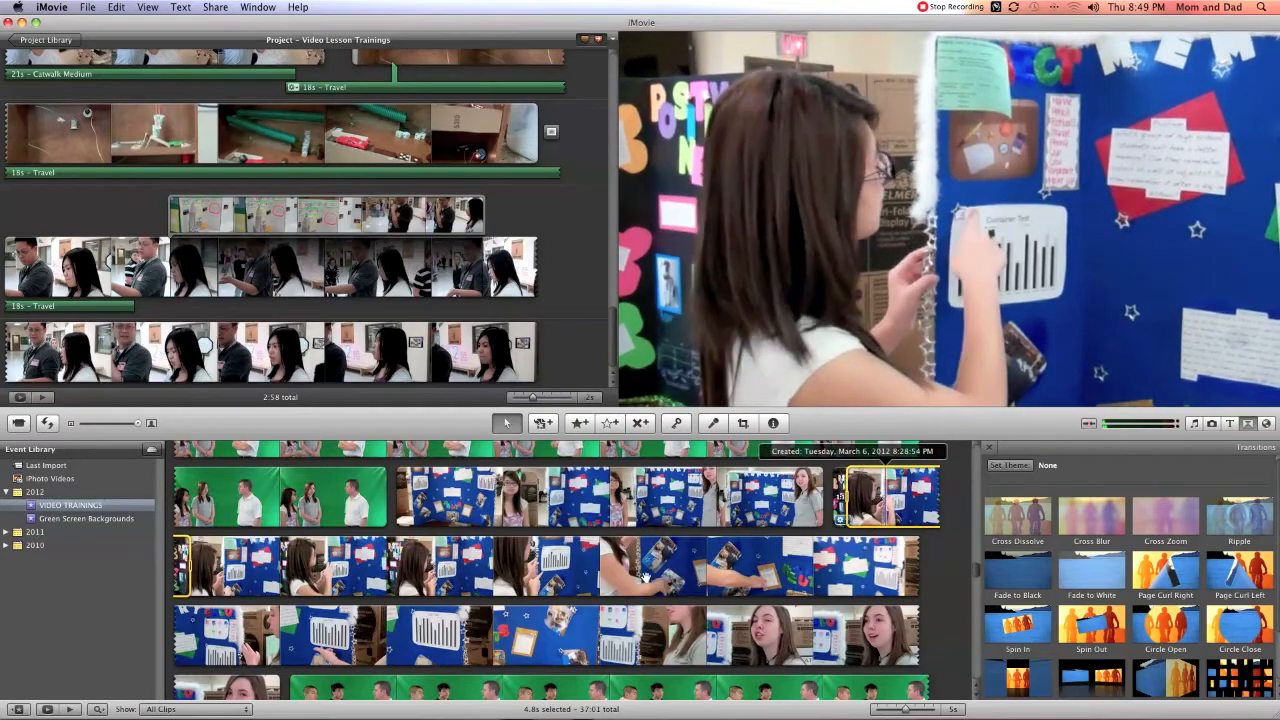
mouse_move(191, 566)
mouse_down()
mouse_move(302, 565)
mouse_move(361, 406)
mouse_move(594, 347)
mouse_move(584, 350)
mouse_up()
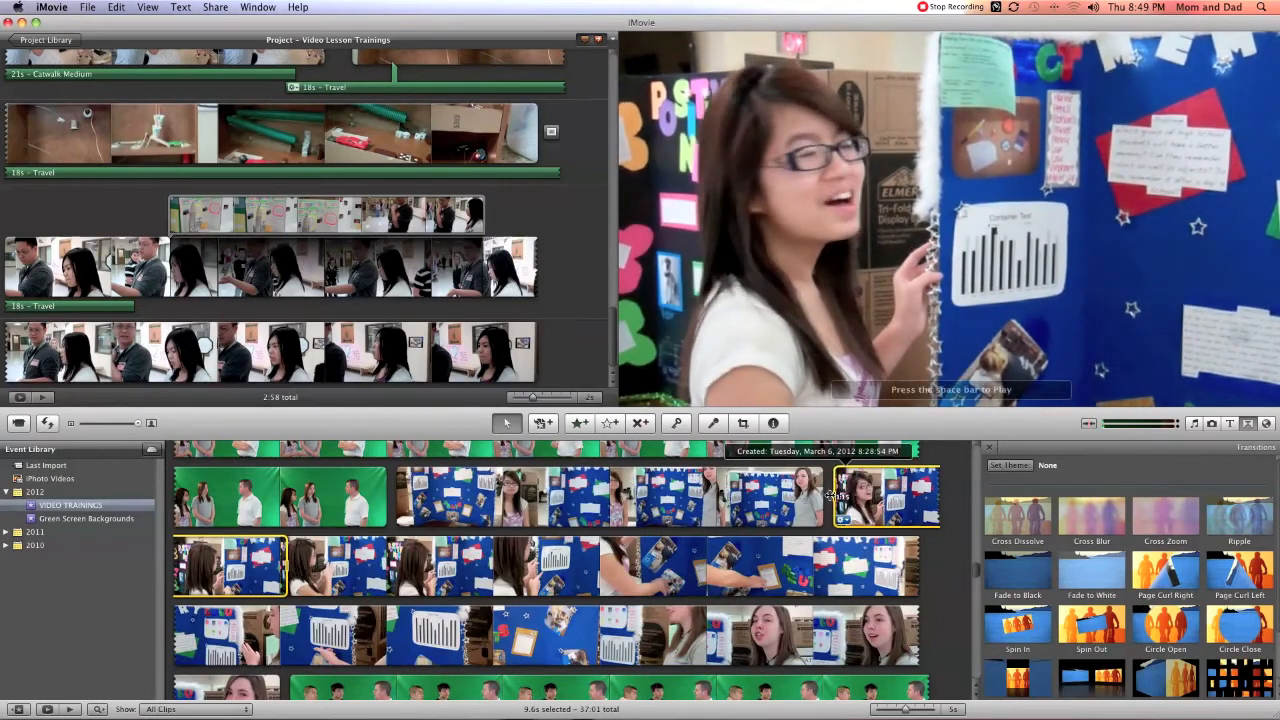
drag(288, 570, 539, 567)
drag(536, 381, 612, 338)
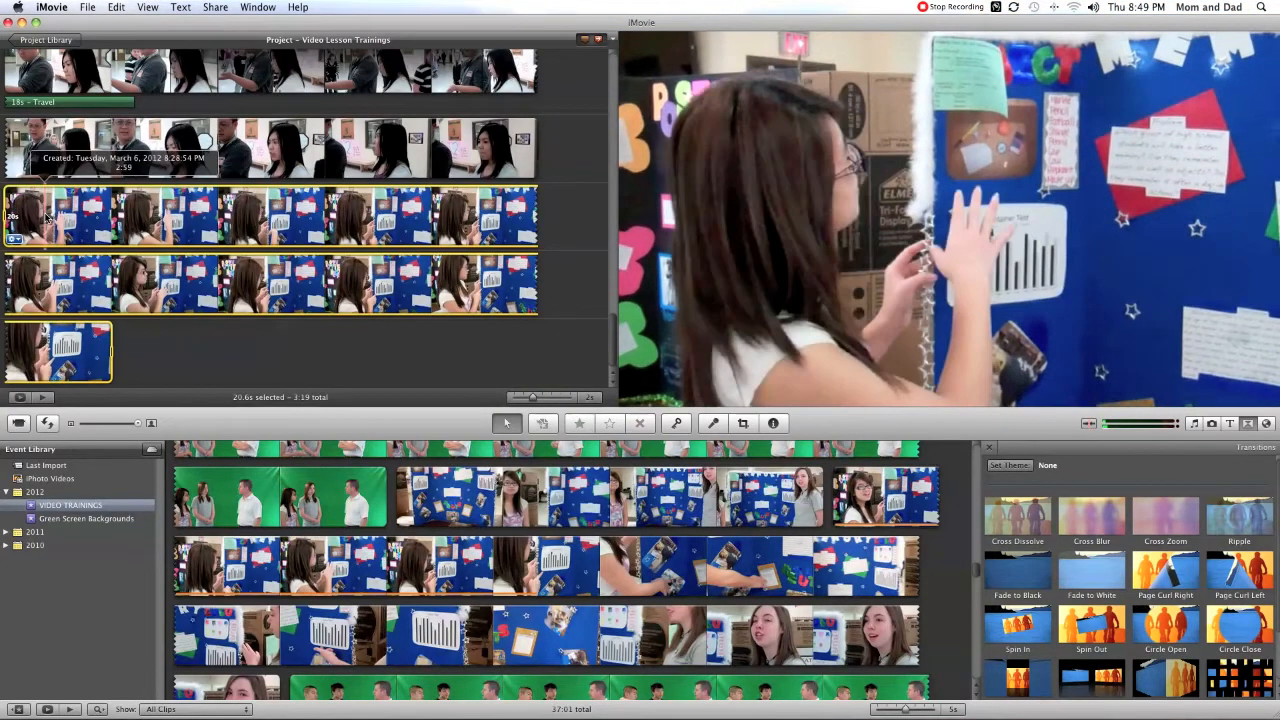
- Apply the Dream video effect to the newly added science fair board clip
click(14, 239)
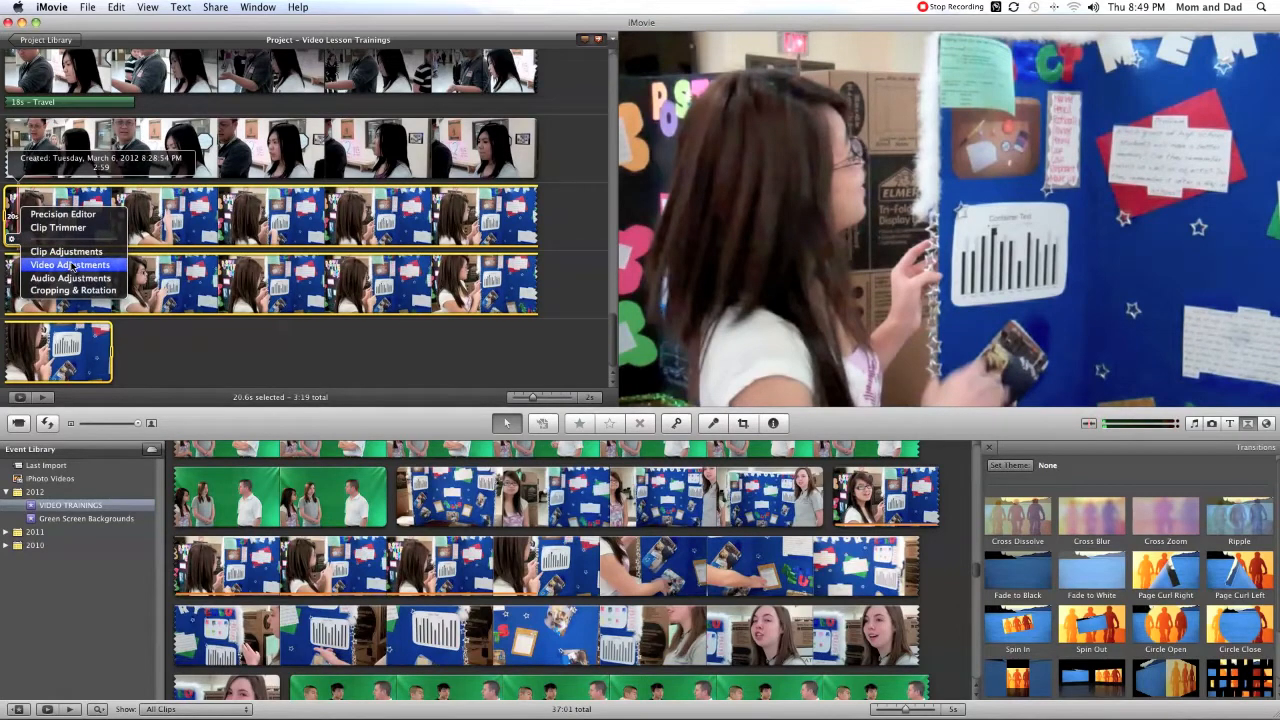
click(66, 251)
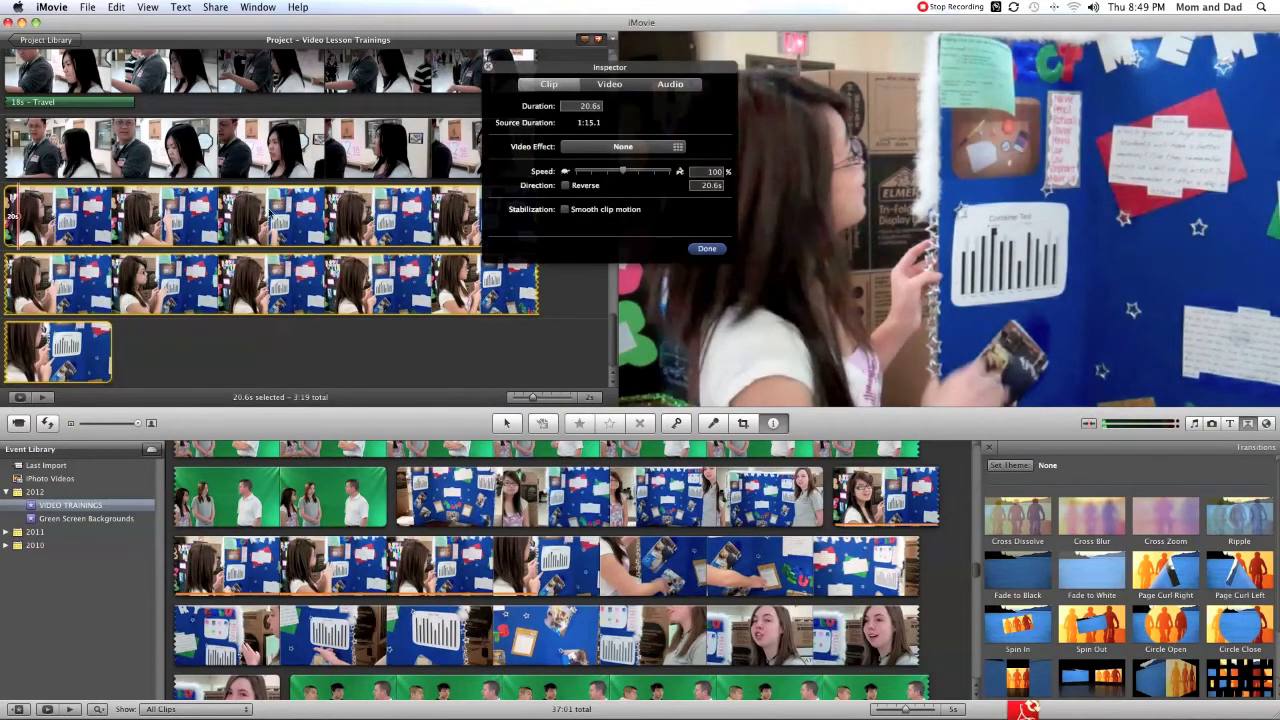
click(631, 85)
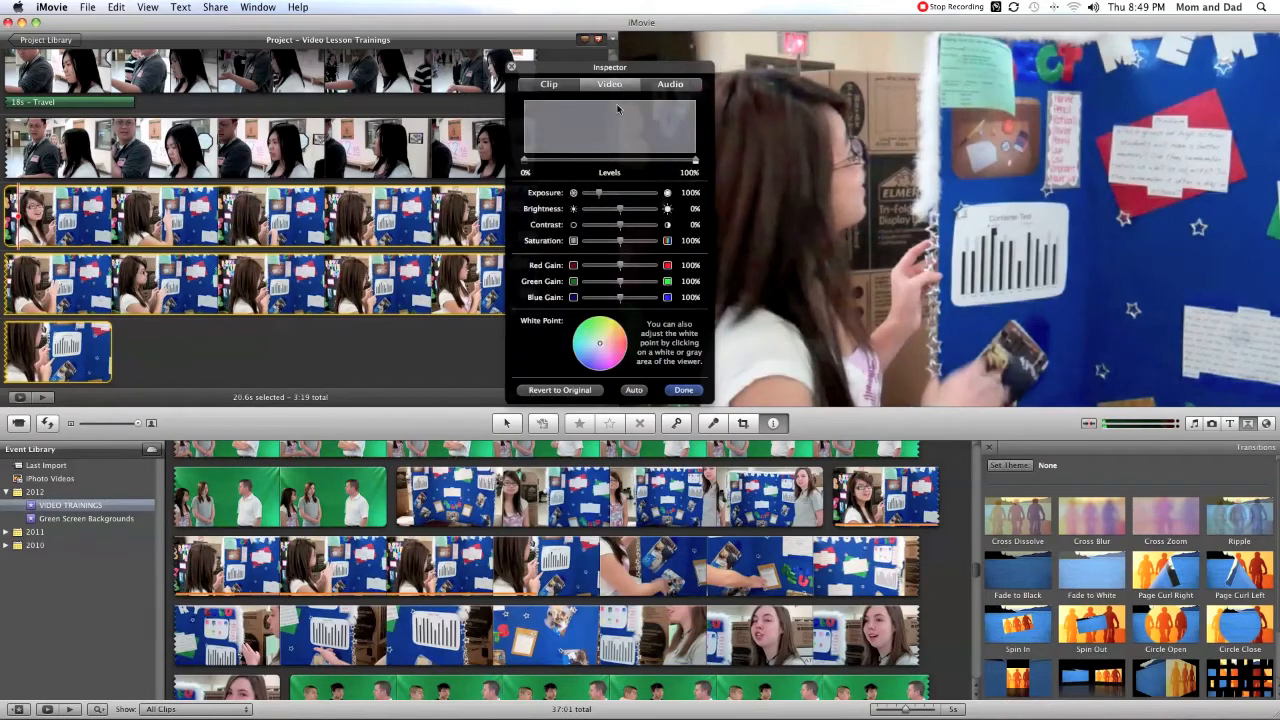
click(548, 85)
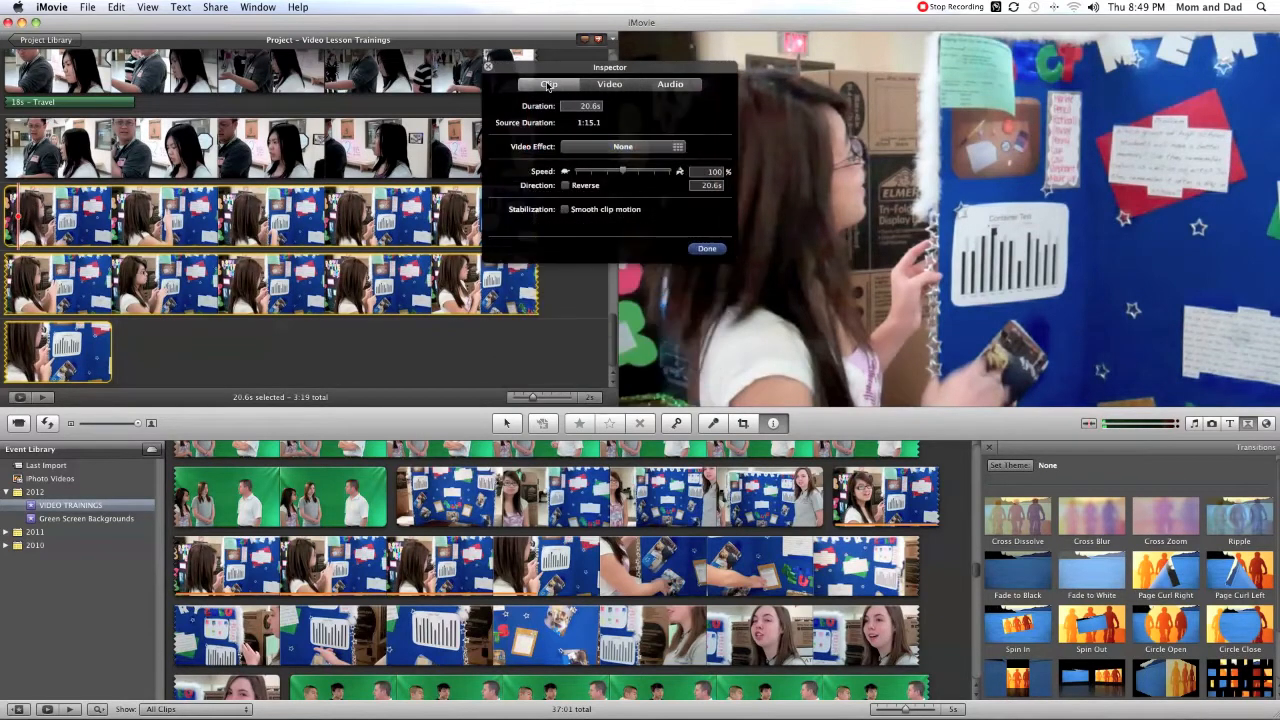
click(626, 148)
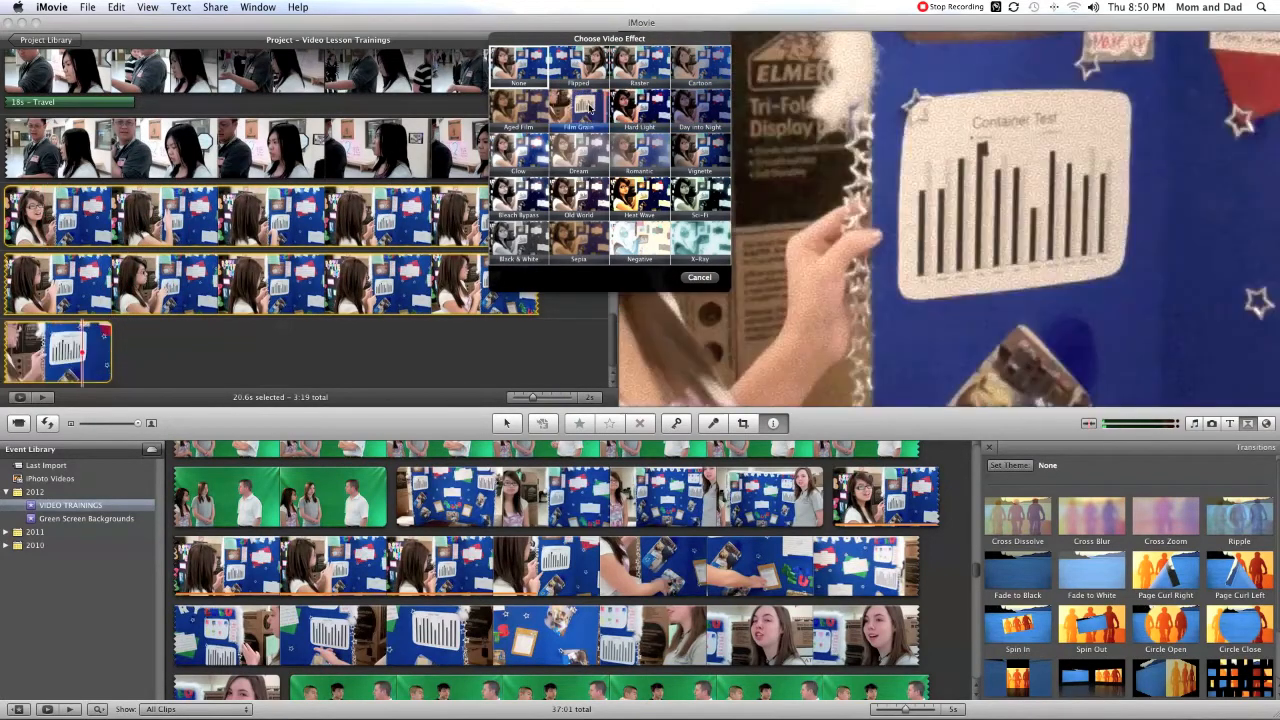
click(585, 154)
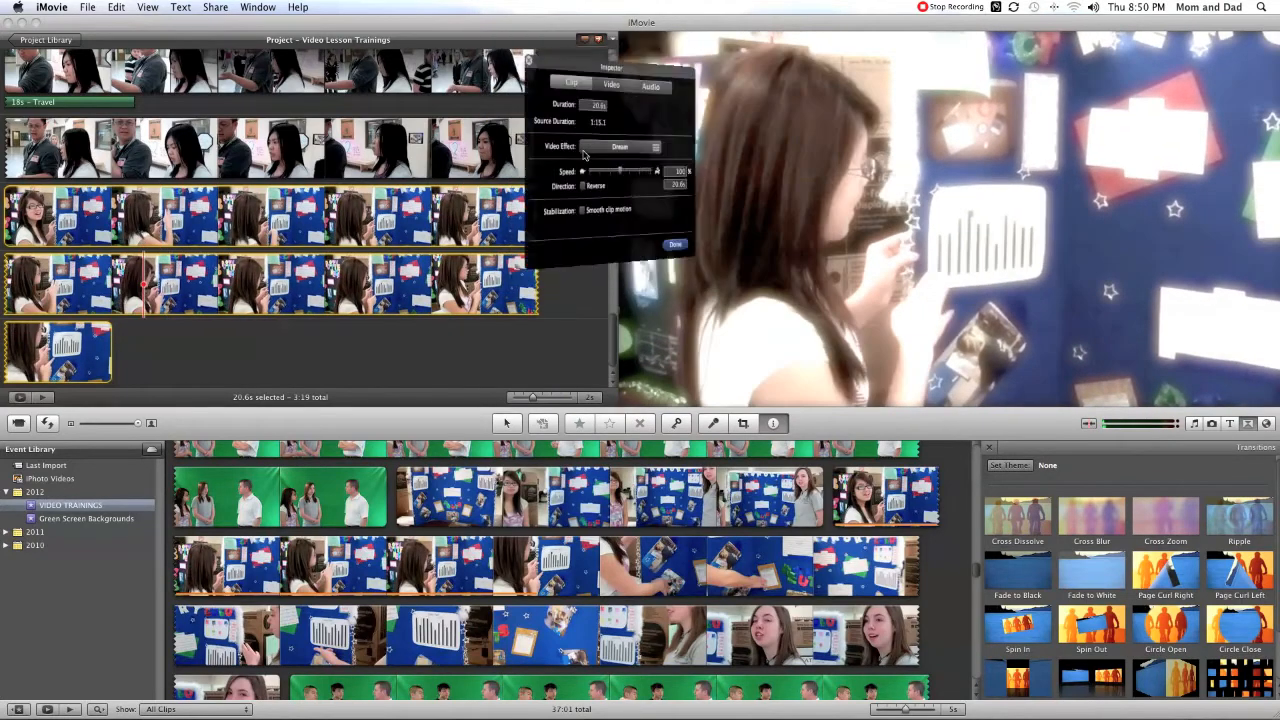
click(707, 249)
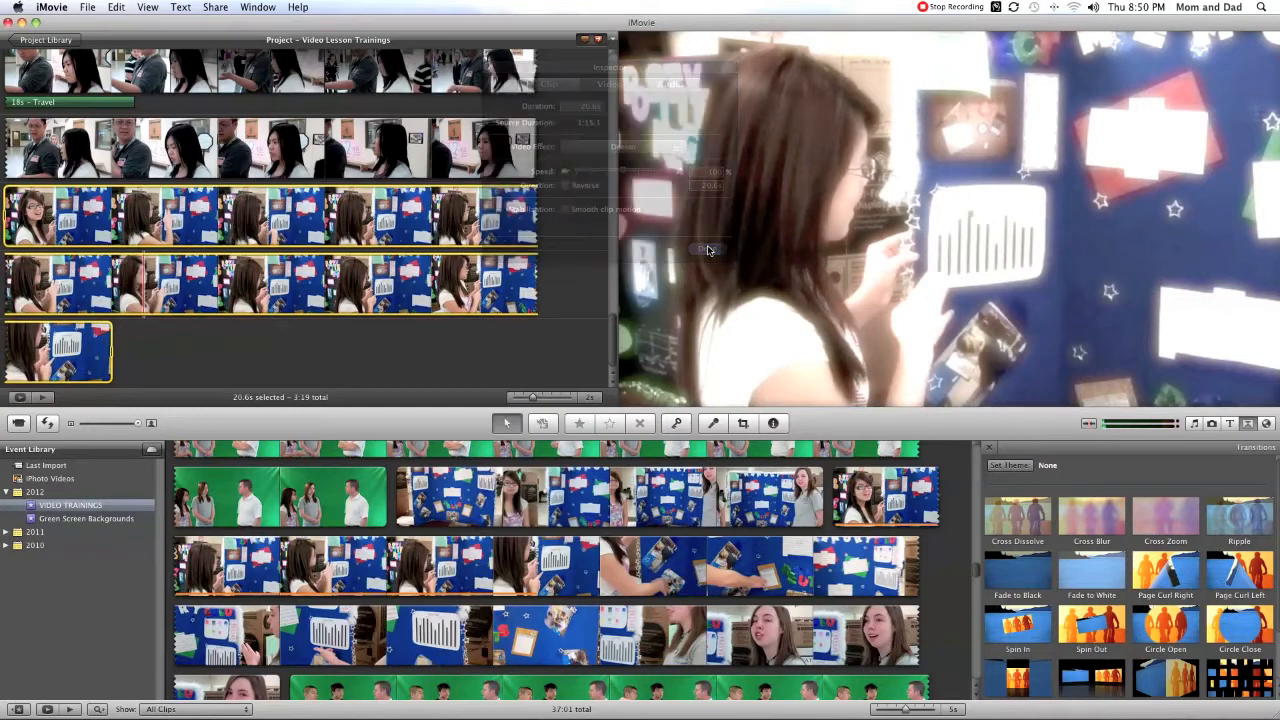
- Reopen the science fair board clip's adjustments and preview the available video effects, keeping Dream
click(494, 155)
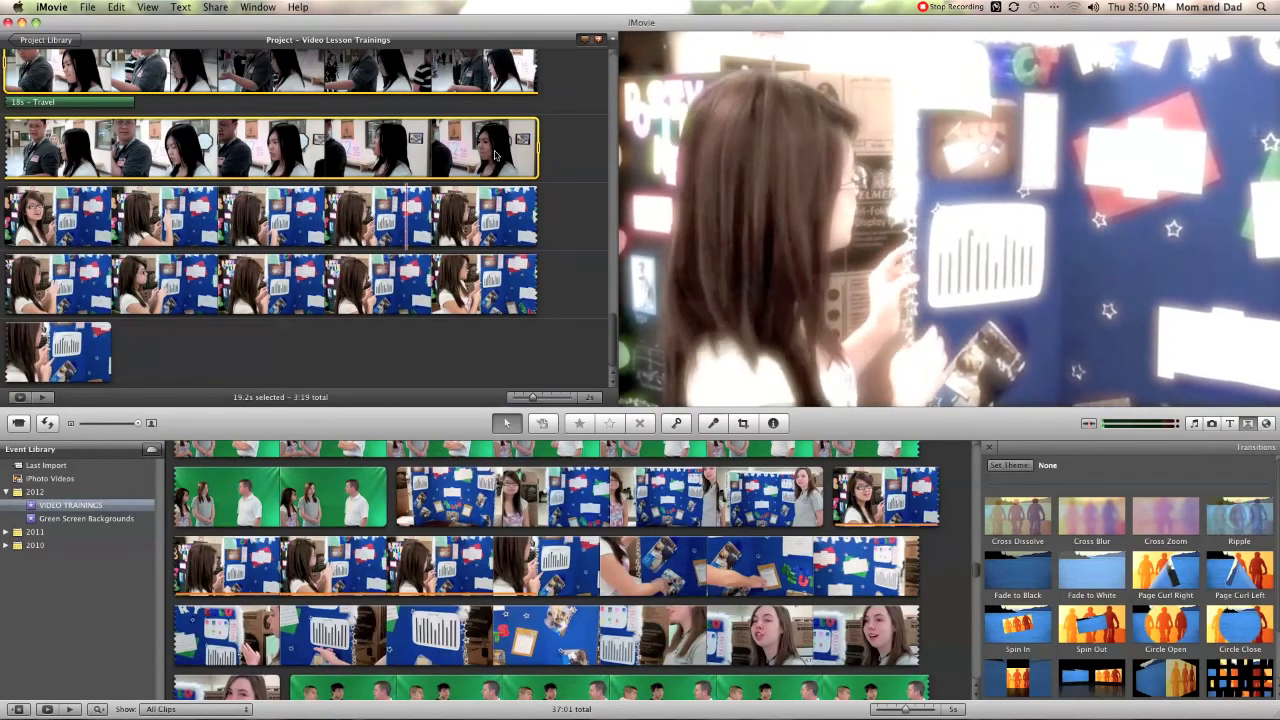
click(433, 207)
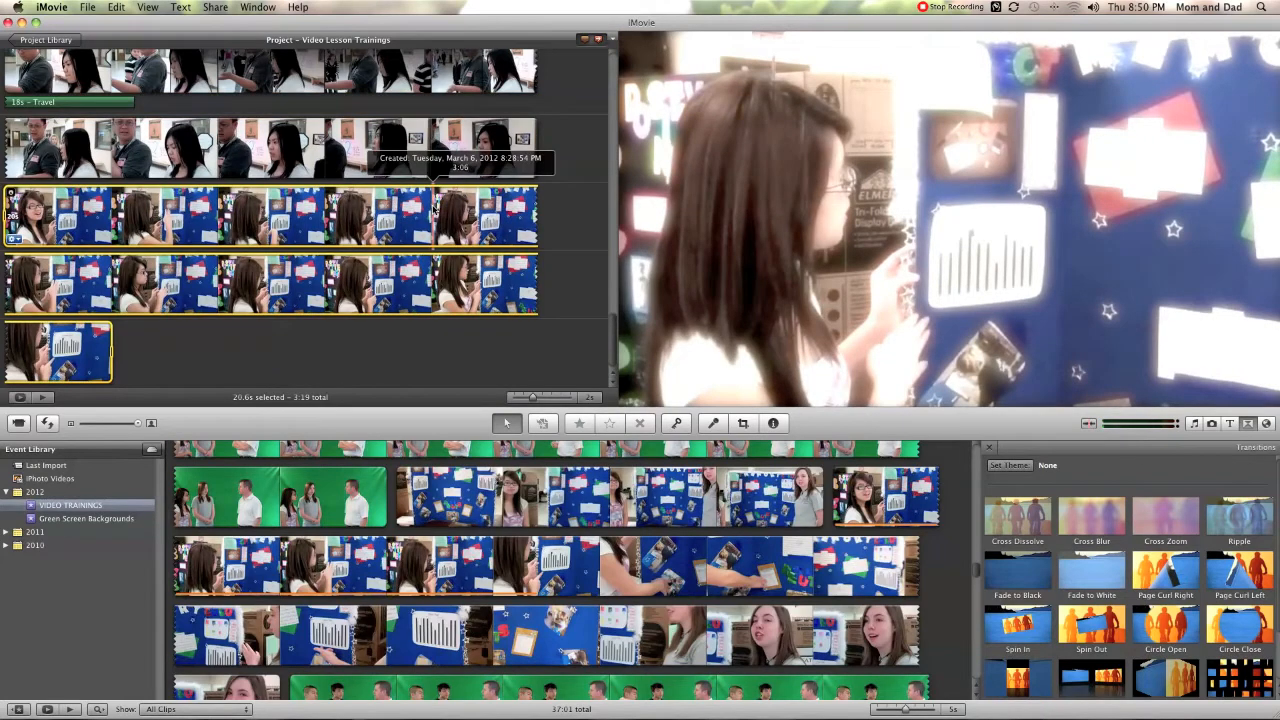
key(i)
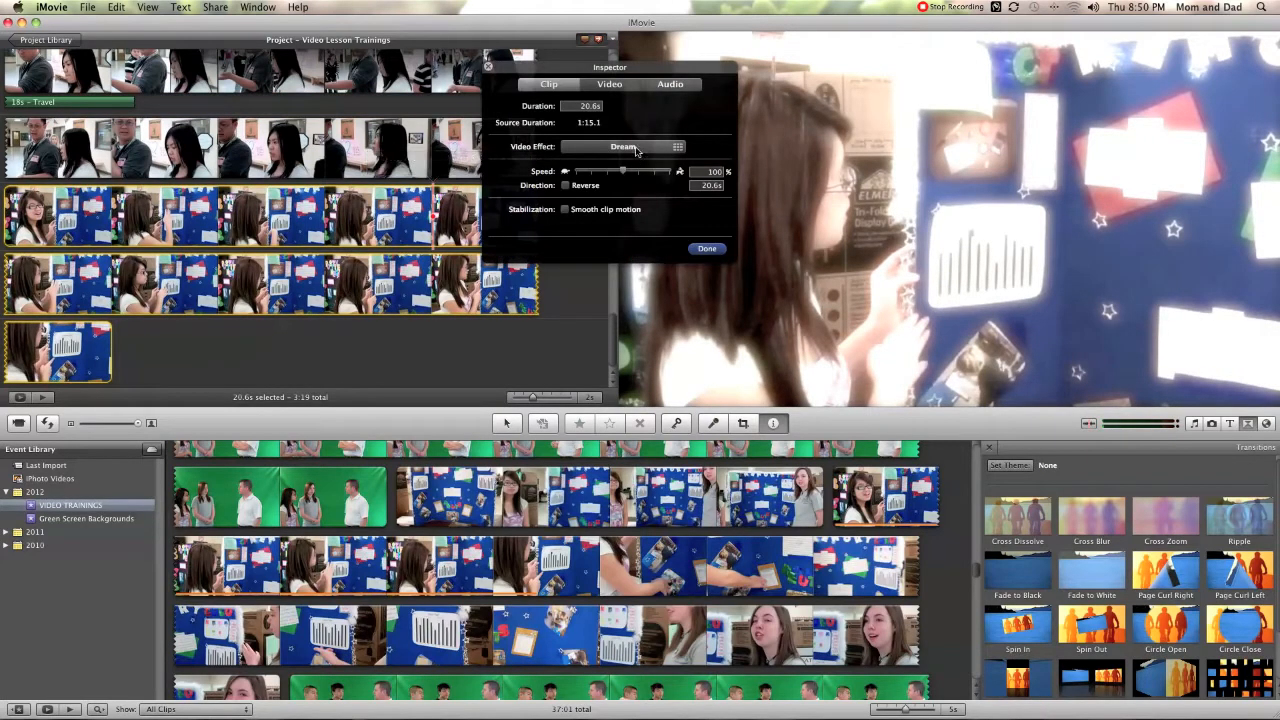
click(636, 148)
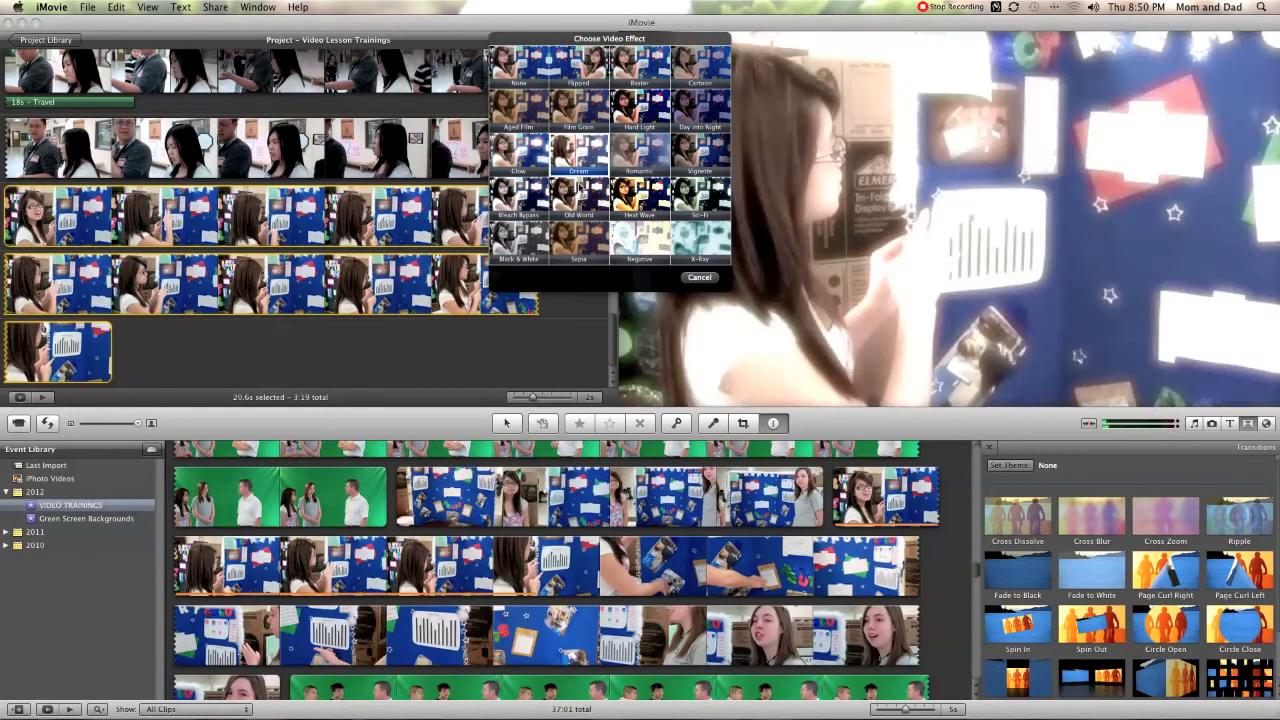
click(699, 278)
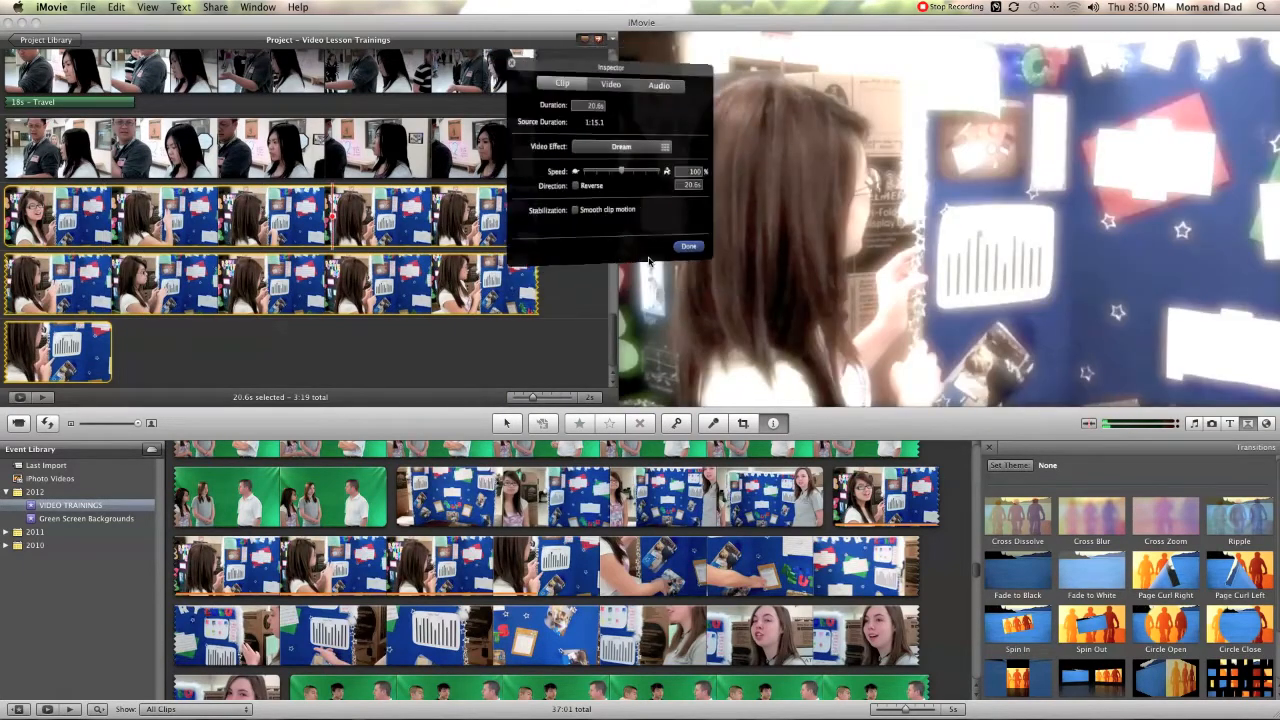
click(712, 251)
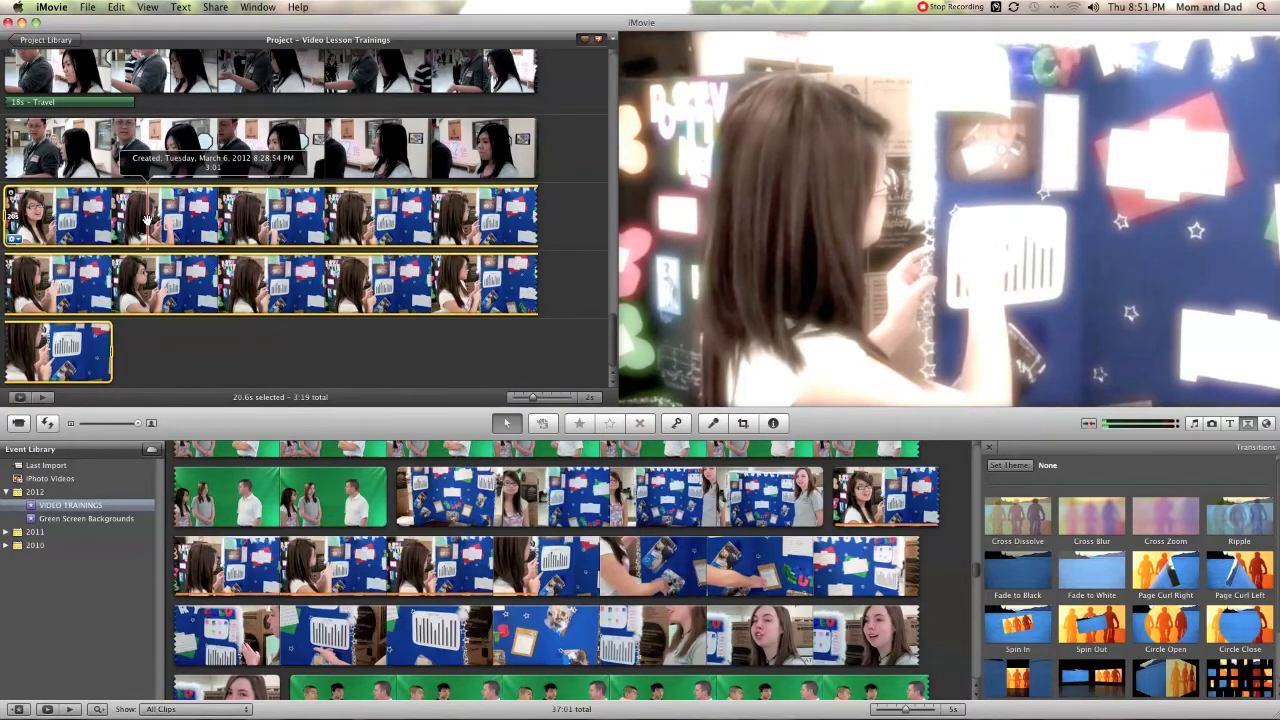
- Split the science fair board clip into five pieces at about 3:01, 3:04, 3:07 and 3:11 in the project
right_click(147, 218)
click(248, 361)
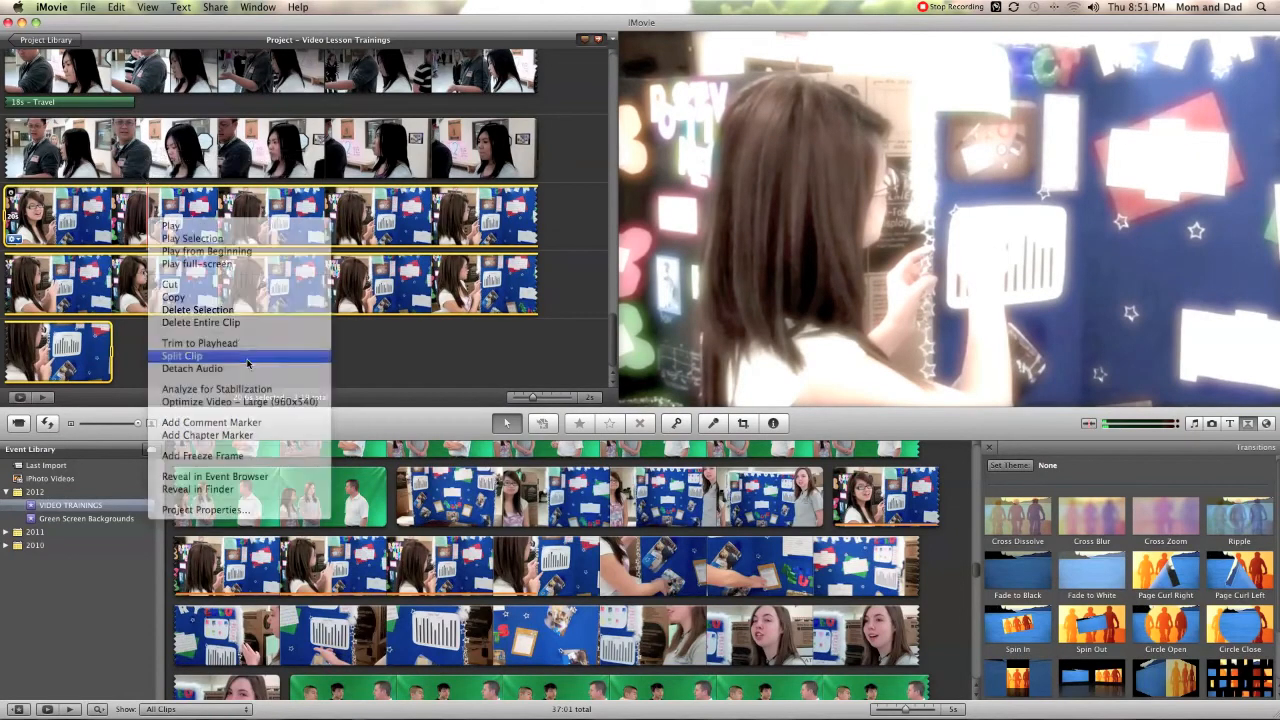
click(380, 228)
right_click(380, 228)
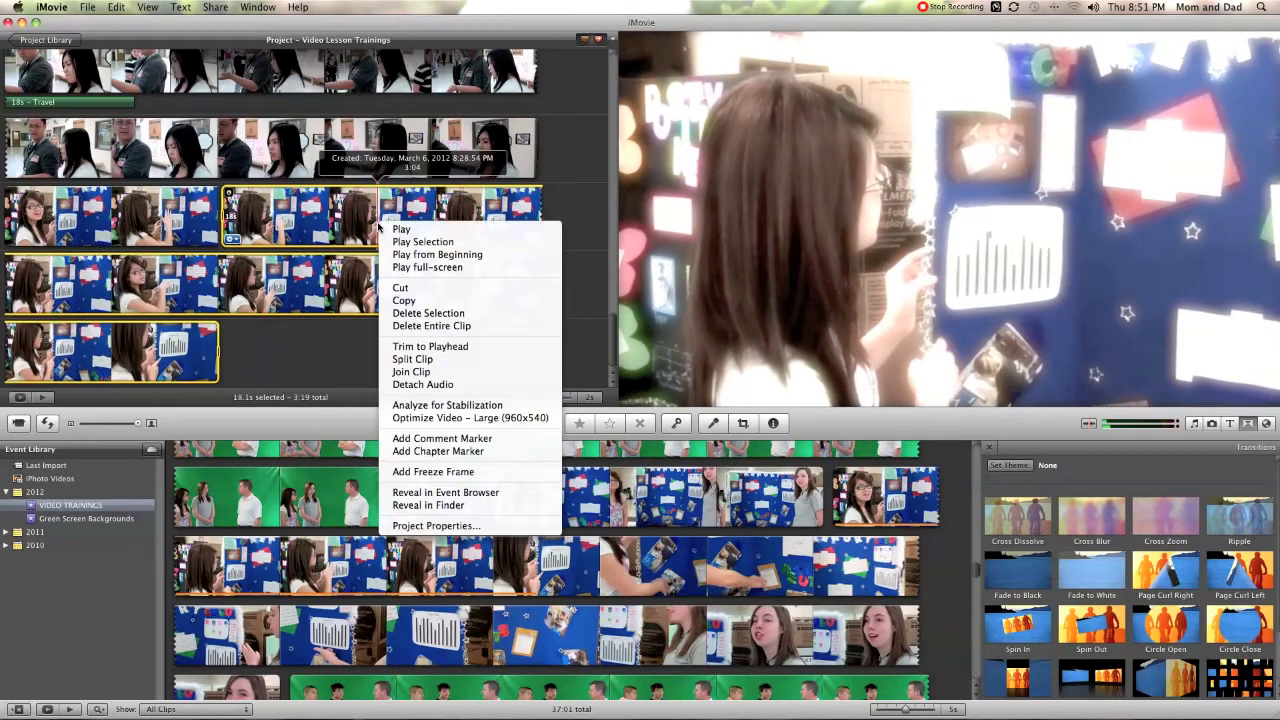
click(413, 361)
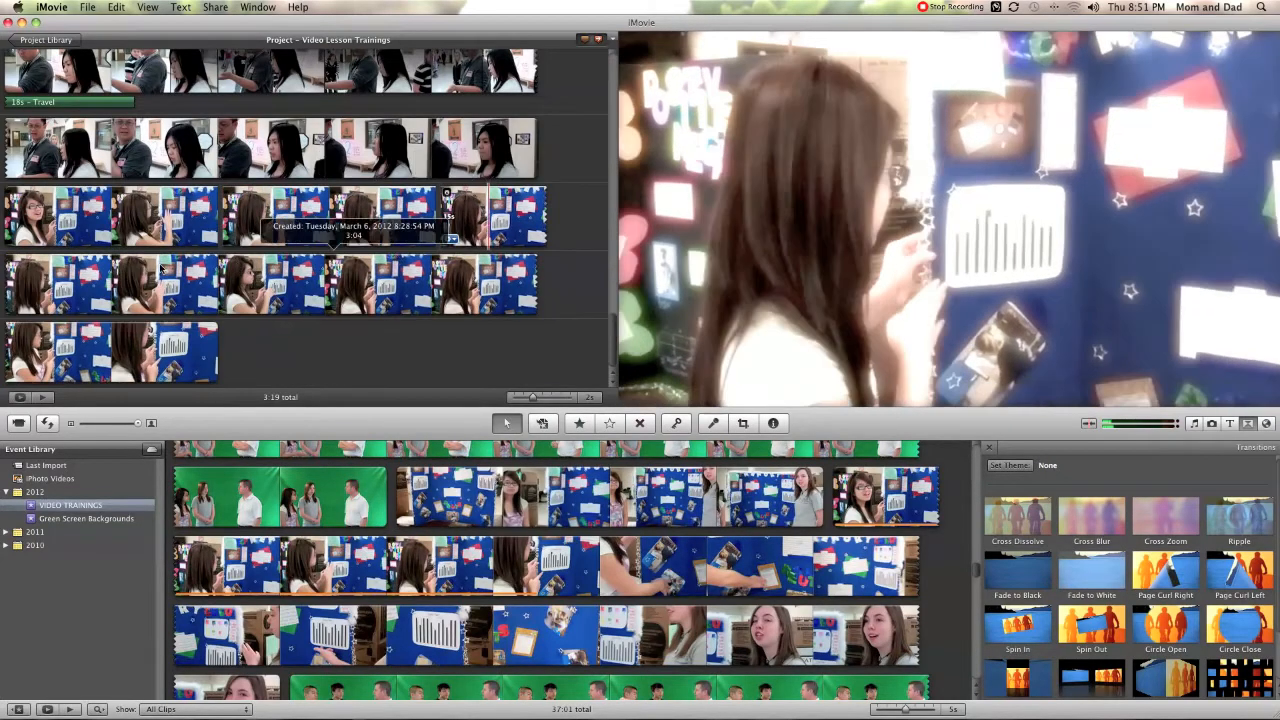
right_click(101, 287)
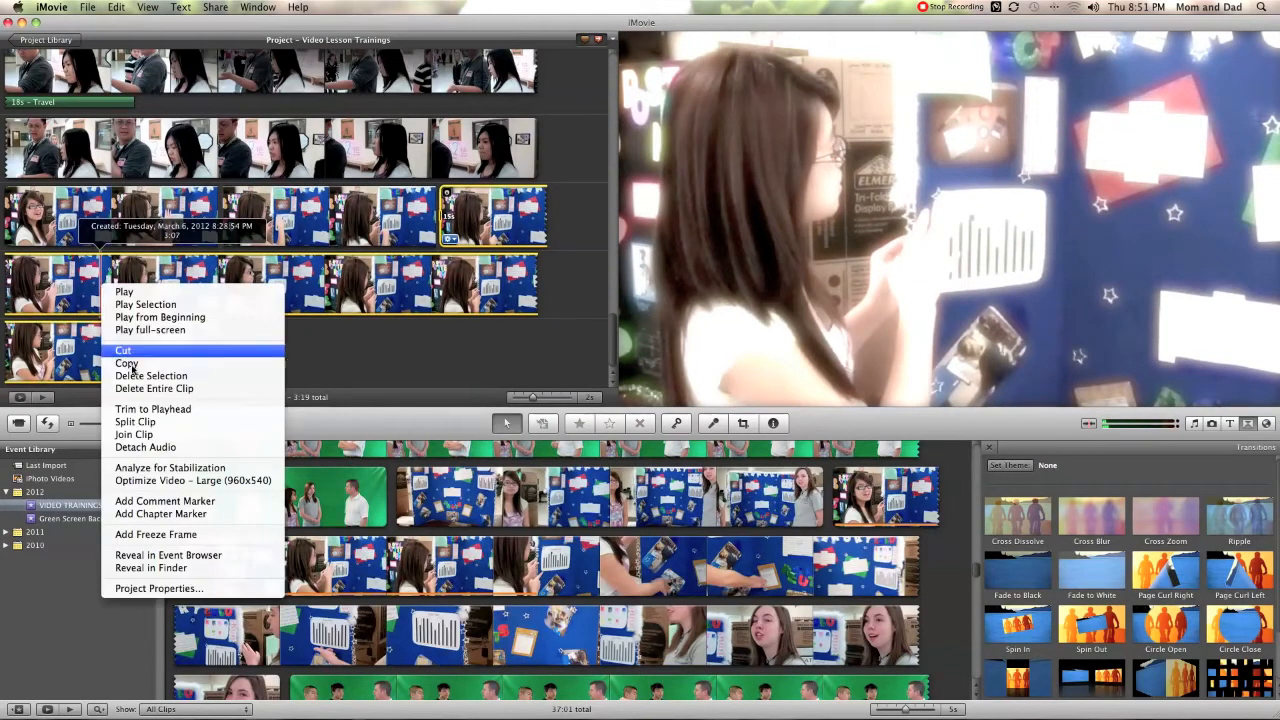
click(138, 422)
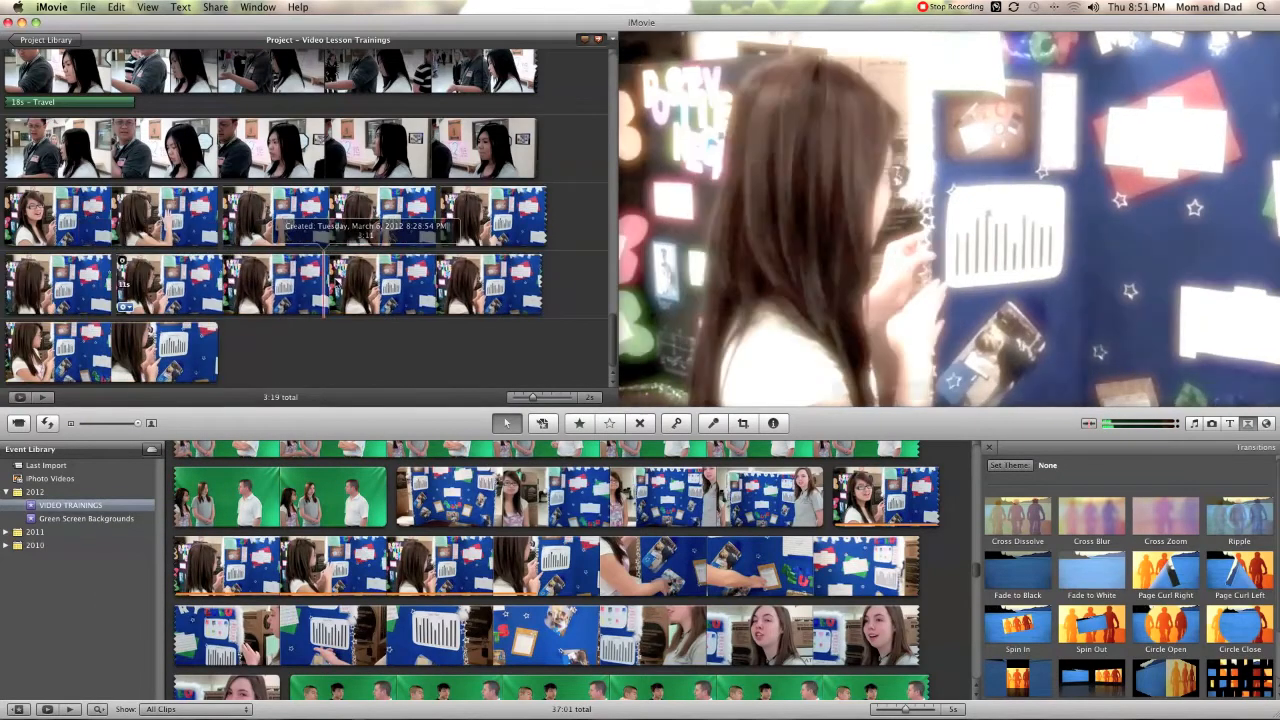
right_click(336, 280)
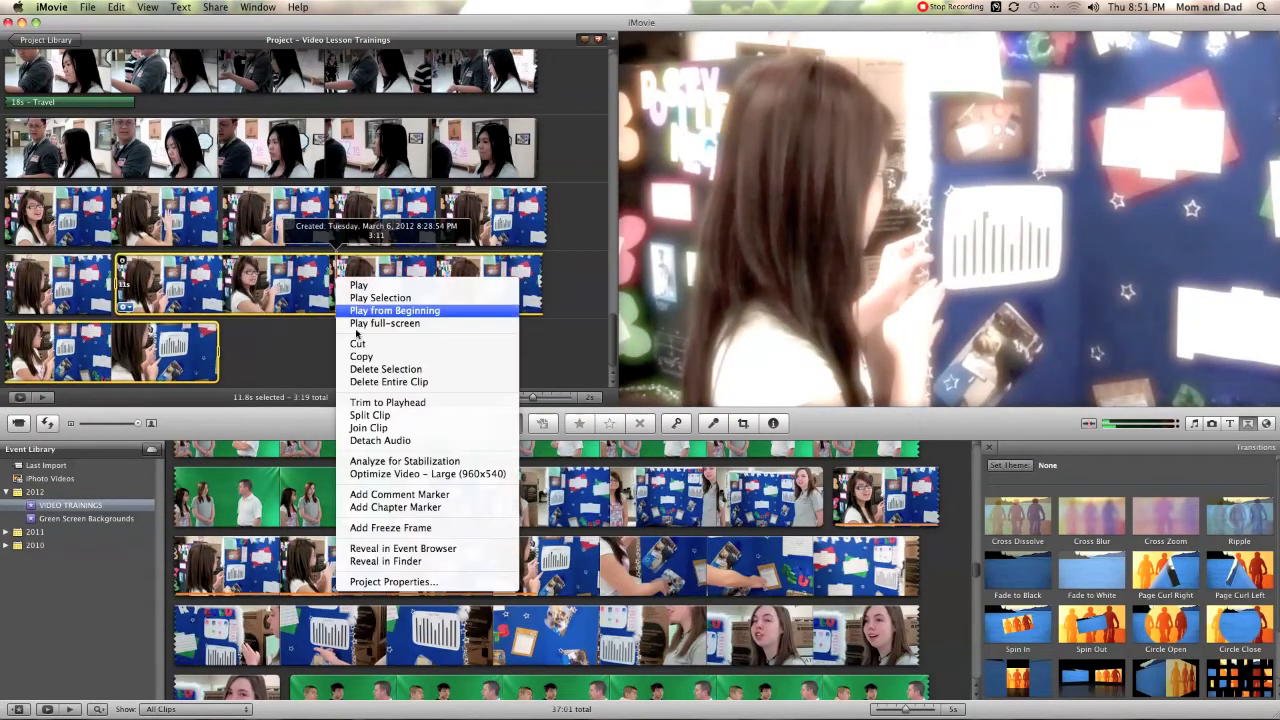
click(391, 420)
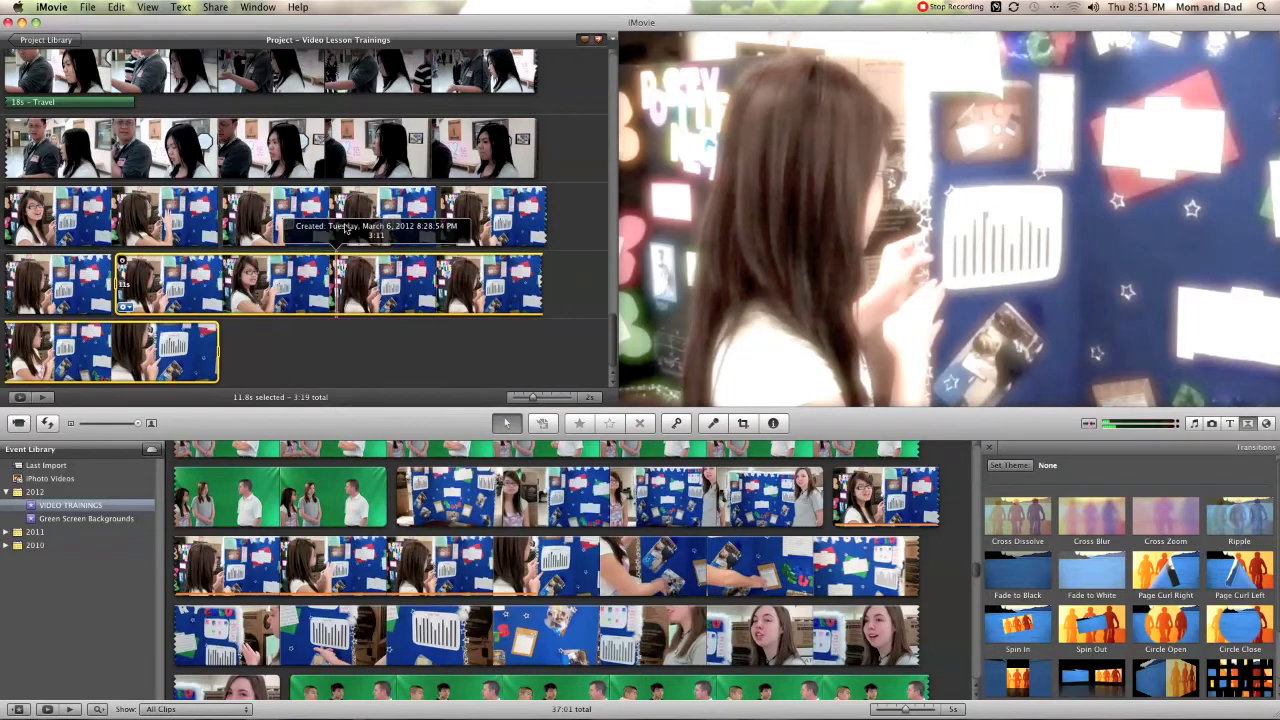
- Change the video effect of the second piece of the science fair board clip to Black & White
click(305, 218)
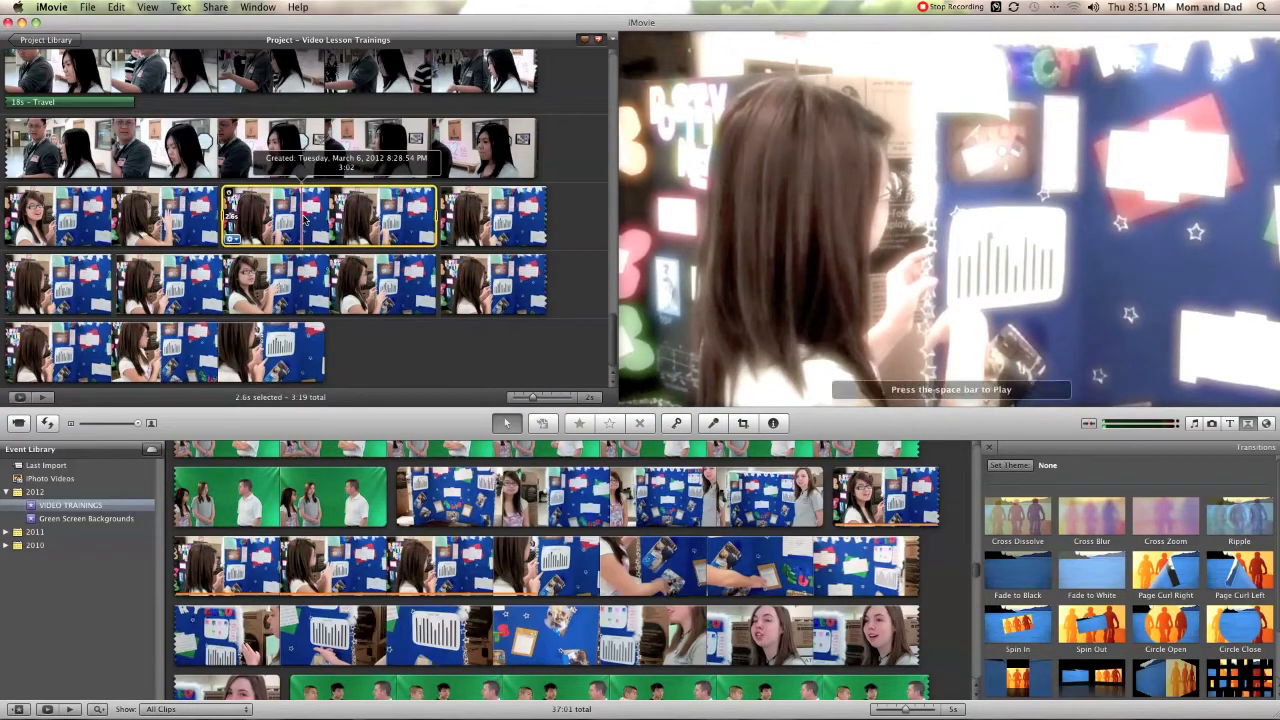
double_click(305, 218)
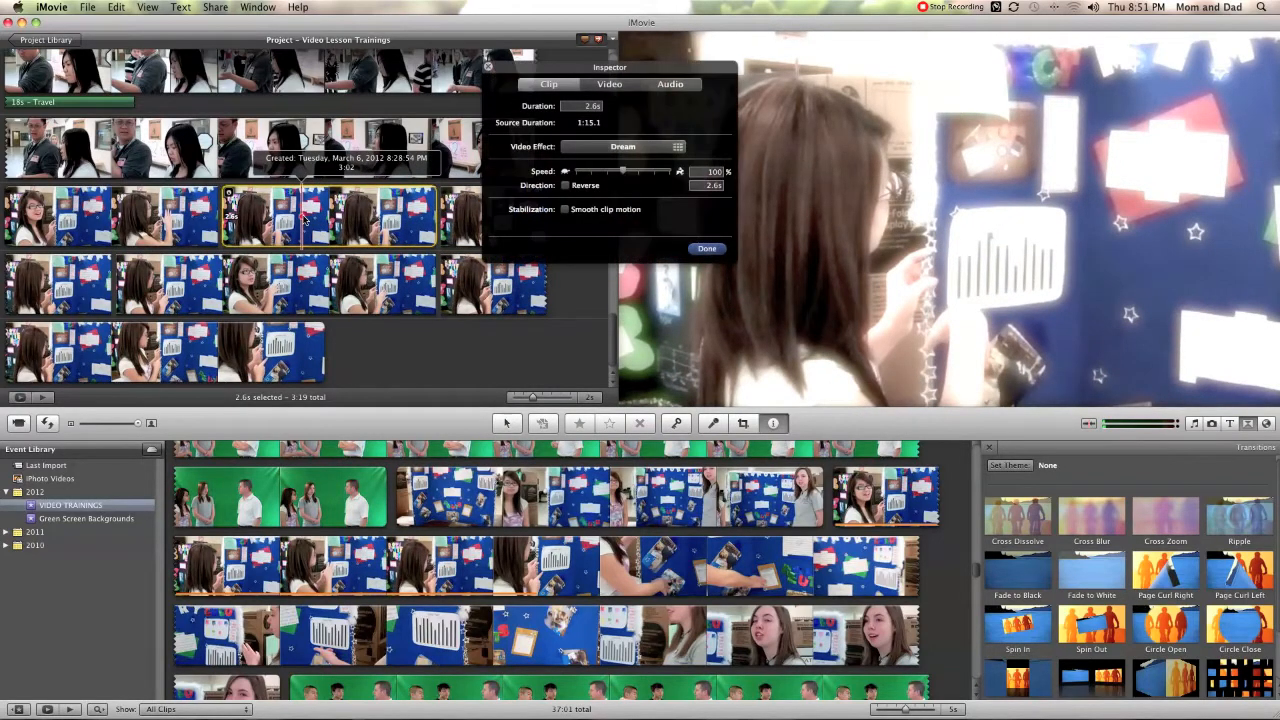
click(621, 147)
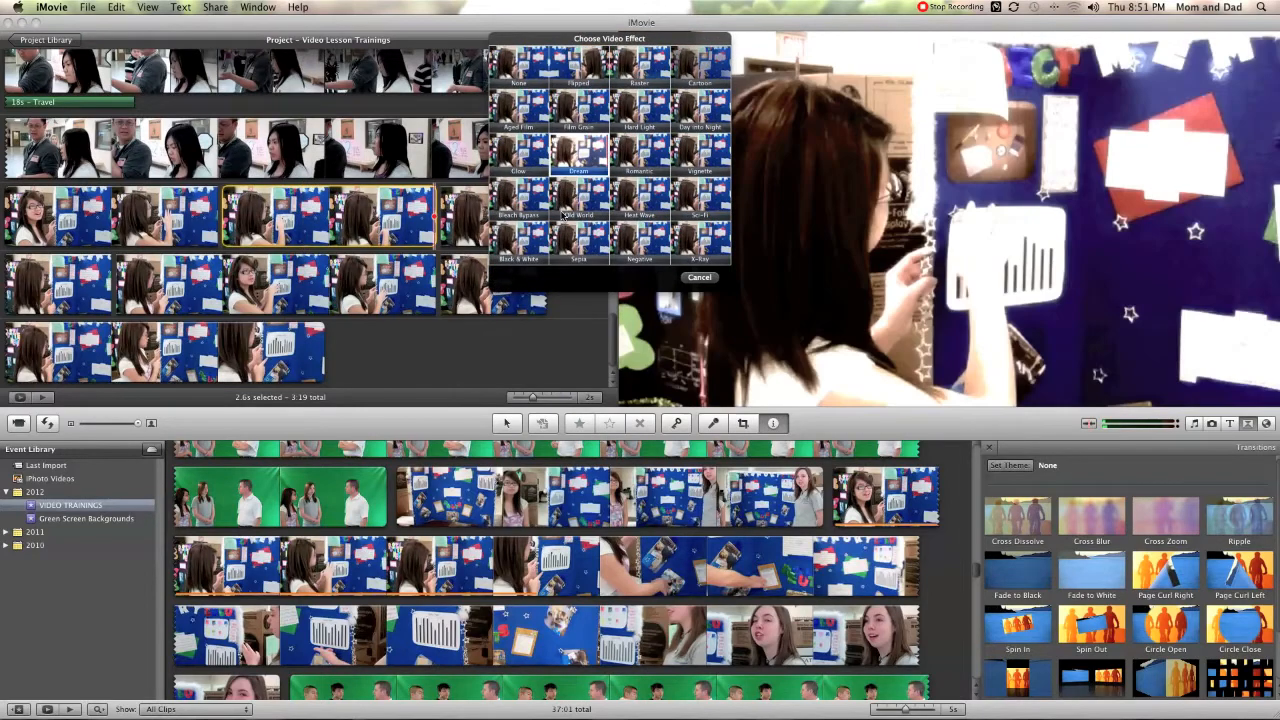
click(540, 240)
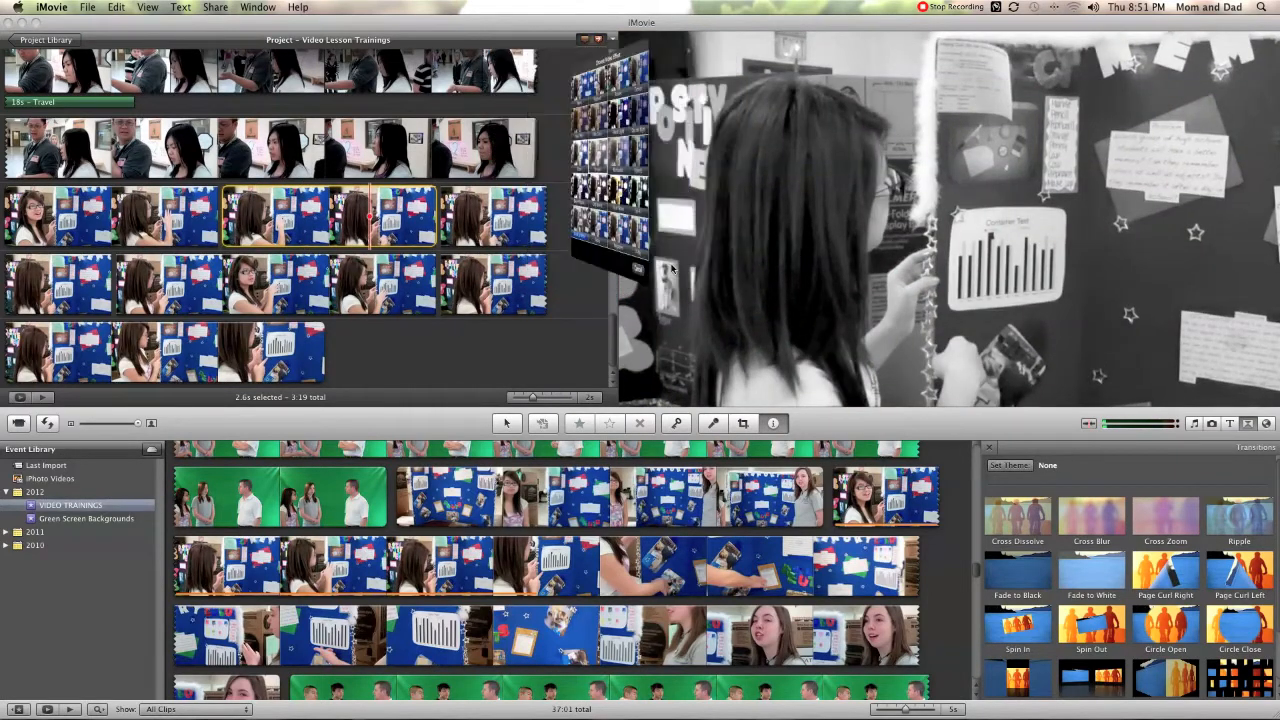
click(706, 249)
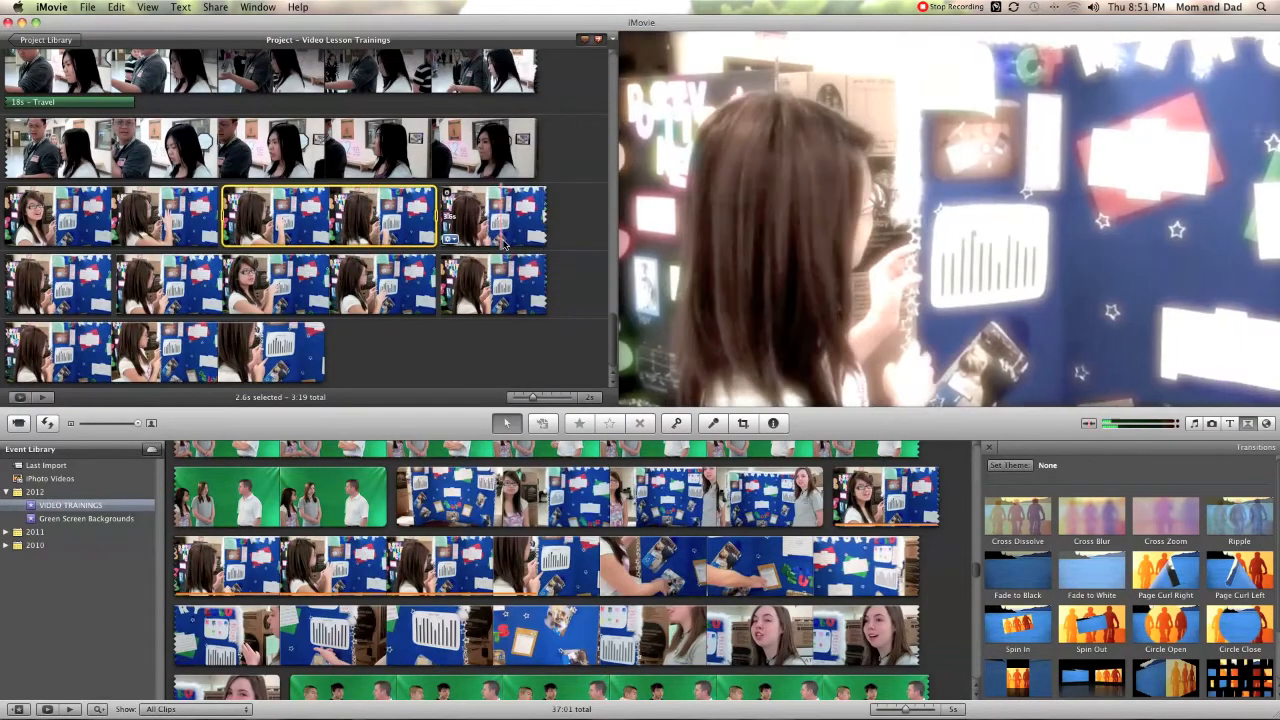
- Change the video effect of the third piece of the science fair board clip to X-Ray
click(505, 243)
double_click(505, 243)
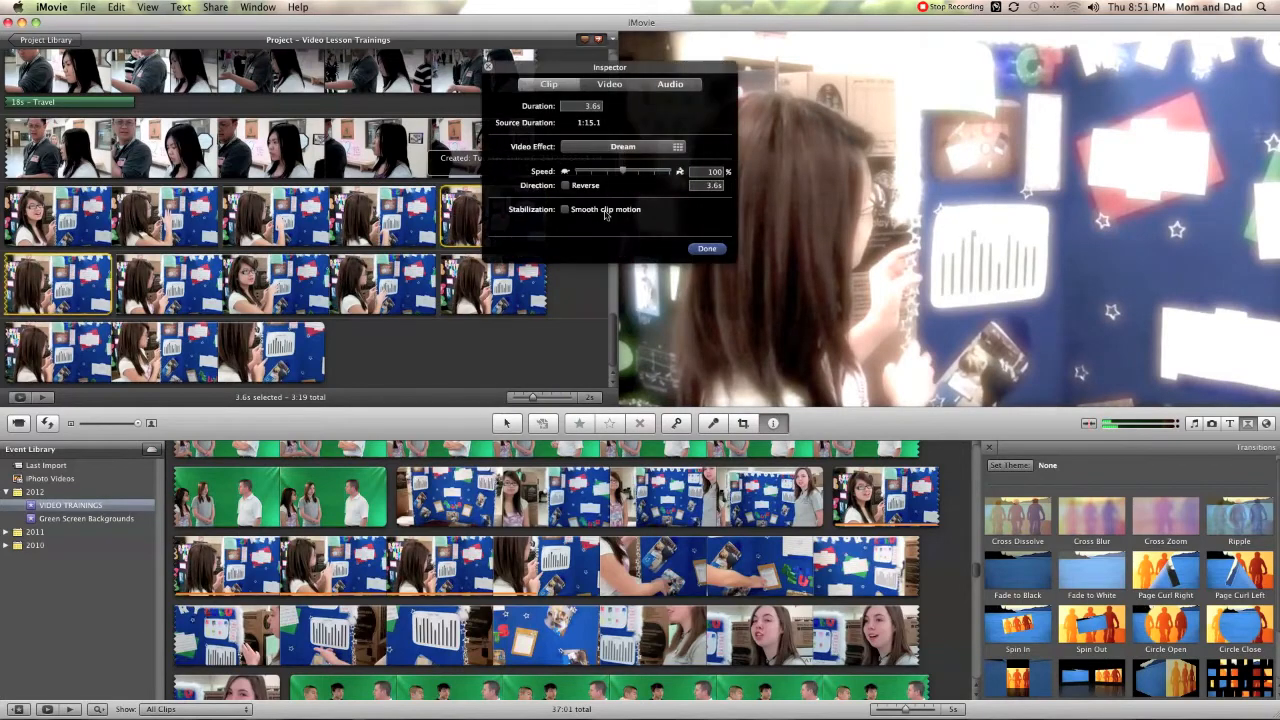
click(605, 148)
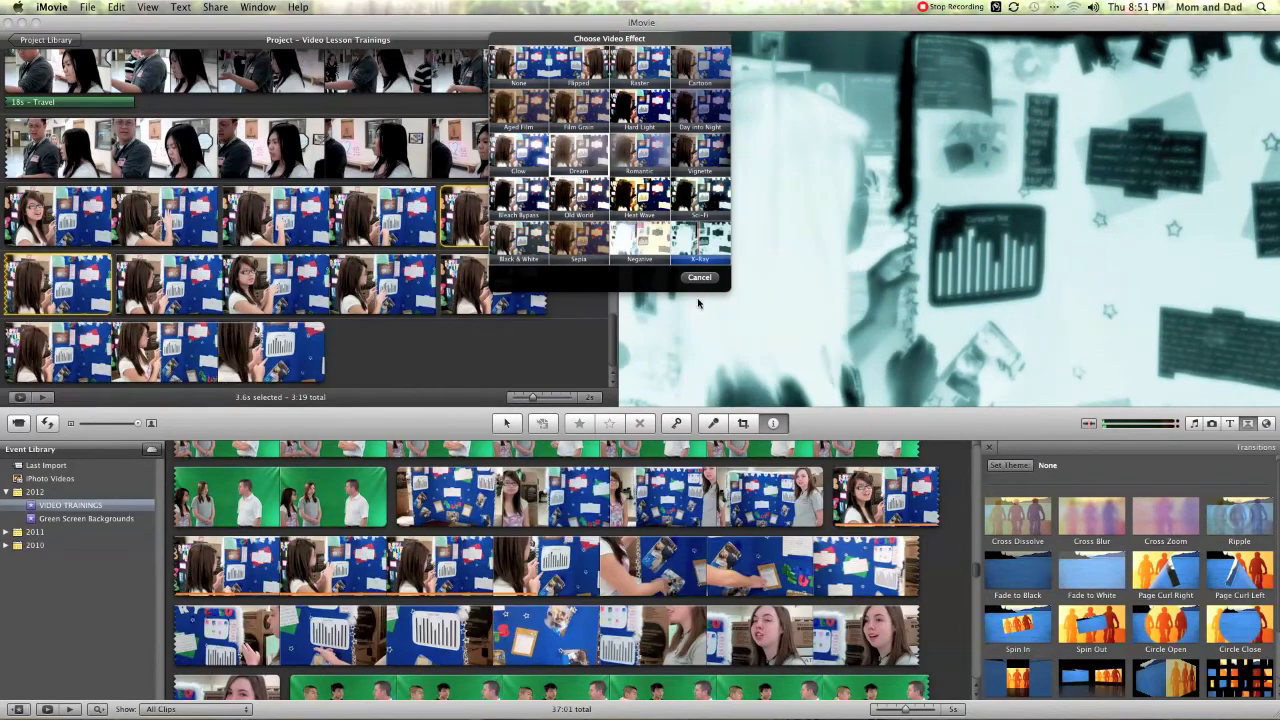
click(699, 279)
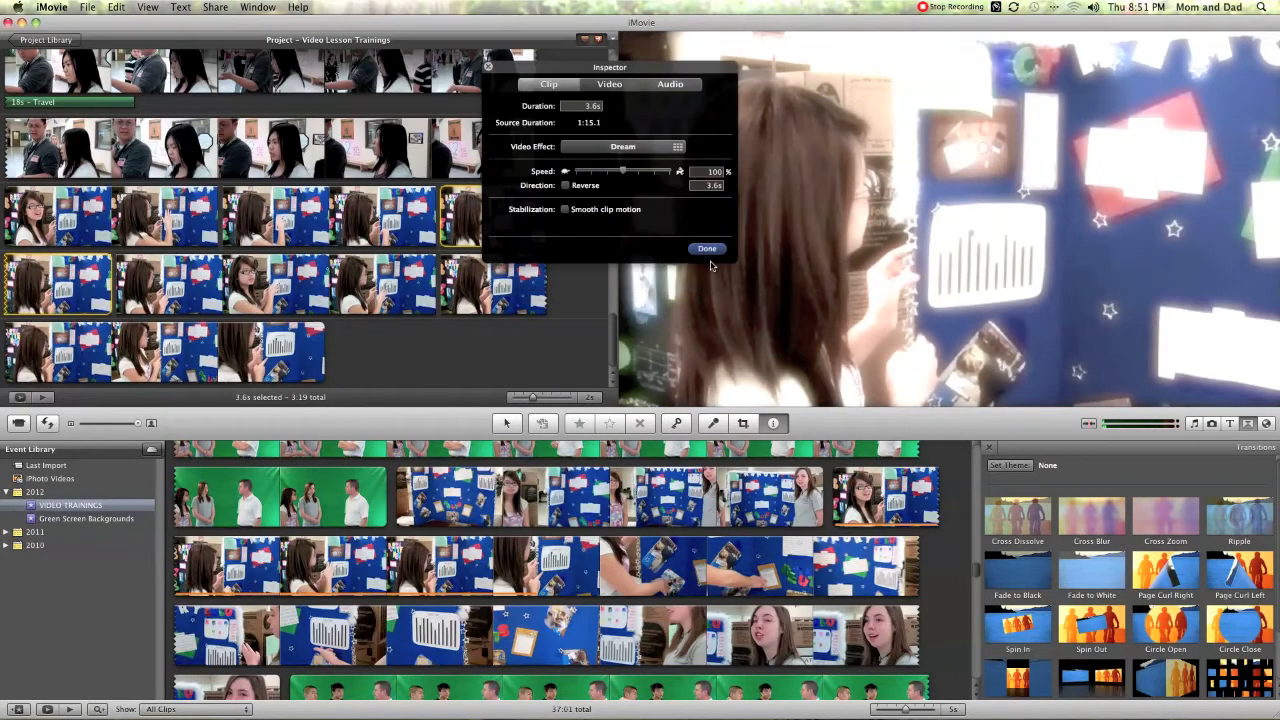
click(641, 152)
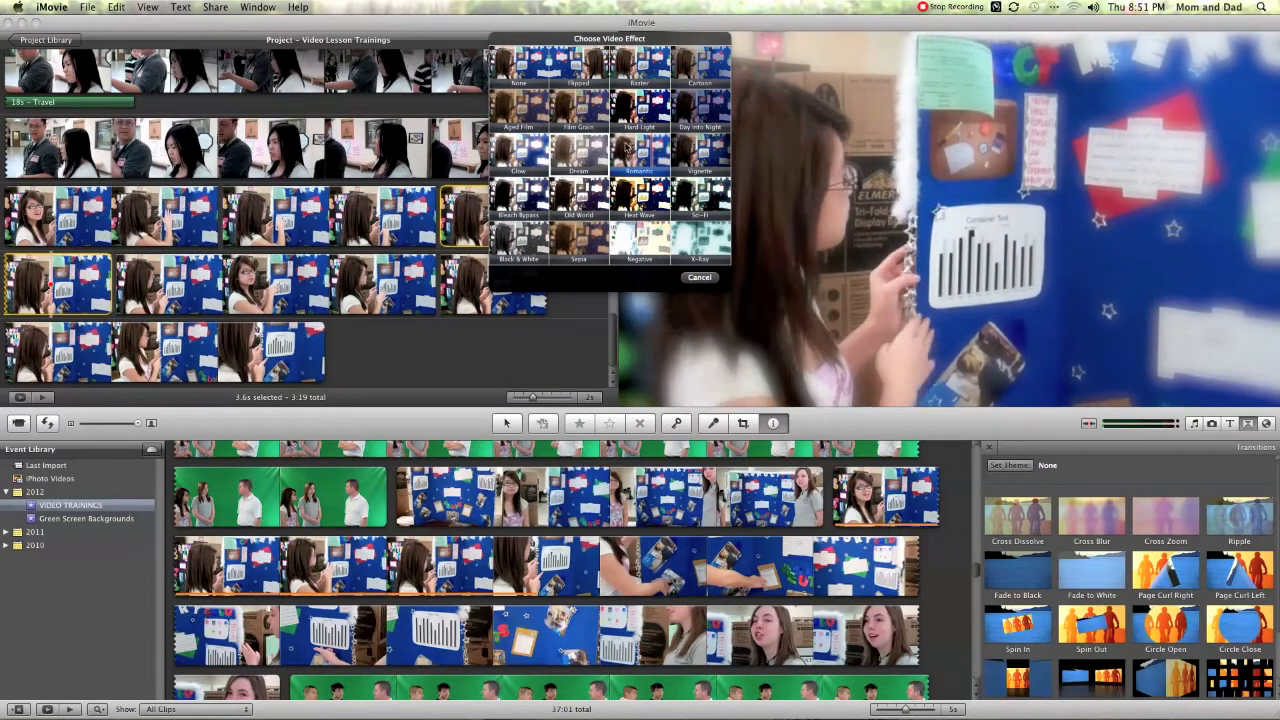
click(703, 248)
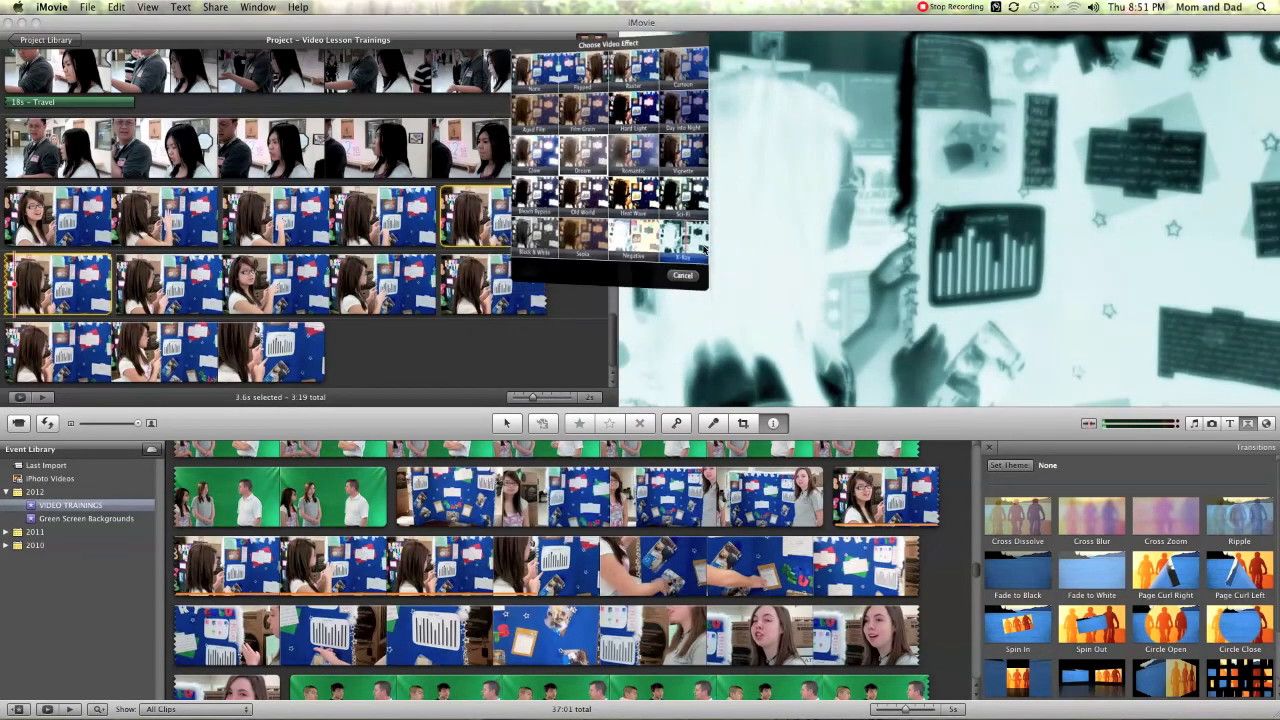
click(699, 251)
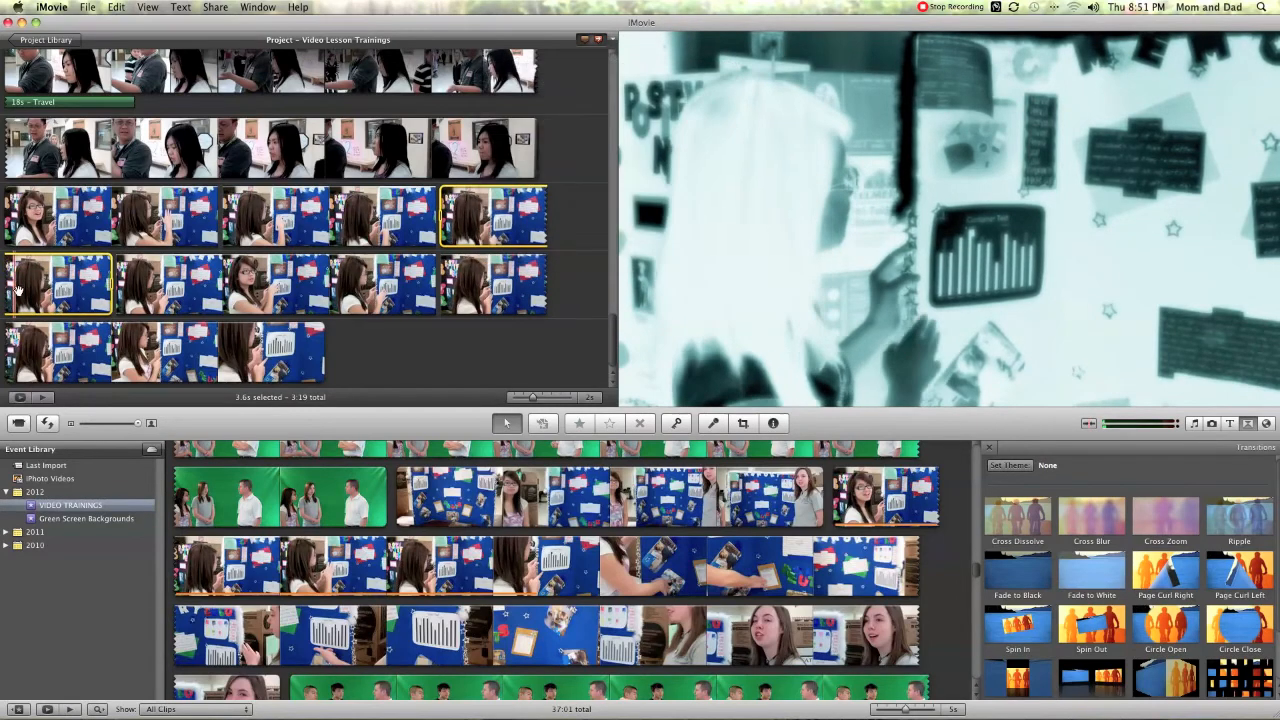
- Increase the playback speed of the fourth piece of the science fair board clip
click(177, 296)
click(773, 423)
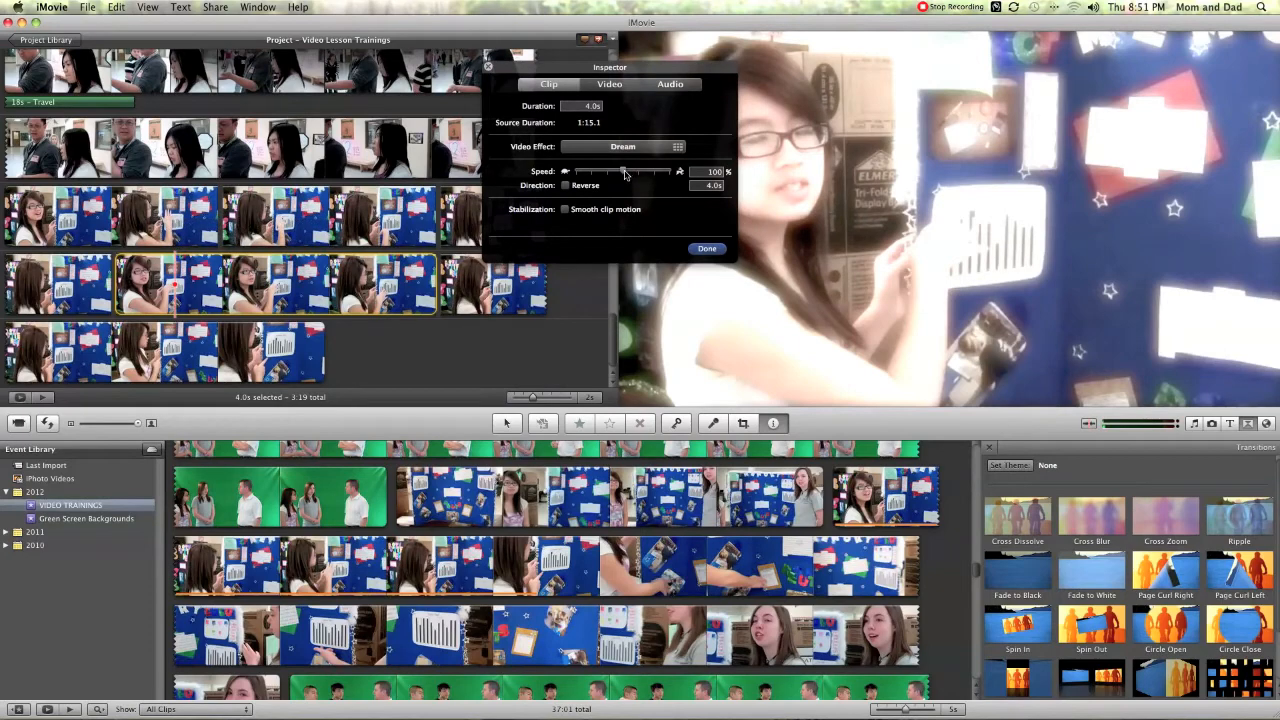
click(698, 249)
- Slow the last piece of the science fair board clip to 75% speed
click(375, 280)
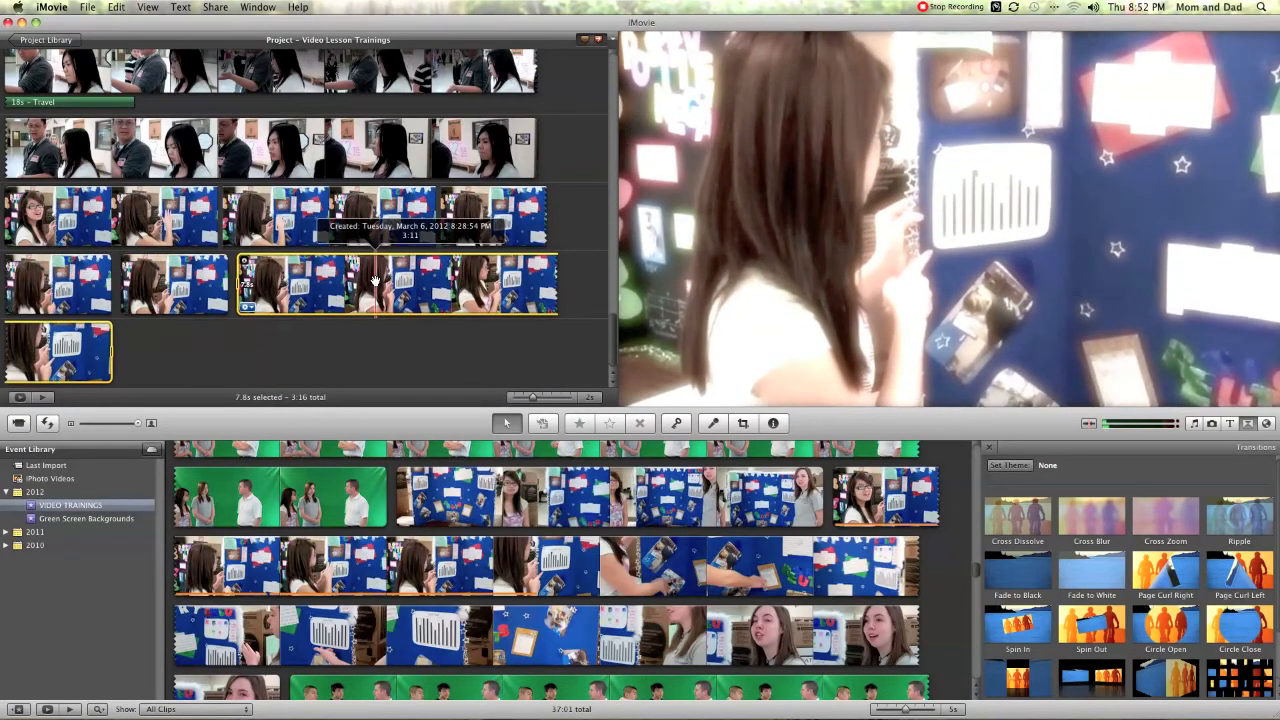
double_click(377, 285)
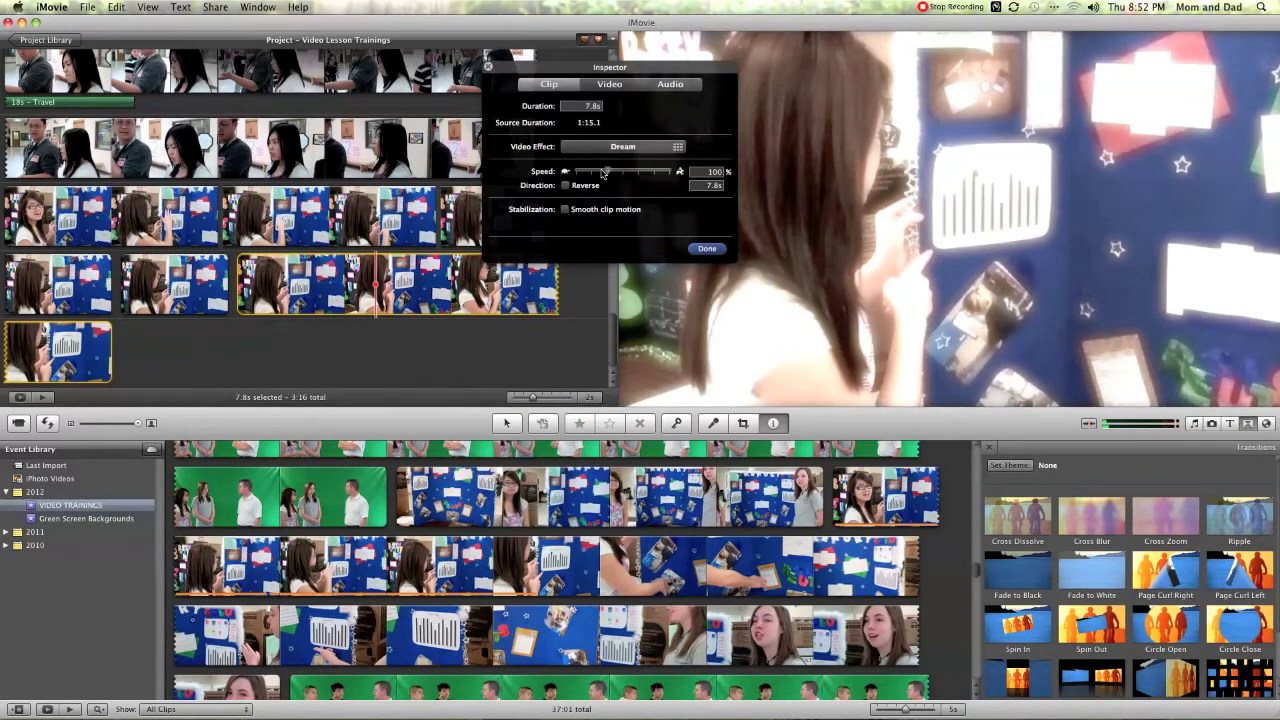
click(603, 173)
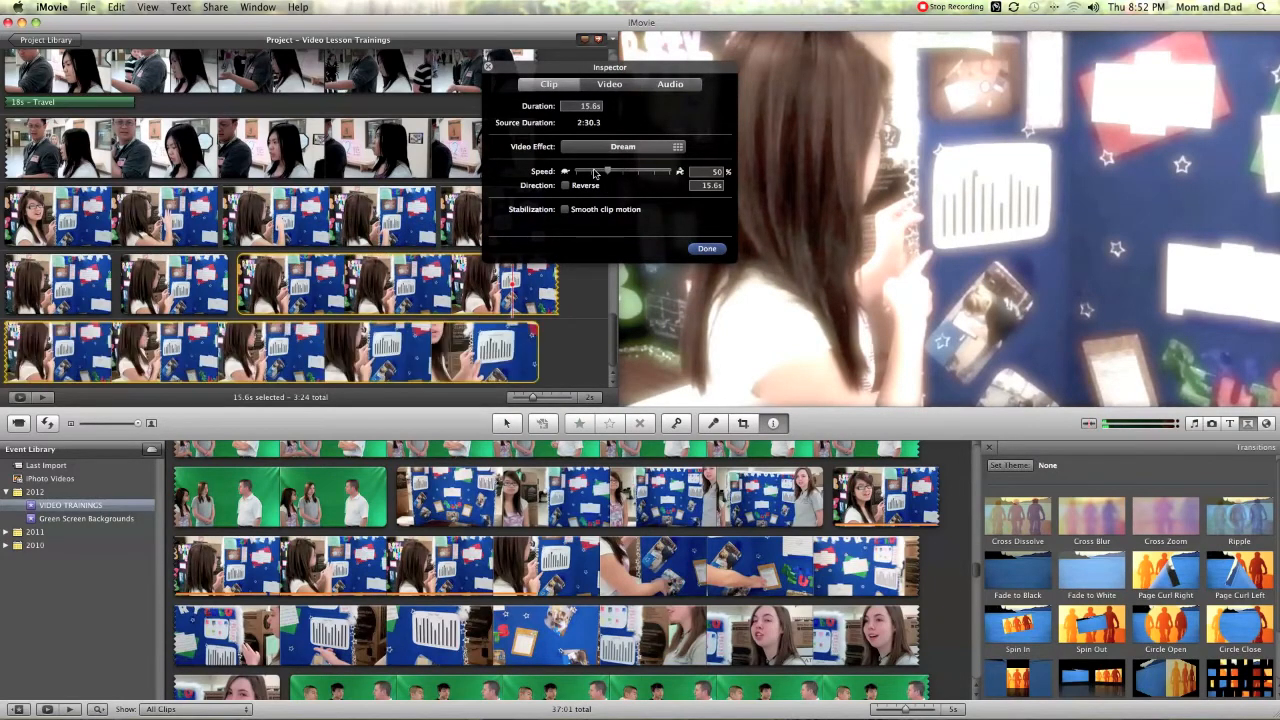
double_click(716, 172)
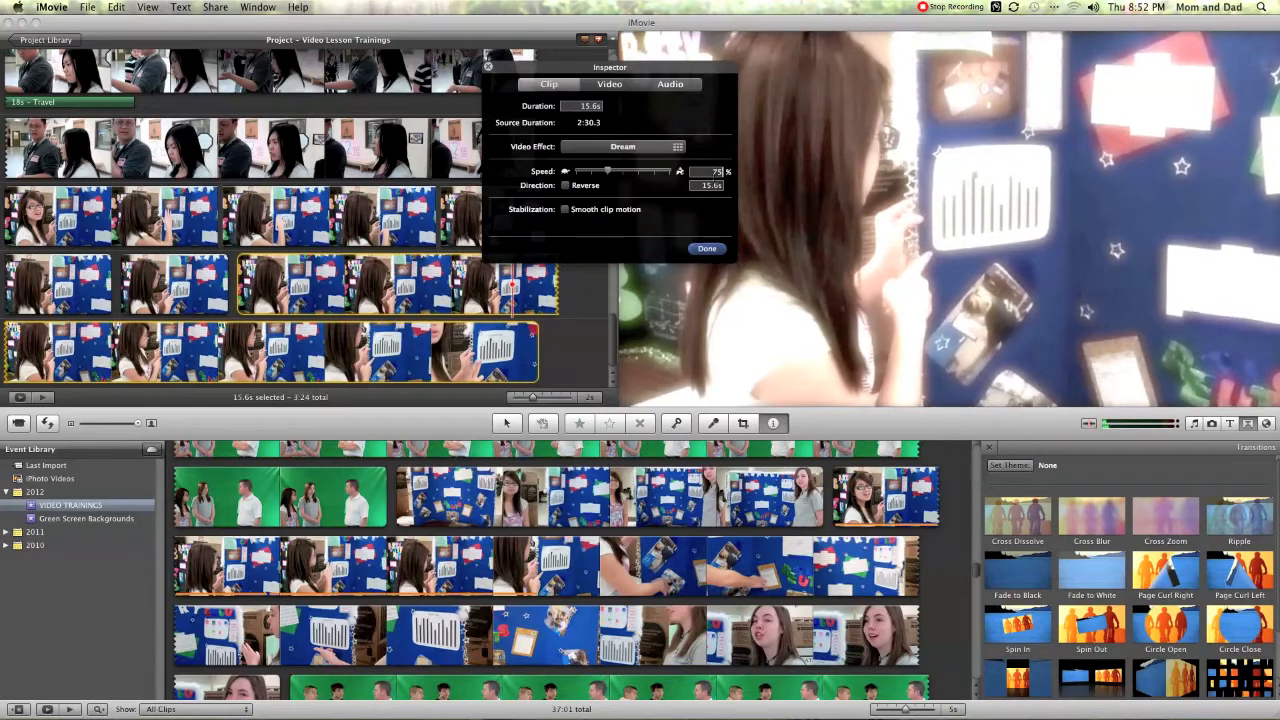
key(Return)
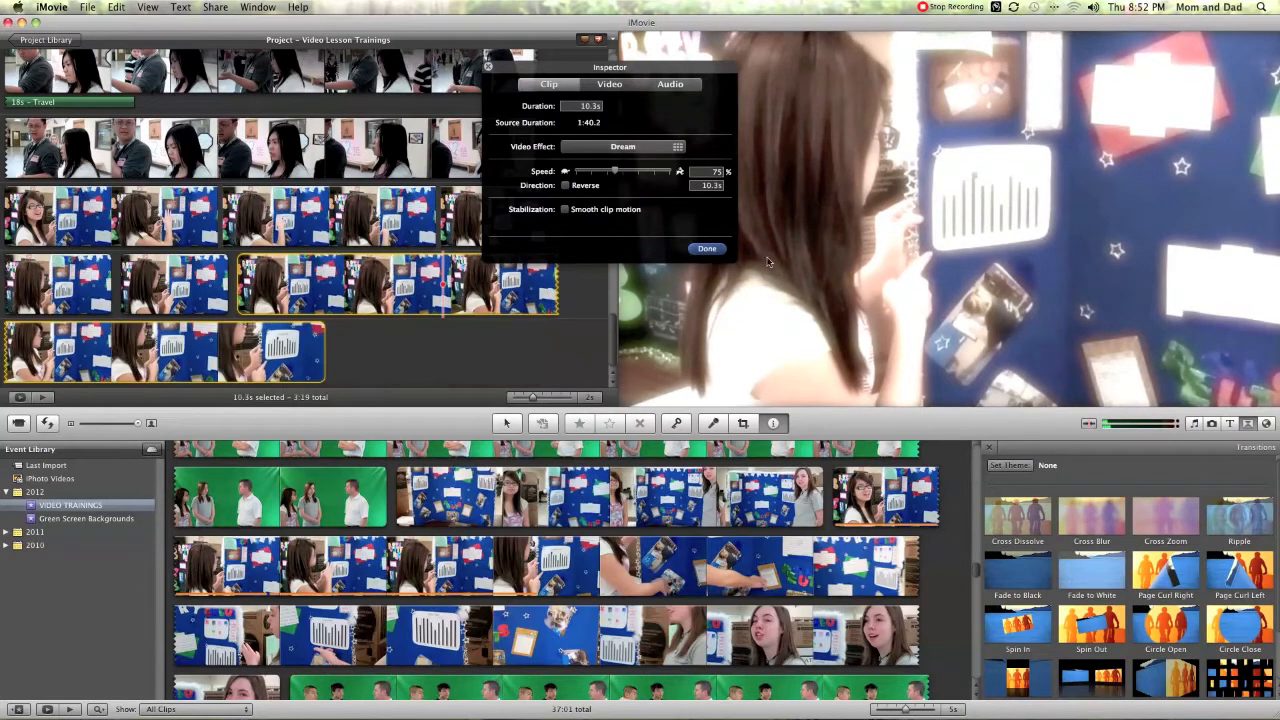
click(707, 249)
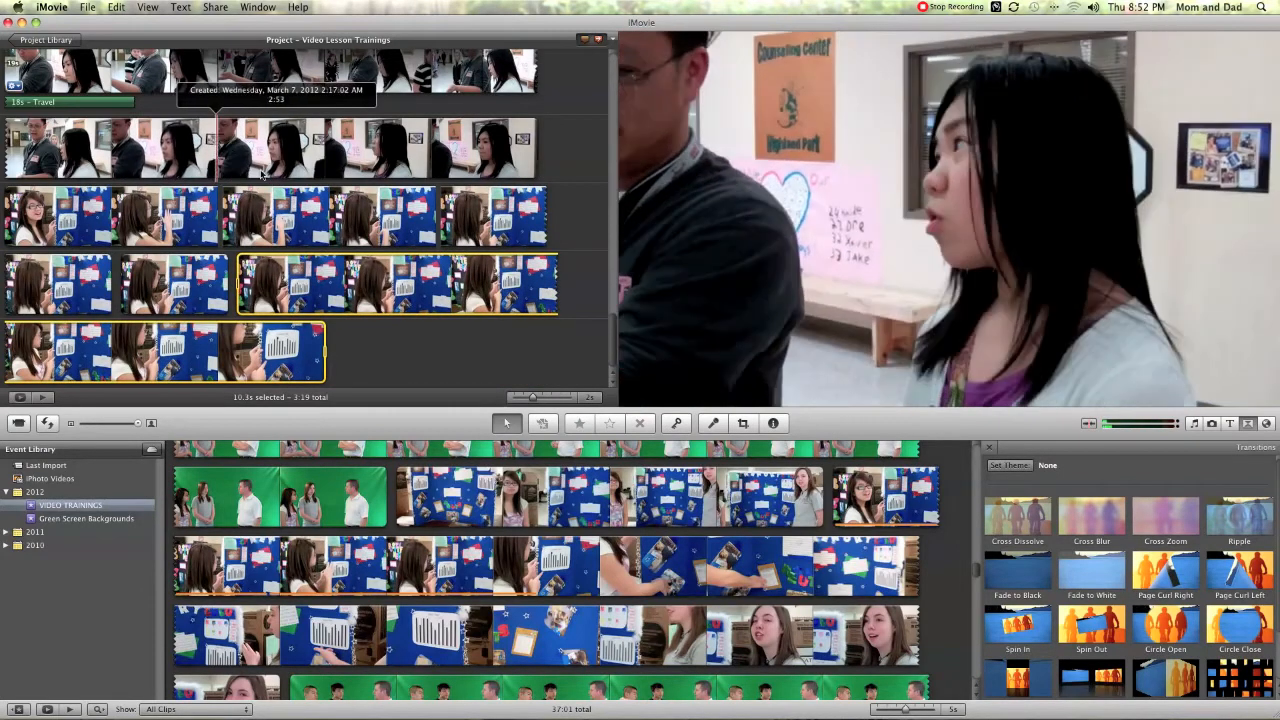
- Play the project from the end of the Travel clip and replay the Black & White piece to review the effects
click(465, 155)
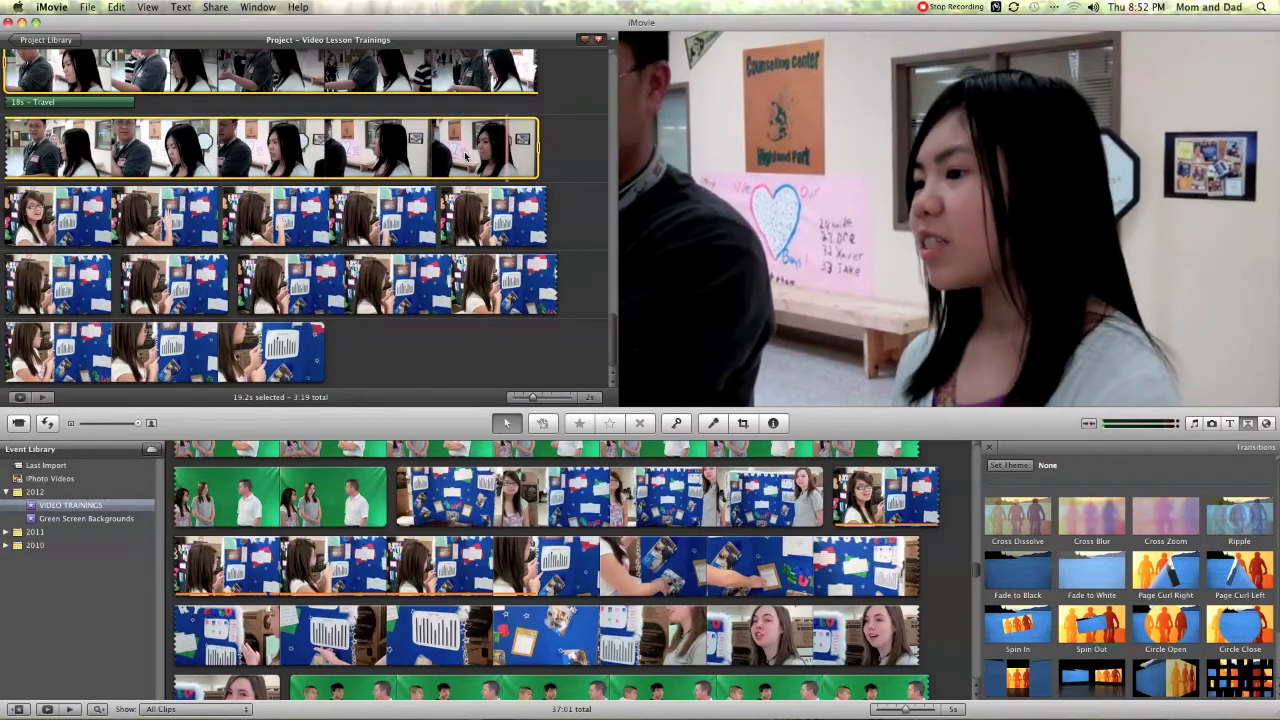
key(space)
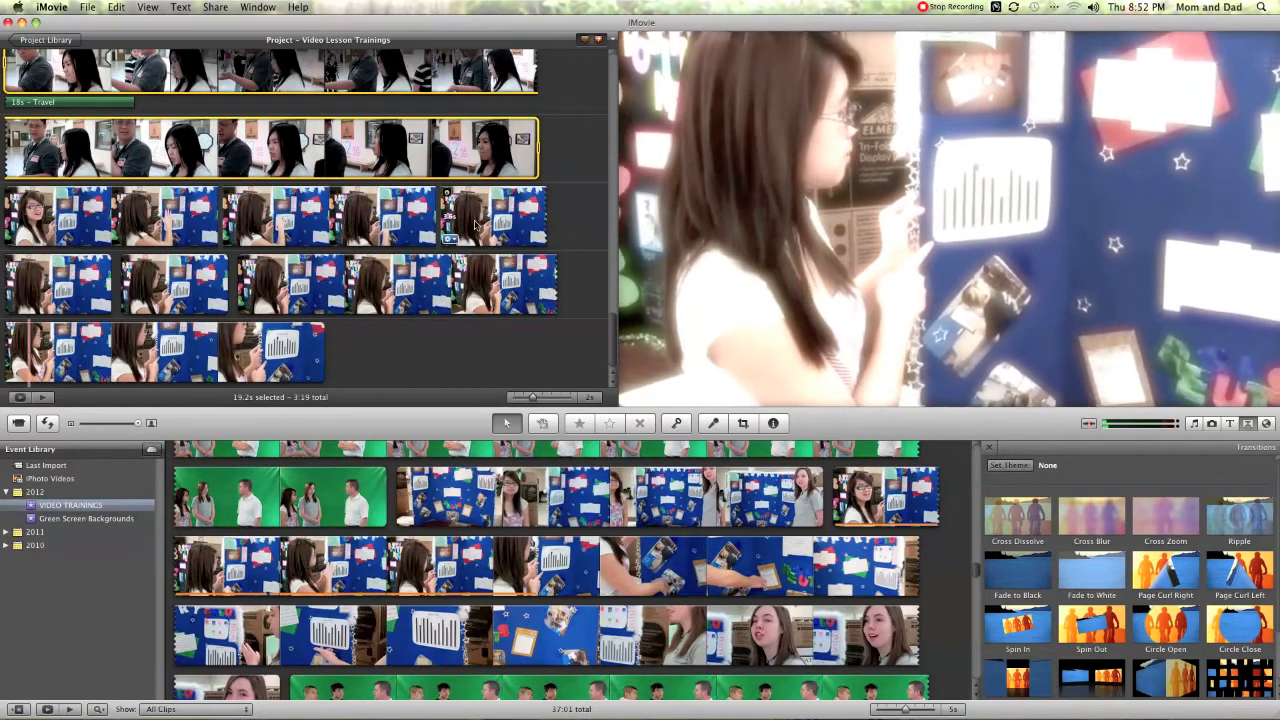
click(475, 229)
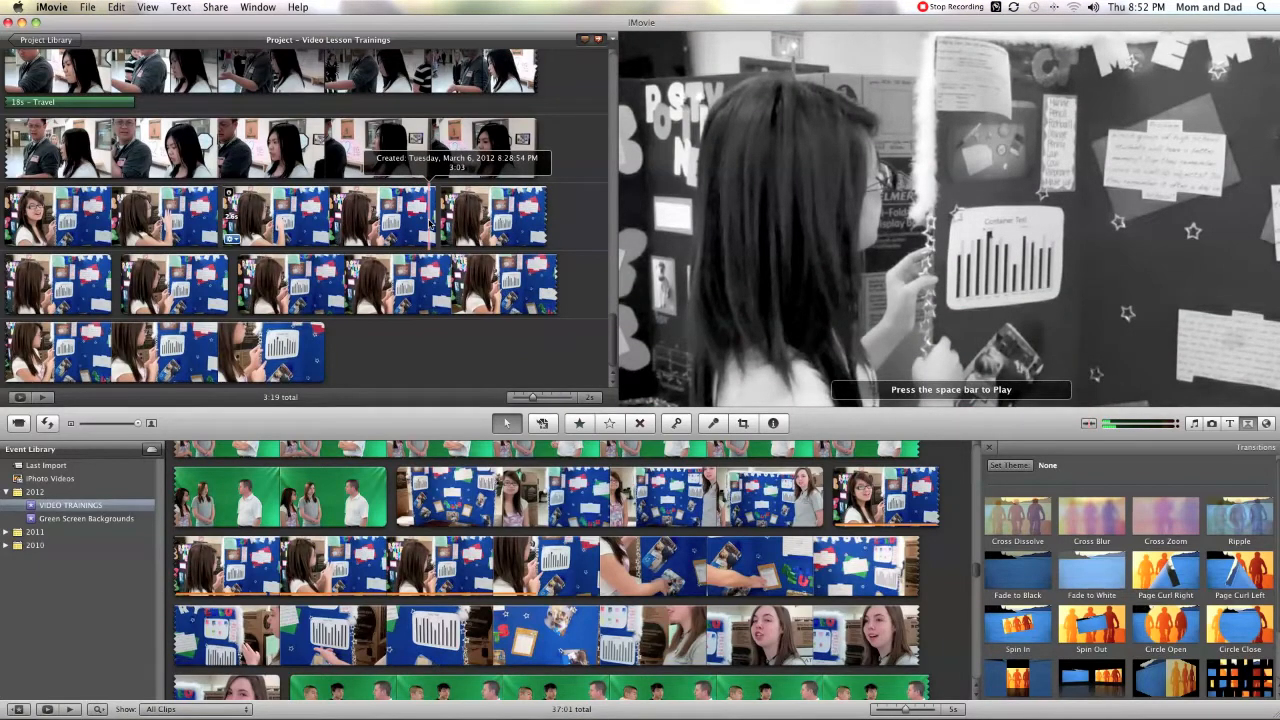
key(space)
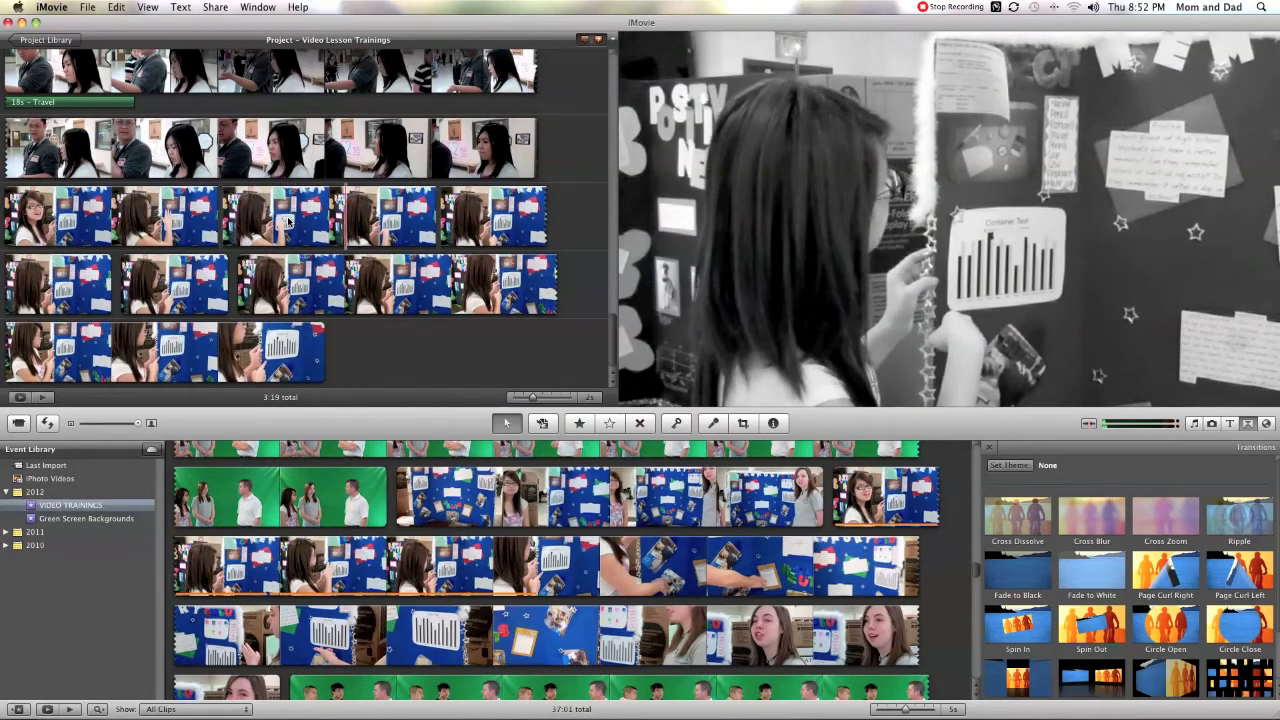
click(55, 220)
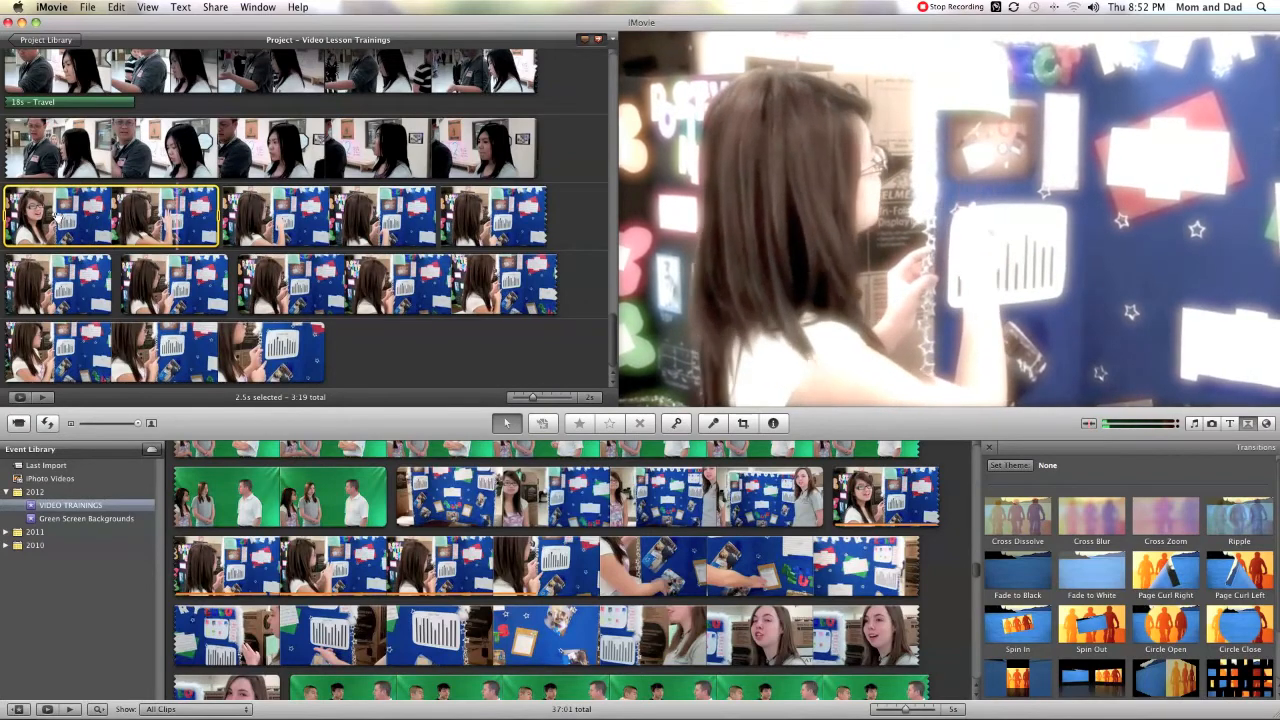
click(296, 220)
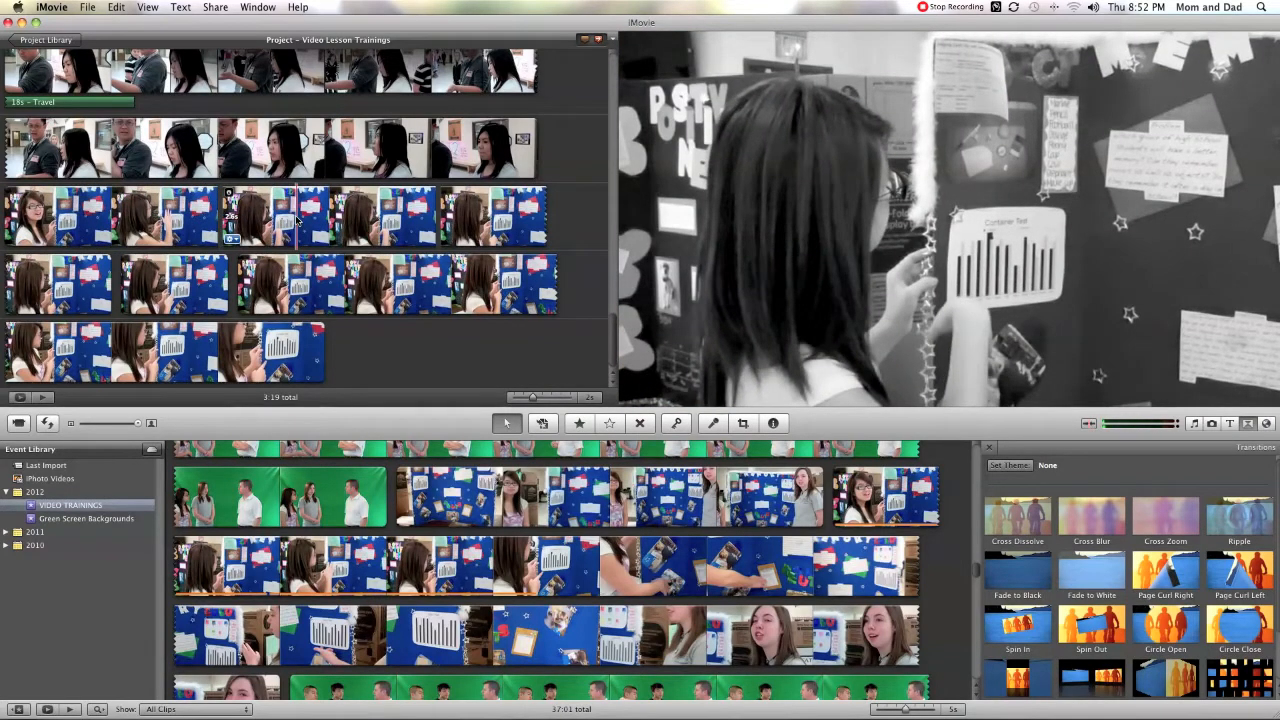
key(space)
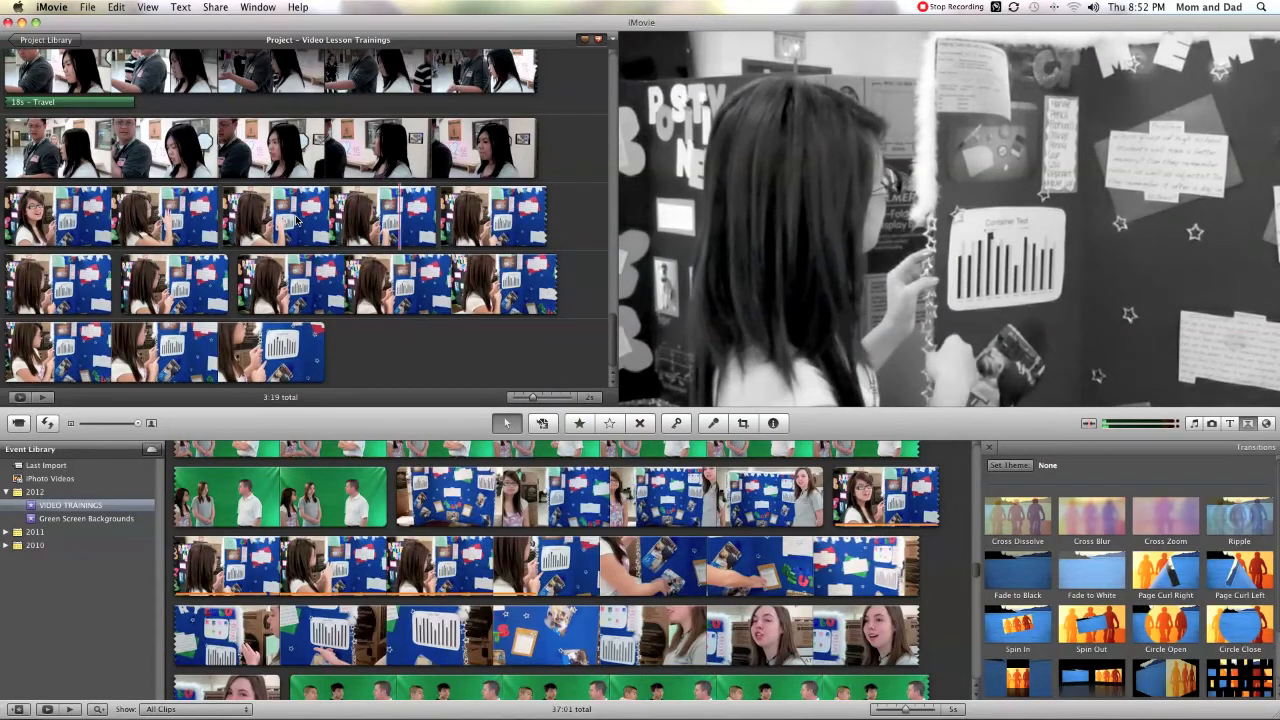
- Copy the Black & White piece and paste it twice, at about 3:04 and 3:03 in the project
click(381, 213)
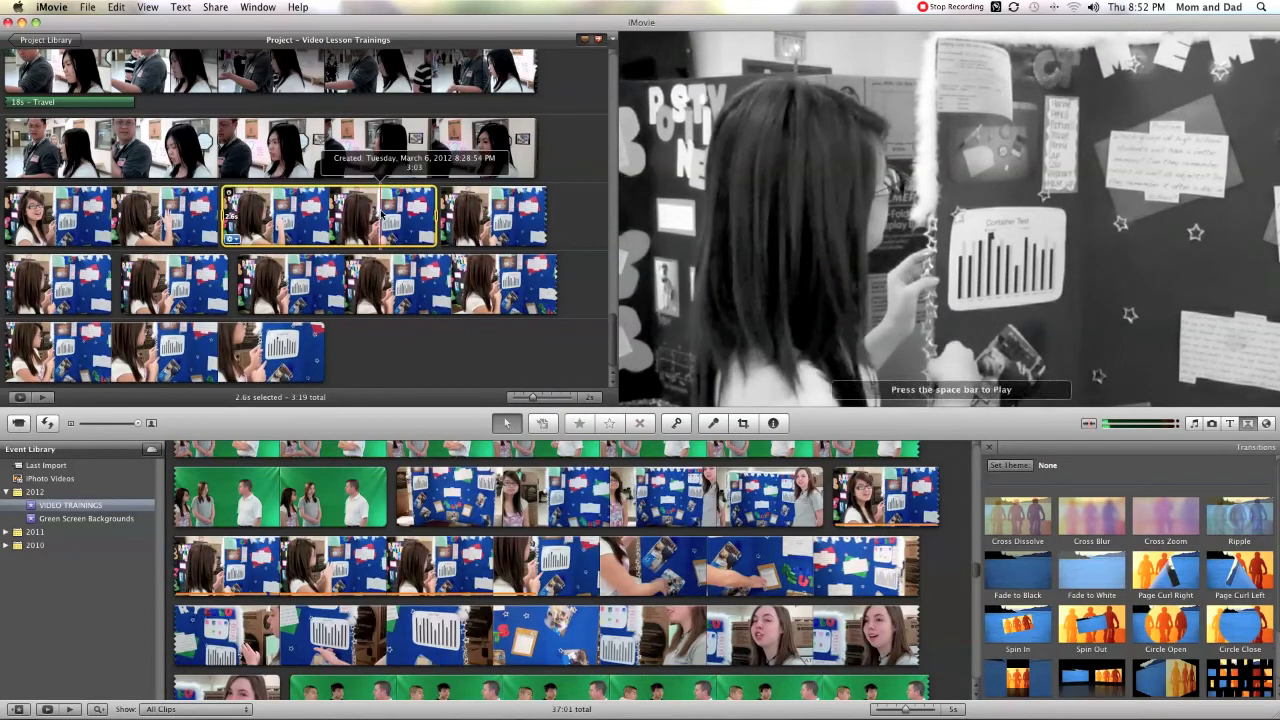
right_click(381, 213)
click(406, 288)
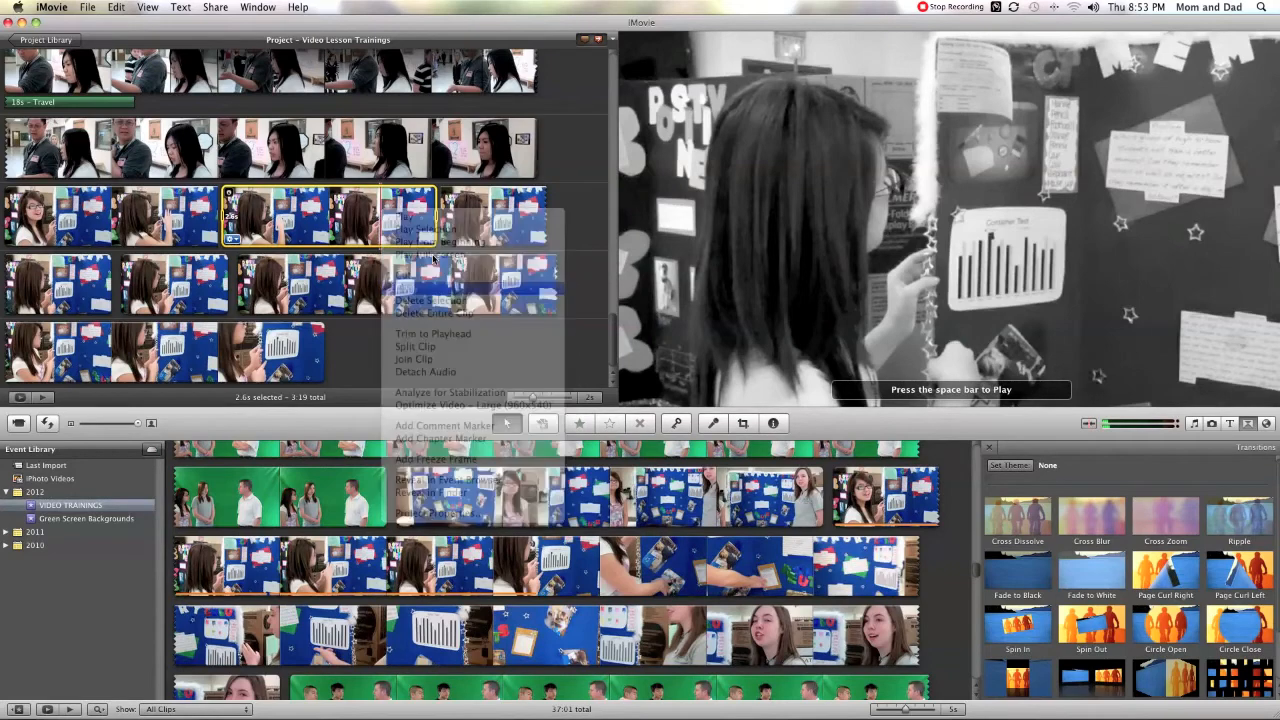
right_click(434, 232)
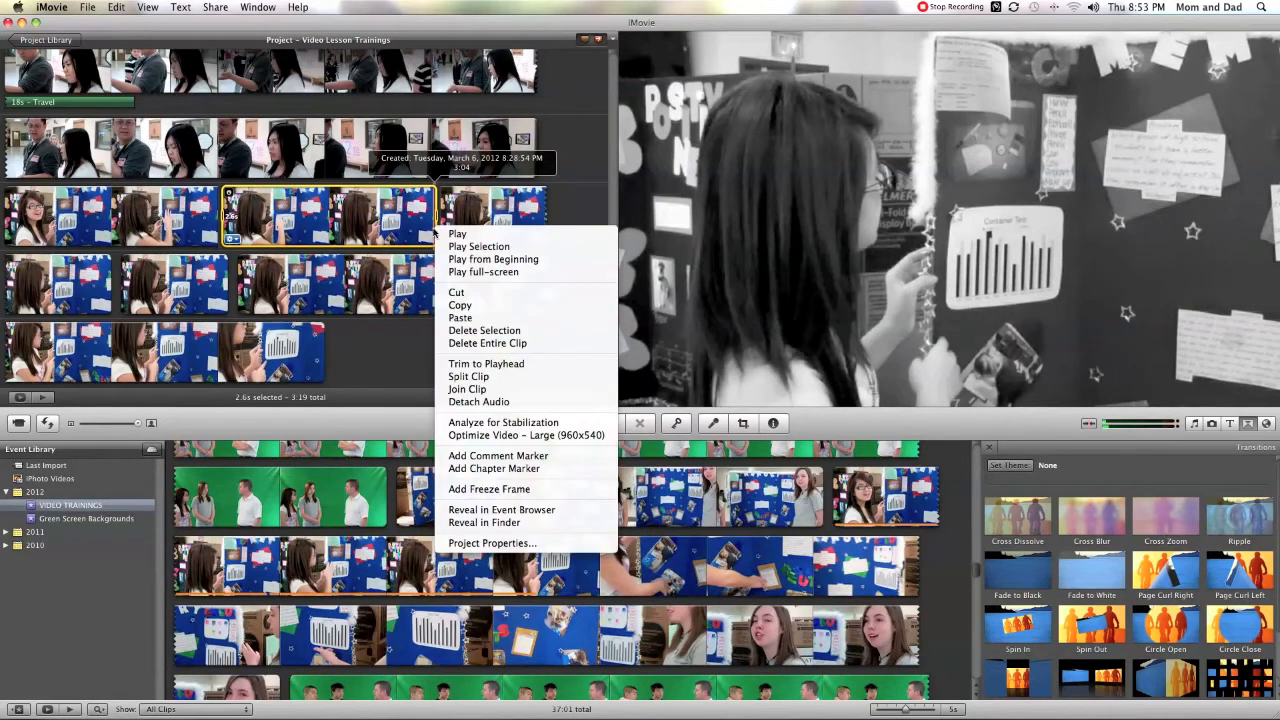
click(466, 318)
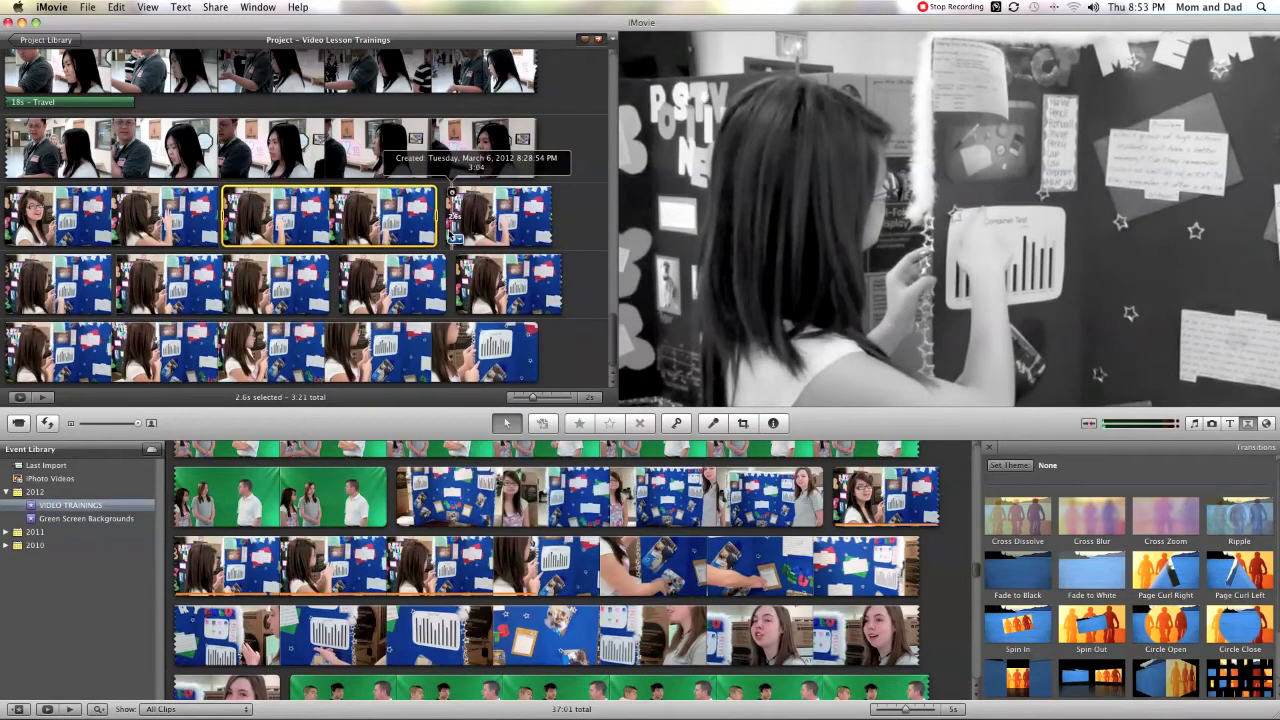
right_click(422, 232)
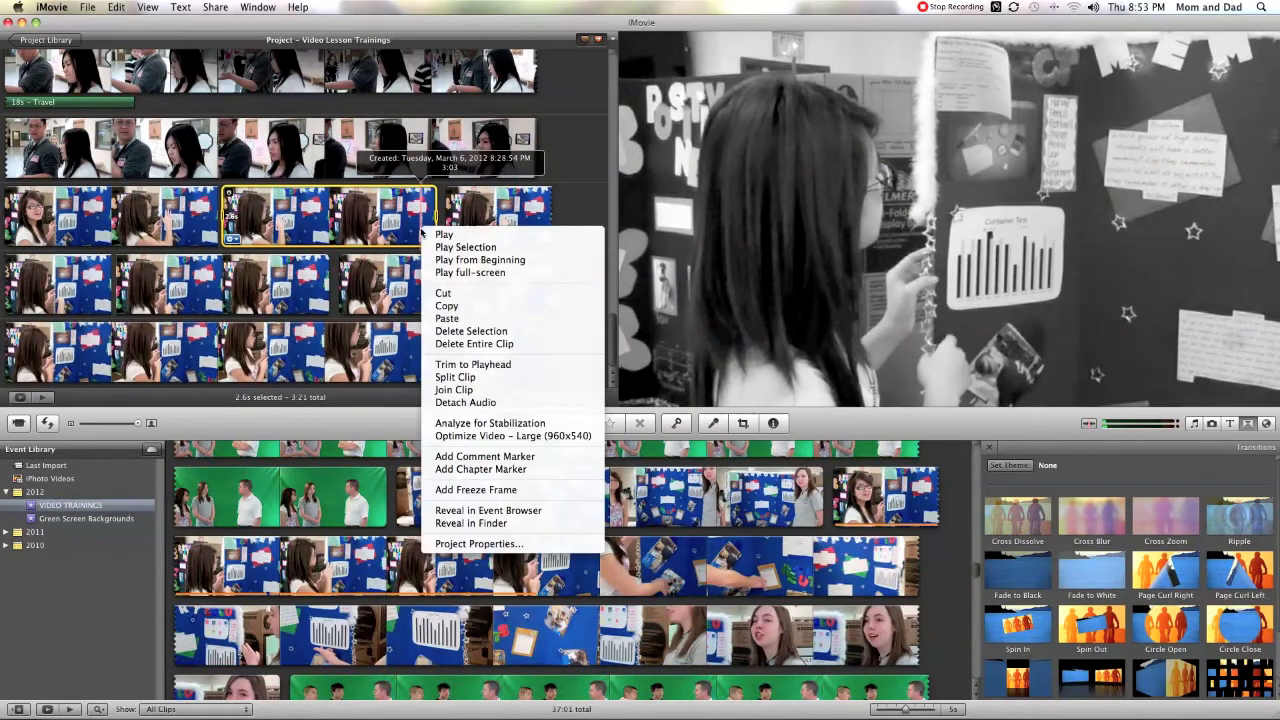
click(452, 320)
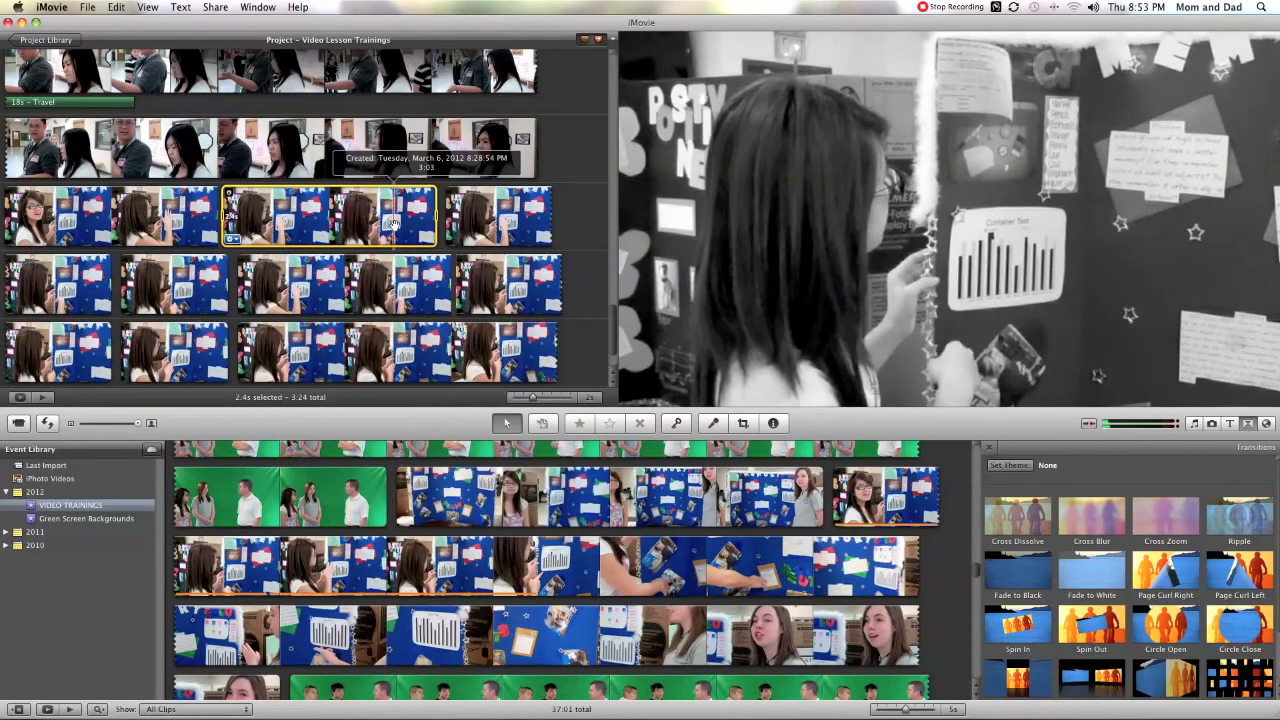
- Change the first Black & White piece's video effect to Negative and increase its playback speed
right_click(395, 225)
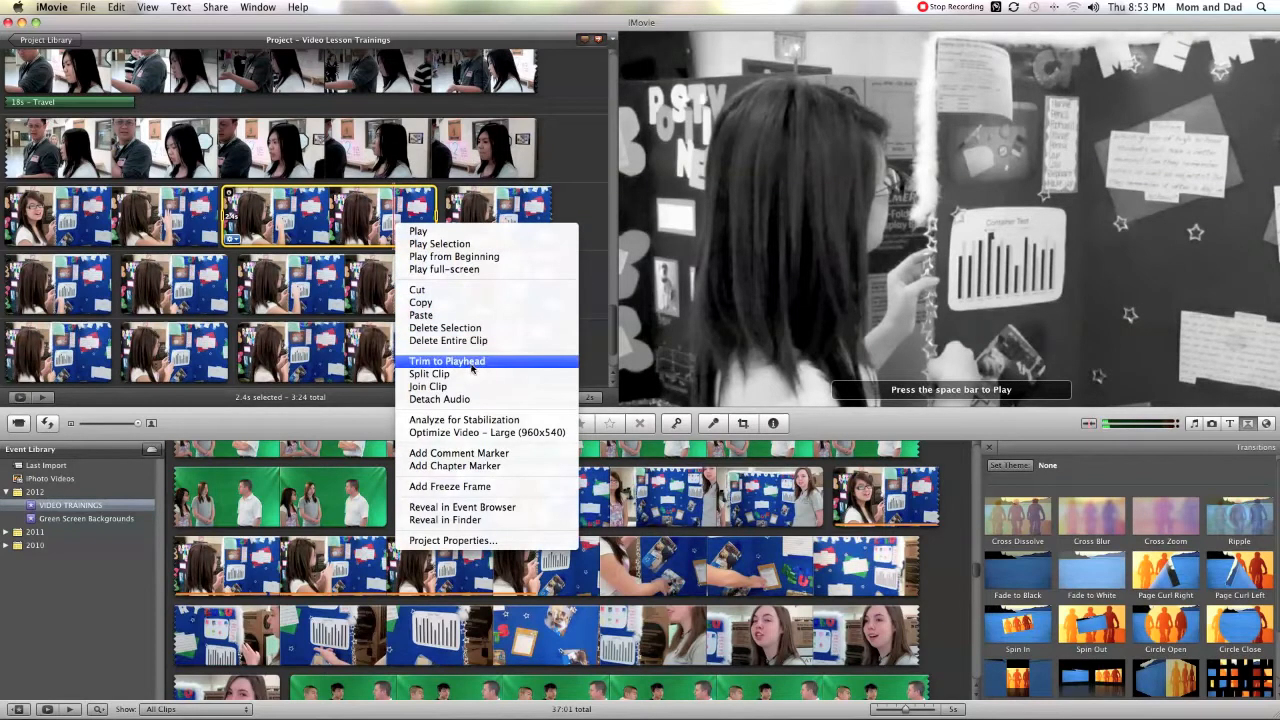
click(351, 237)
key(i)
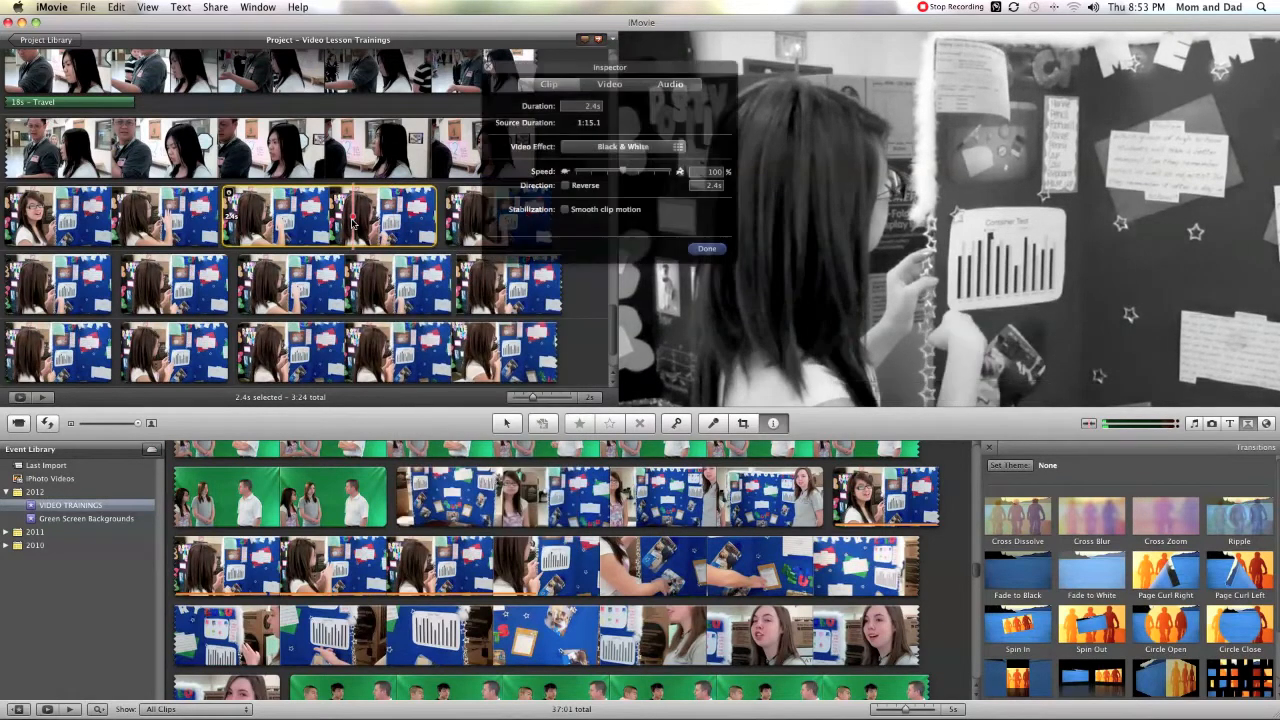
click(610, 150)
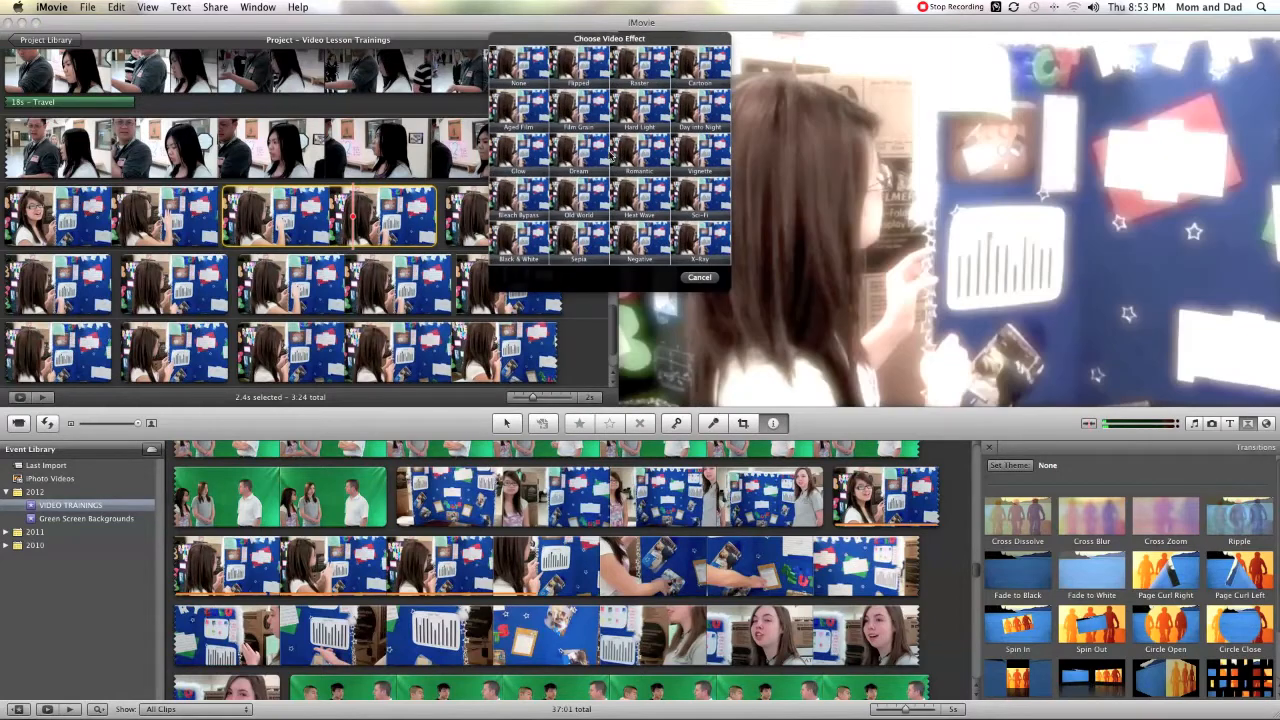
click(640, 257)
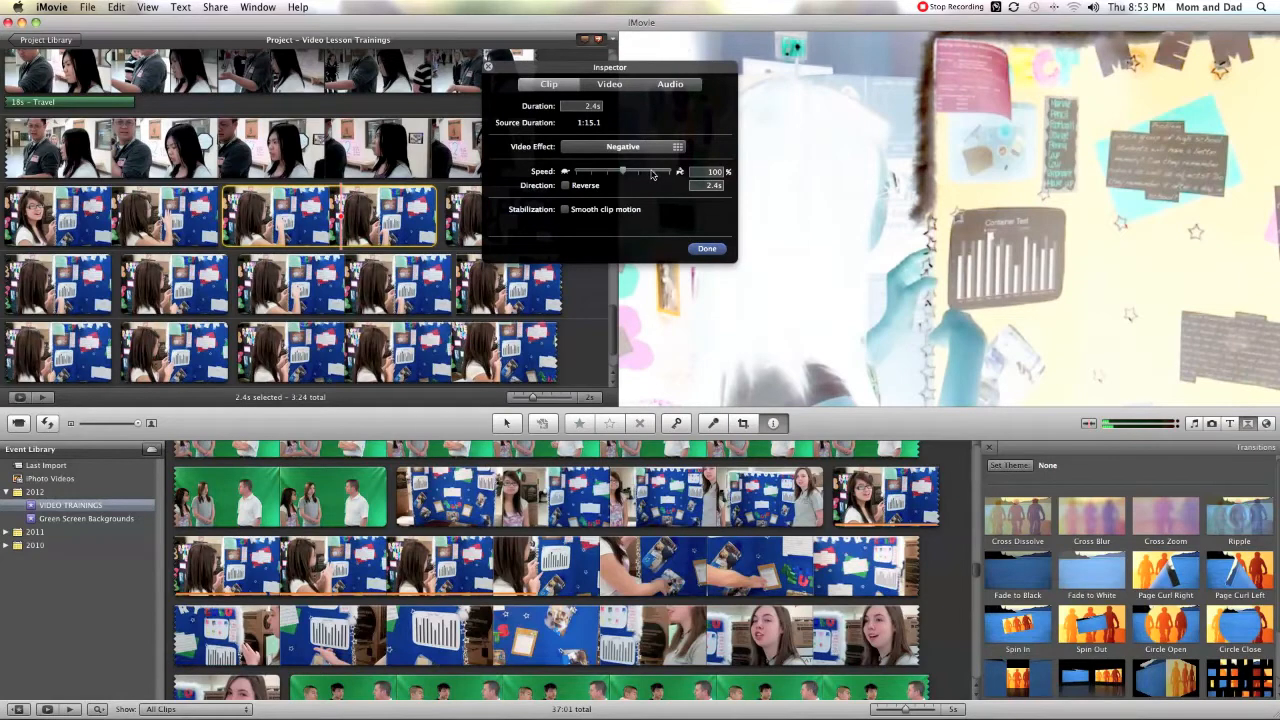
click(652, 174)
click(706, 248)
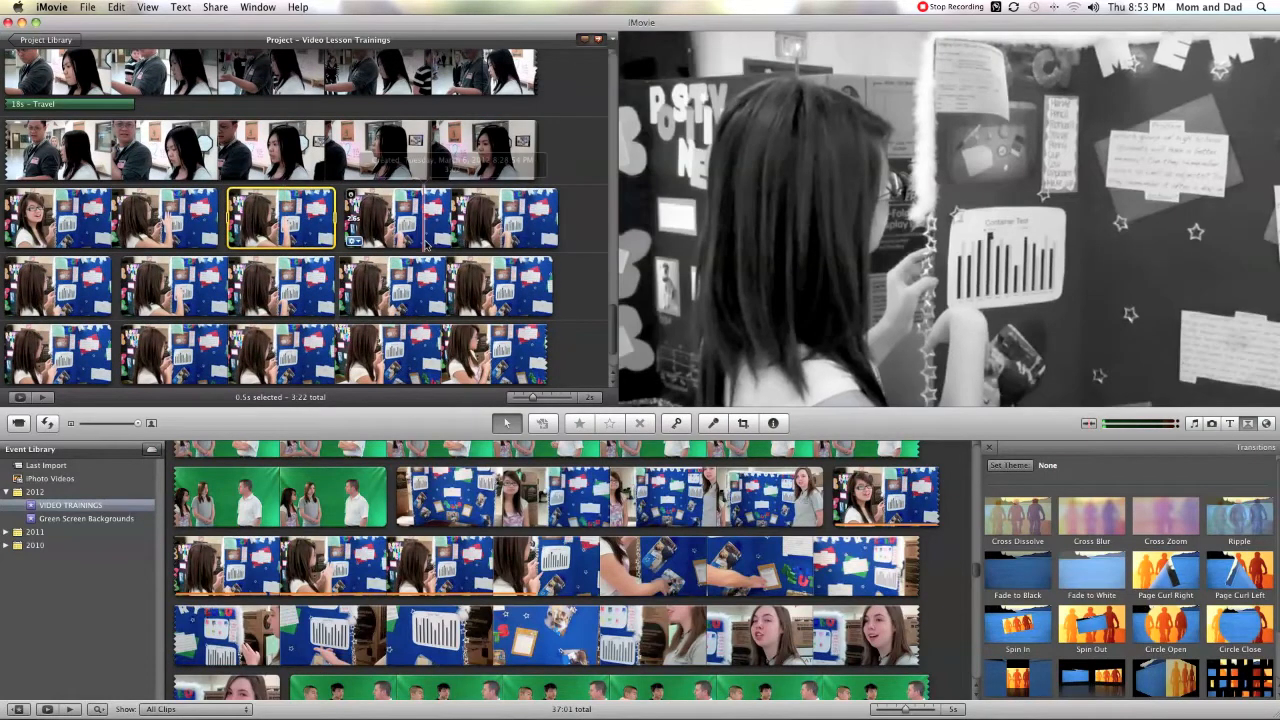
- Change the second Black & White piece's video effect to Sepia and set its speed to 400%
click(426, 246)
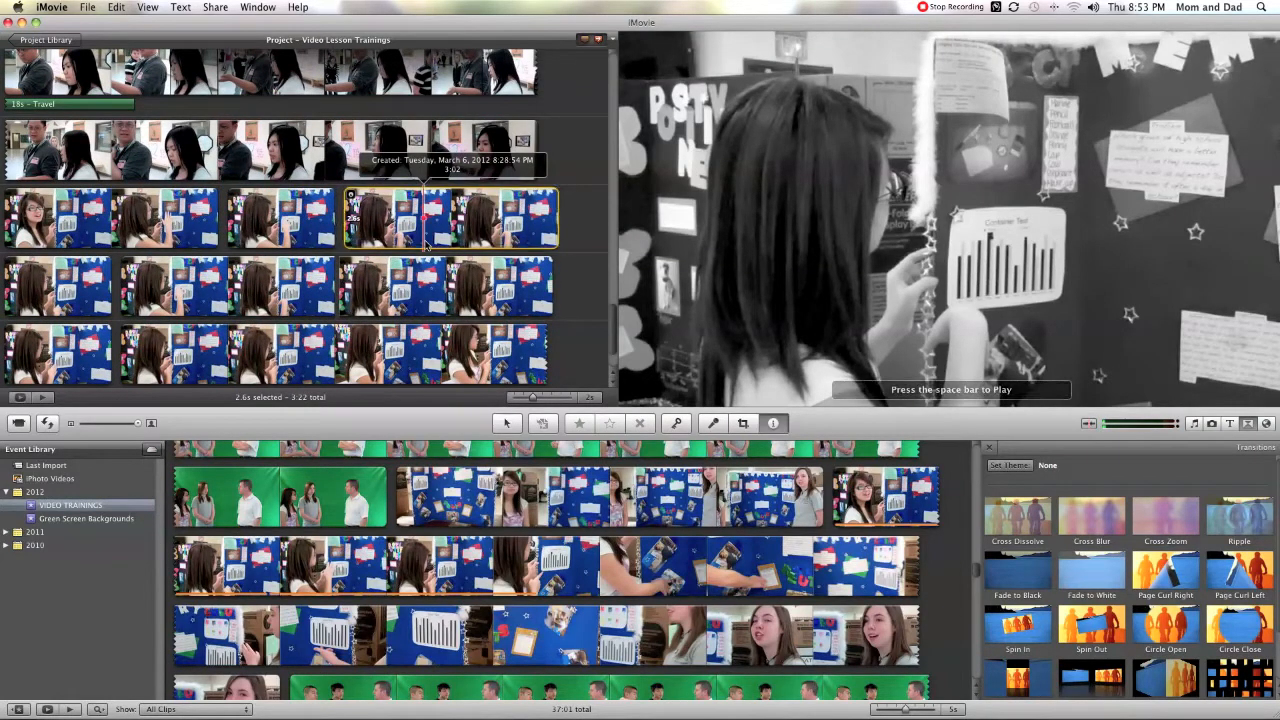
double_click(426, 246)
click(622, 146)
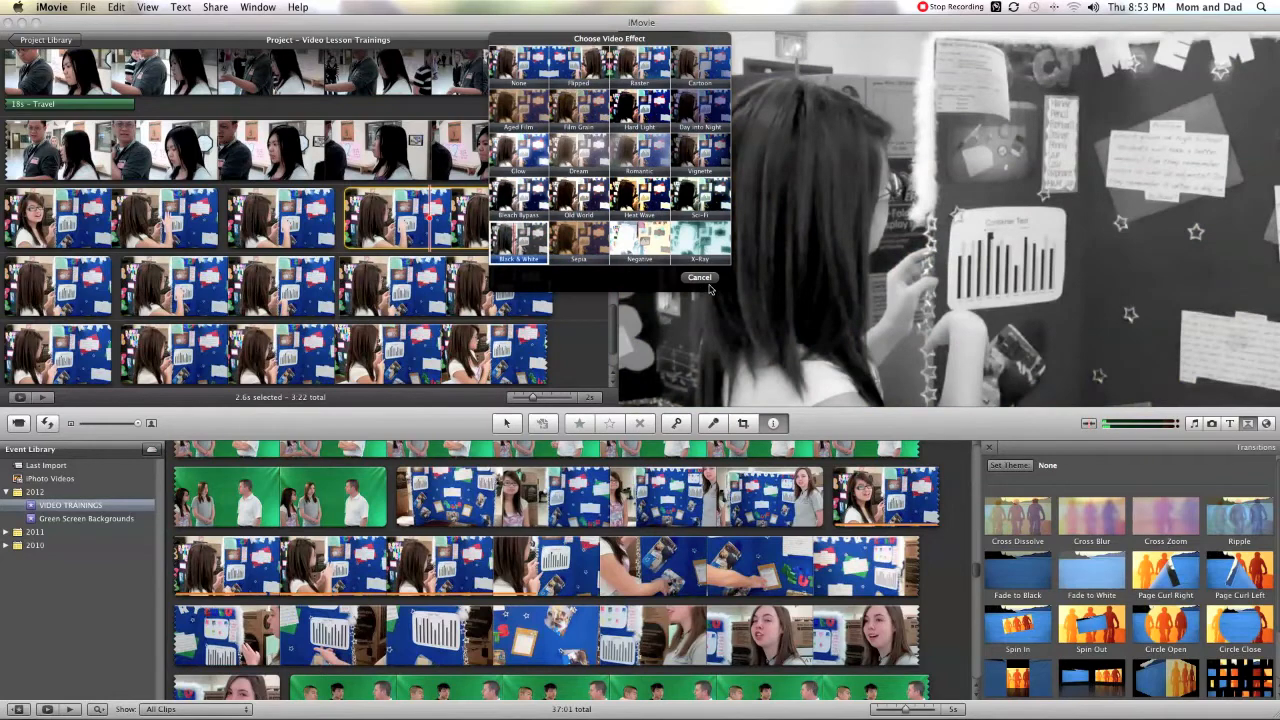
click(586, 250)
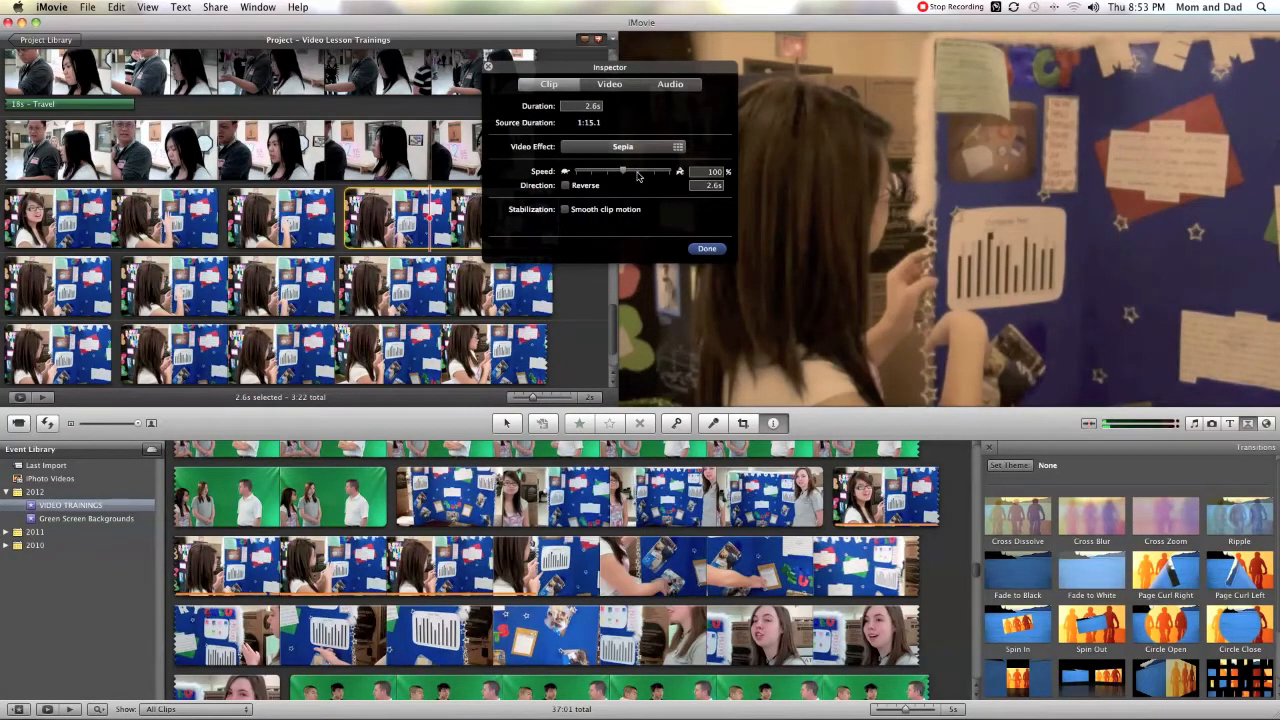
drag(618, 175, 655, 173)
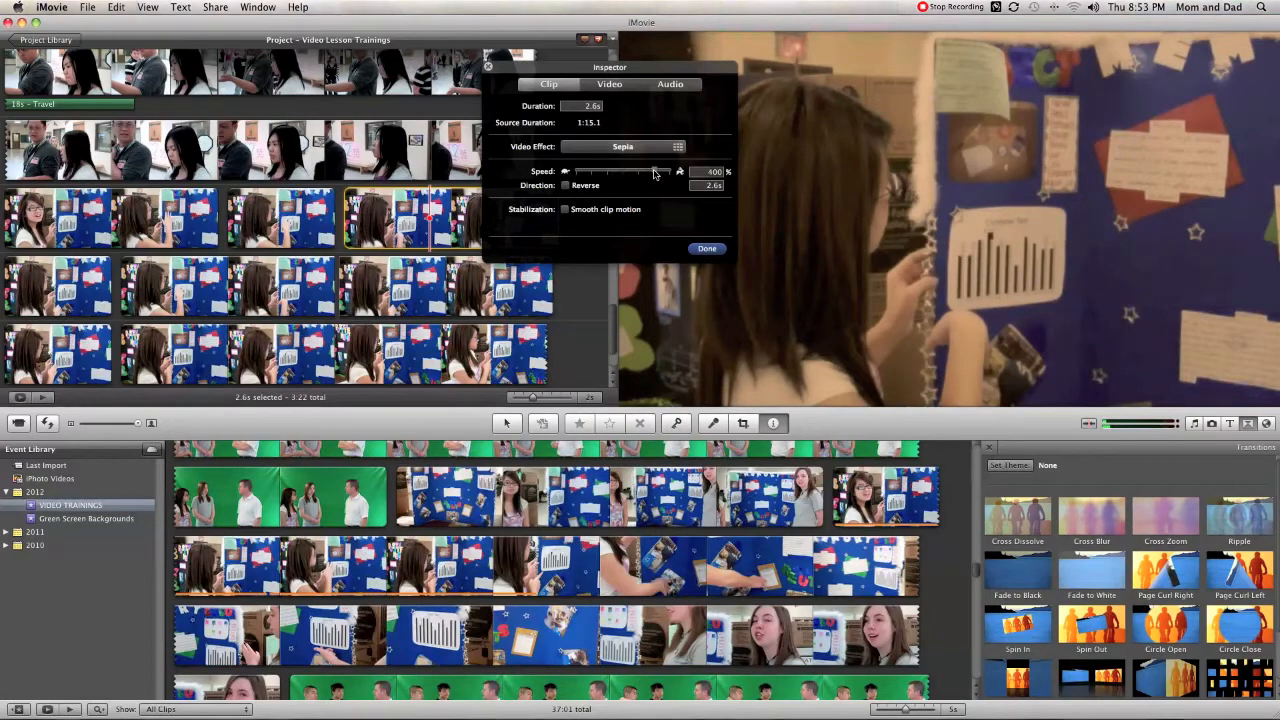
click(707, 248)
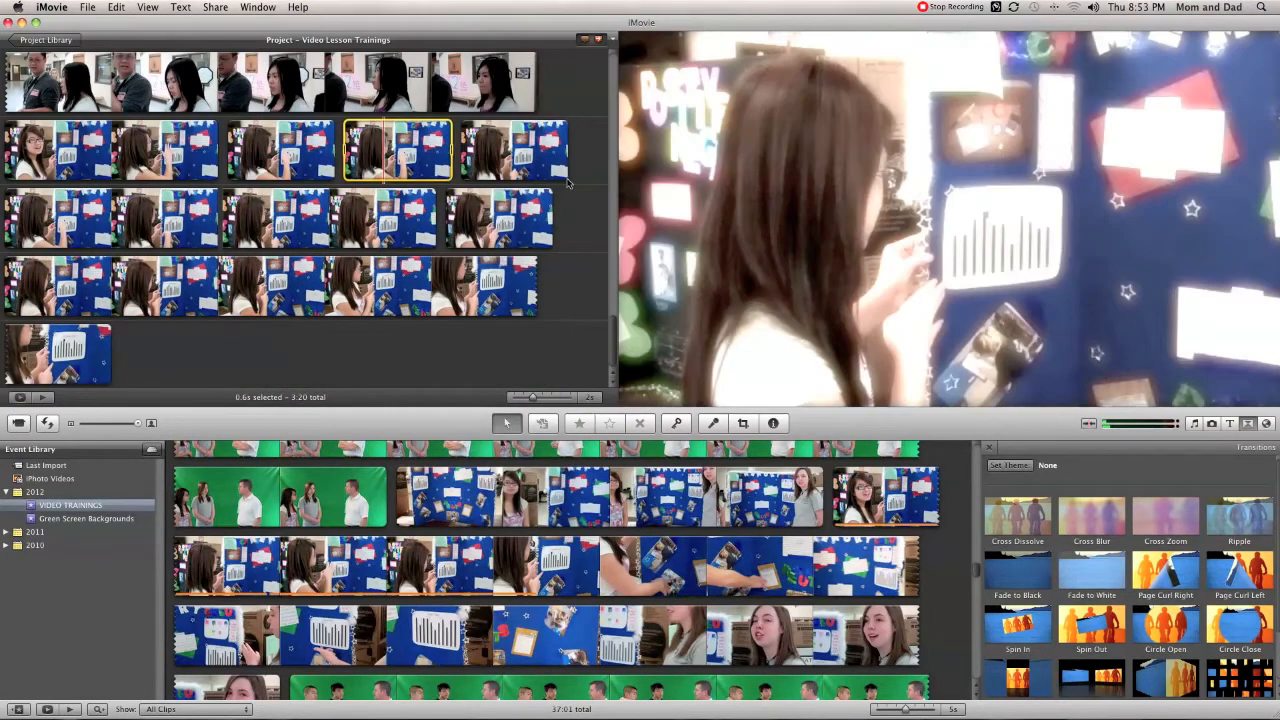
double_click(552, 172)
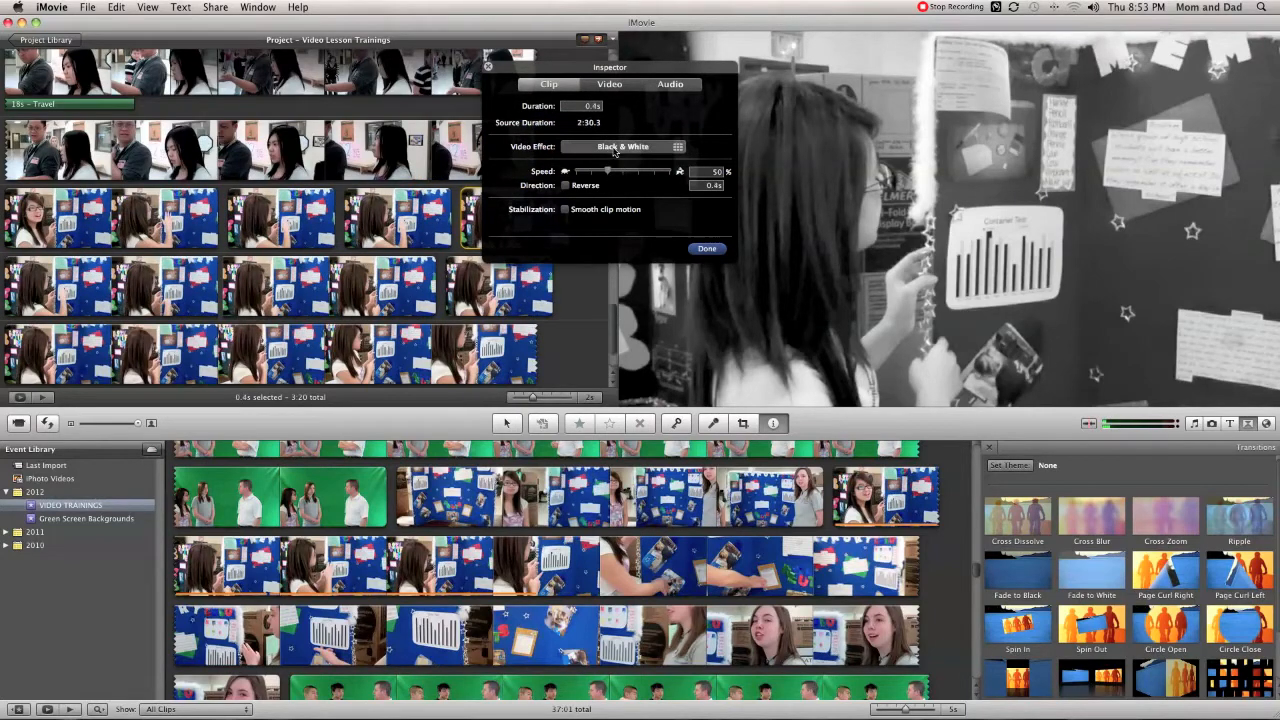
click(622, 147)
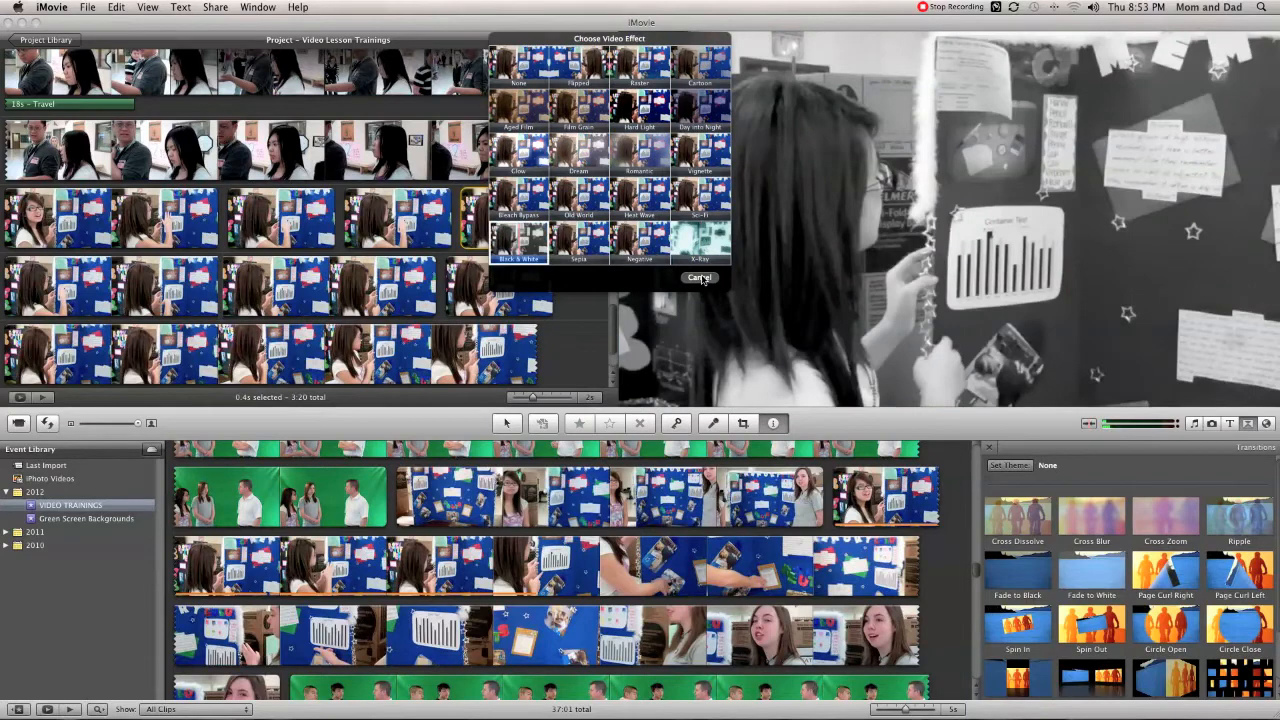
click(701, 279)
click(703, 247)
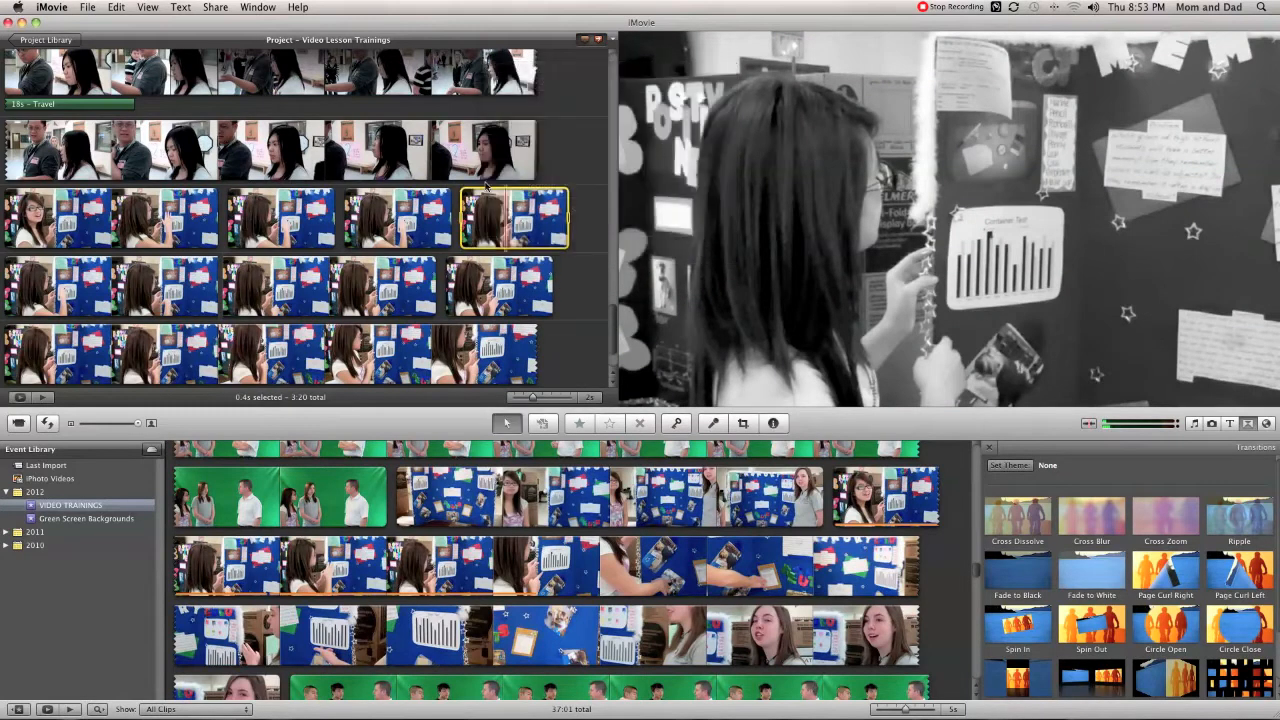
- Play the project from the end of the hallway clip to review the effects on the science fair board pieces
click(481, 157)
key(space)
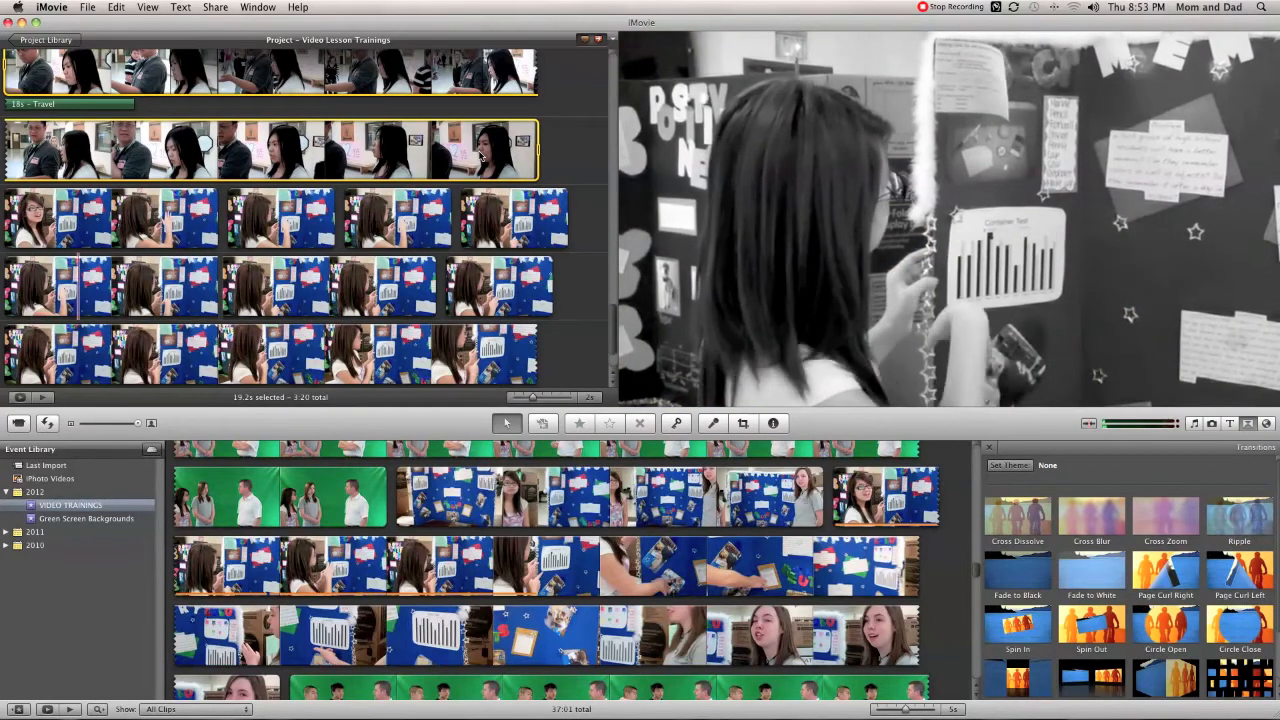
key(space)
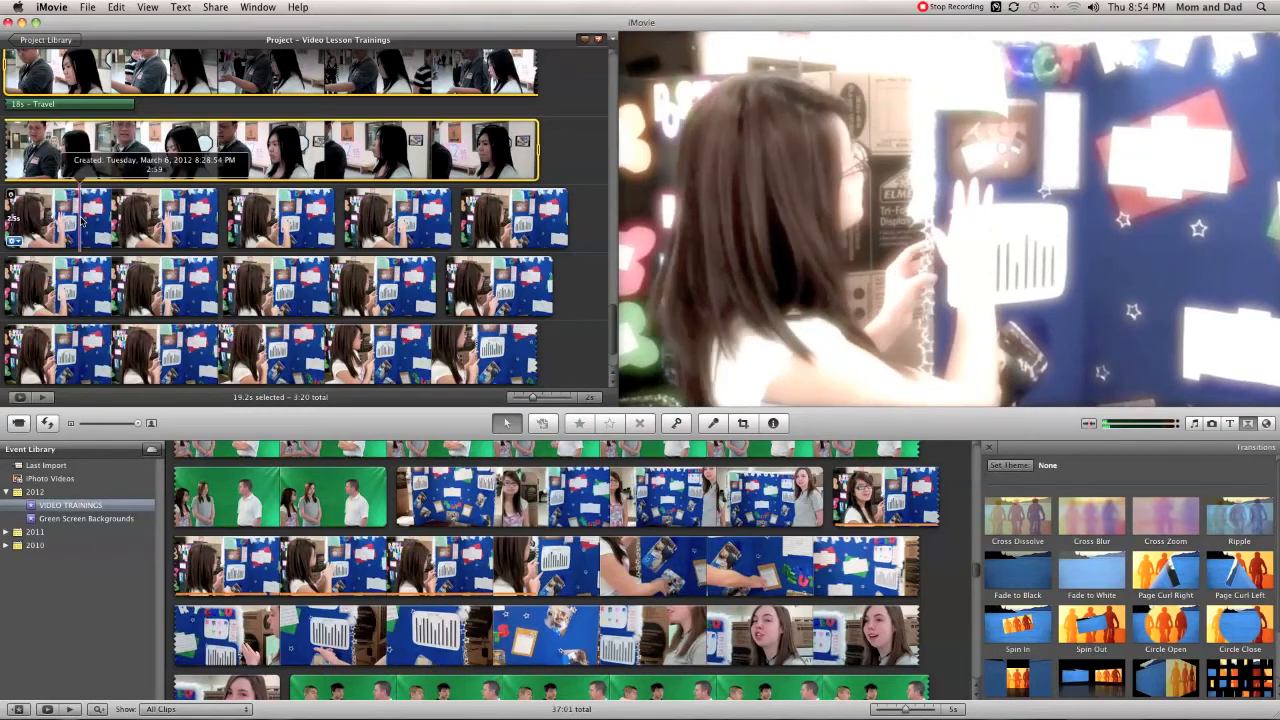
- Delete all the science fair board pieces after the hallway clip from the project
click(150, 218)
shift+click(455, 355)
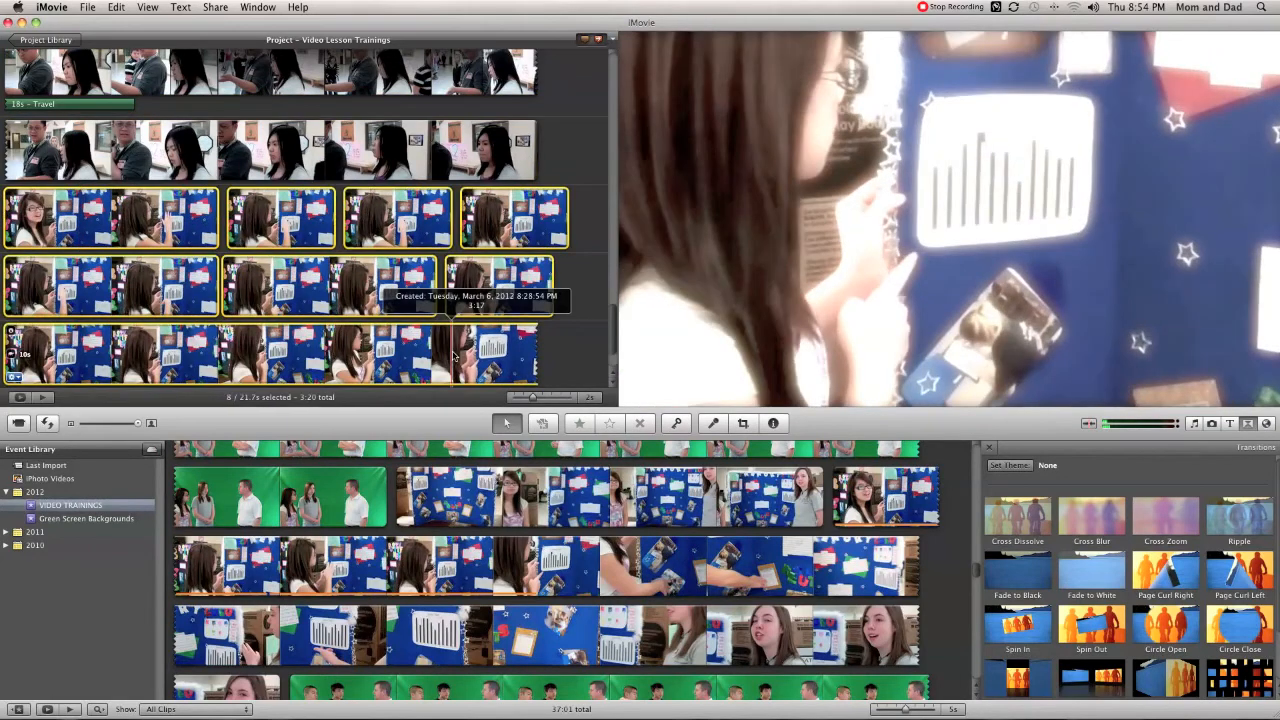
key(Delete)
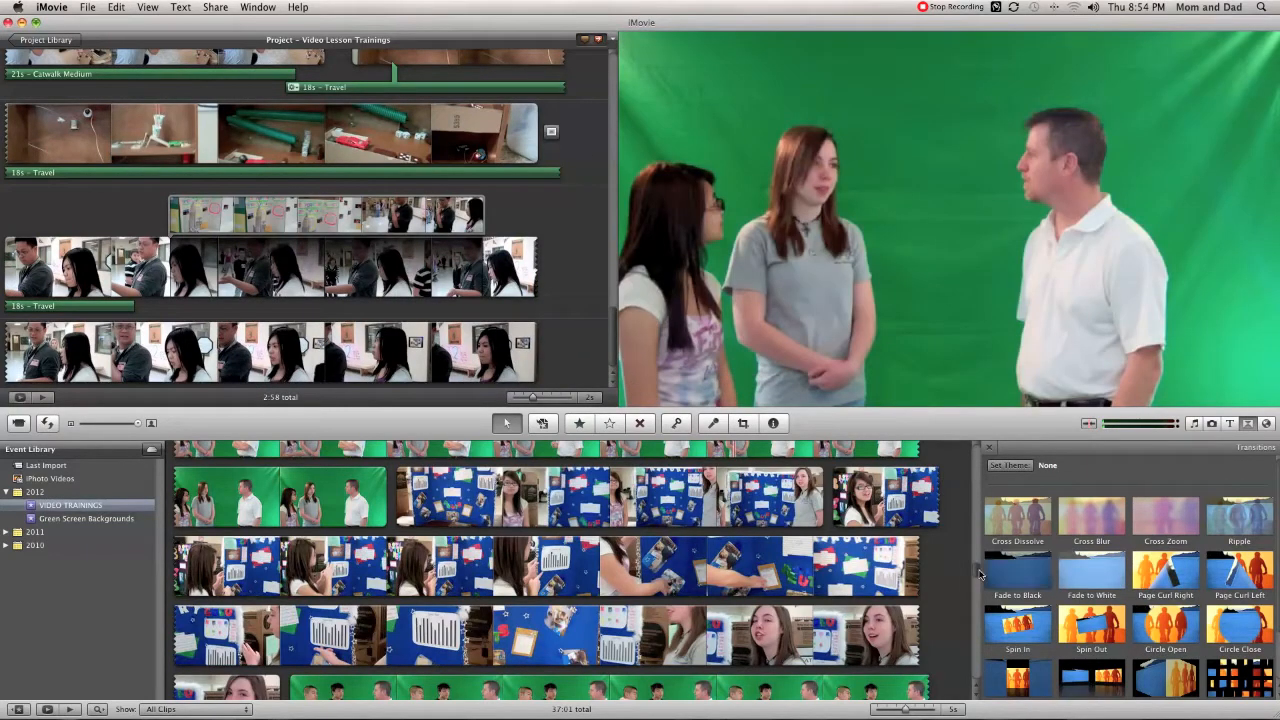
- Browse the movie import to Final News Clip from KVII in Video Clips for Training on the backup drive, cancelling the whole-folder import
drag(980, 573, 971, 446)
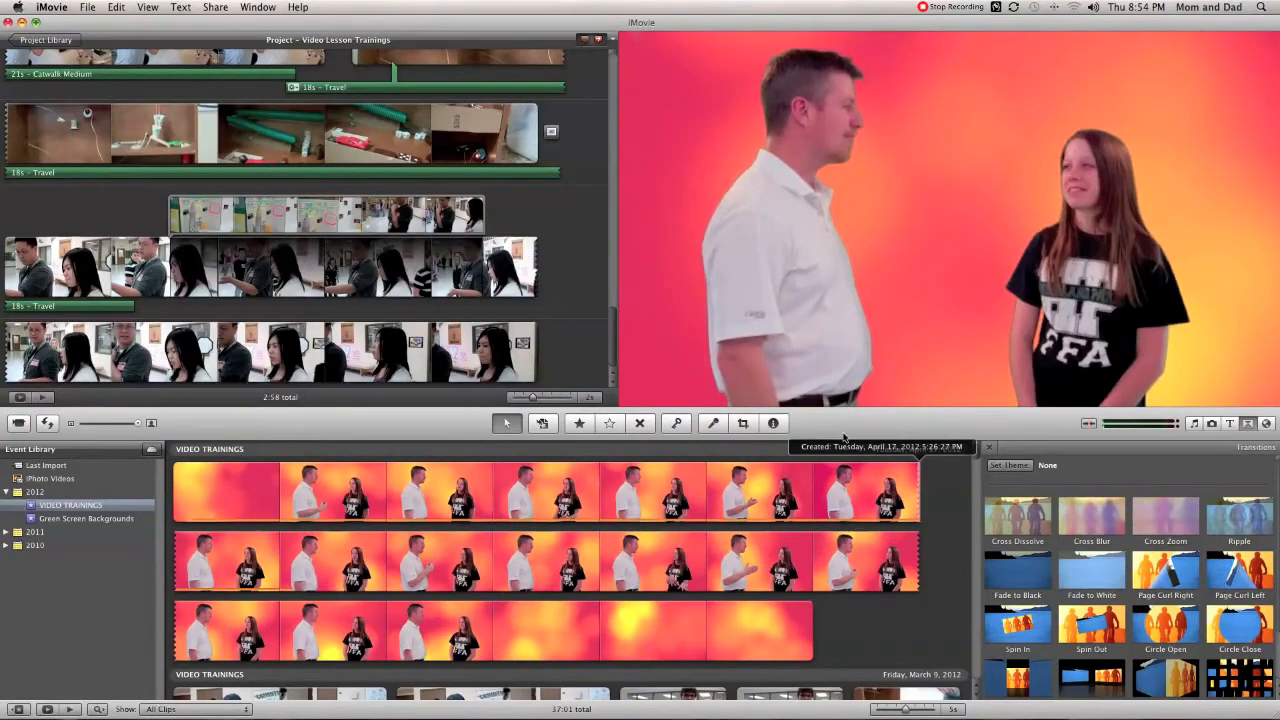
click(89, 7)
mouse_move(180, 257)
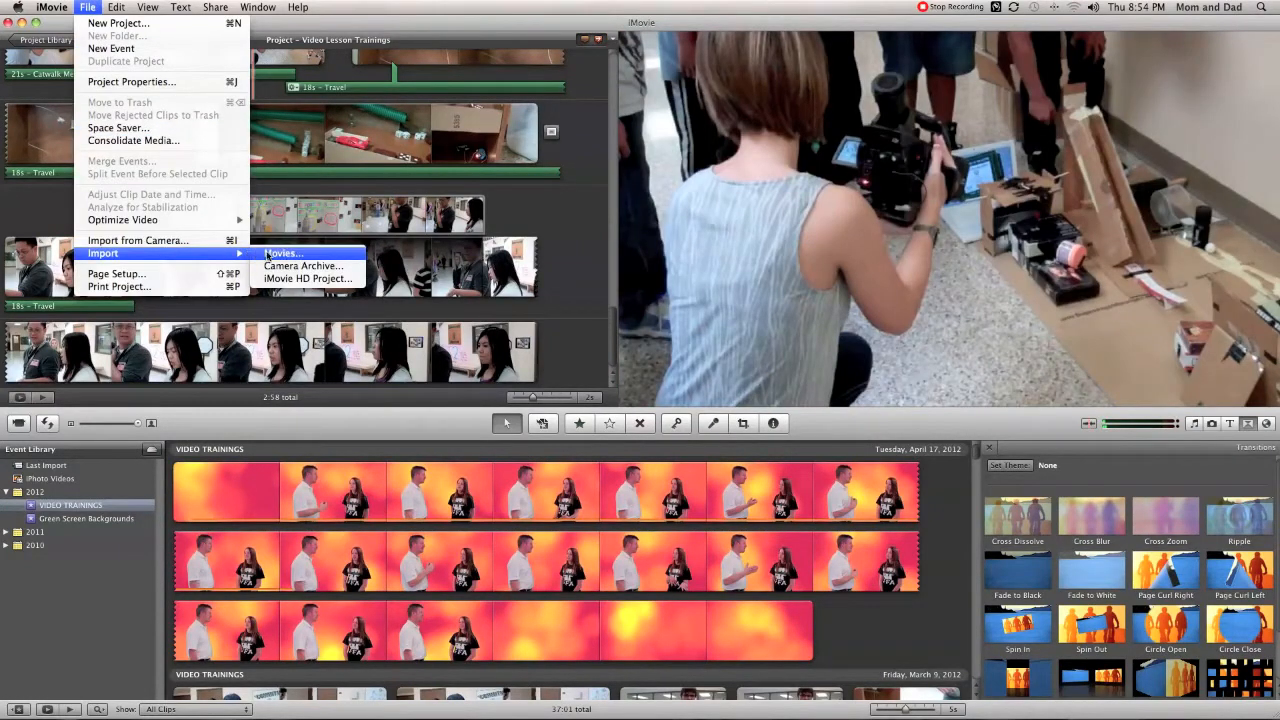
click(268, 256)
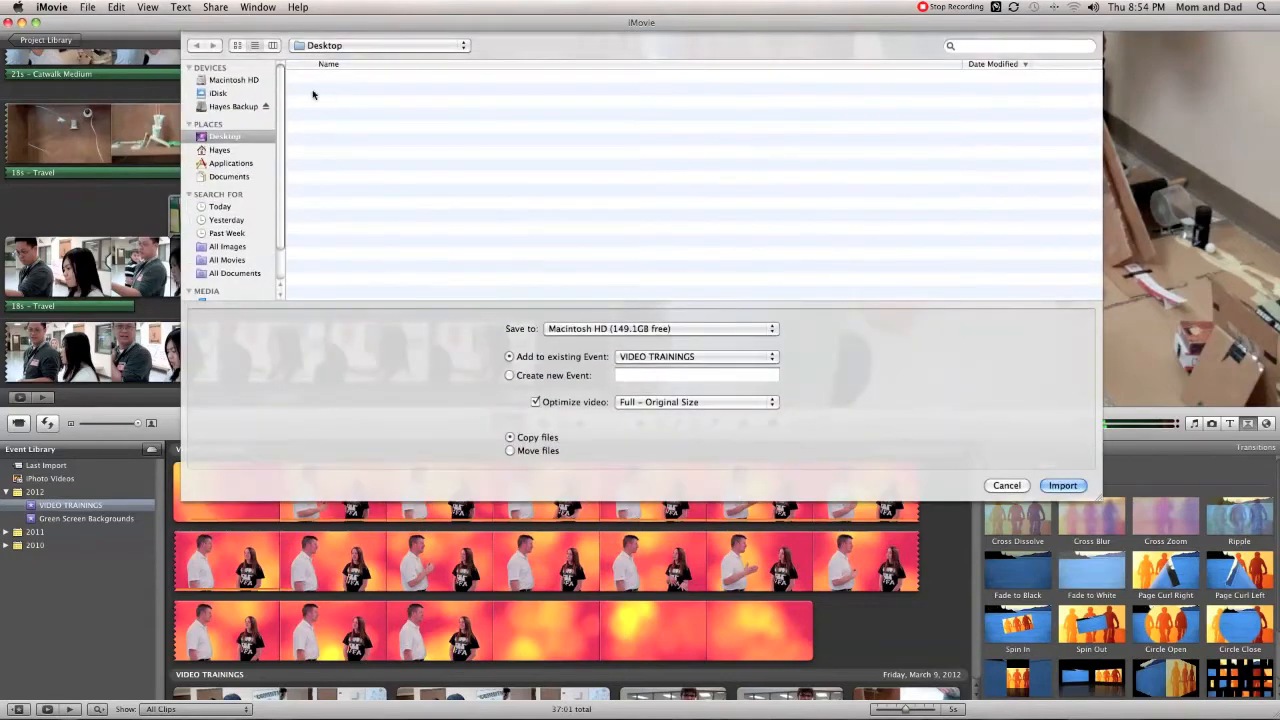
click(233, 106)
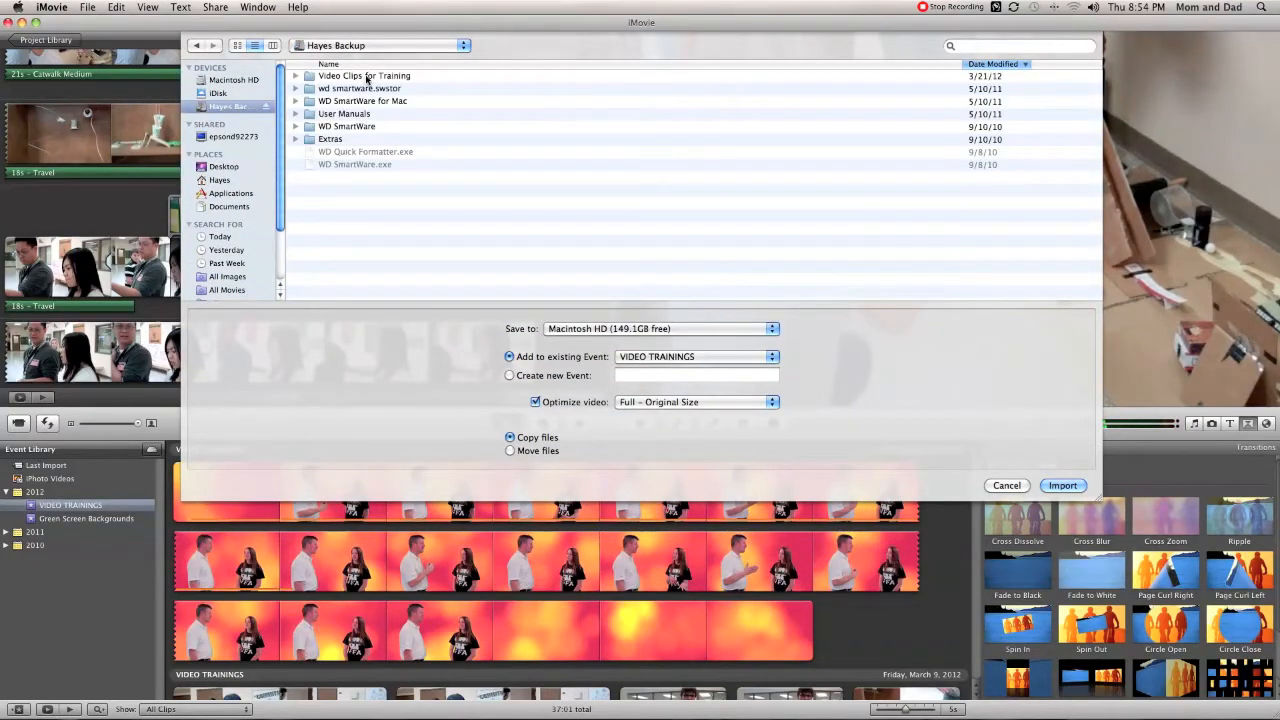
double_click(366, 77)
click(239, 46)
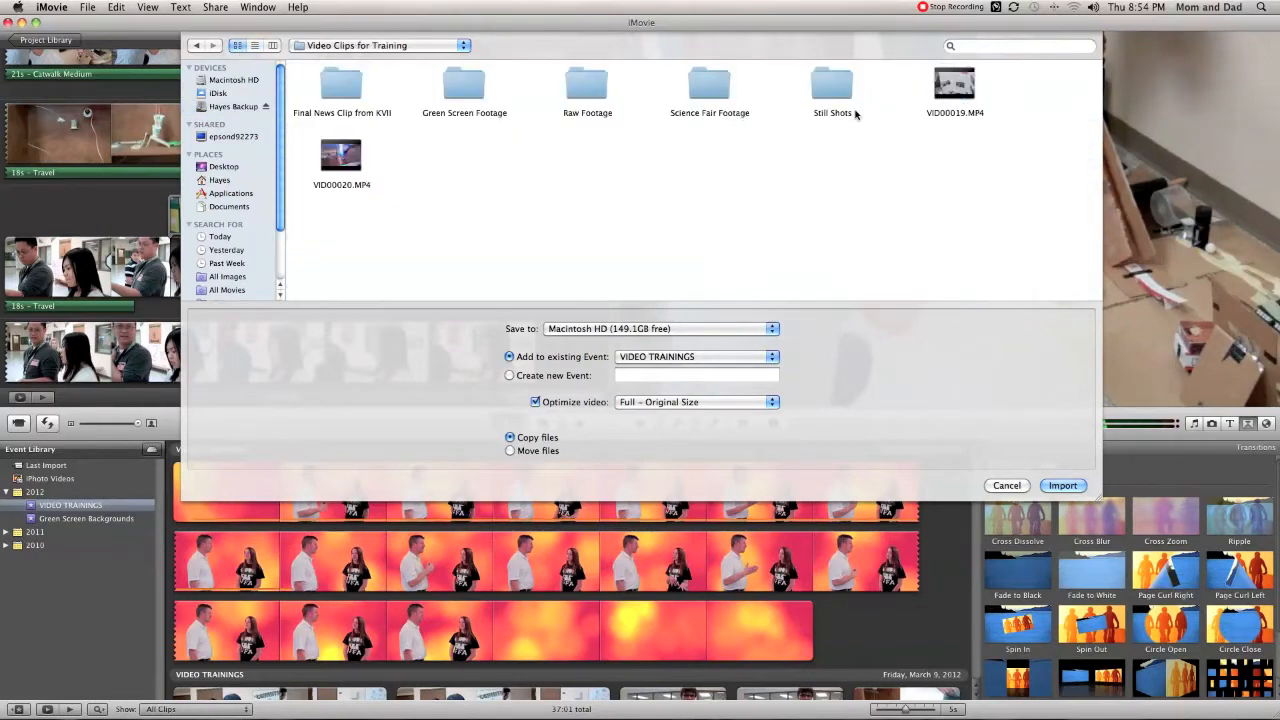
double_click(335, 85)
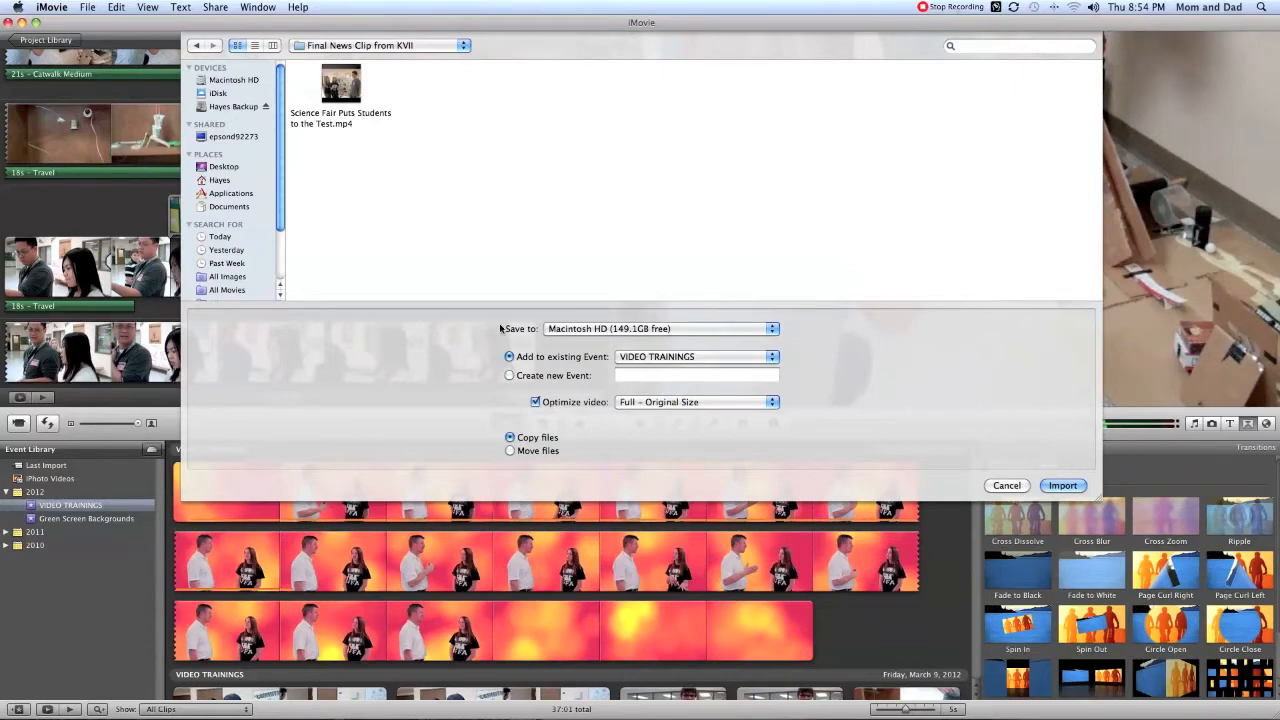
click(1062, 485)
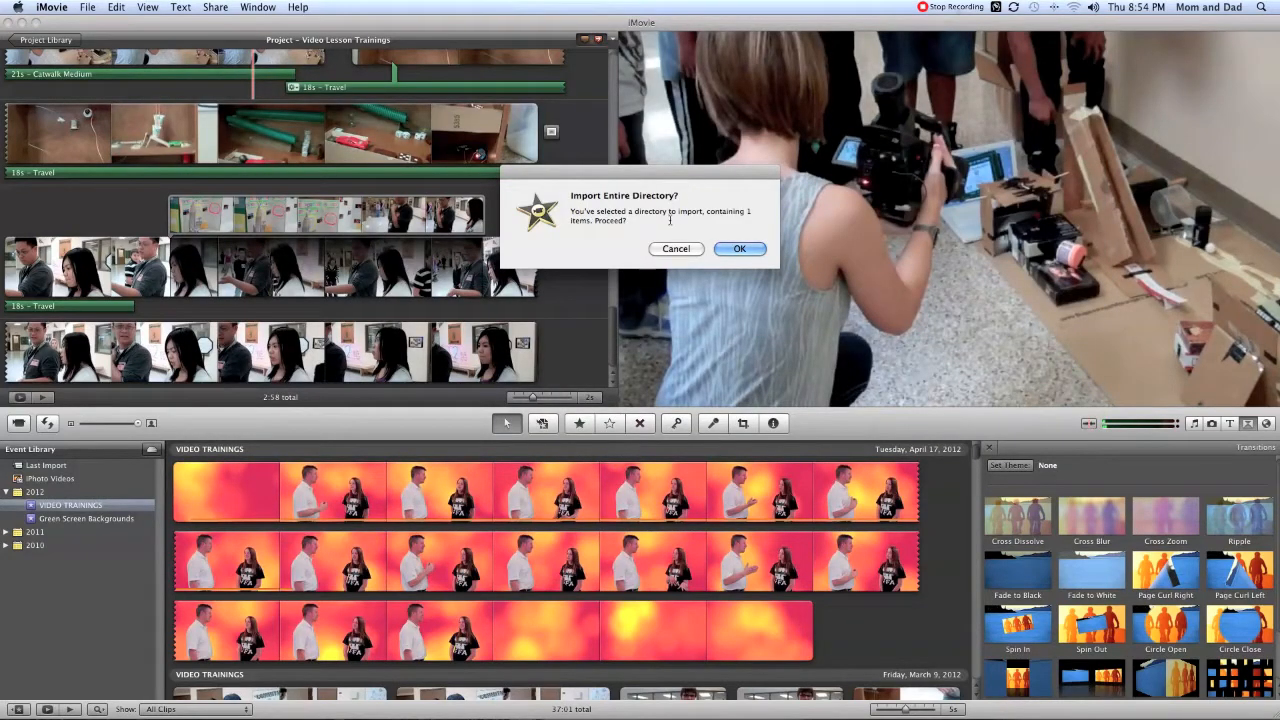
click(691, 250)
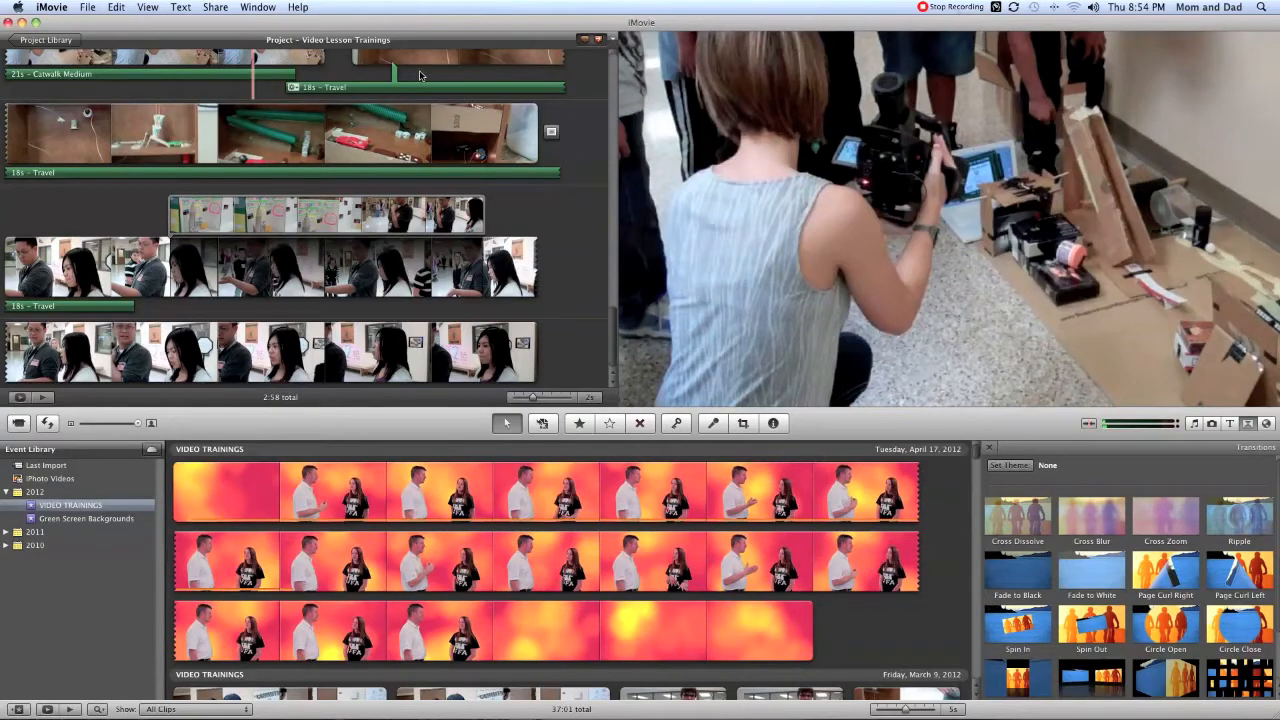
- Import the movie Science Fair Puts Students to the Test.mp4 into the existing VIDEO TRAININGS event
click(421, 76)
click(86, 7)
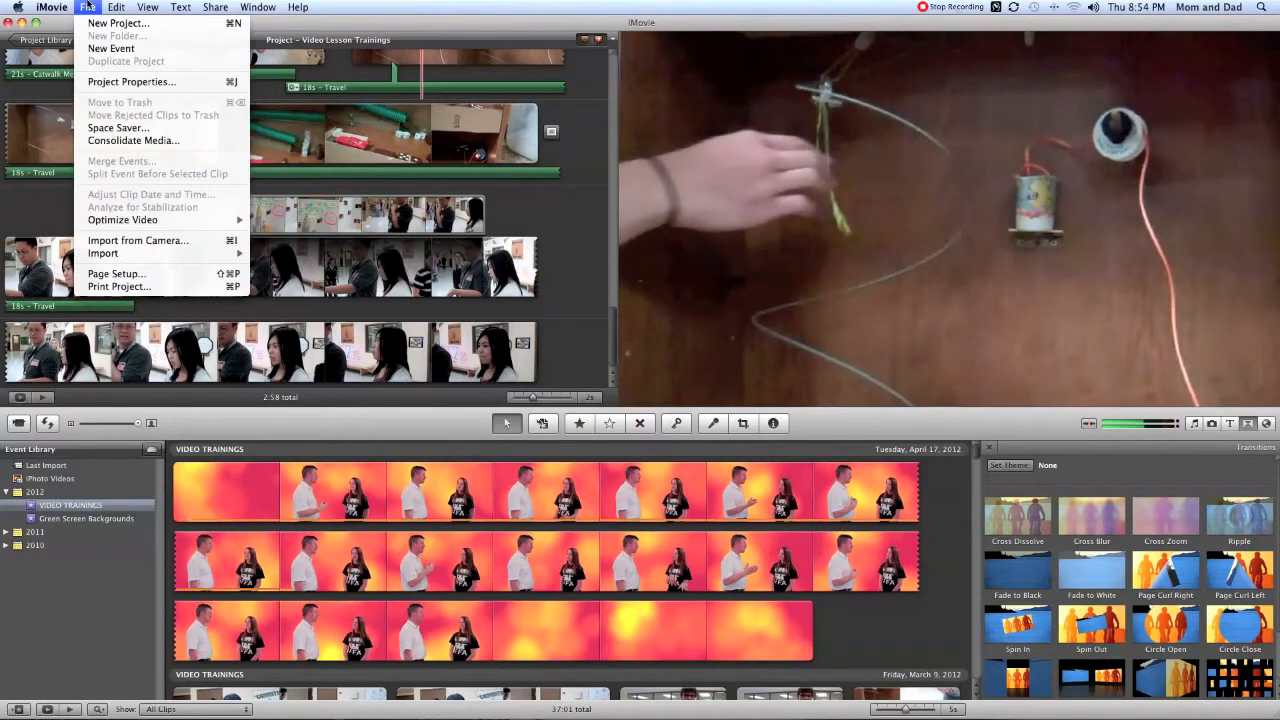
mouse_move(230, 255)
click(272, 255)
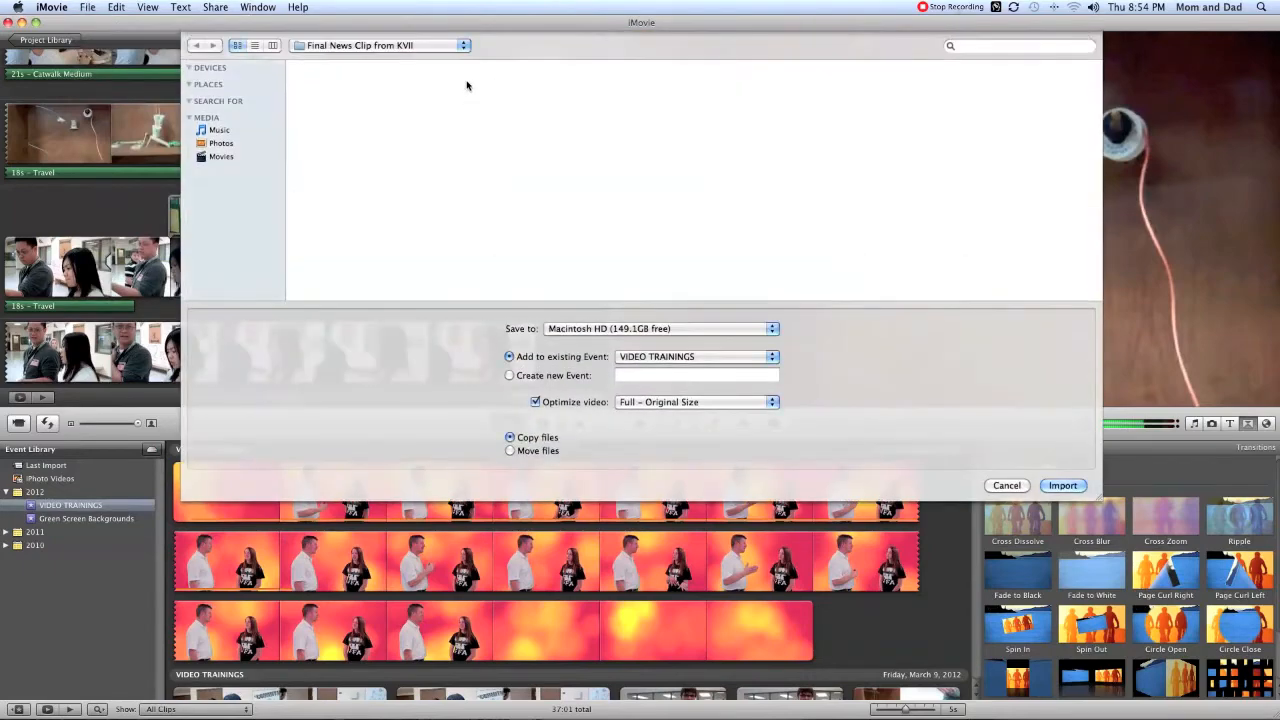
click(345, 95)
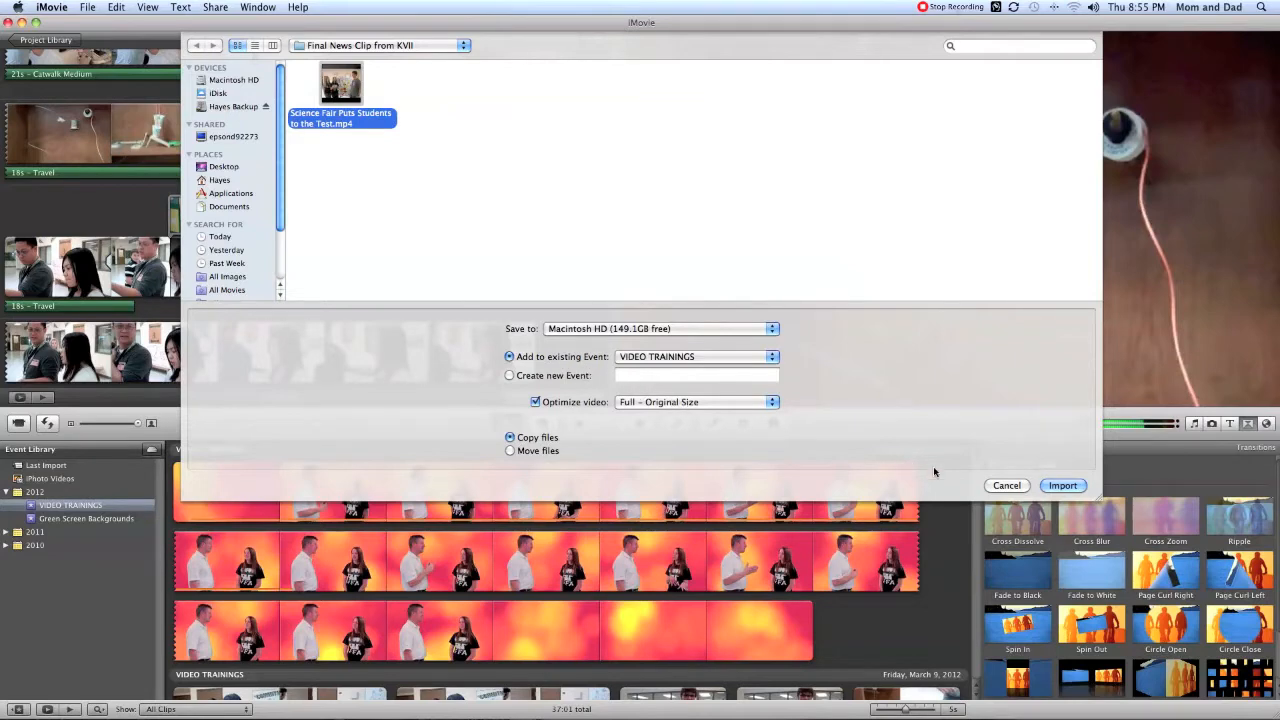
click(1056, 485)
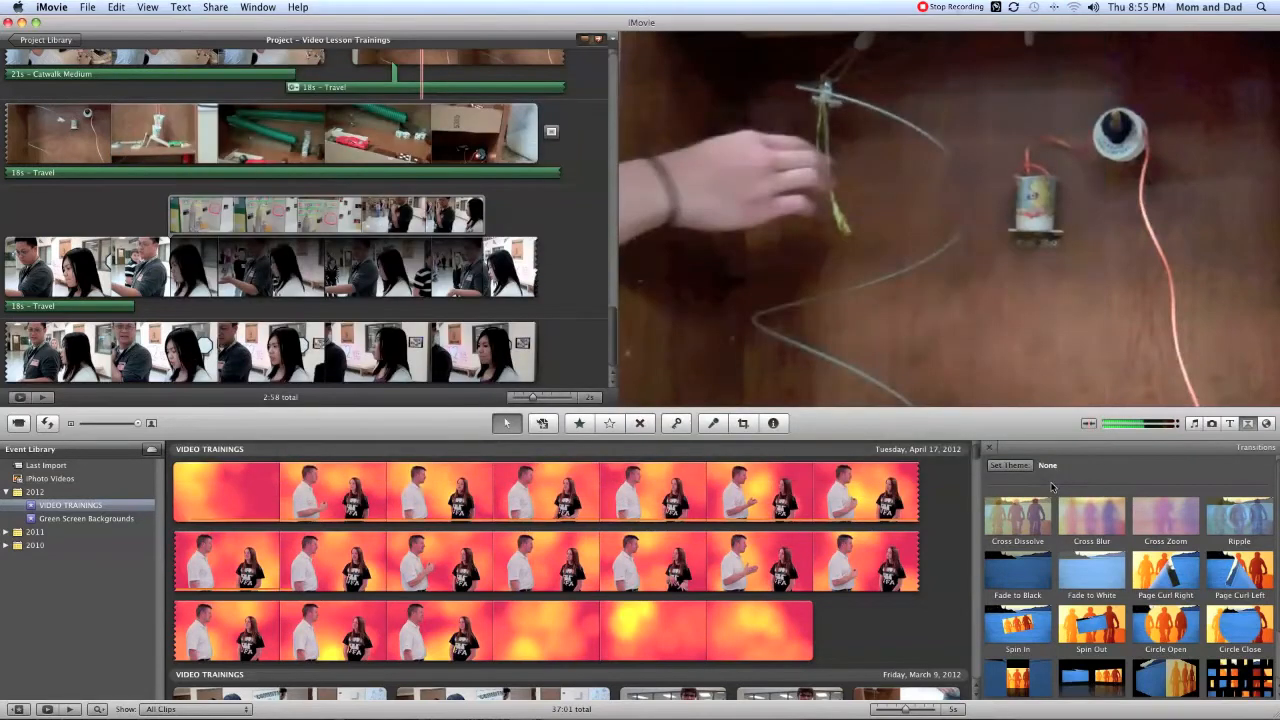
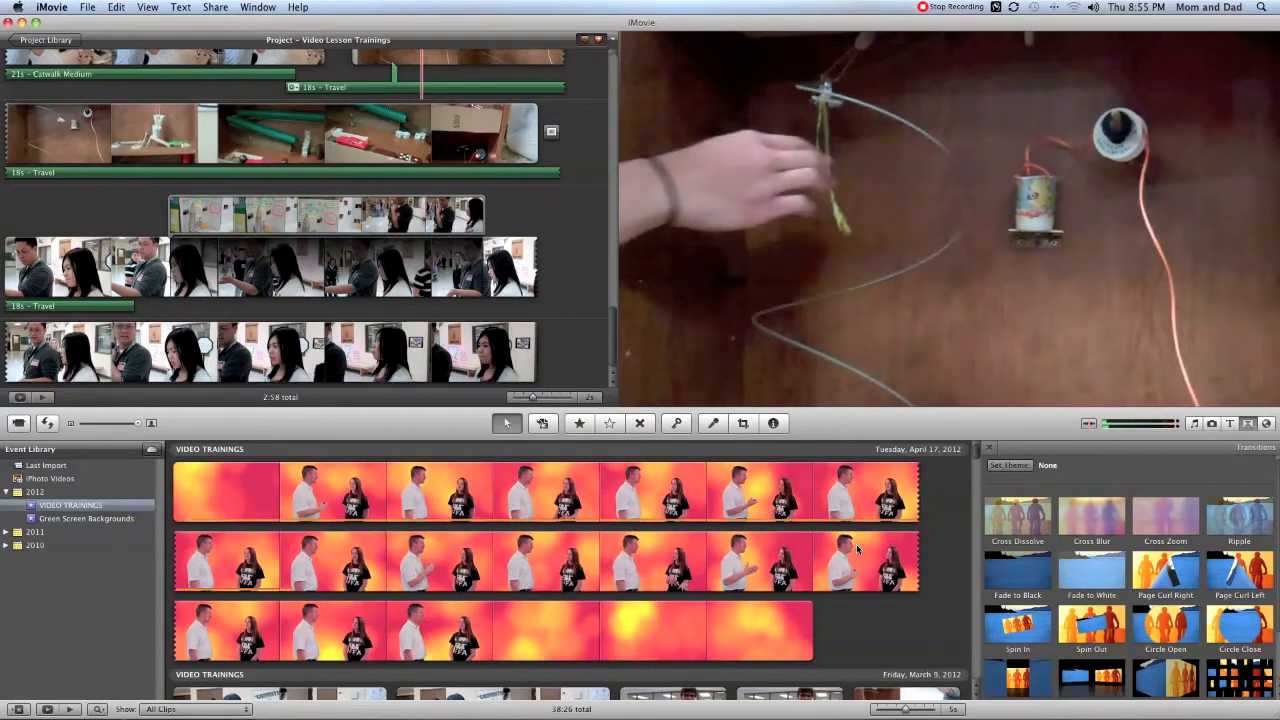
- Add the entire imported news clip from the VIDEO TRAININGS event to the end of the project
drag(978, 455, 978, 599)
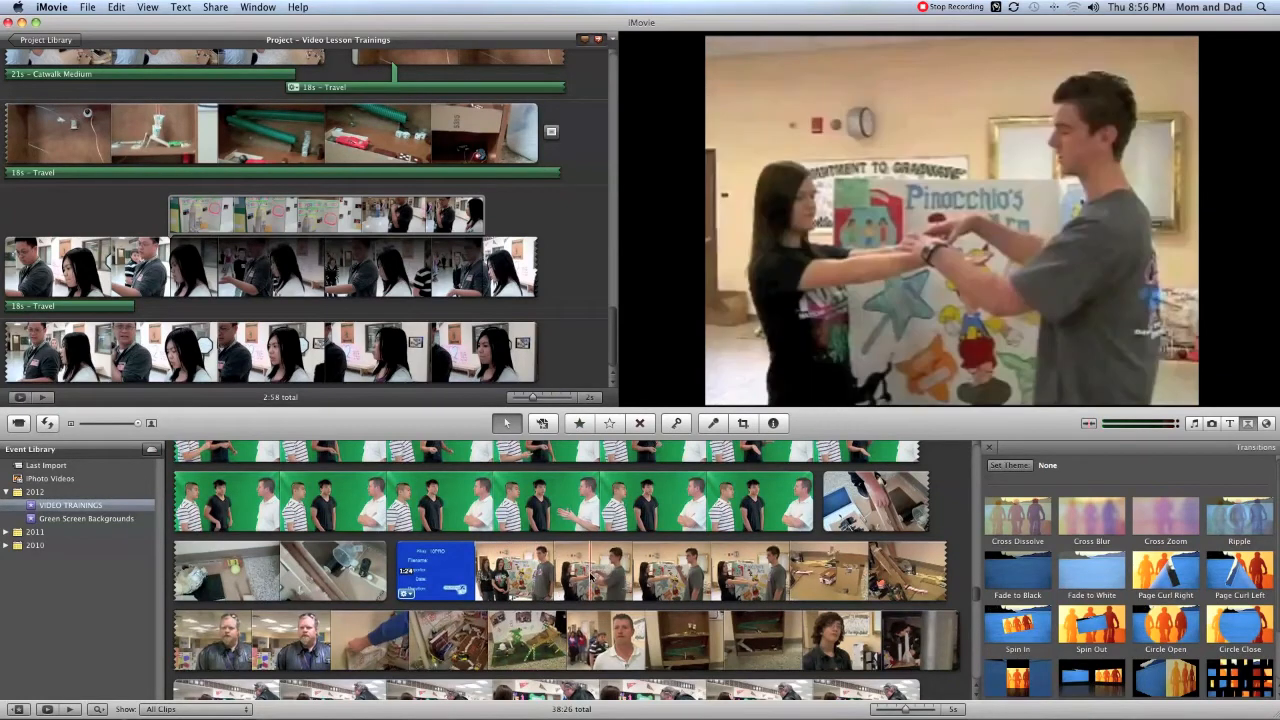
key(super+a)
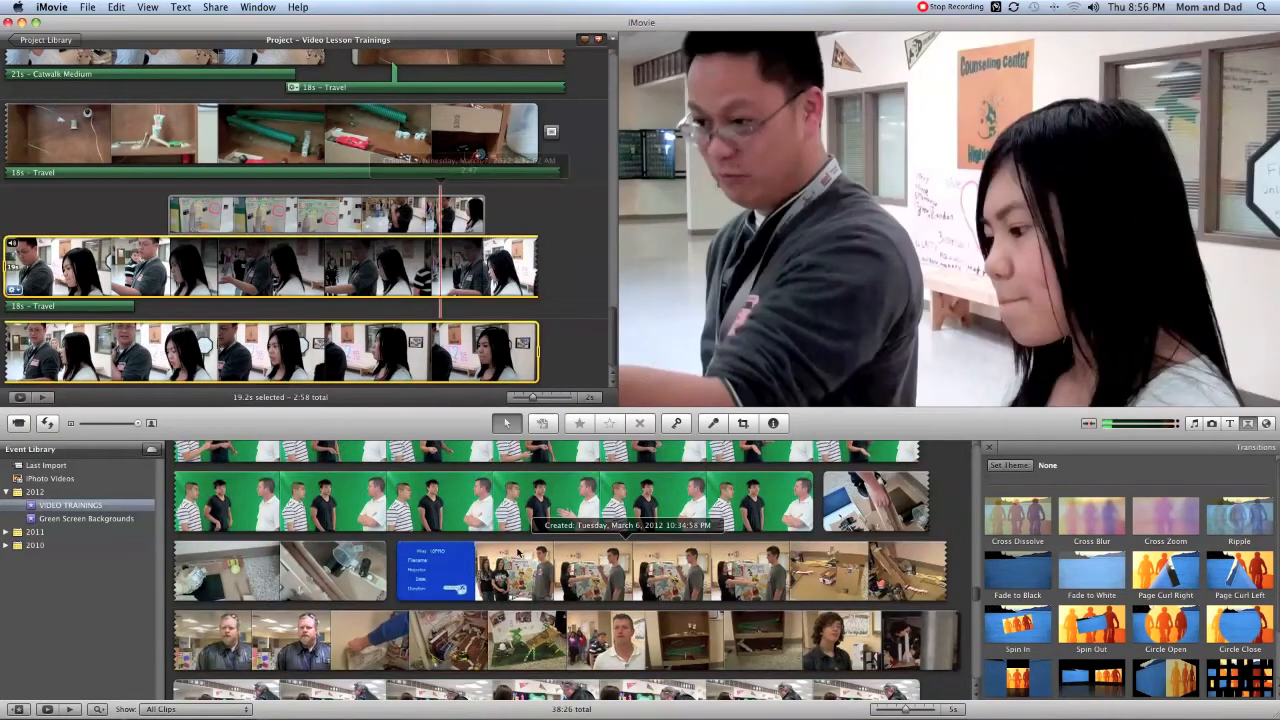
click(517, 549)
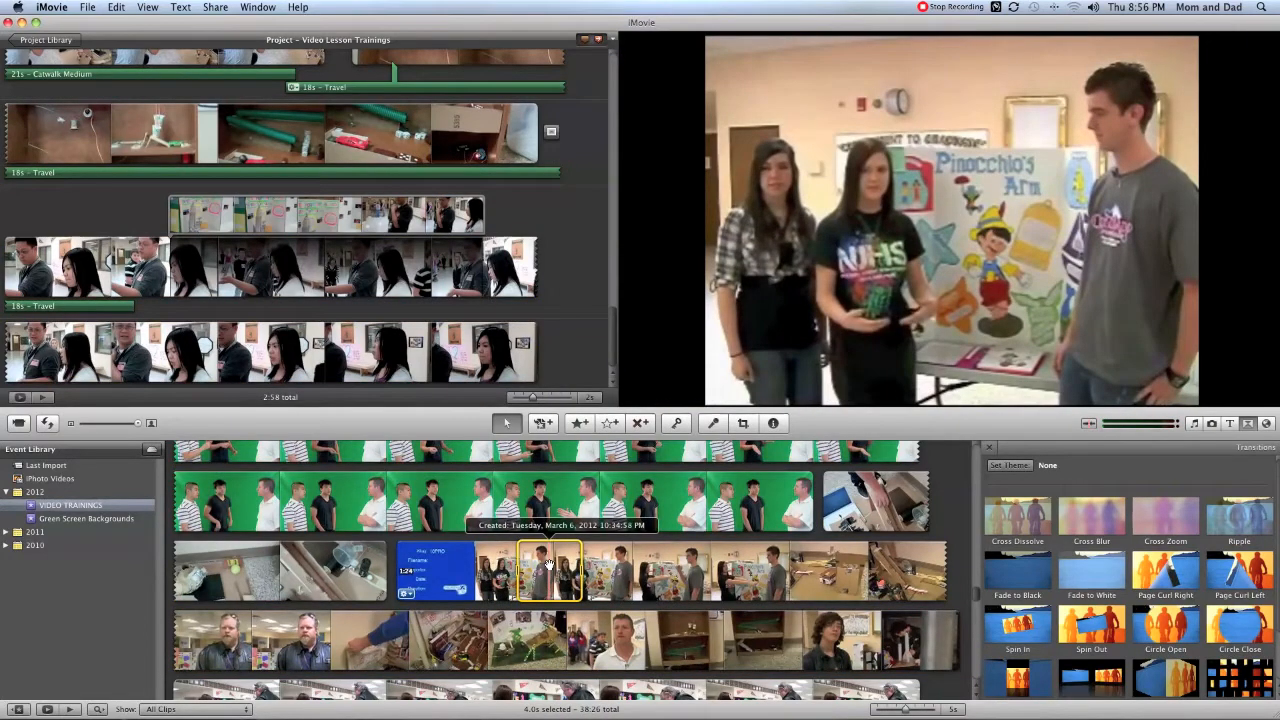
double_click(550, 568)
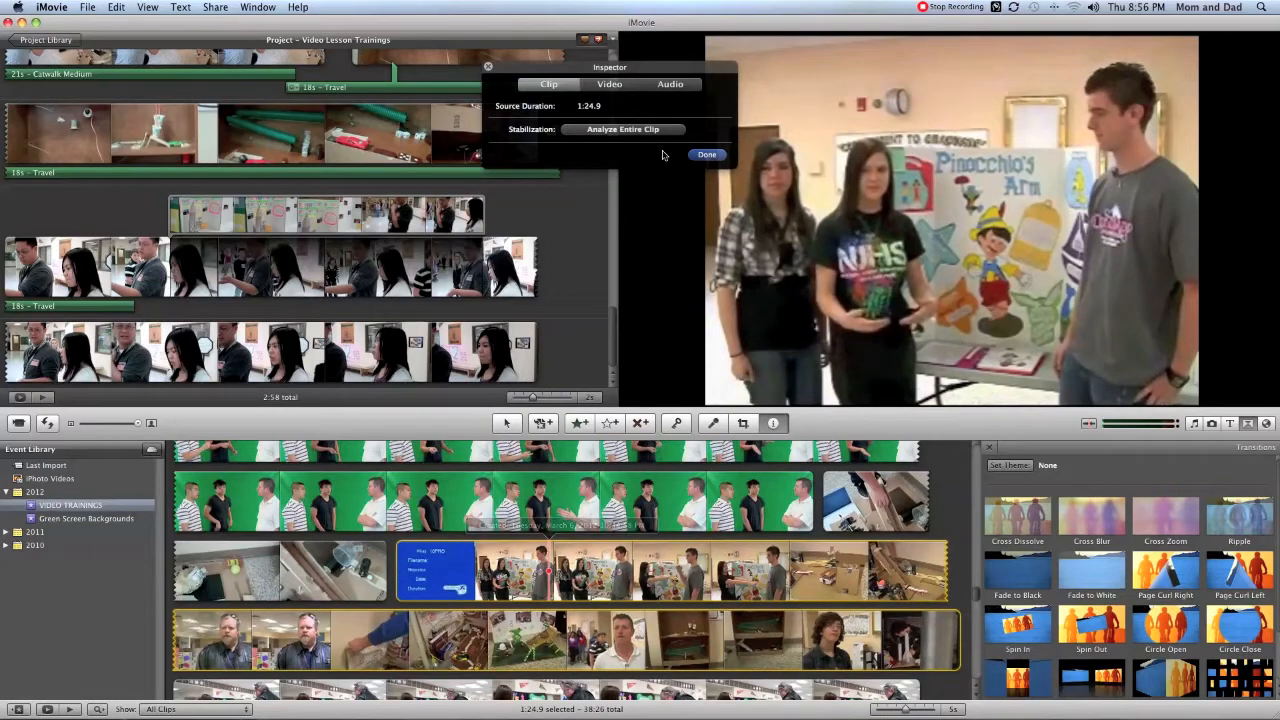
click(707, 155)
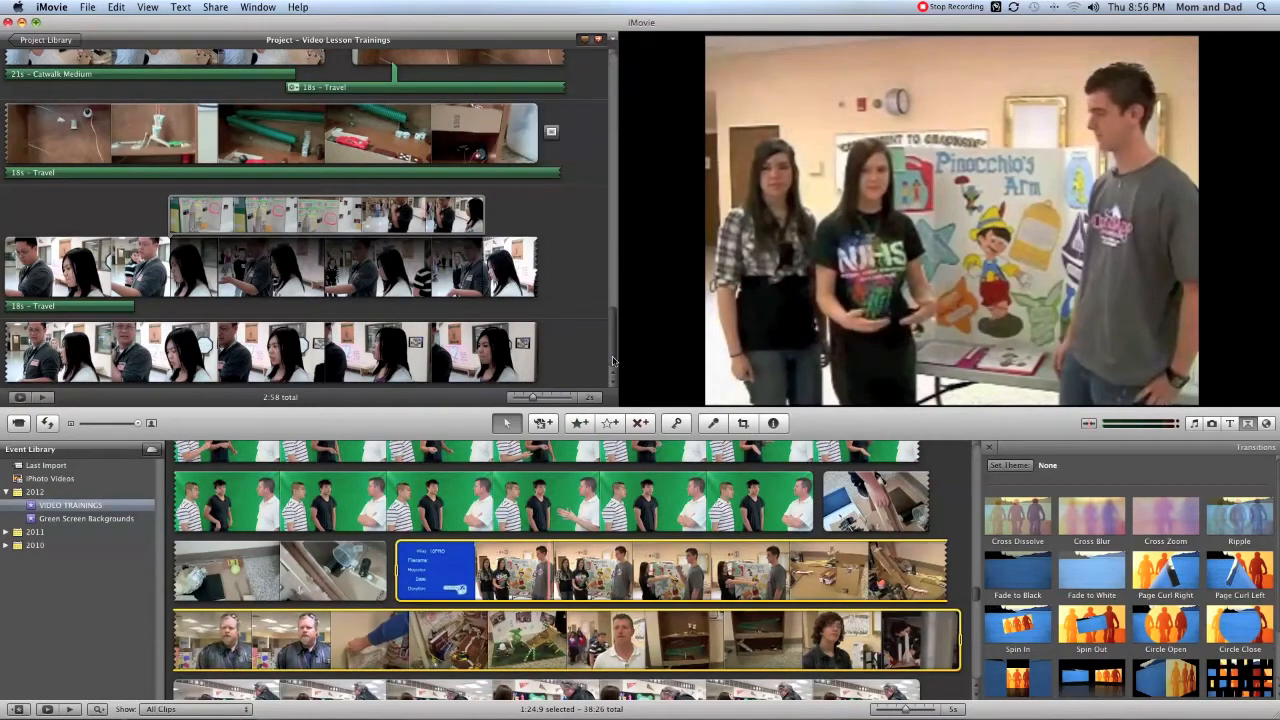
drag(510, 380, 573, 337)
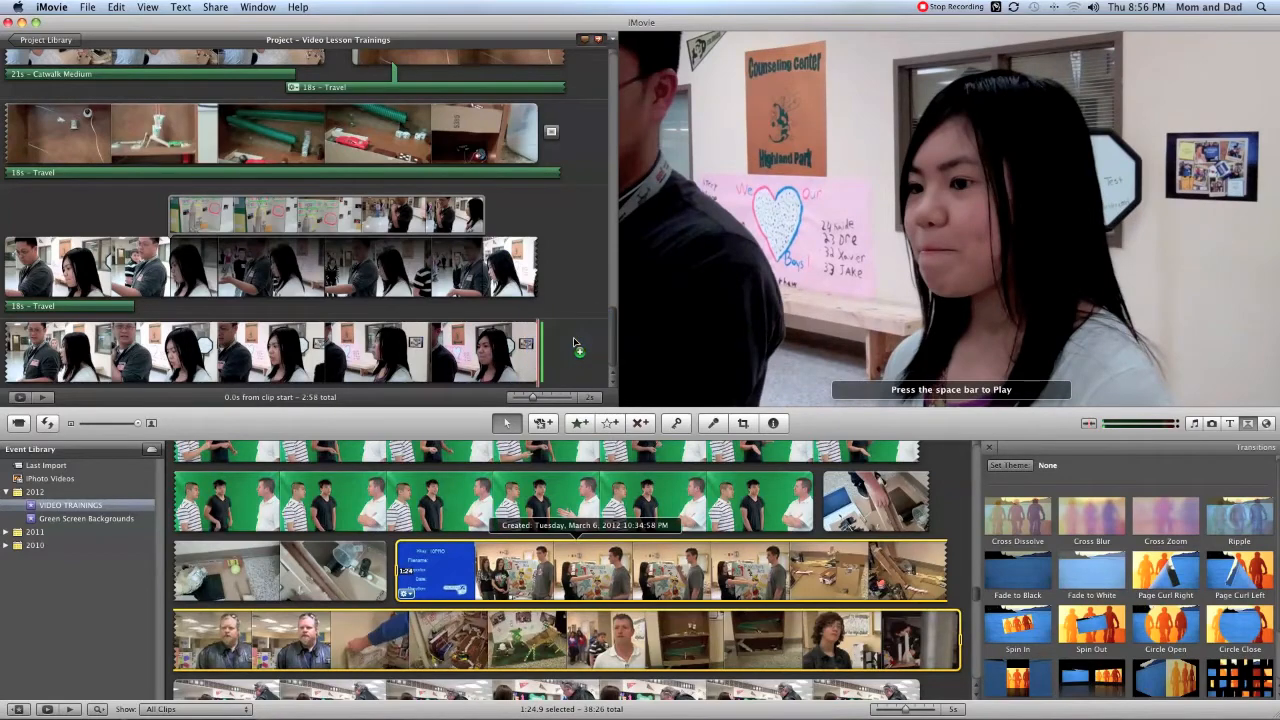
scroll(573, 337, down, 5)
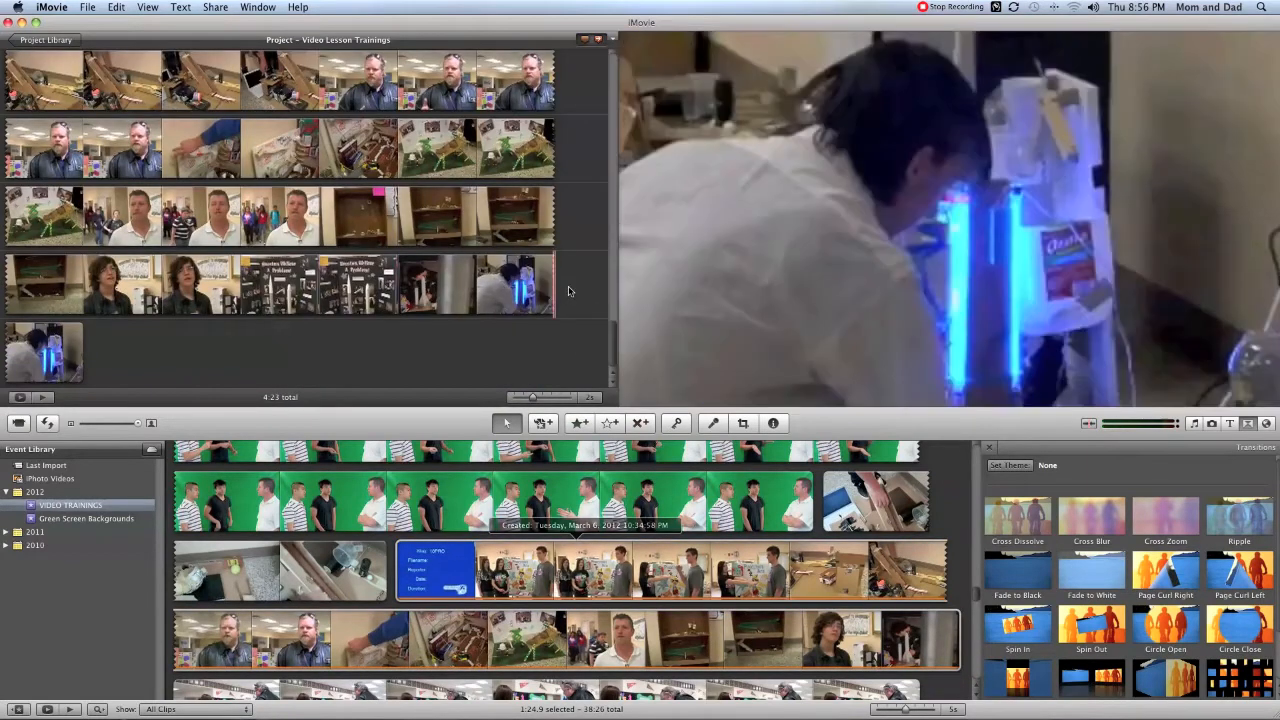
- Insert a Black background just before the imported news clip and a Fade to Black transition between the hallway clip and that background
drag(610, 338, 604, 298)
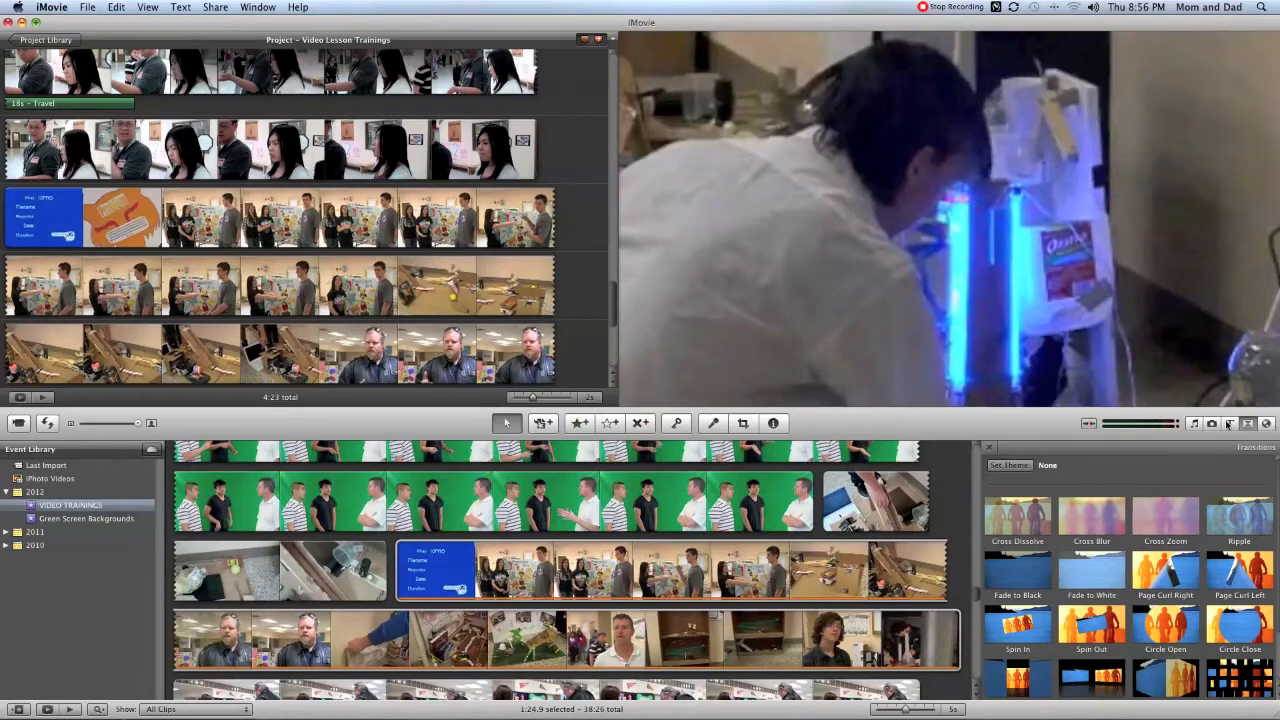
click(1266, 423)
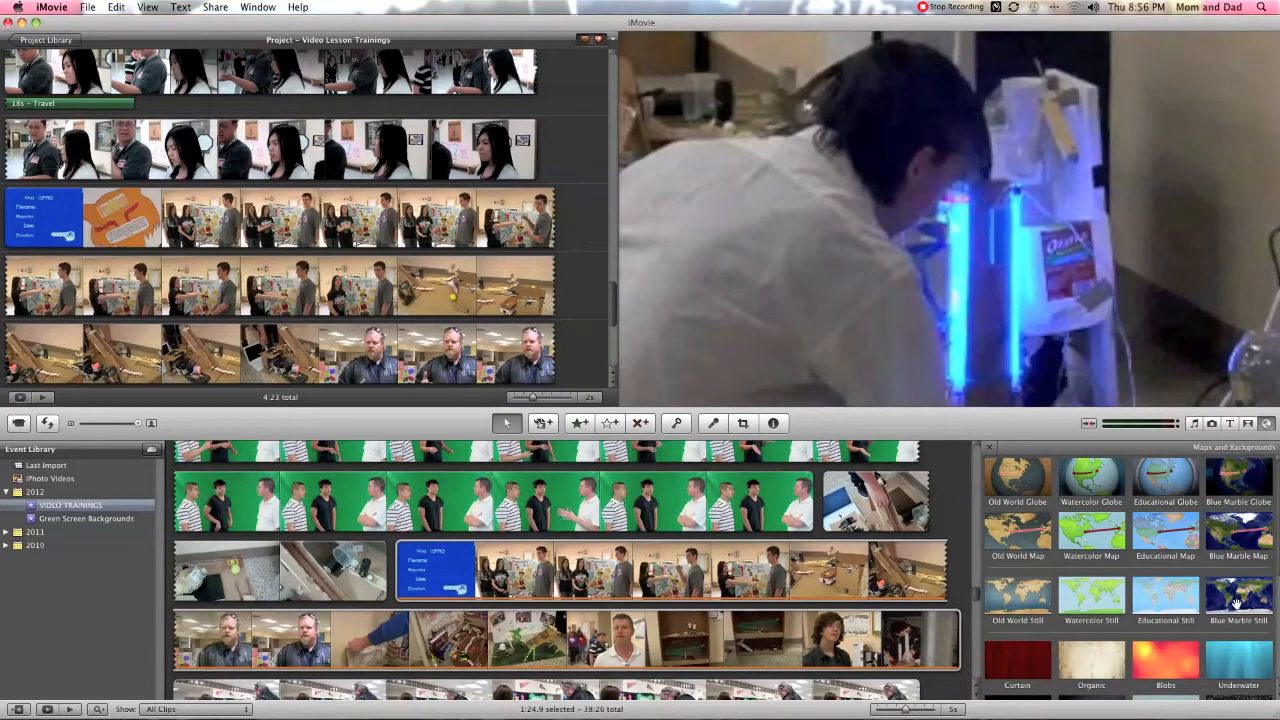
scroll(1238, 606, down, 5)
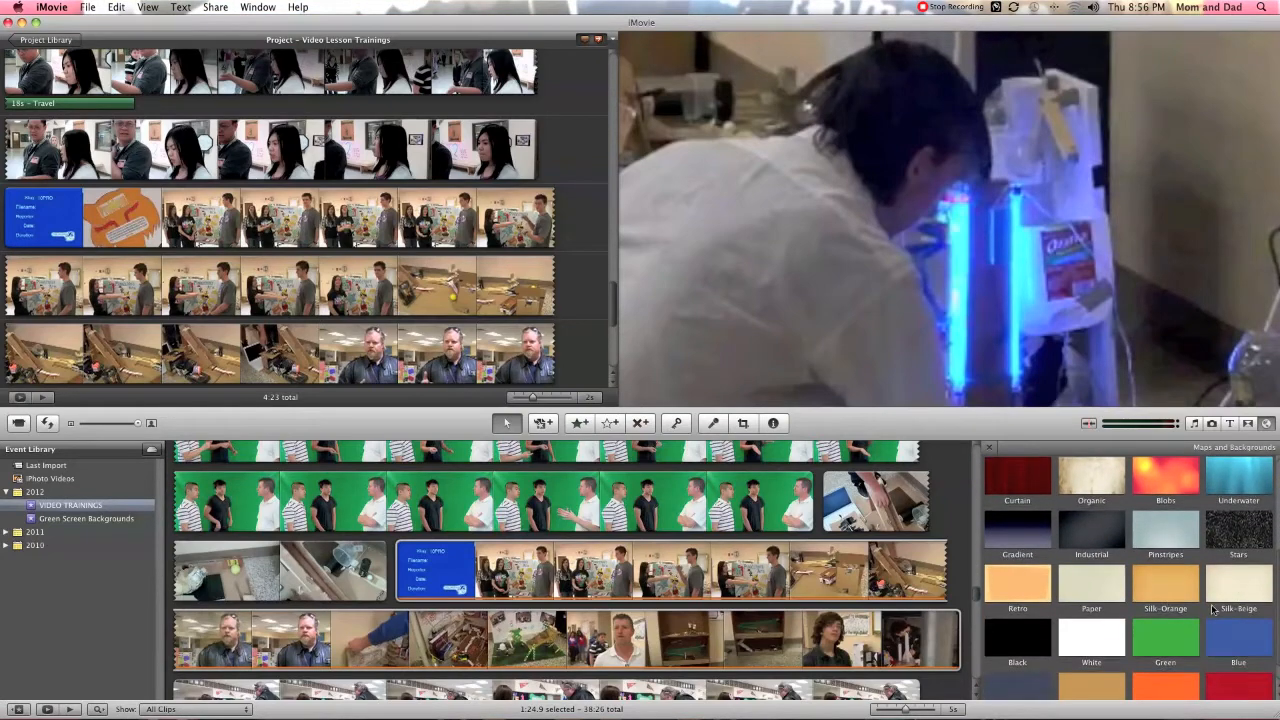
drag(1008, 646, 573, 150)
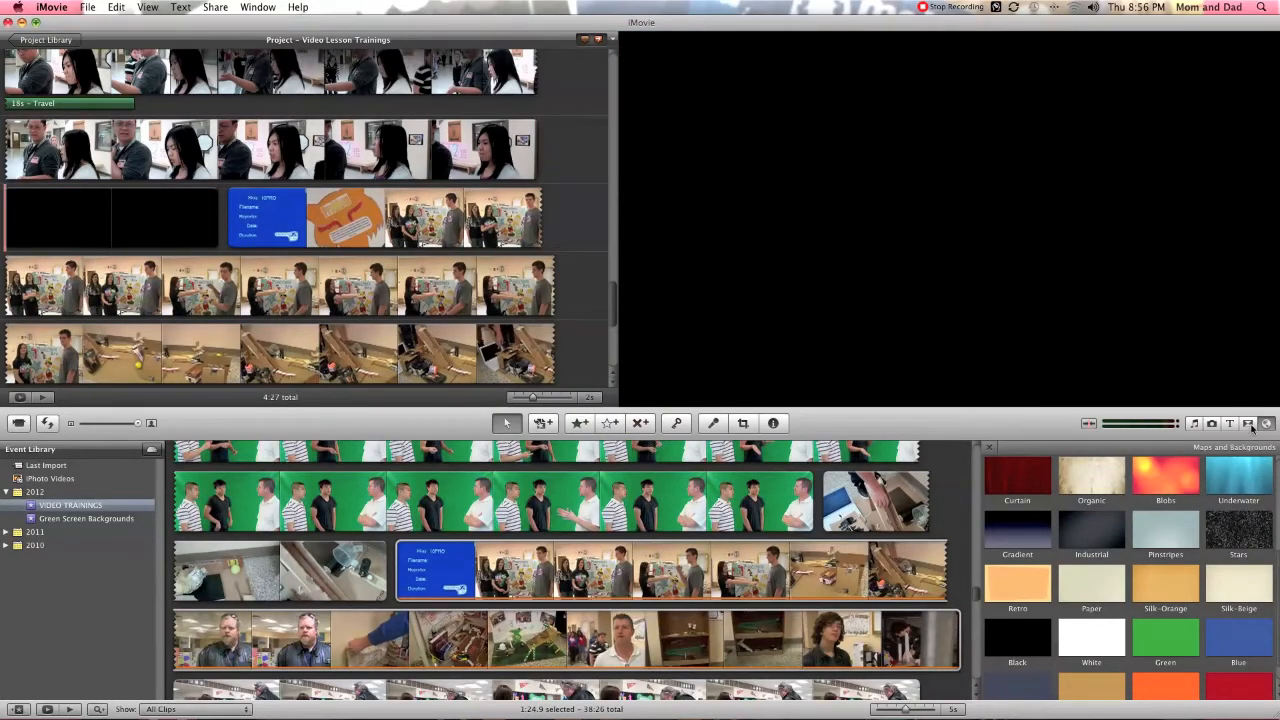
click(1249, 424)
drag(1018, 568, 541, 137)
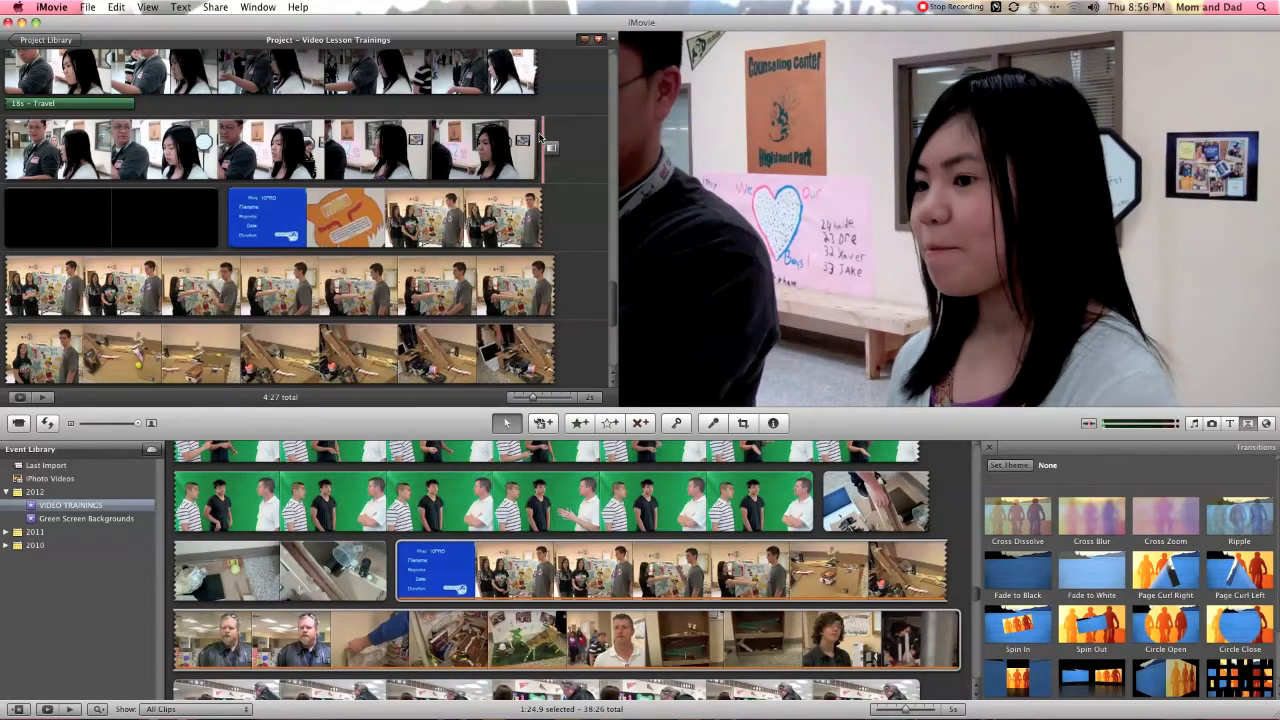
- Add a Drifting title over the whole black background clip
click(1228, 424)
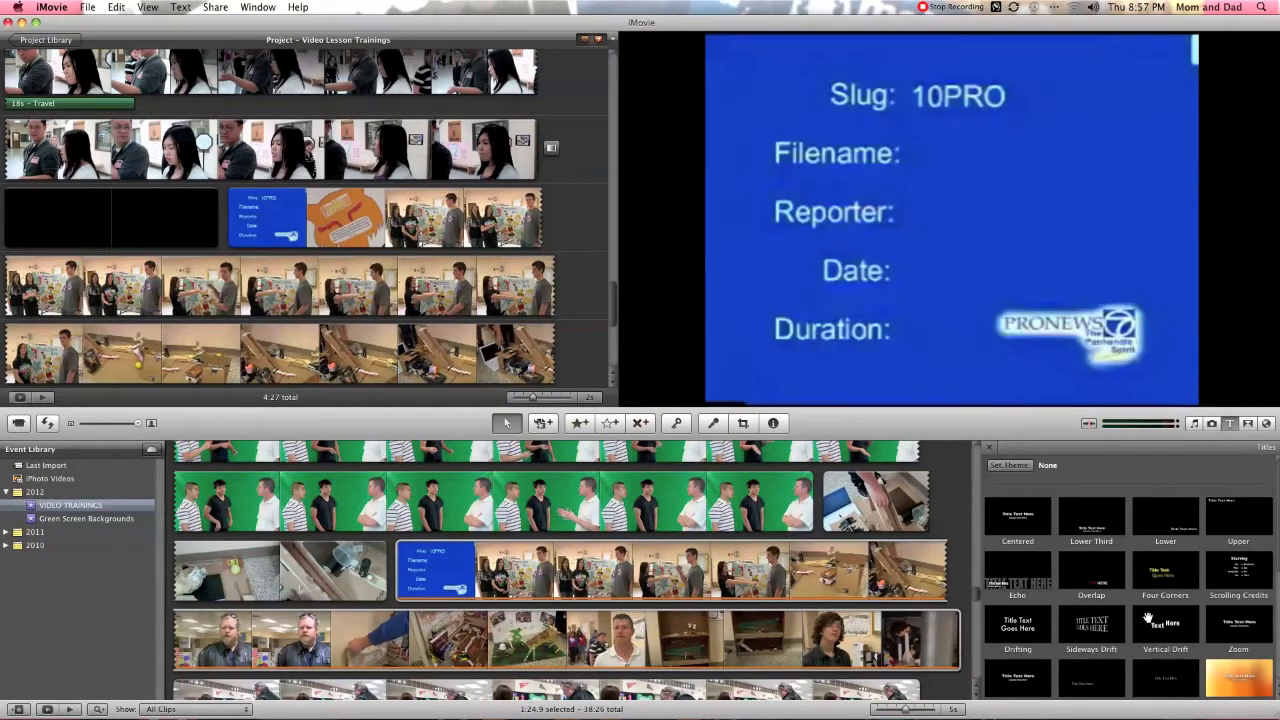
scroll(1000, 615, down, 3)
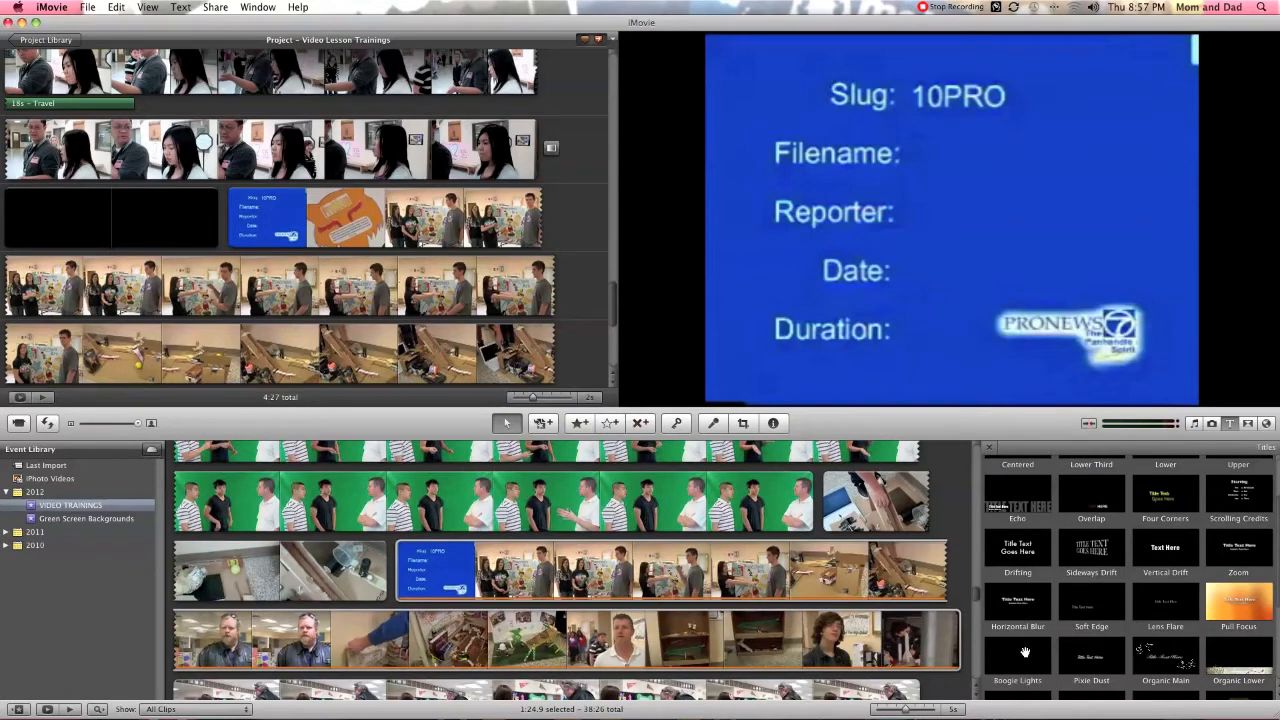
scroll(1025, 652, down, 5)
scroll(1053, 636, up, 5)
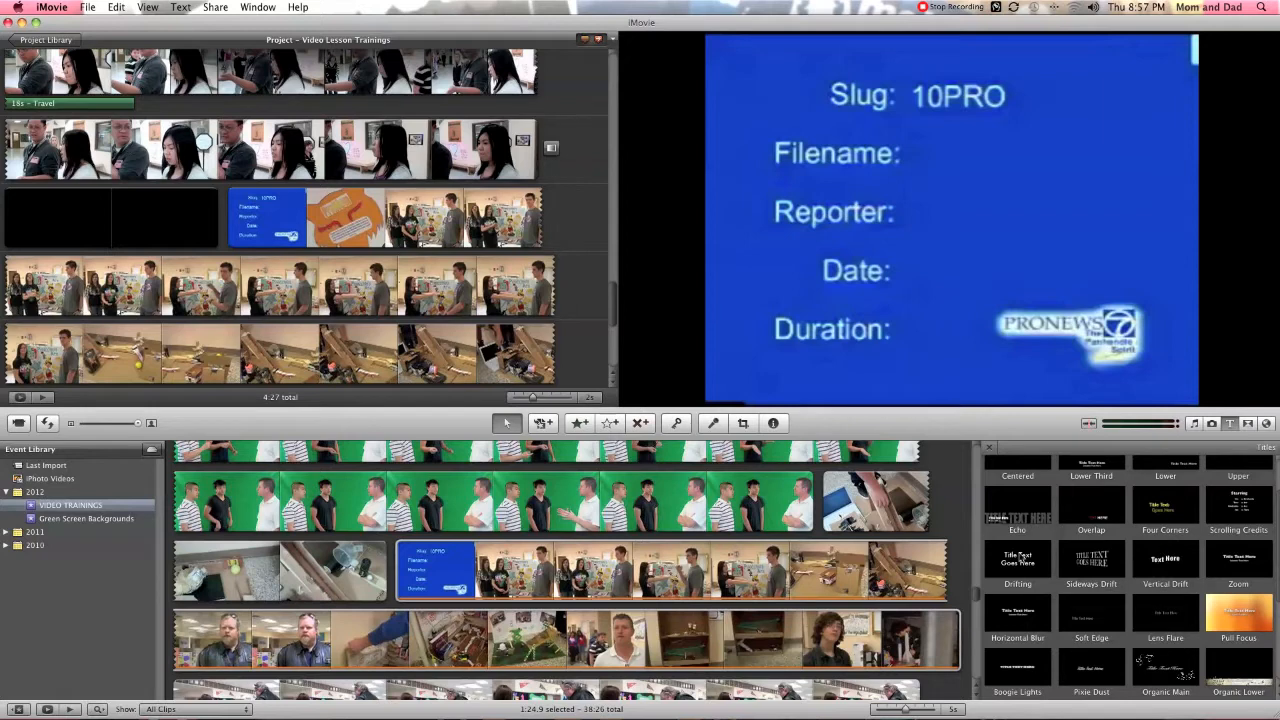
drag(1011, 557, 128, 212)
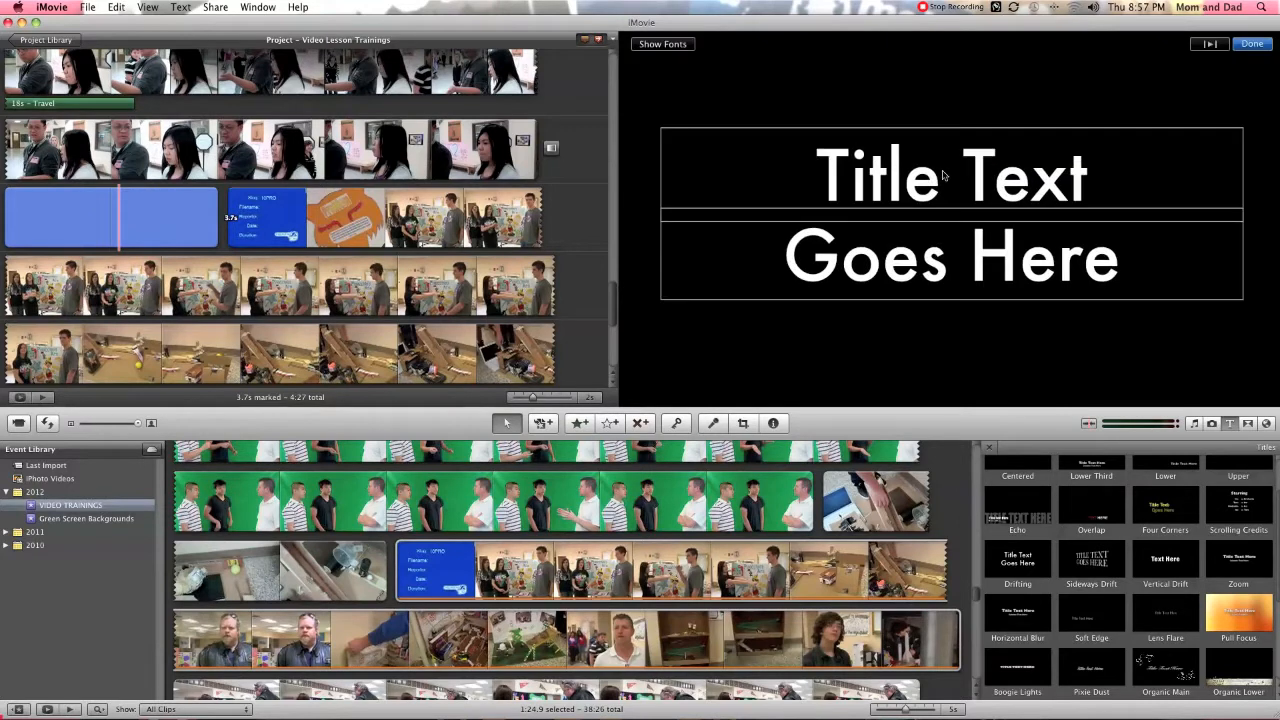
- Set the title's lines to "Science Fair 2012" and "KVII News Footage", and change their font to Impact
click(935, 176)
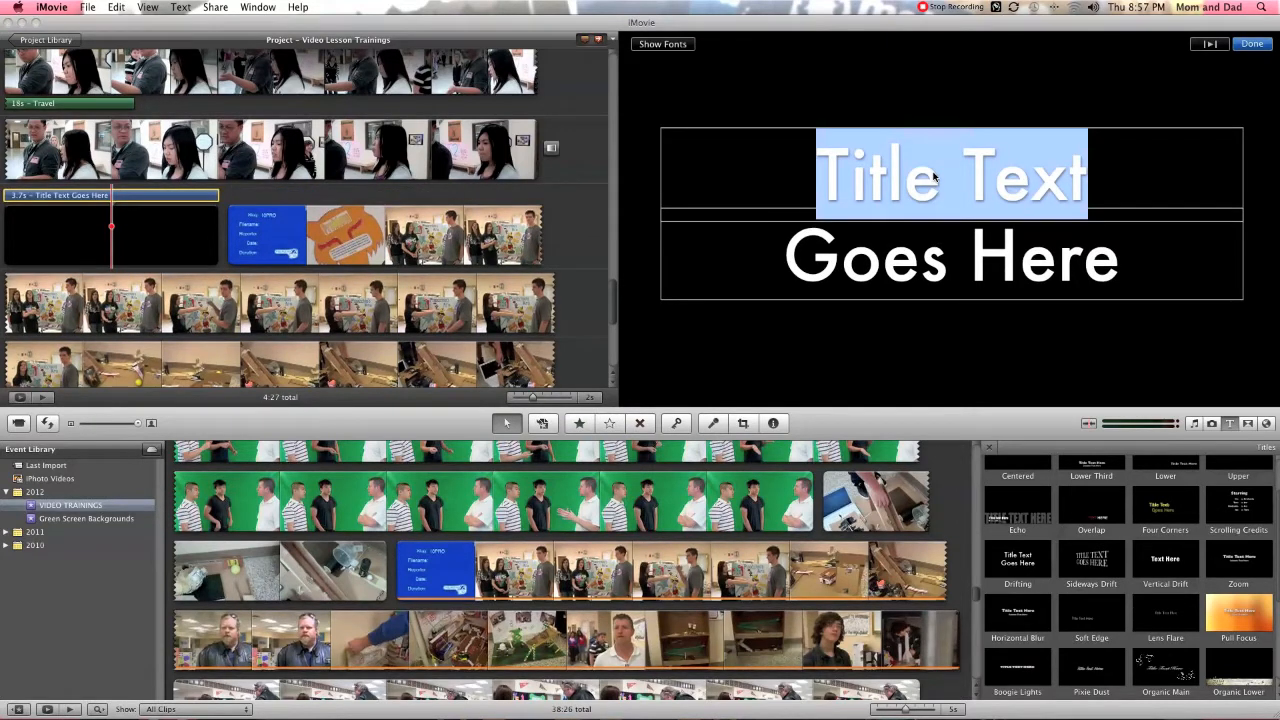
text(Science Fair 210)
key(BackSpace)
key(BackSpace)
text(012)
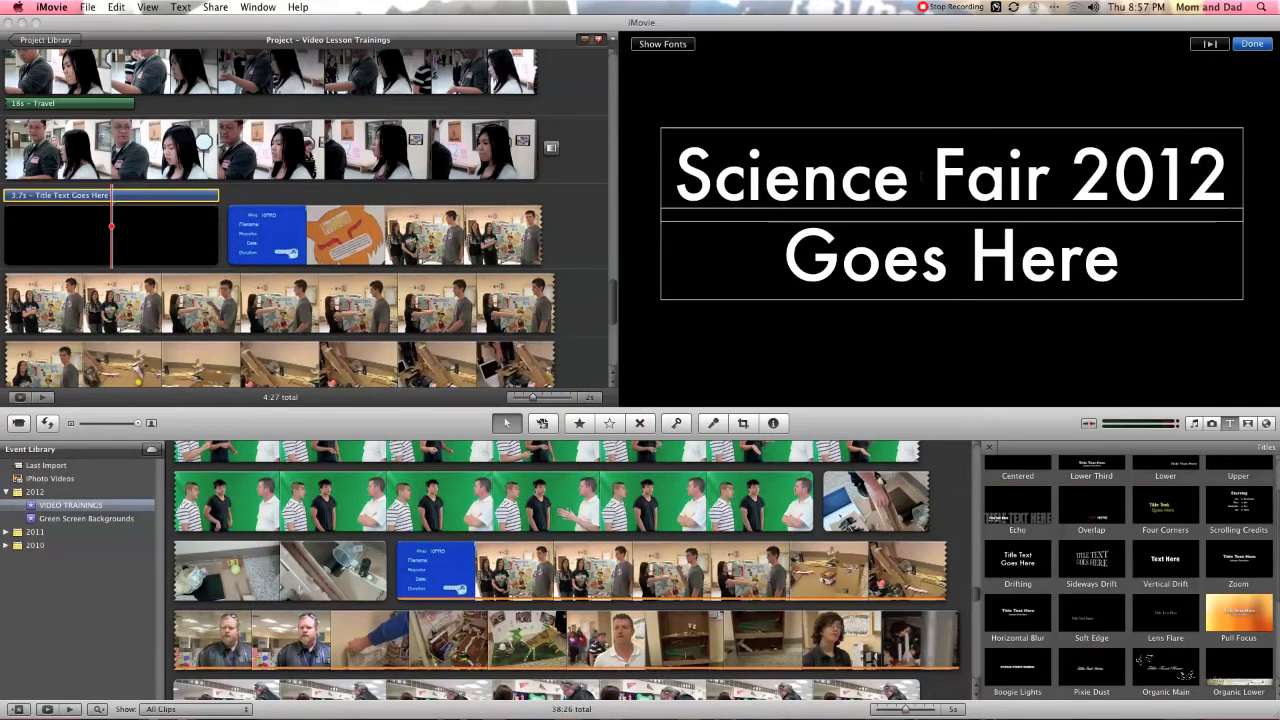
key(Tab)
text(KVII N)
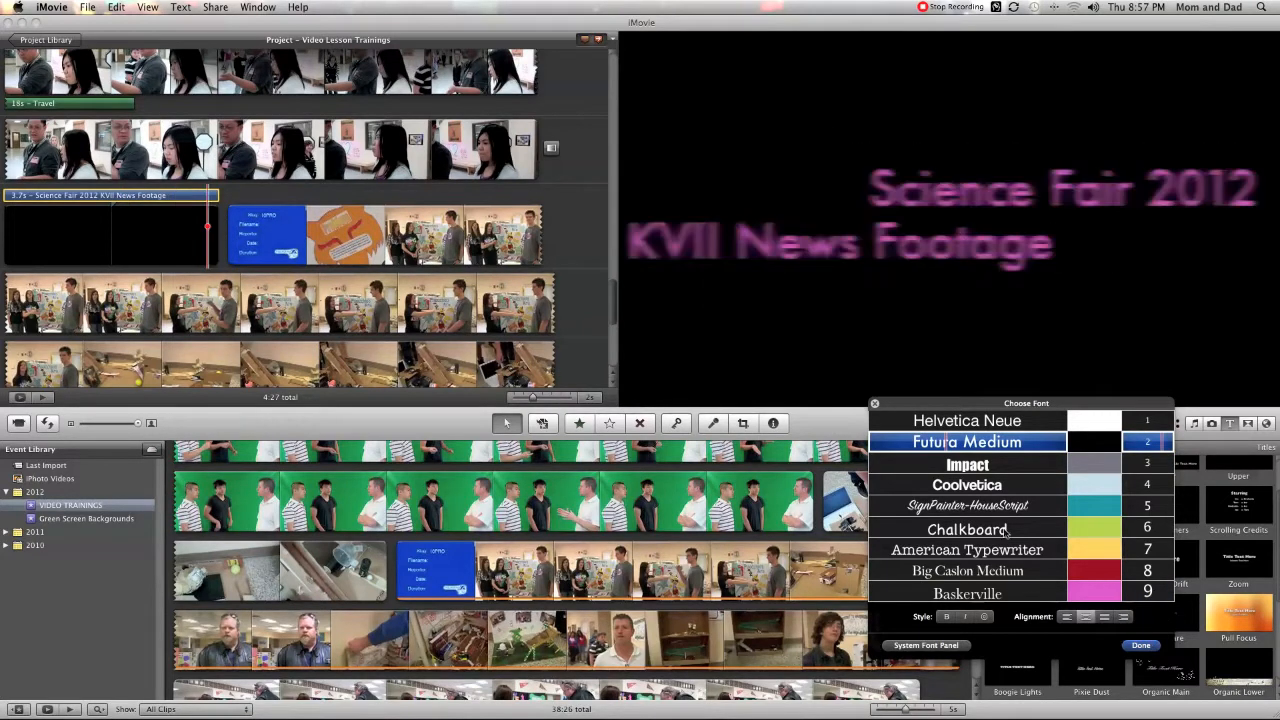
click(970, 466)
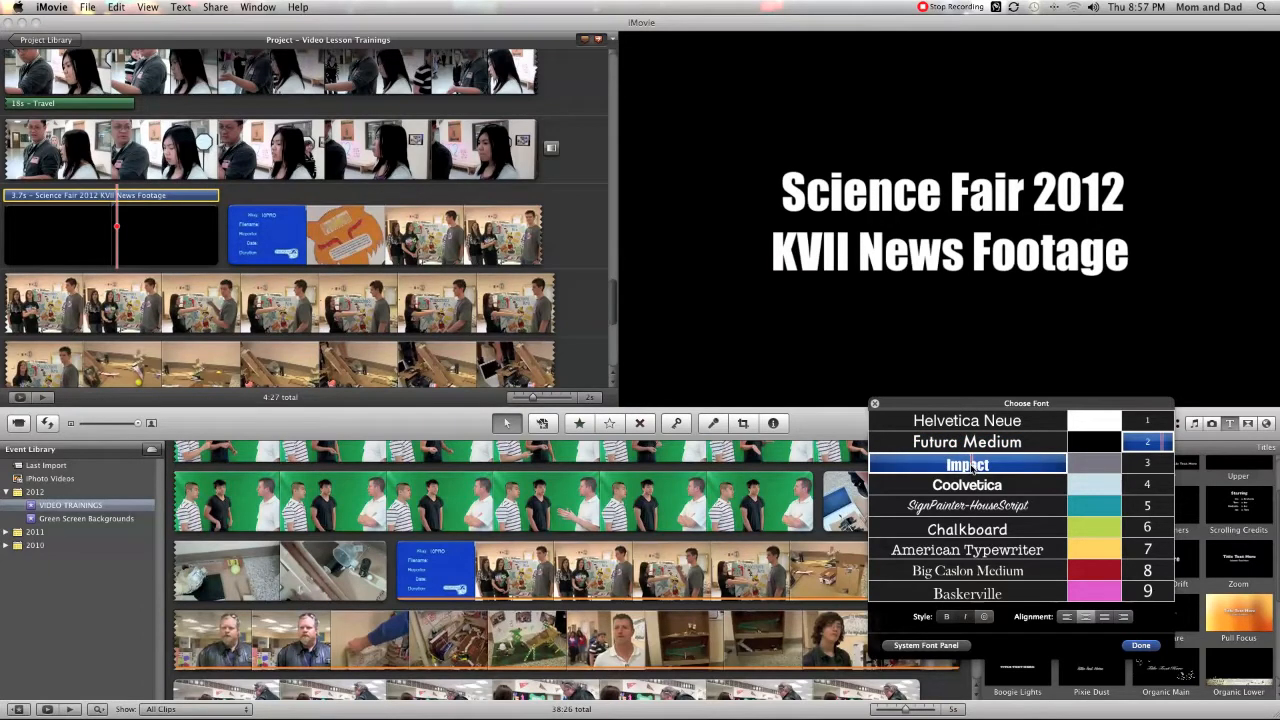
click(1142, 646)
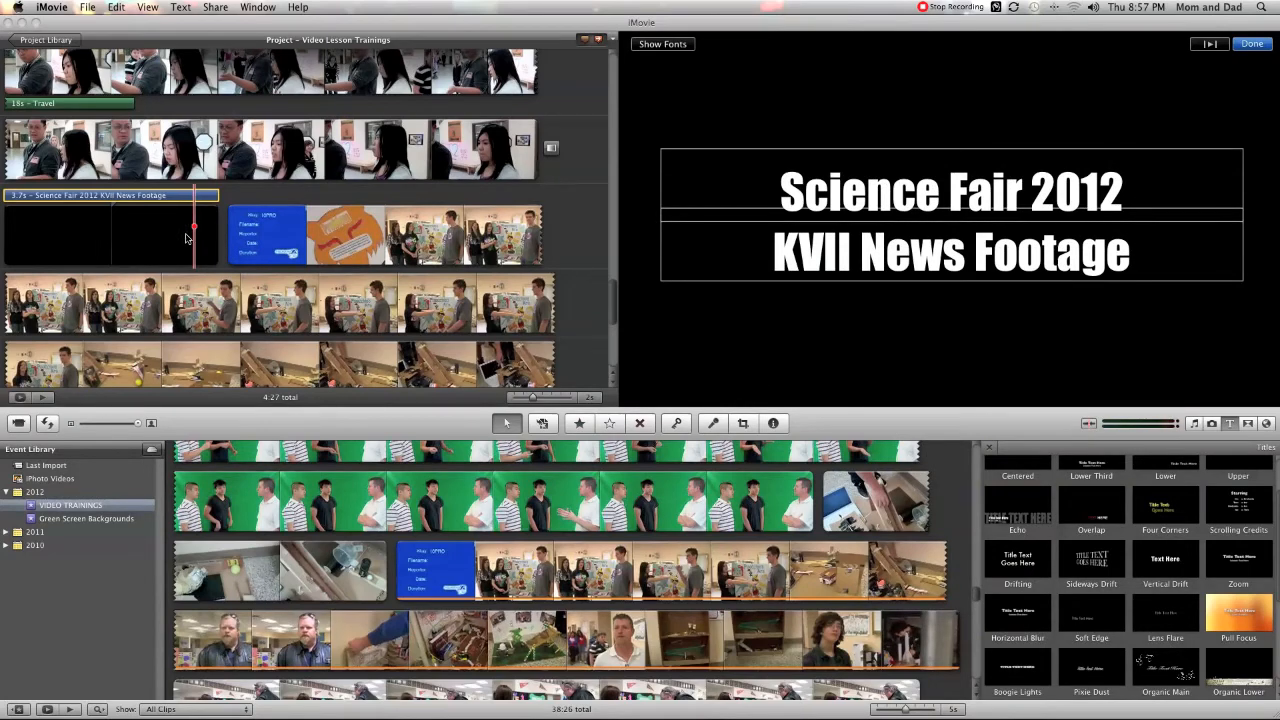
- Play the project from the end of the hallway clip through the title into the news clip
click(215, 237)
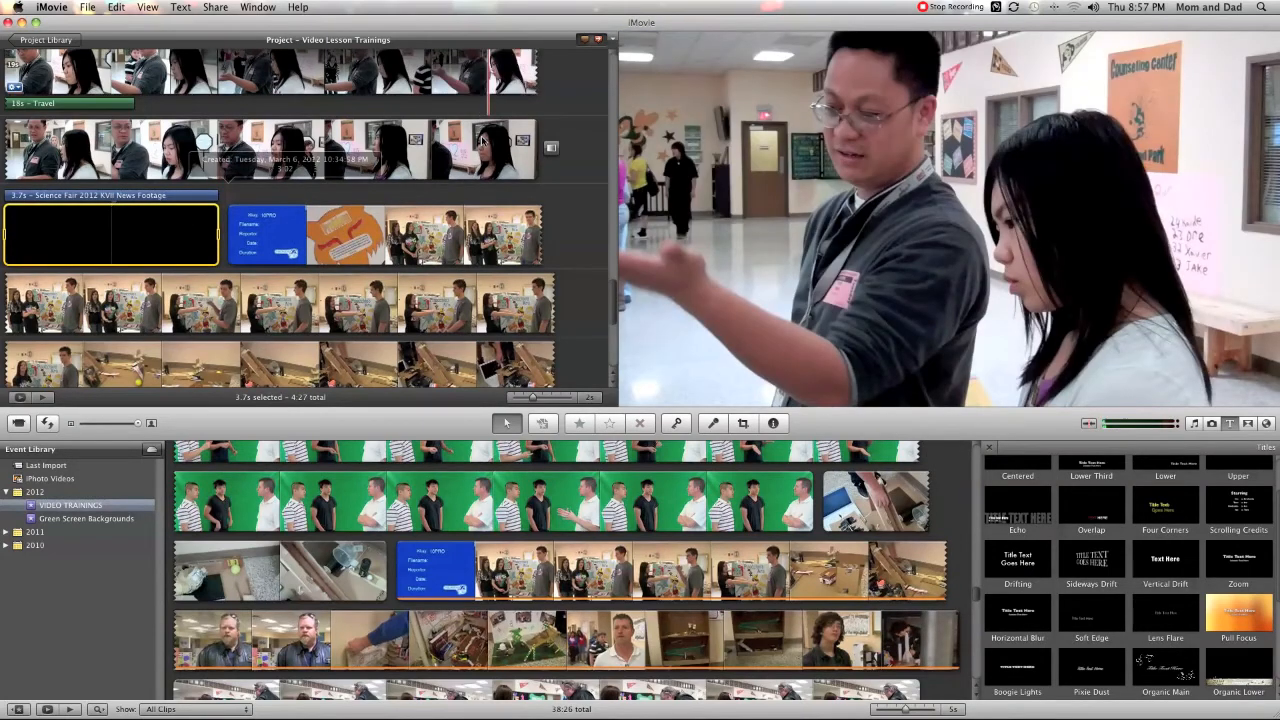
click(484, 143)
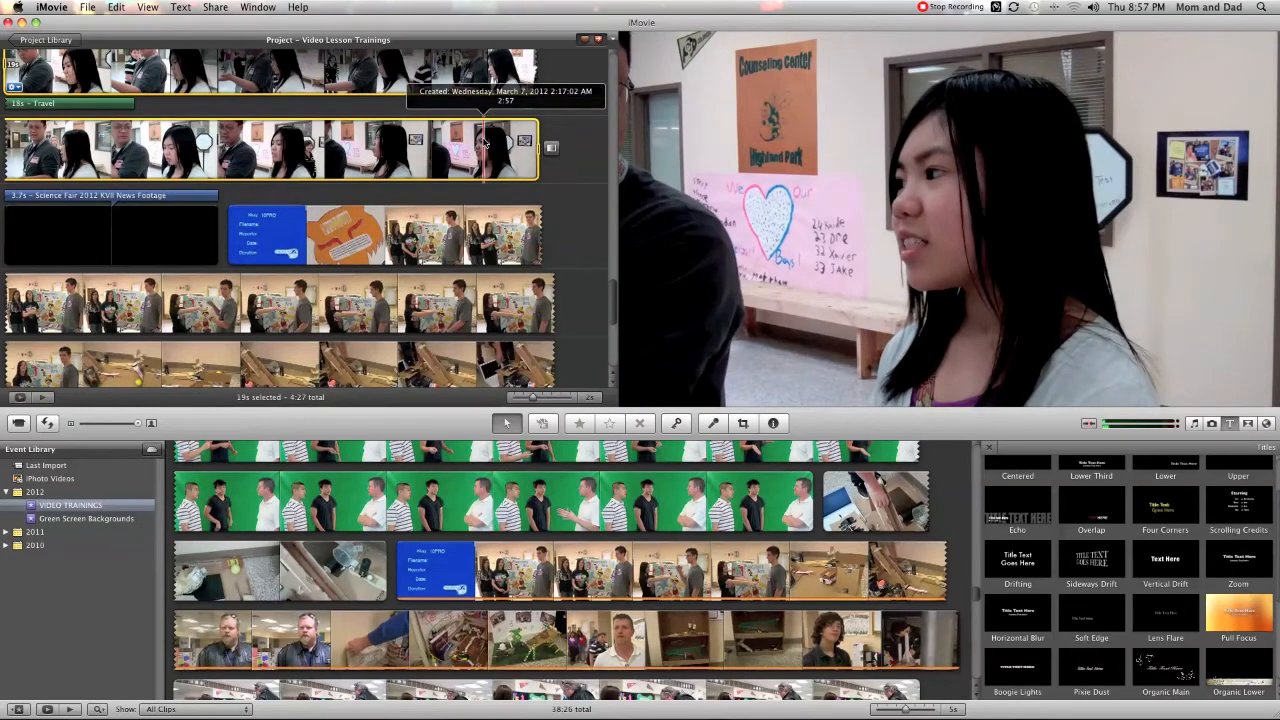
key(space)
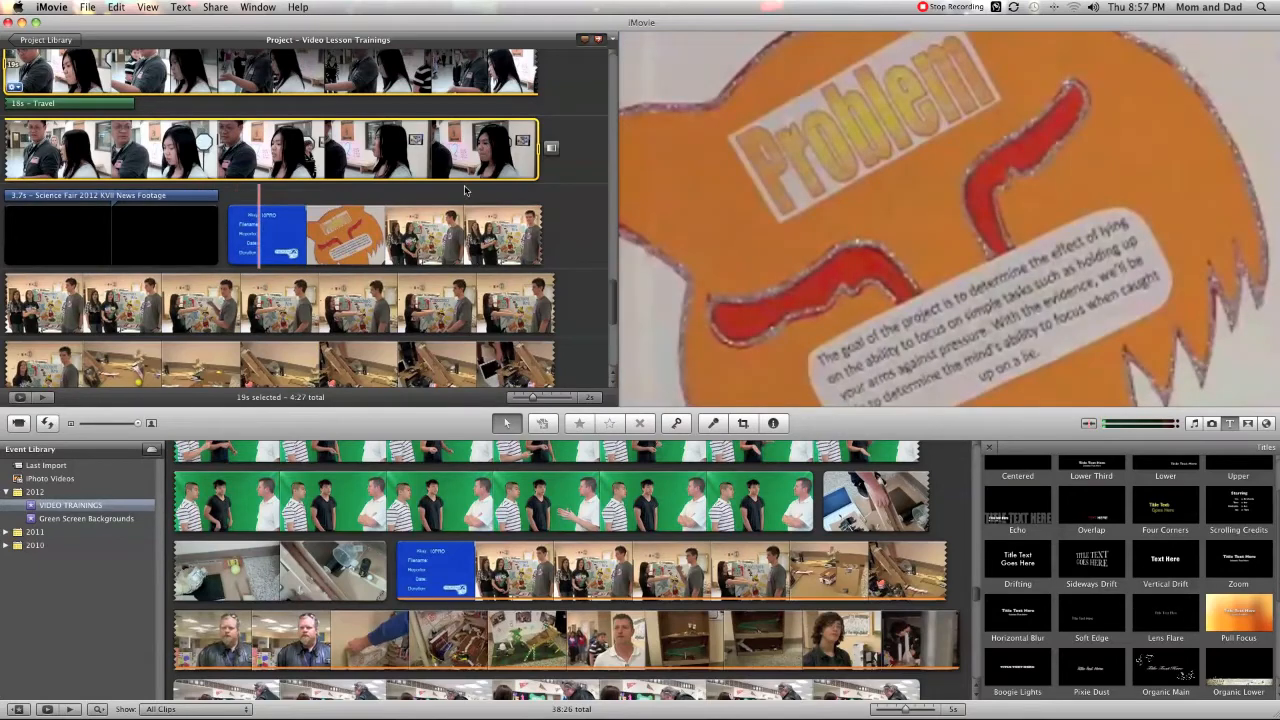
click(458, 236)
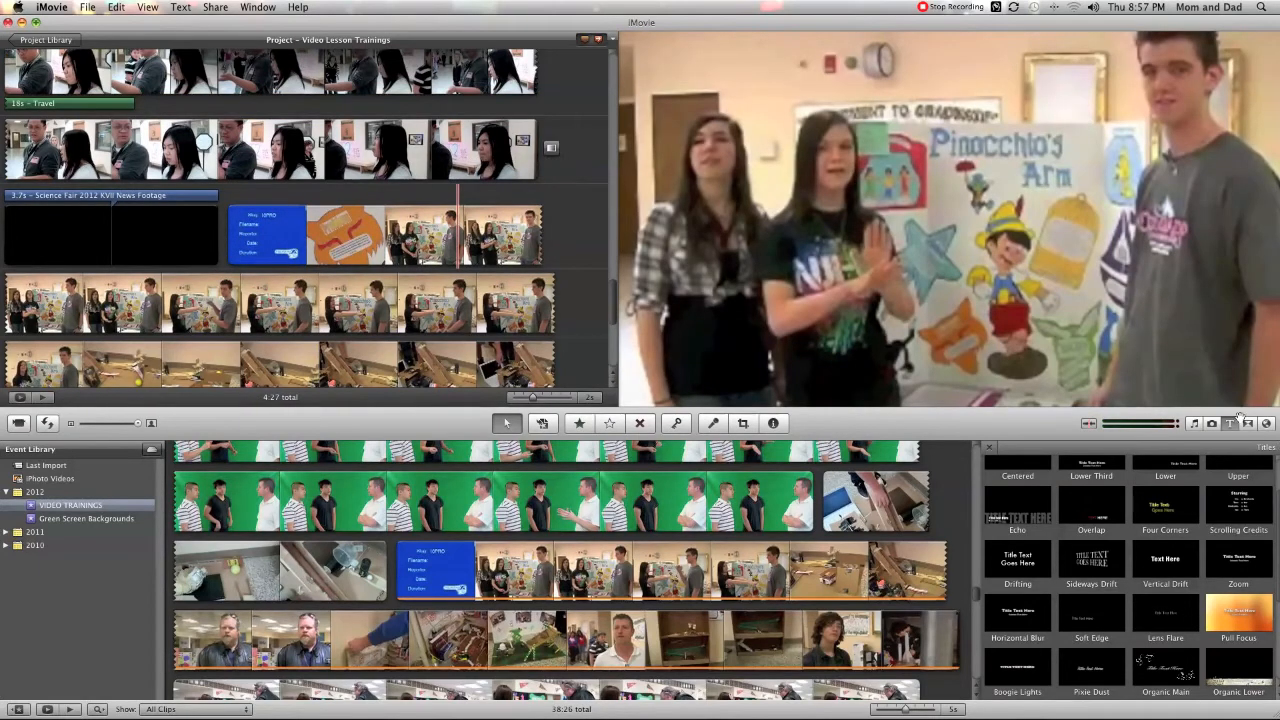
- Add a Cross Dissolve transition between the black title clip and the news clip
click(1248, 424)
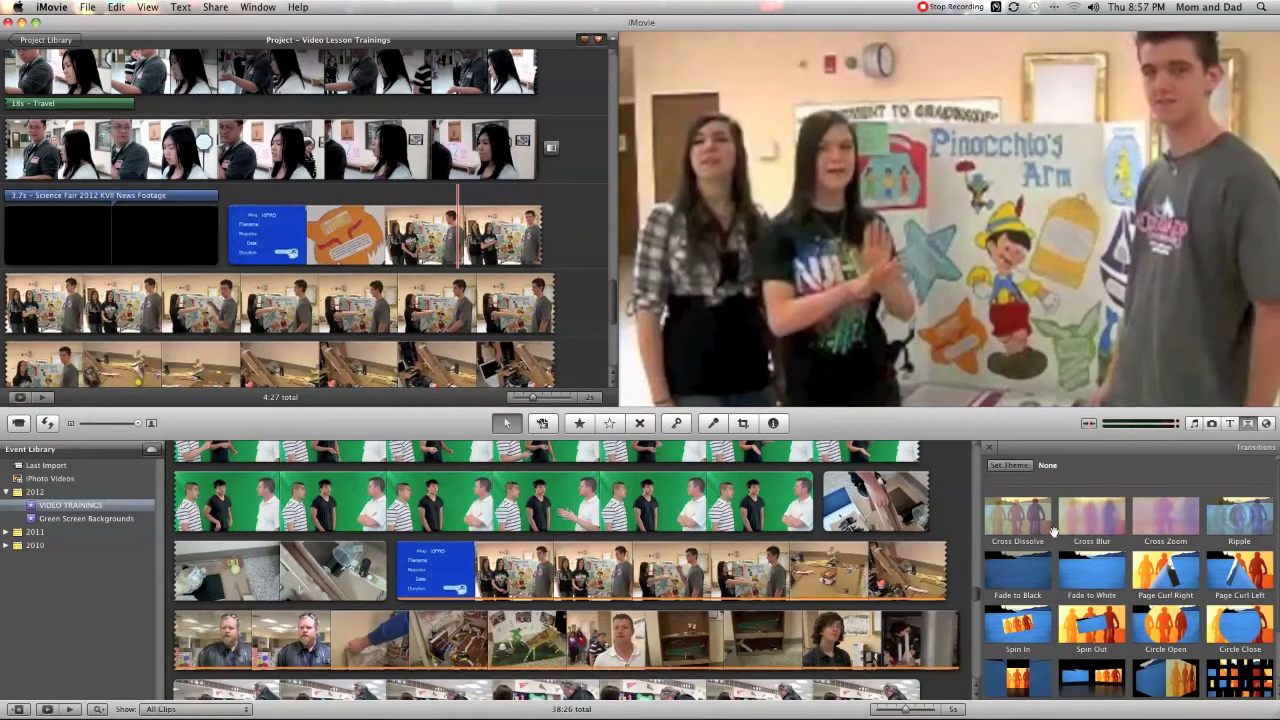
drag(1040, 524, 253, 268)
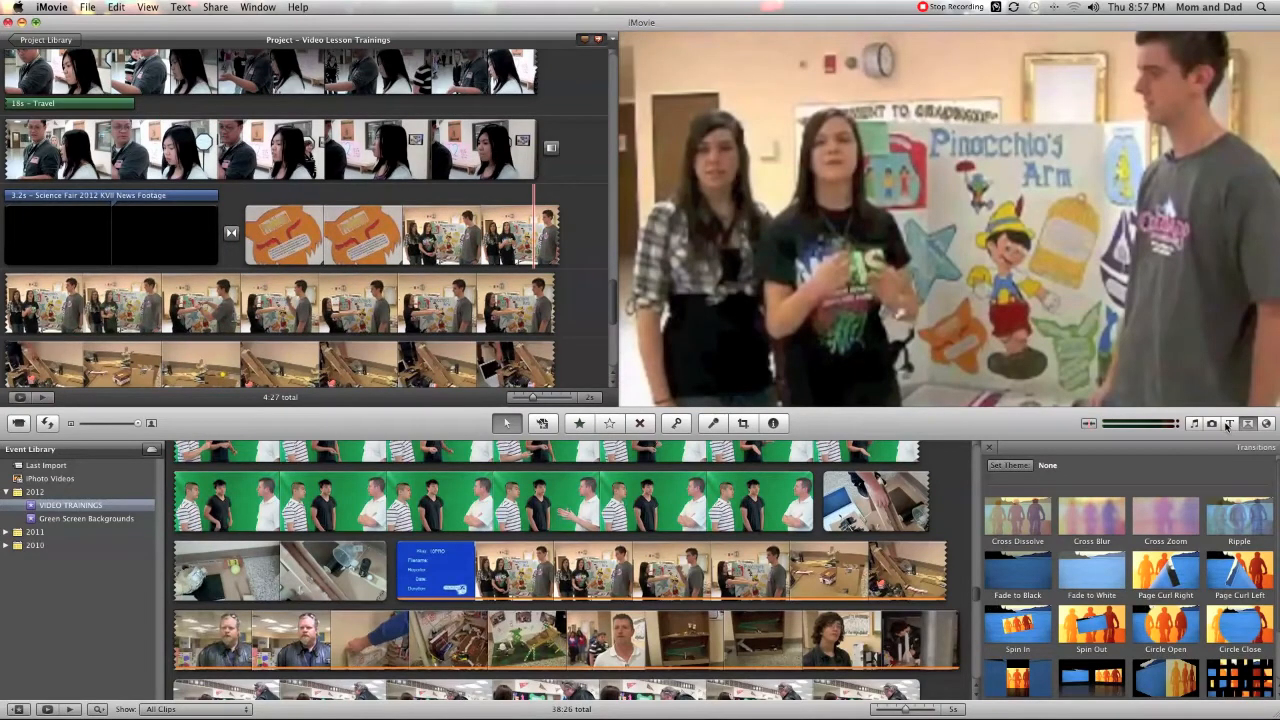
- Preview the Sprightly jingle from the Jingles music collection
click(1196, 423)
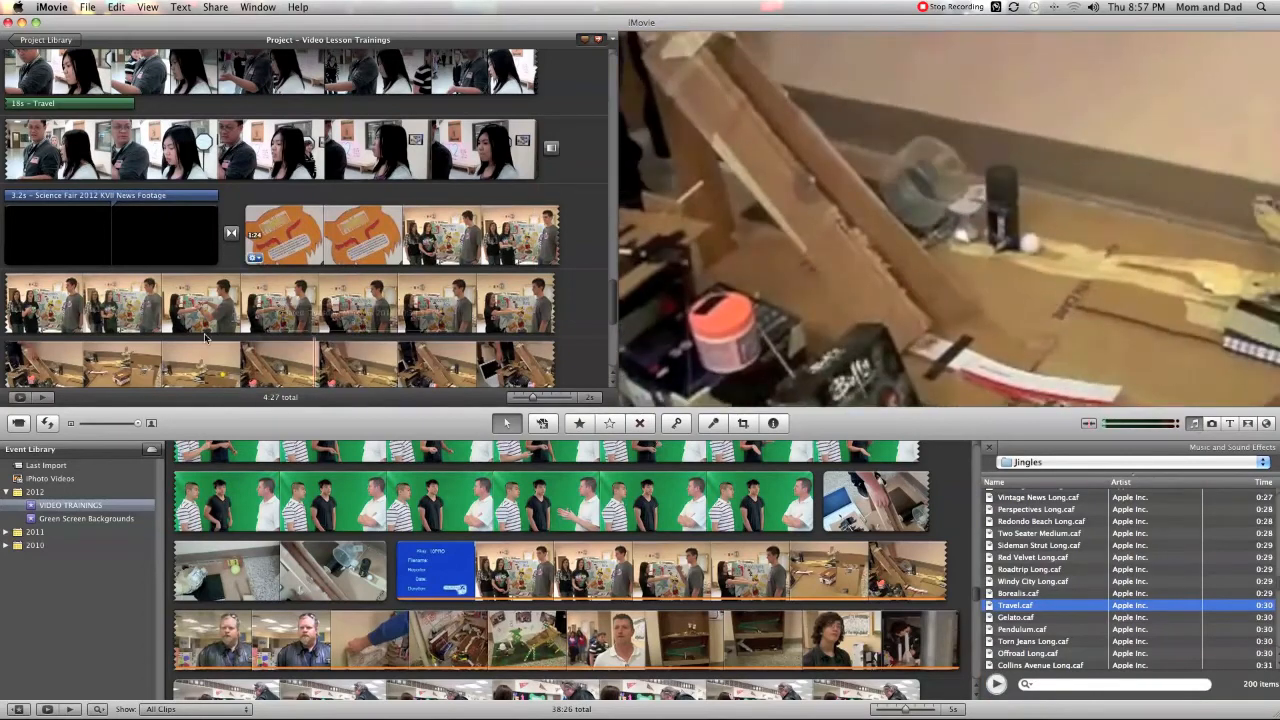
mouse_move(1279, 719)
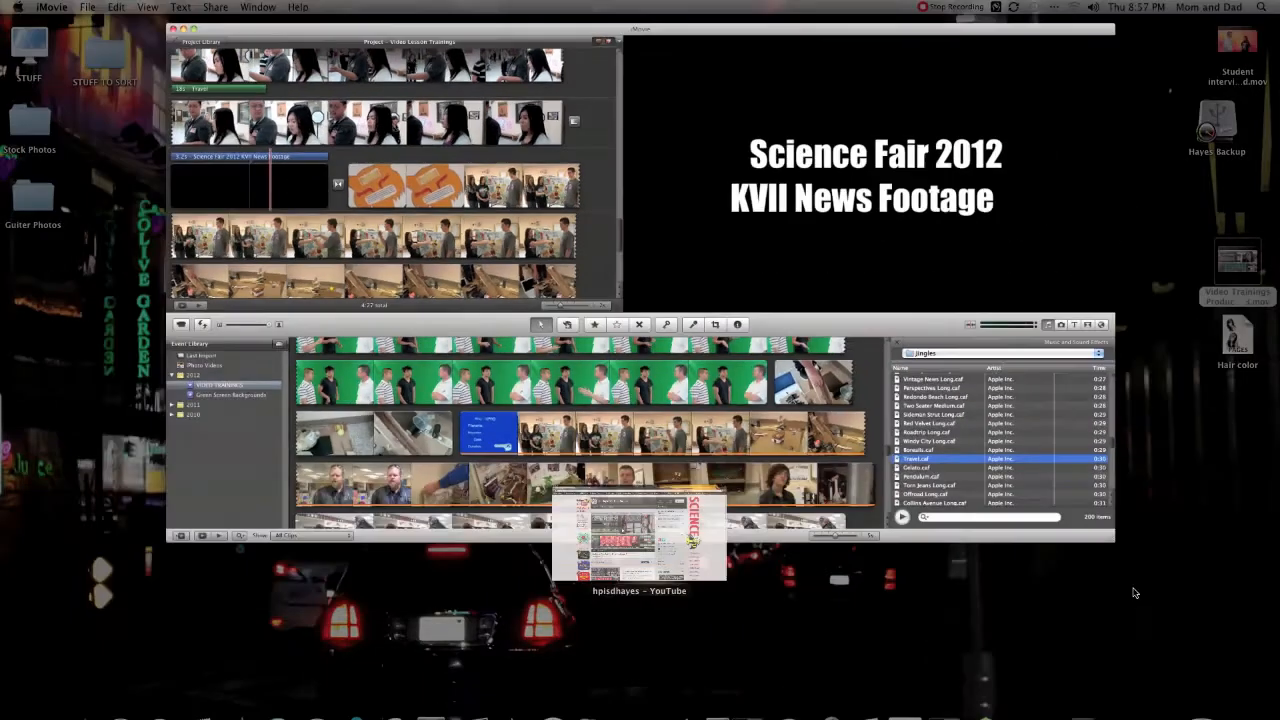
click(963, 363)
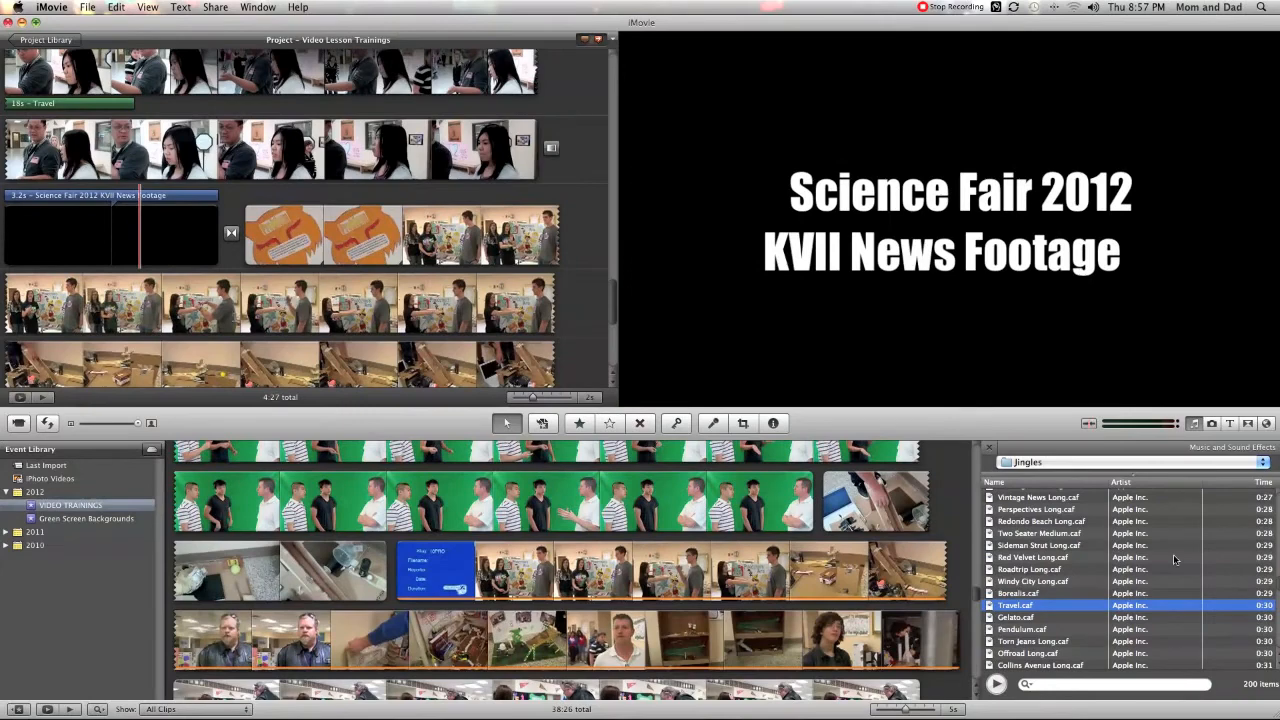
scroll(1173, 554, up, 15)
scroll(1173, 554, up, 10)
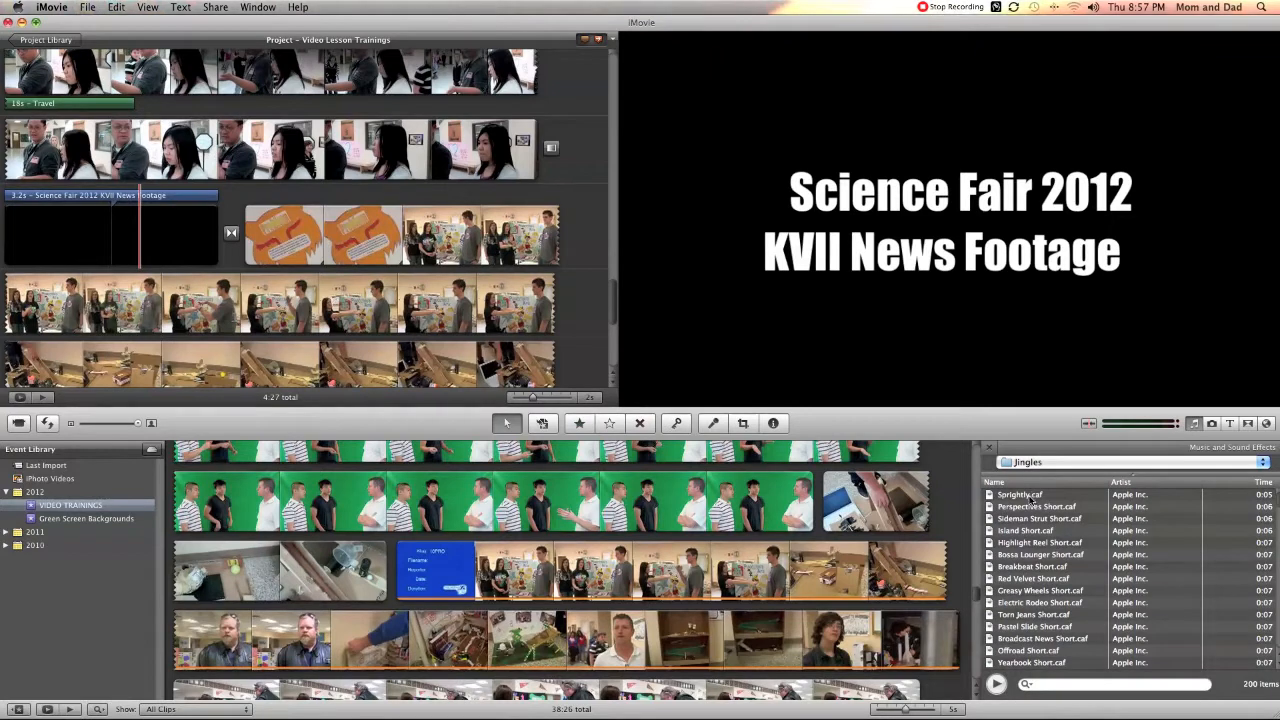
click(1030, 498)
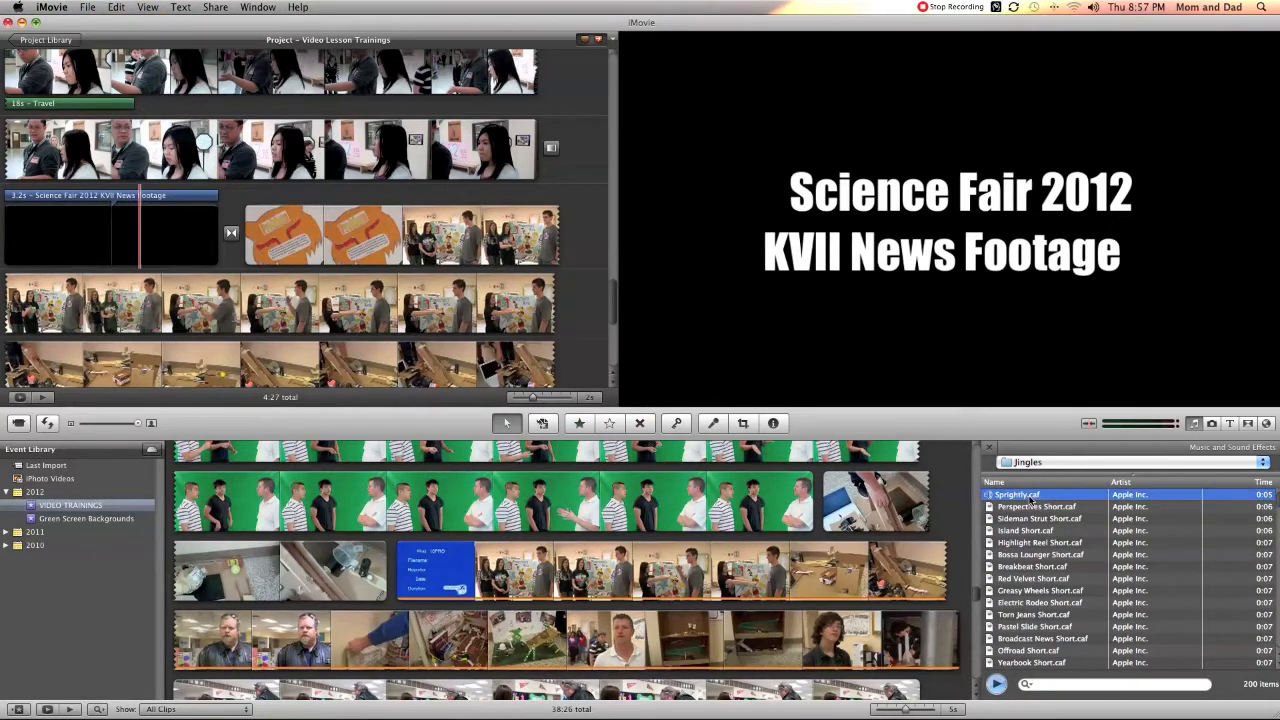
click(997, 685)
- Preview the Perspectives Short jingle and add it from the end of the hallway clip so it runs under the title
scroll(1268, 520, down, 1)
click(1052, 497)
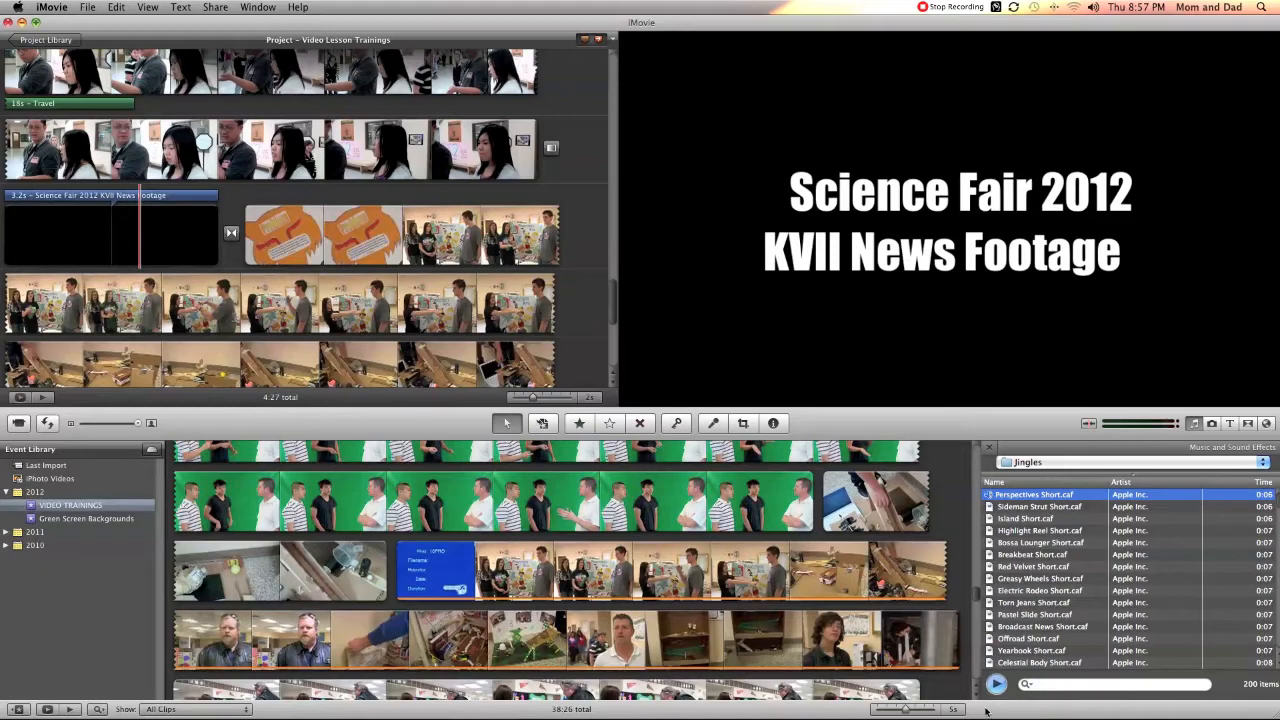
click(995, 689)
drag(1022, 500, 488, 181)
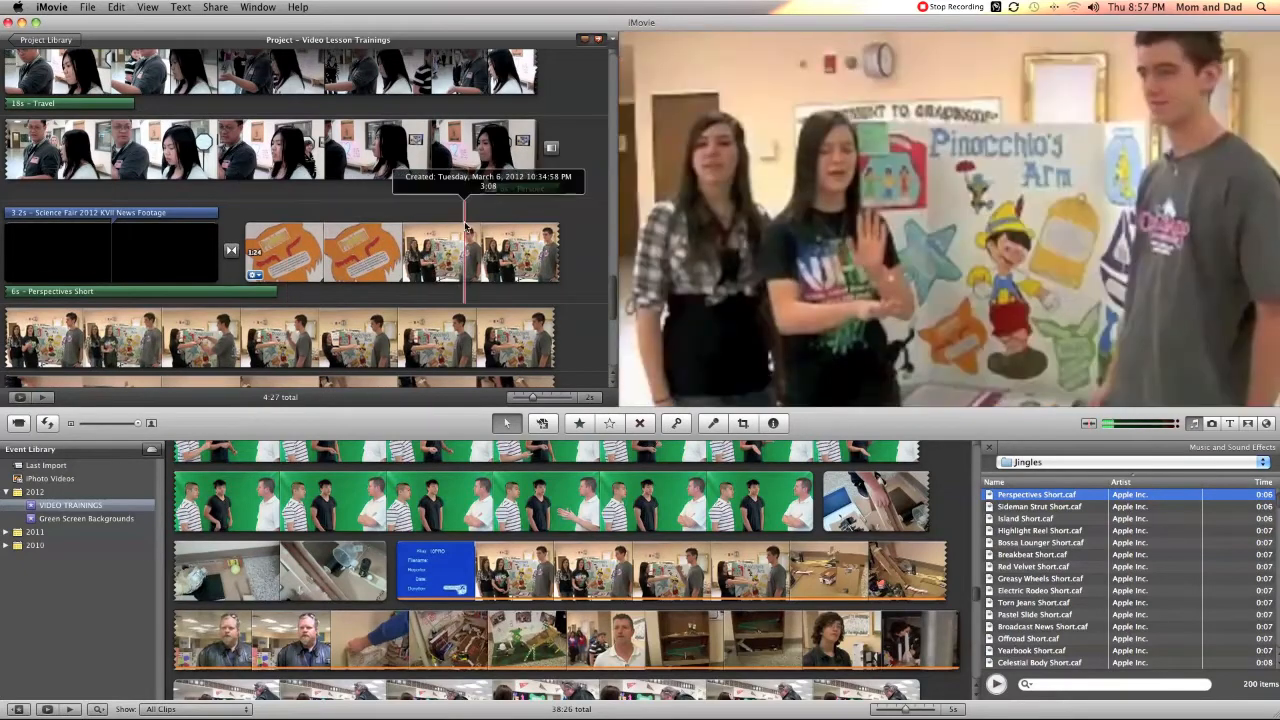
- Set manual audio fades on the Perspectives Short jingle: fade in 3.9 s and fade out 4.3 s
double_click(509, 190)
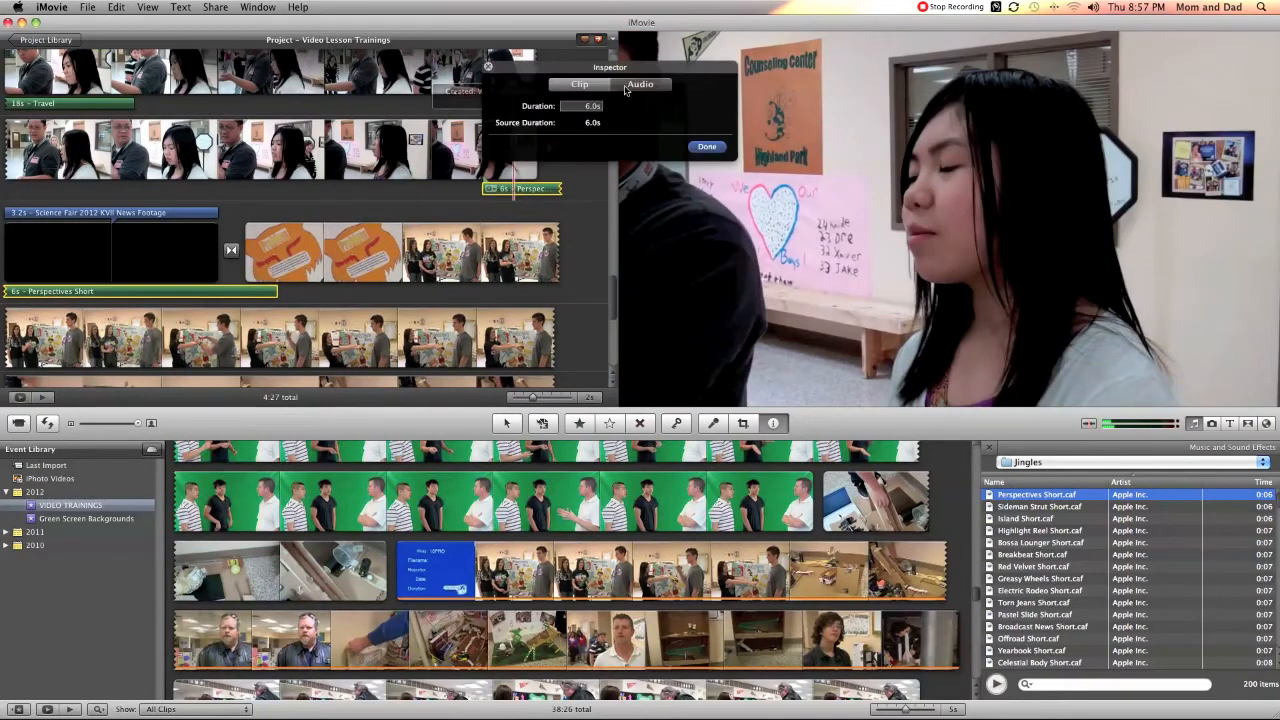
click(632, 84)
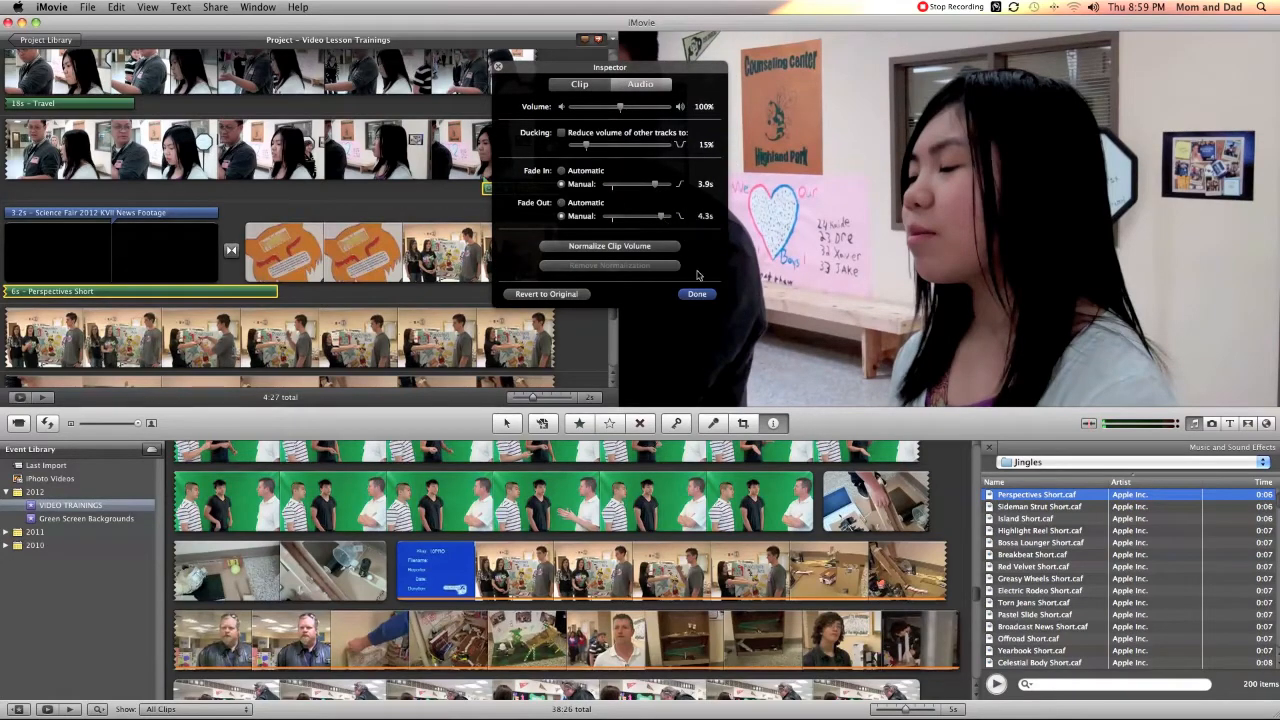
click(697, 294)
- Play the project from the end of the hallway clip to check the faded jingle, and look through the news clip
click(437, 173)
key(space)
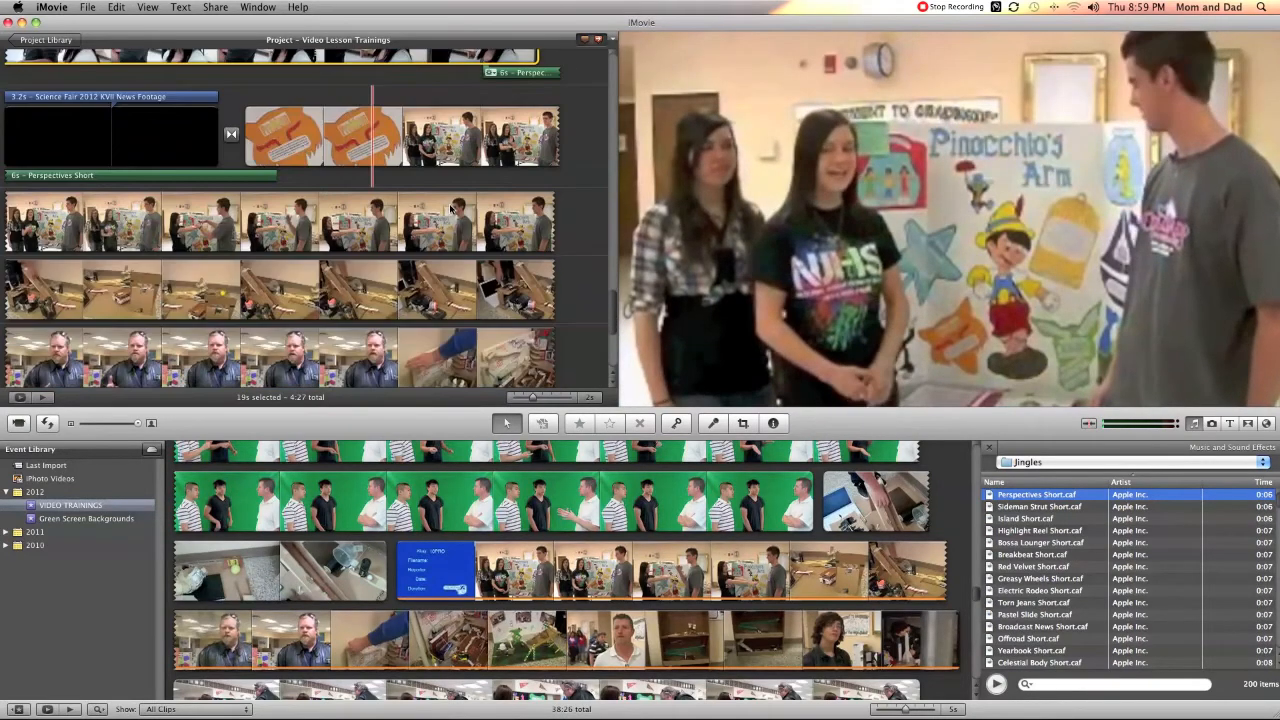
scroll(450, 208, down, 5)
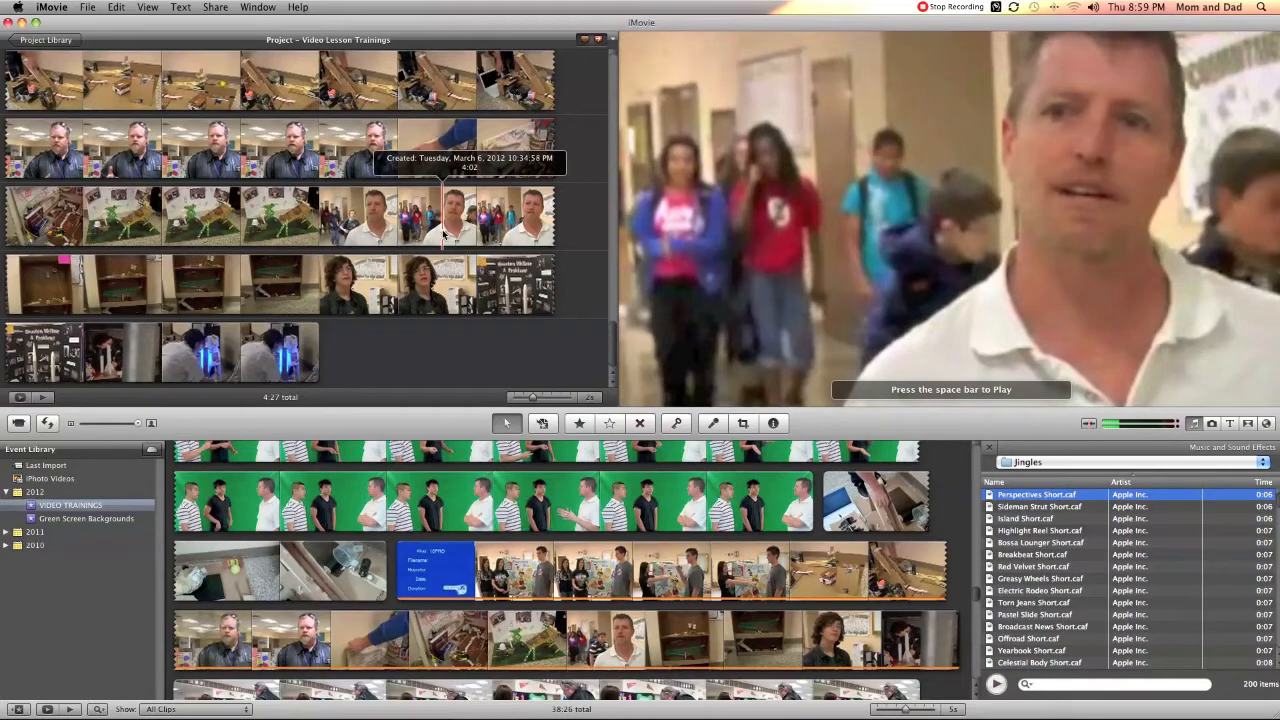
scroll(444, 232, up, 4)
scroll(444, 232, up, 3)
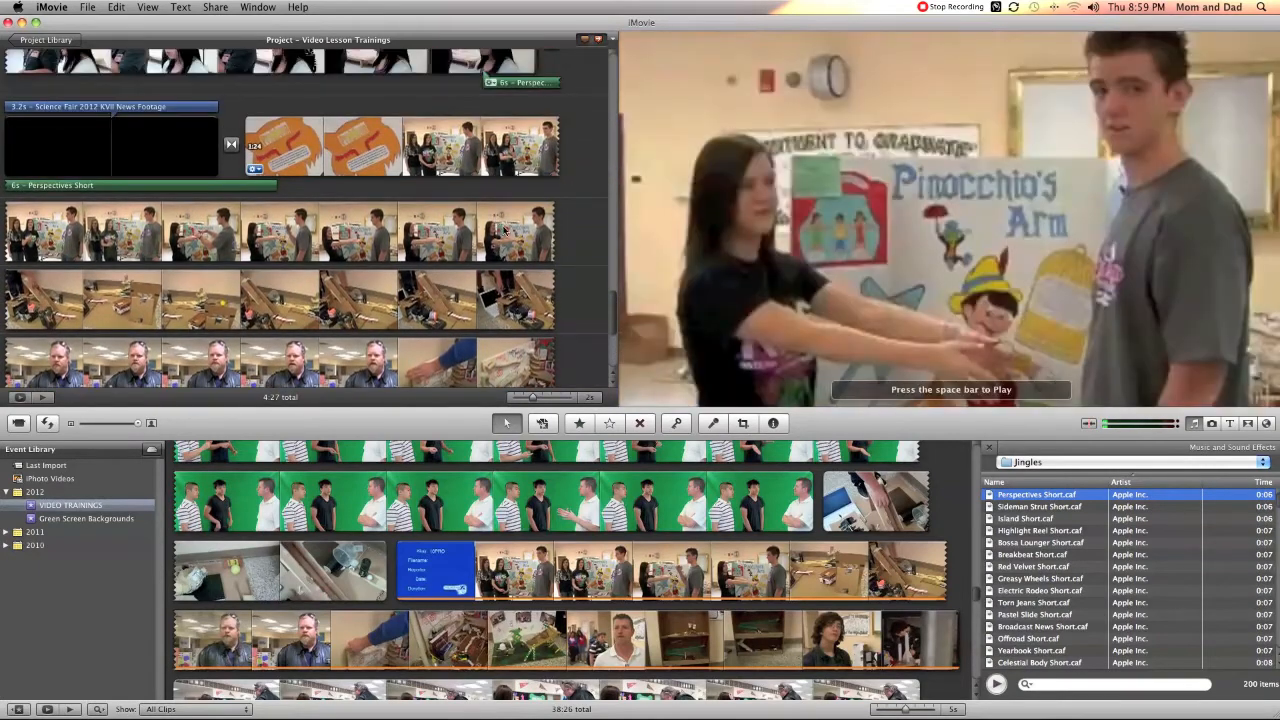
- Browse the title styles and add the Ticker title over the start of the news clip
click(1229, 423)
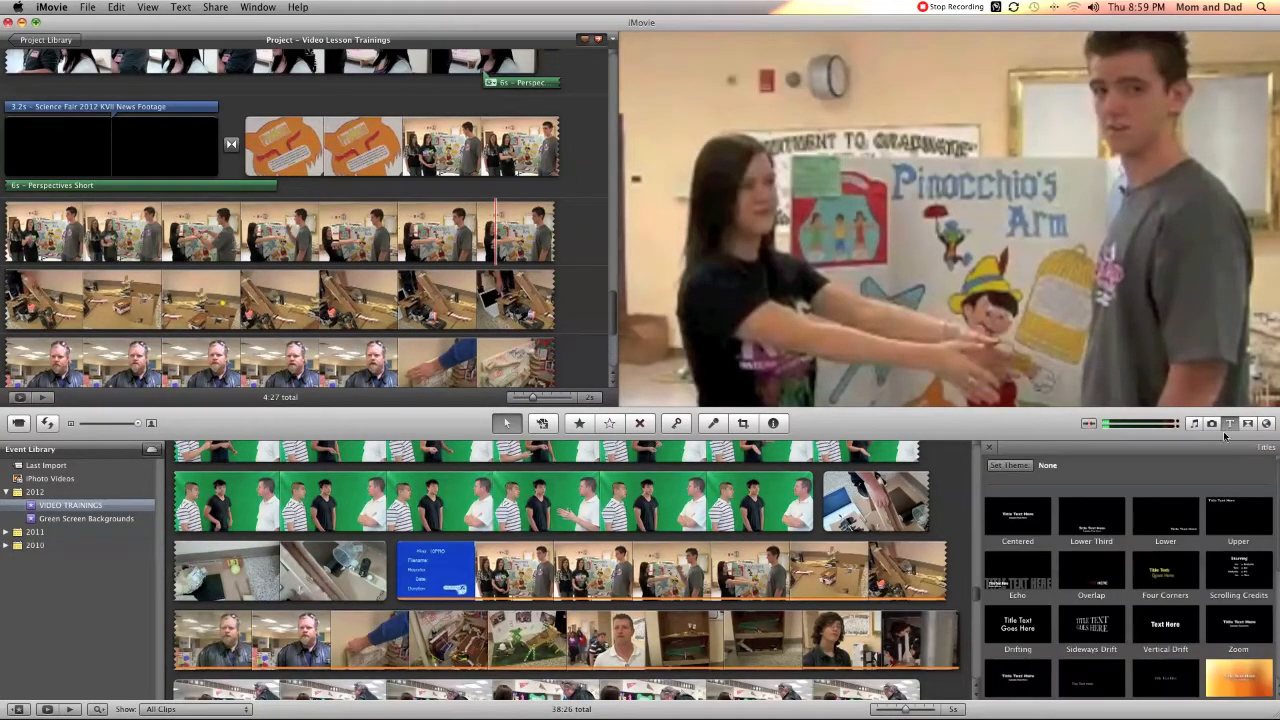
scroll(1140, 580, down, 2)
scroll(1140, 580, down, 3)
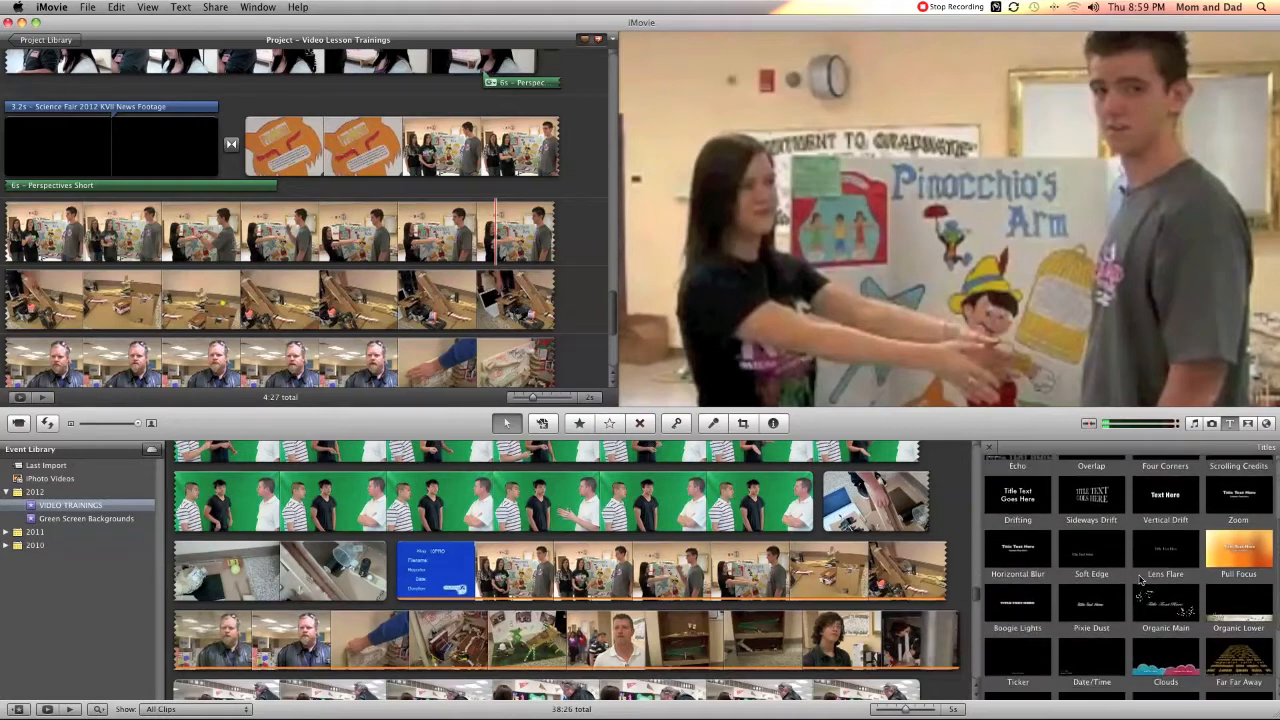
scroll(1140, 580, down, 1)
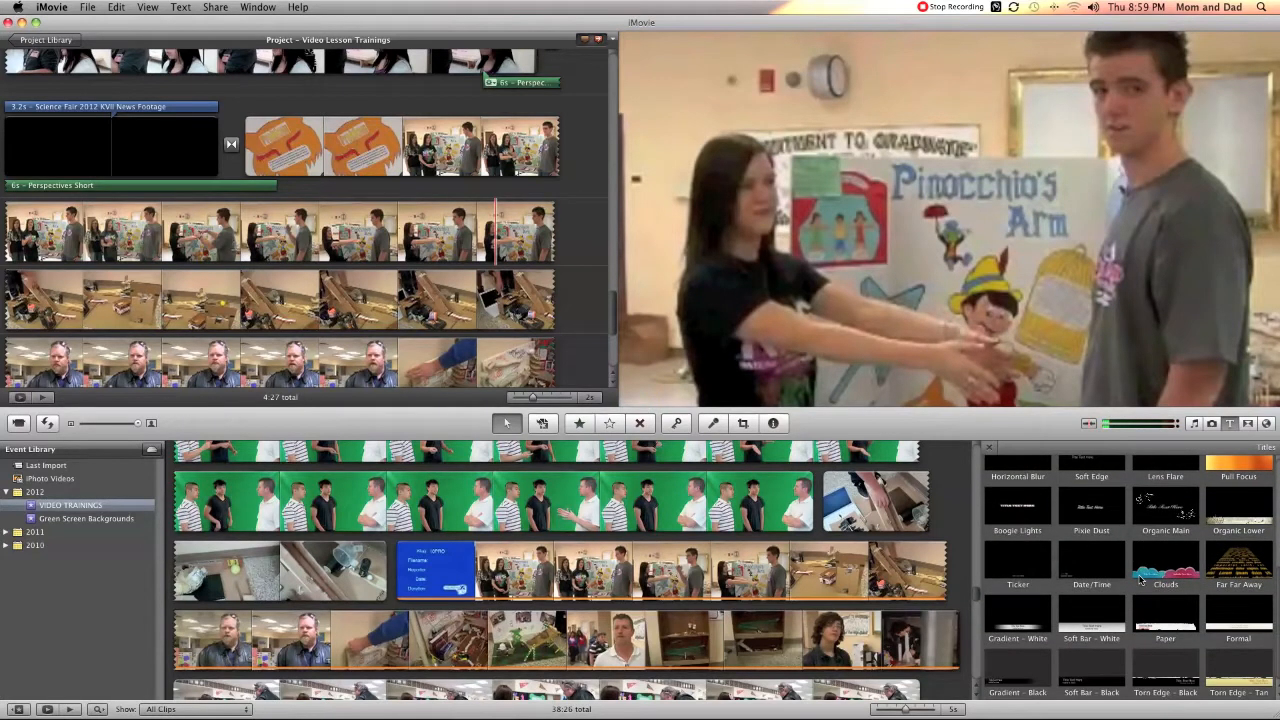
drag(1140, 580, 322, 148)
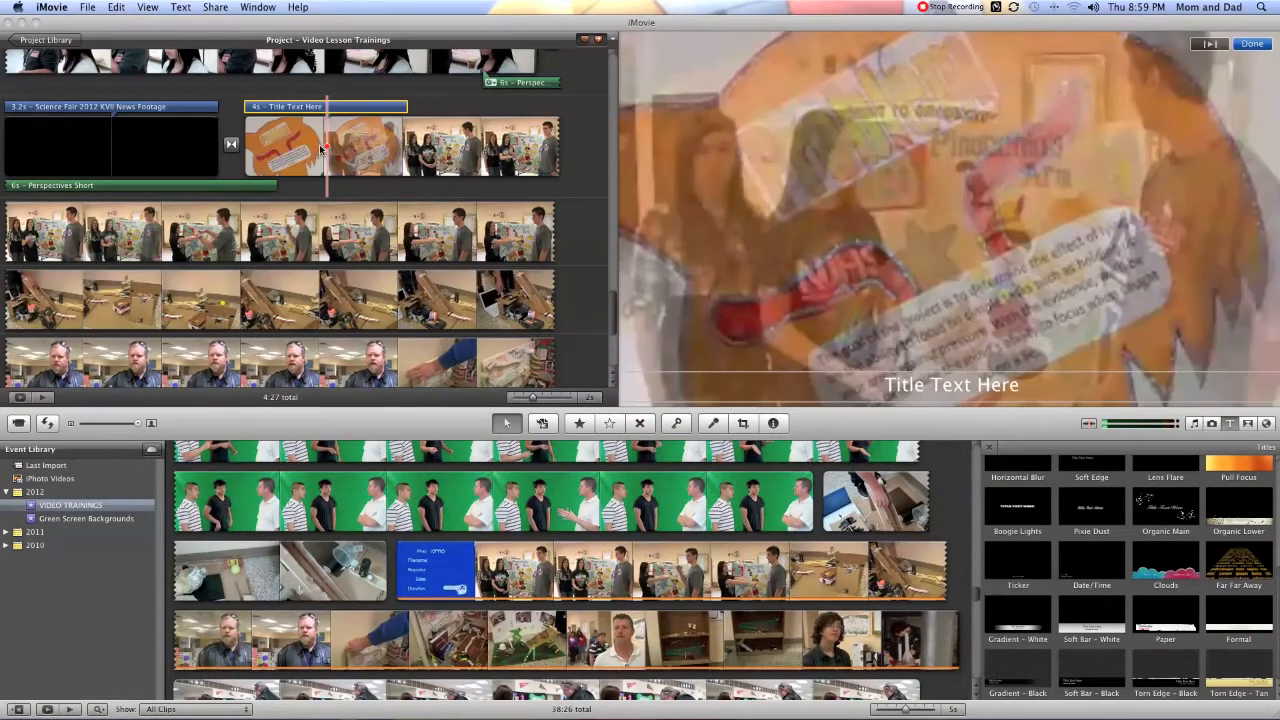
- Replace the ticker's placeholder text with "NOTE: Video Quality Is Poor Due To Being Pulled From Website..."
click(955, 386)
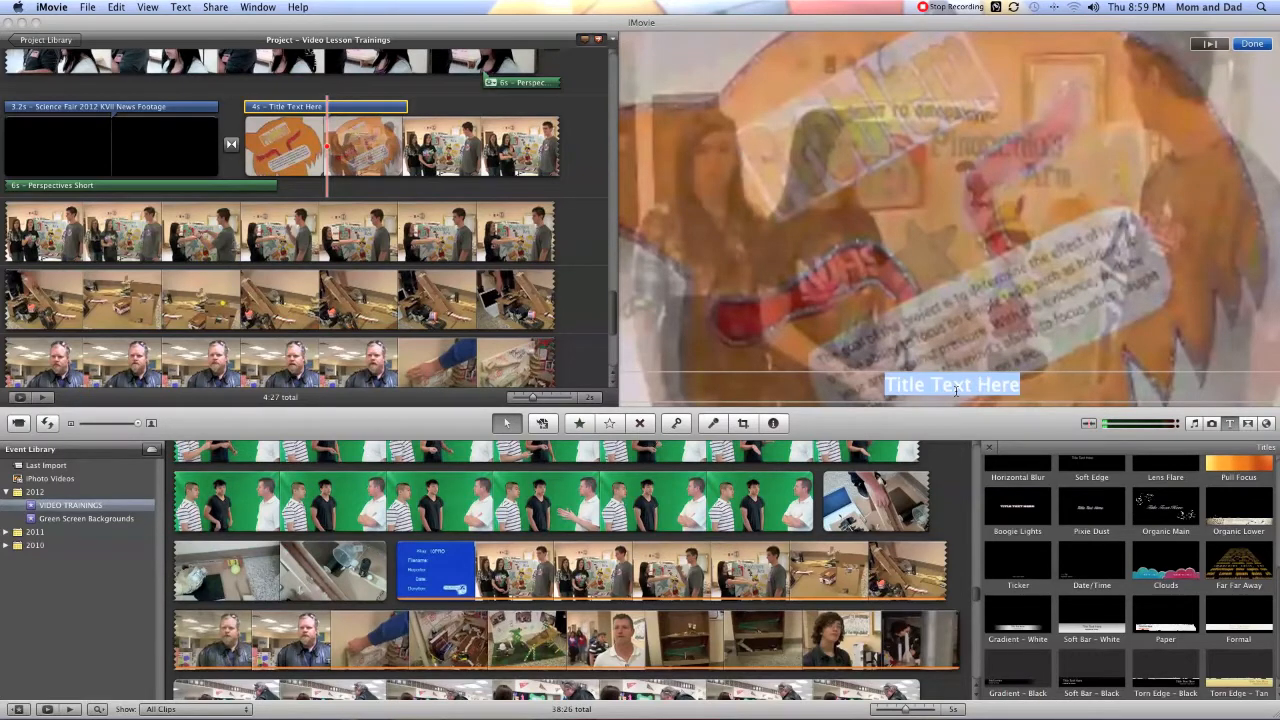
text(N)
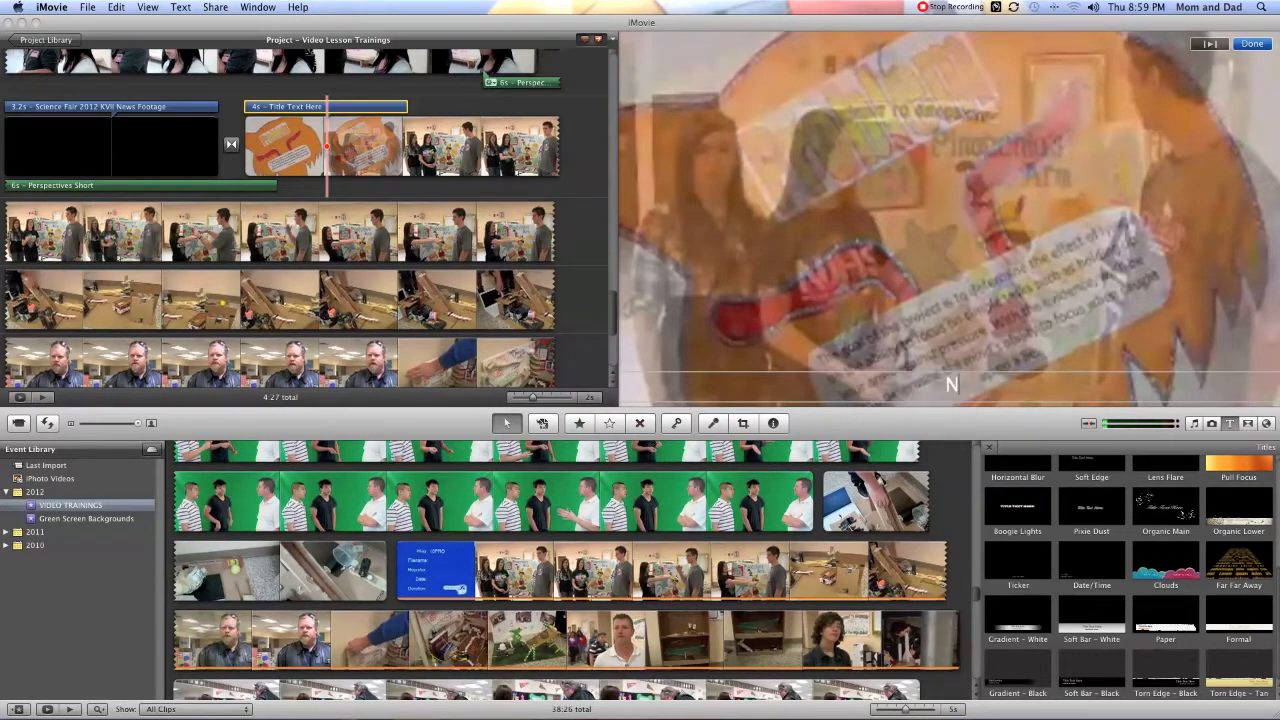
text(OTE: Vid)
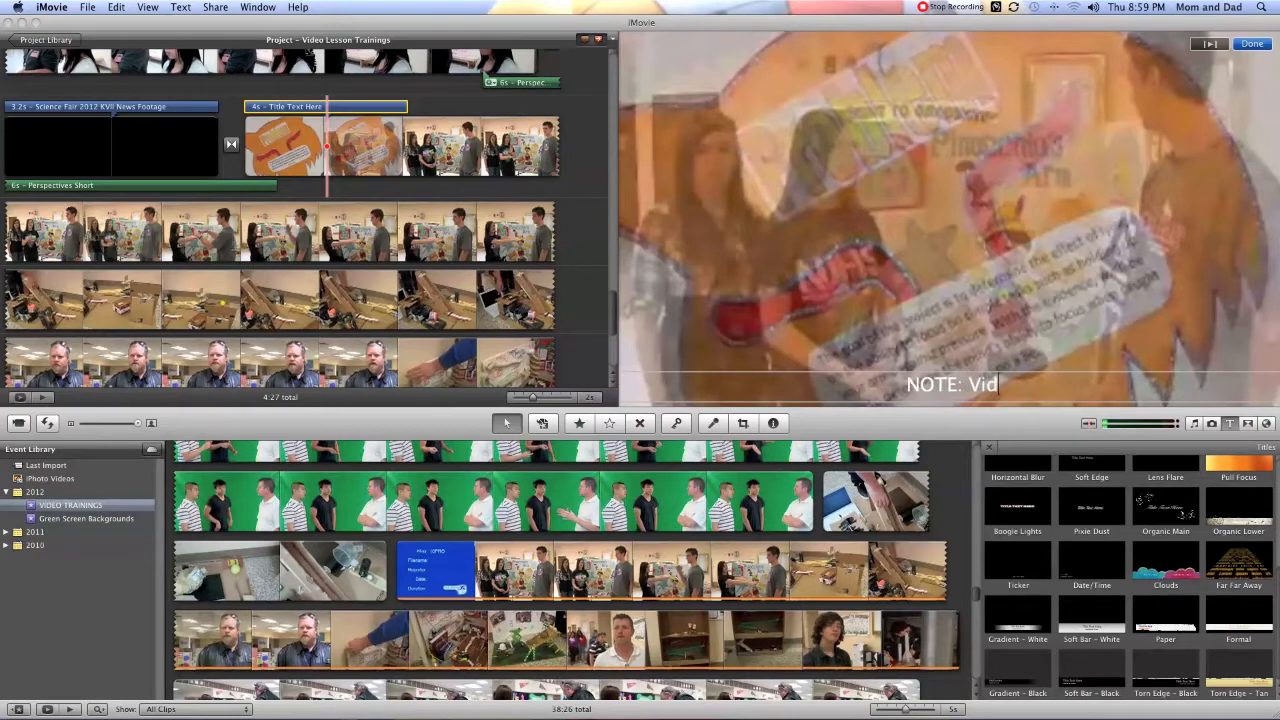
text(eo Quality )
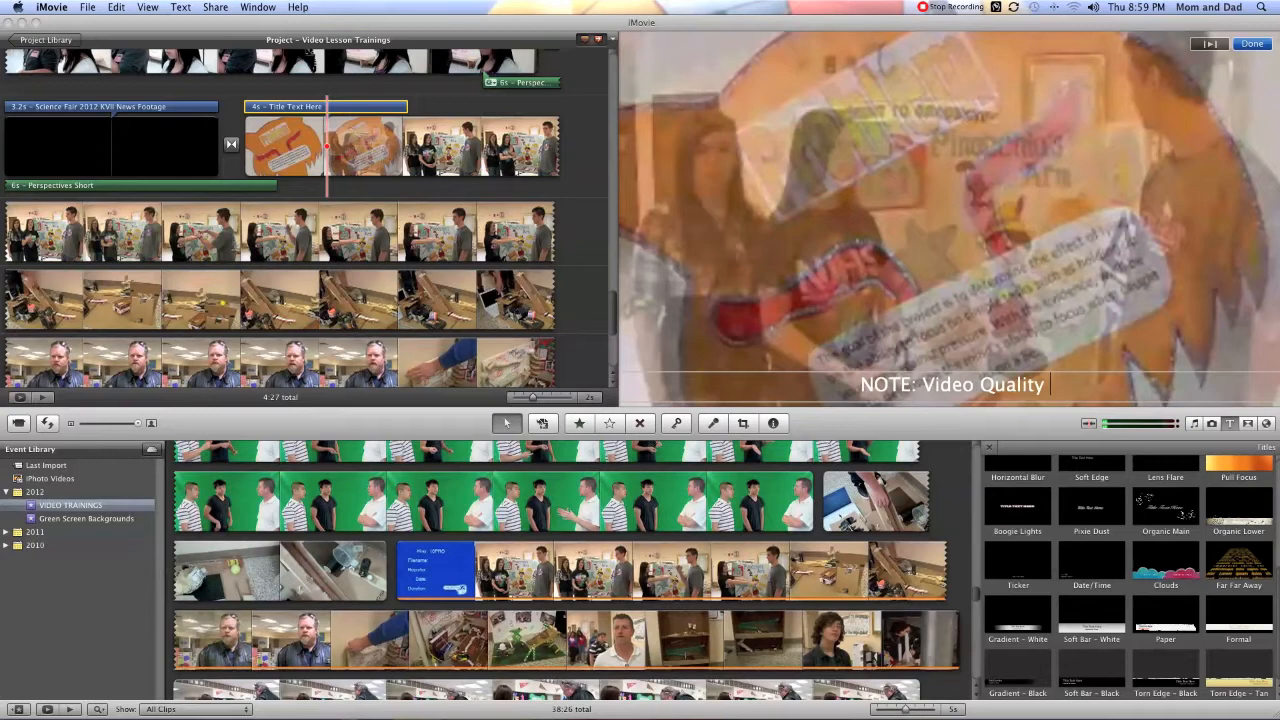
text(Is Poor )
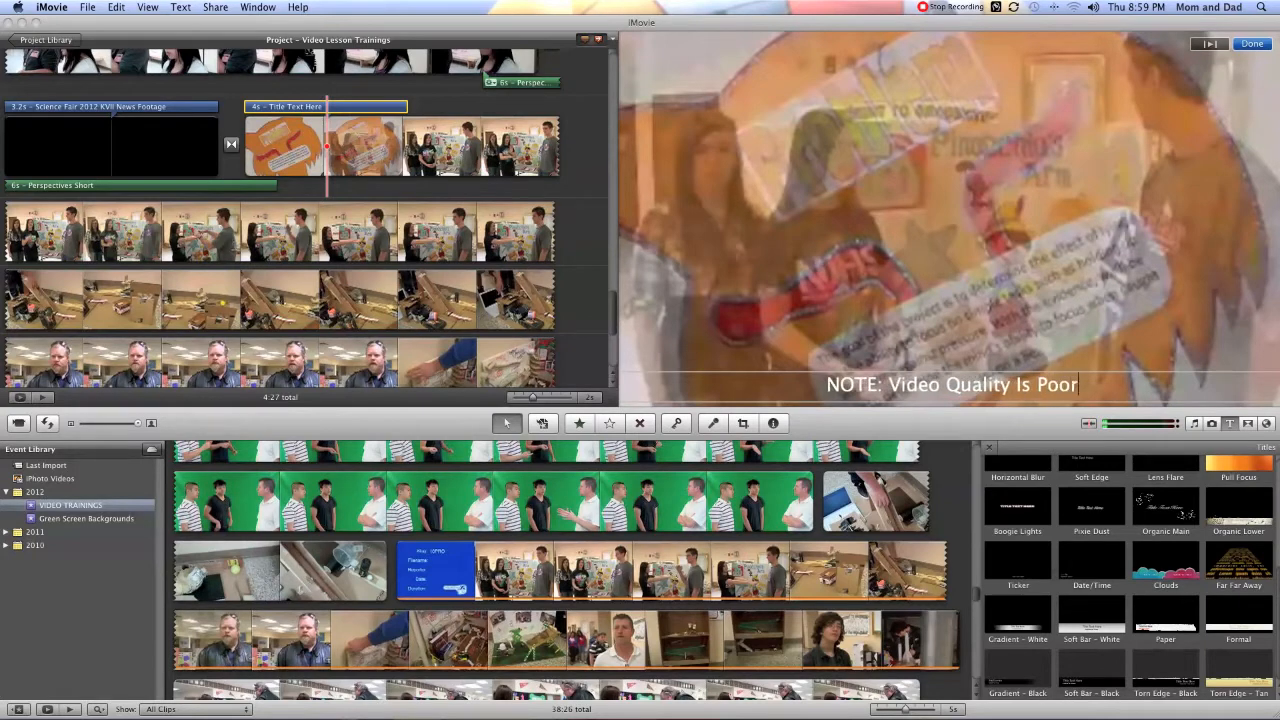
text(Due To)
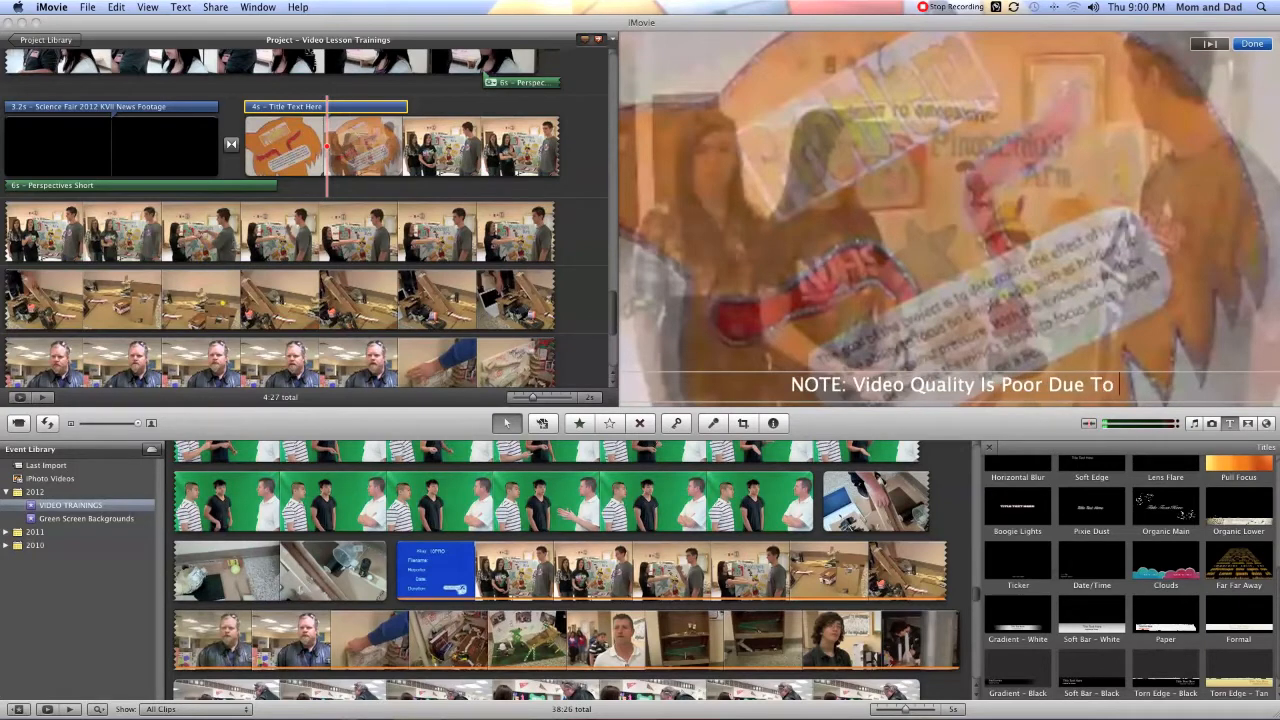
text( Be)
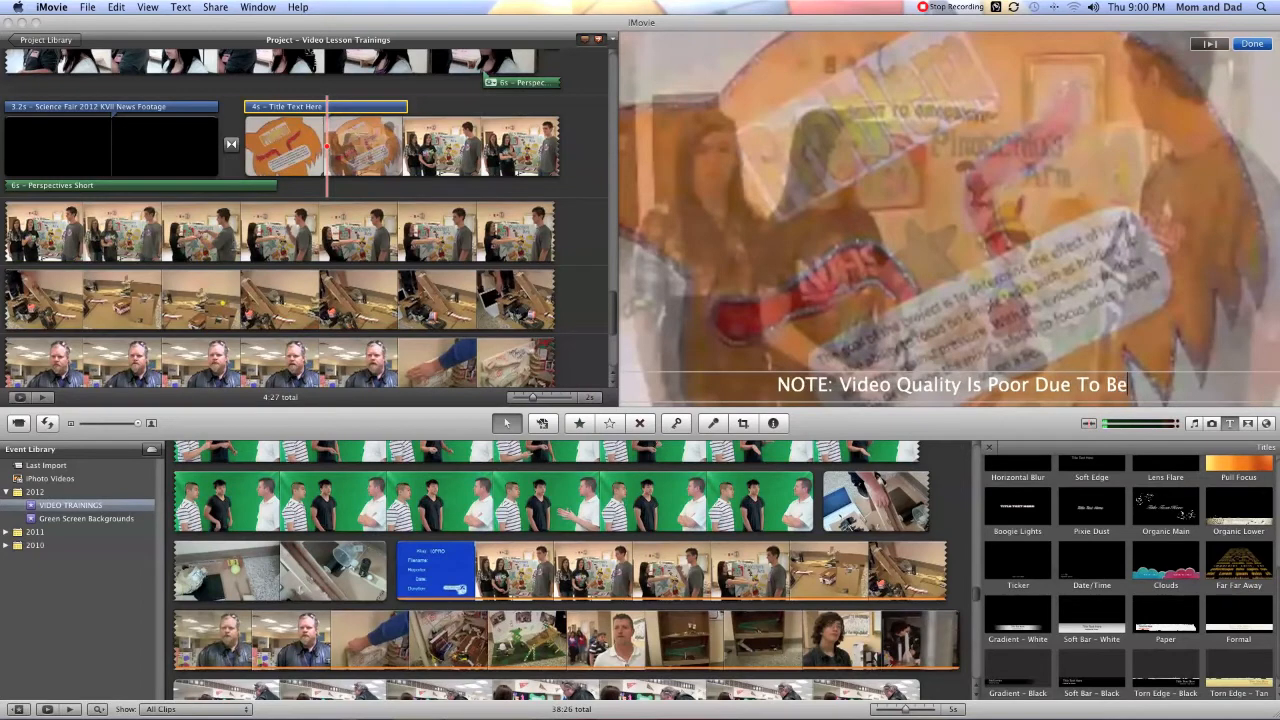
text(ing Pulled )
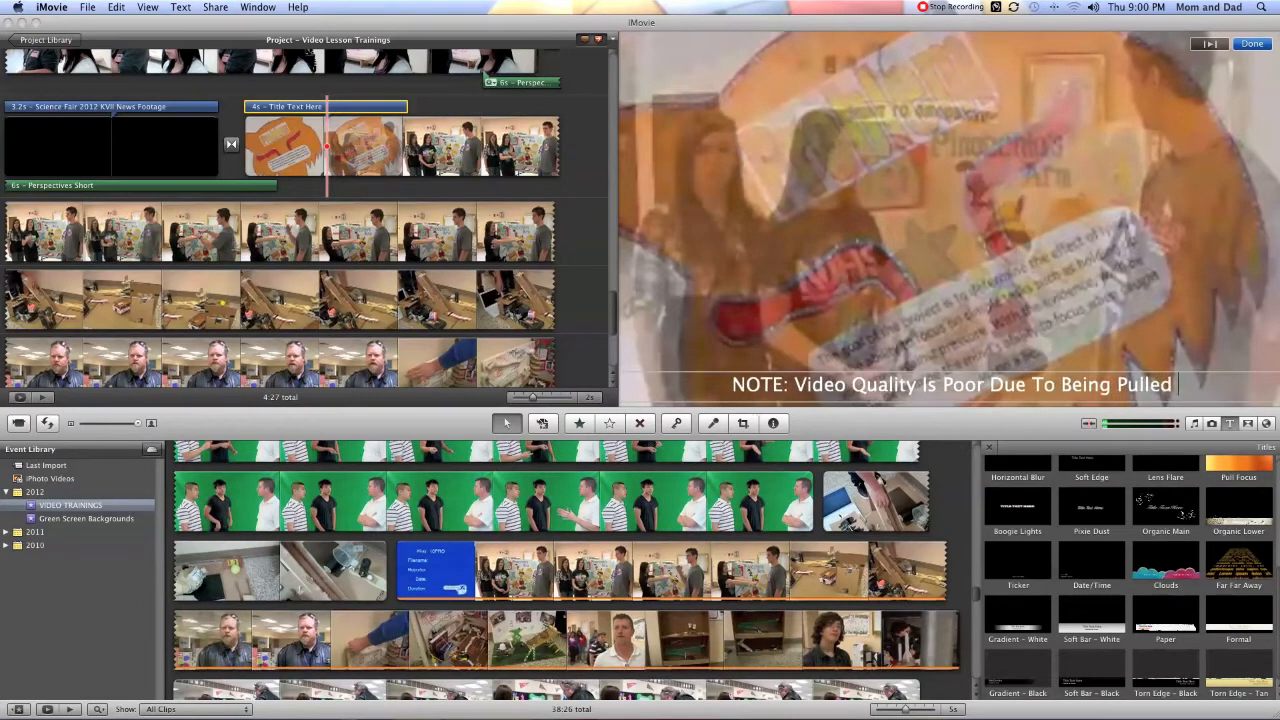
text(From Website)
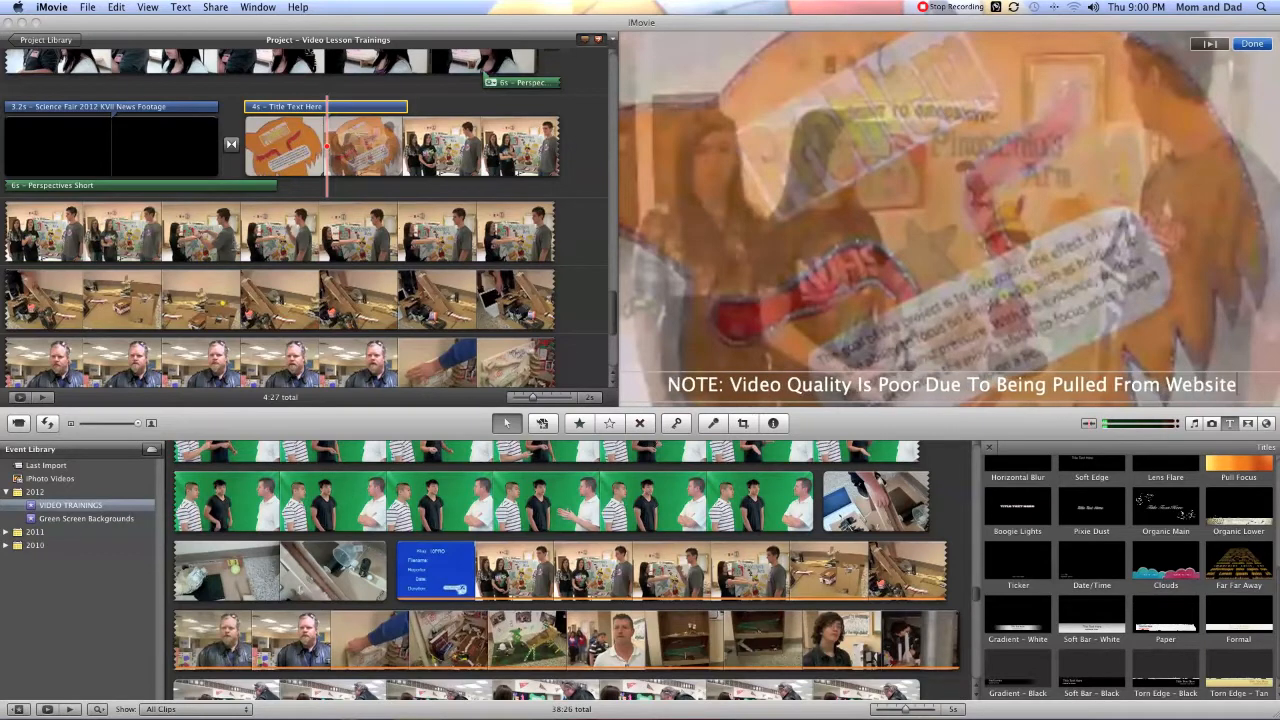
text(d)
key(BackSpace)
text(...)
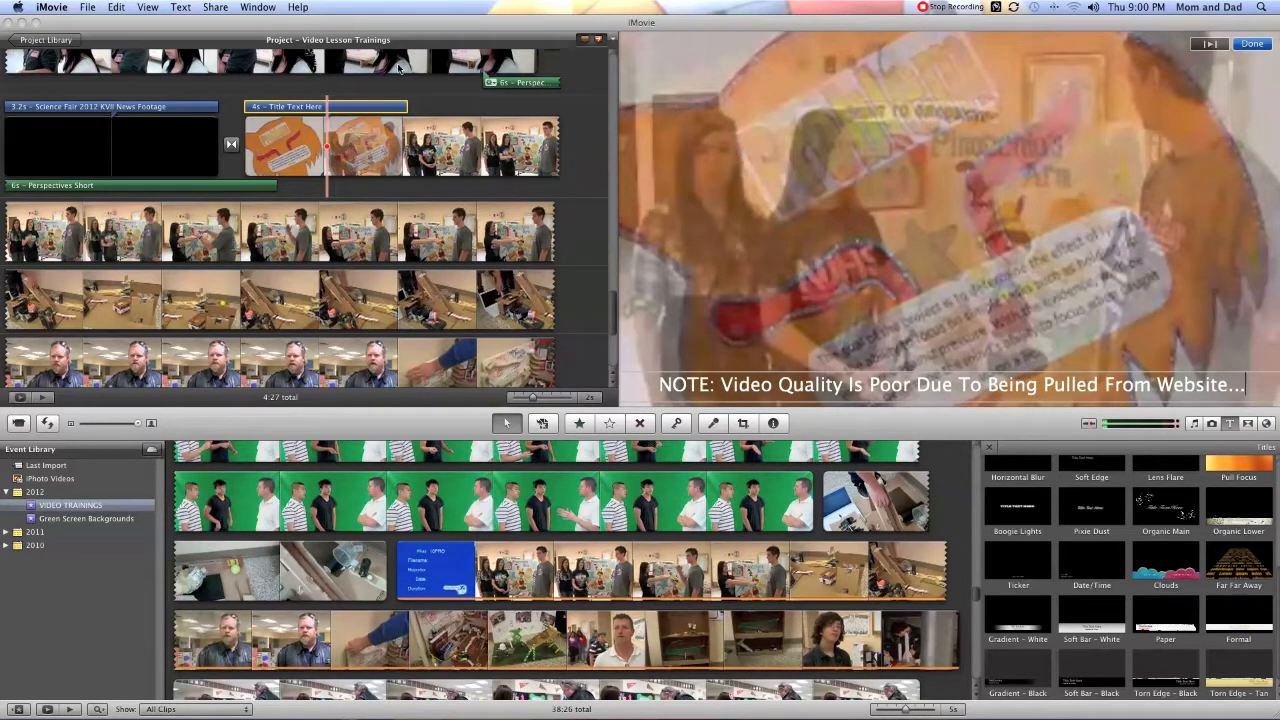
- Set the ticker title's duration to 8 s and preview it over the news clip
click(376, 130)
double_click(363, 105)
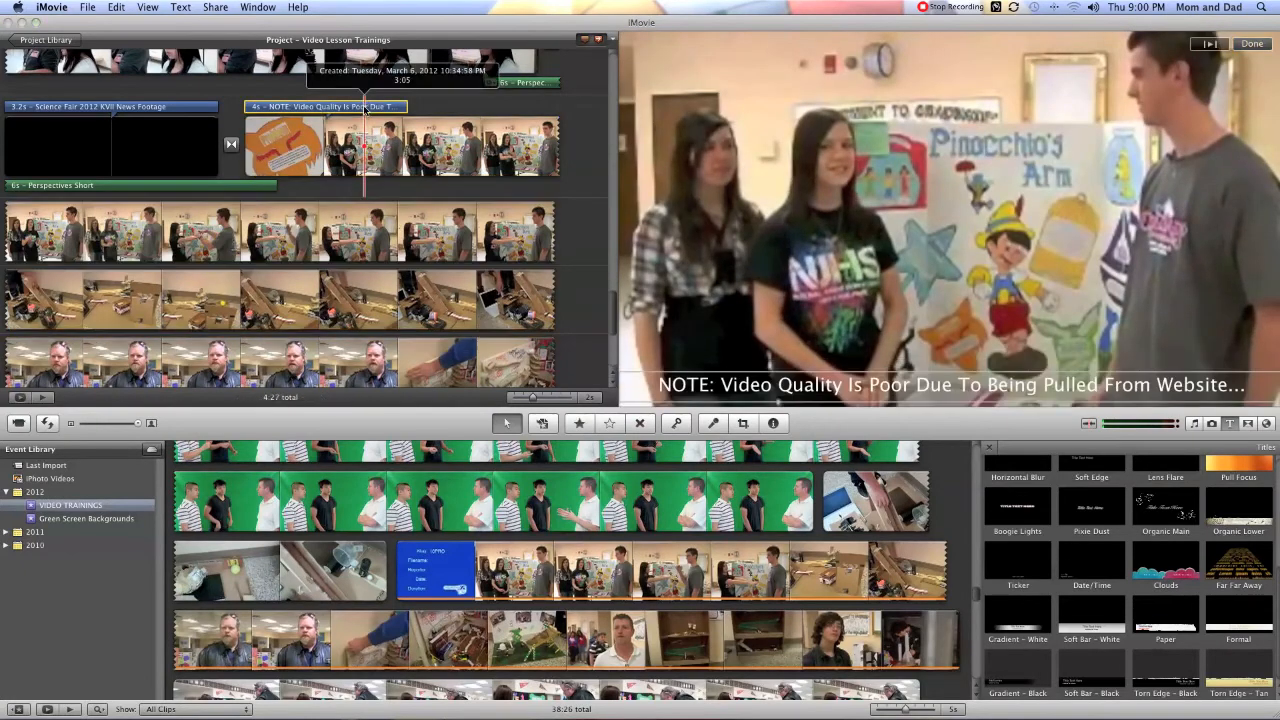
click(603, 87)
text(8)
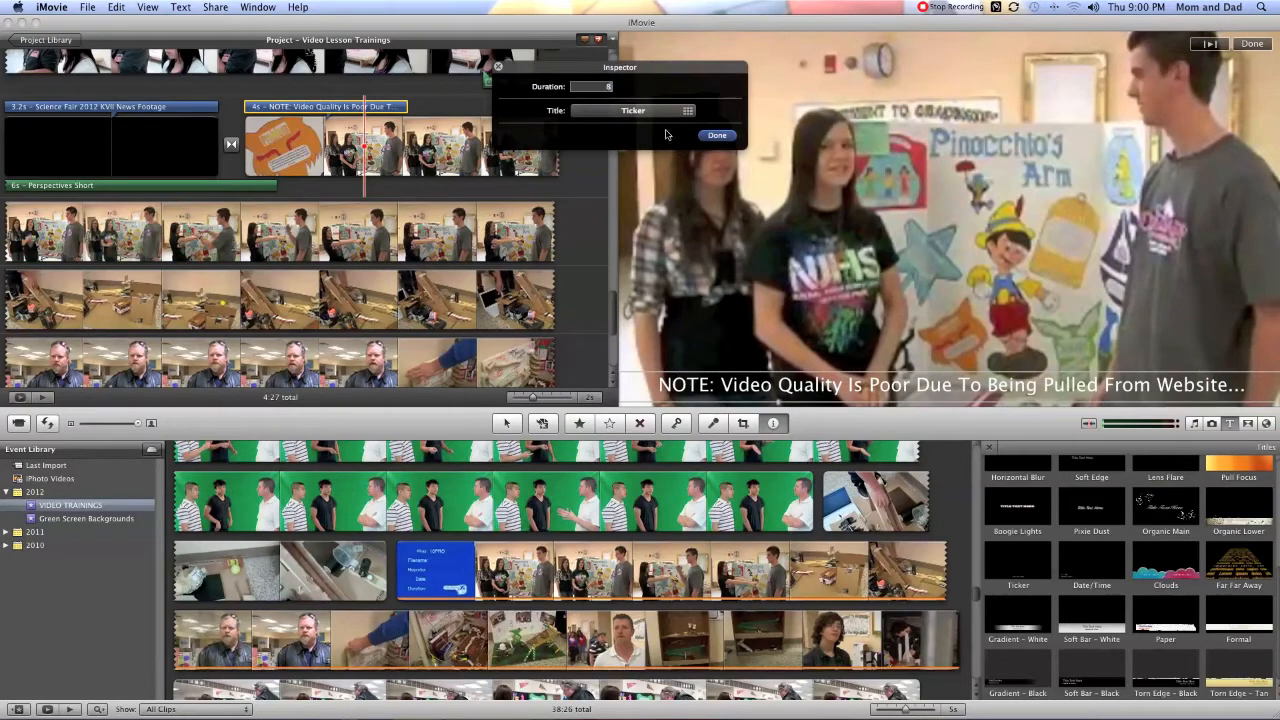
click(714, 135)
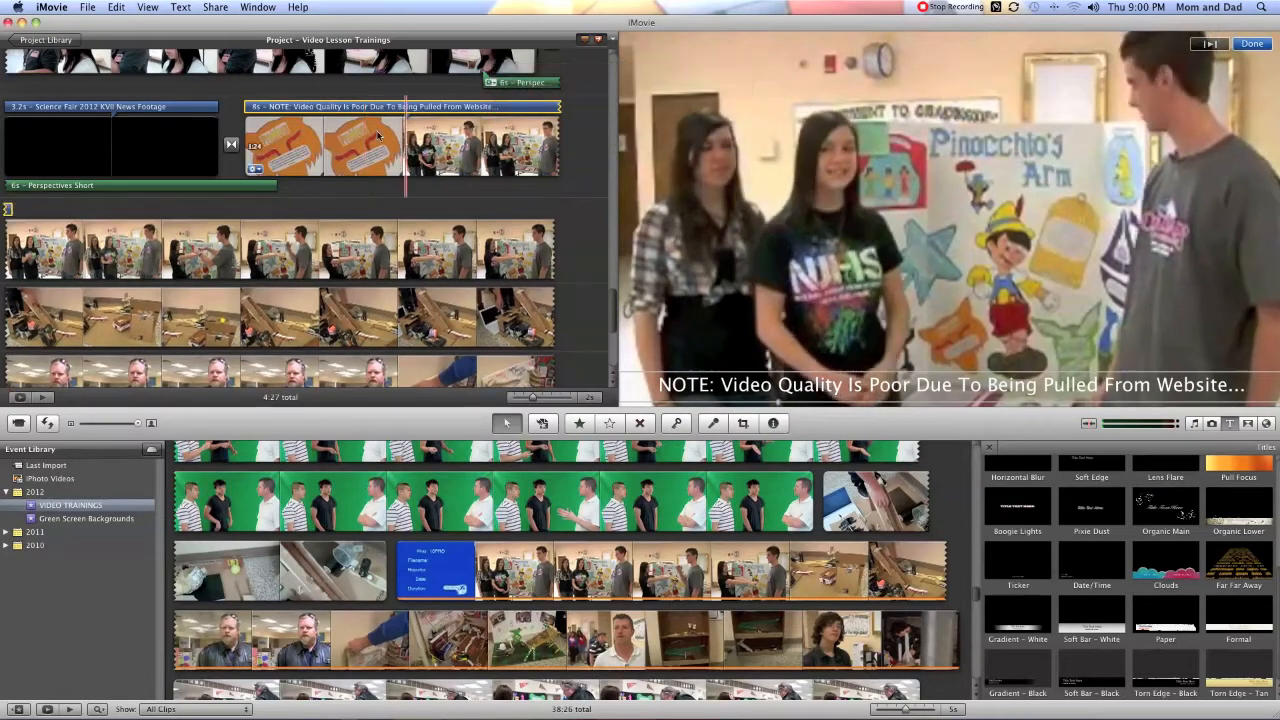
click(157, 150)
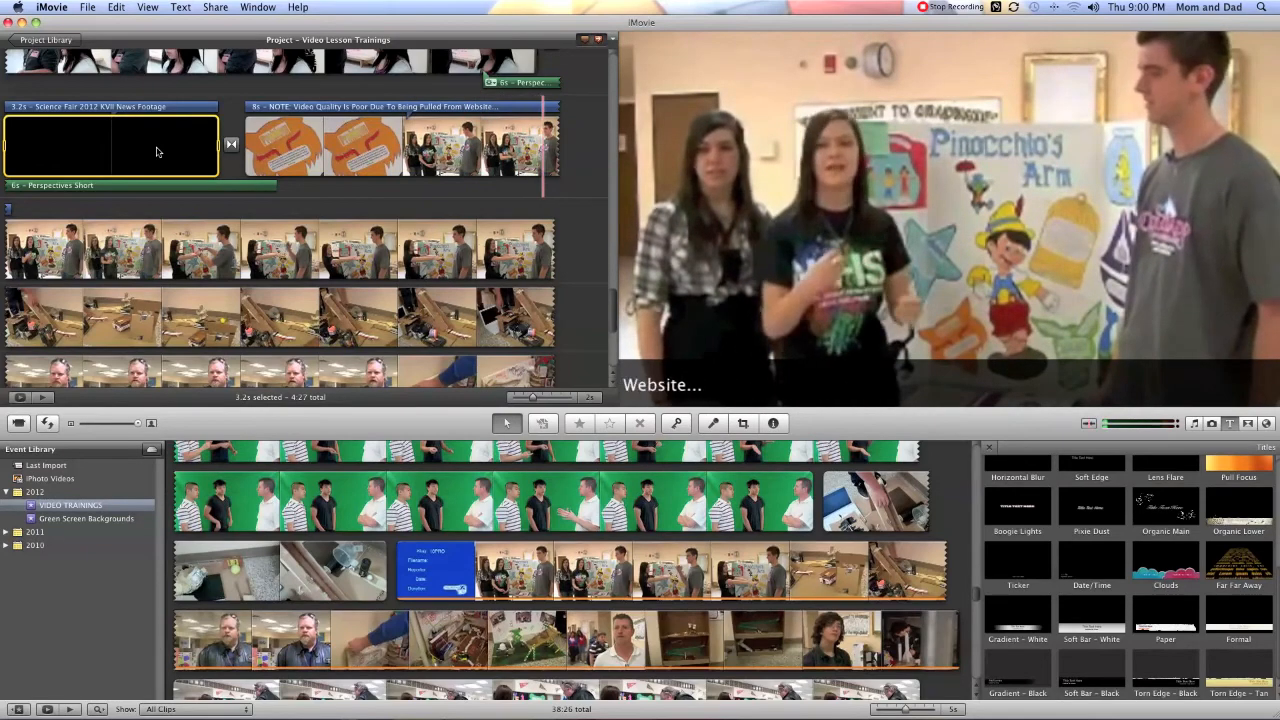
- Set the ticker title's duration to 12 s and check how it spans the news clip in the project
double_click(378, 107)
double_click(603, 86)
text(12)
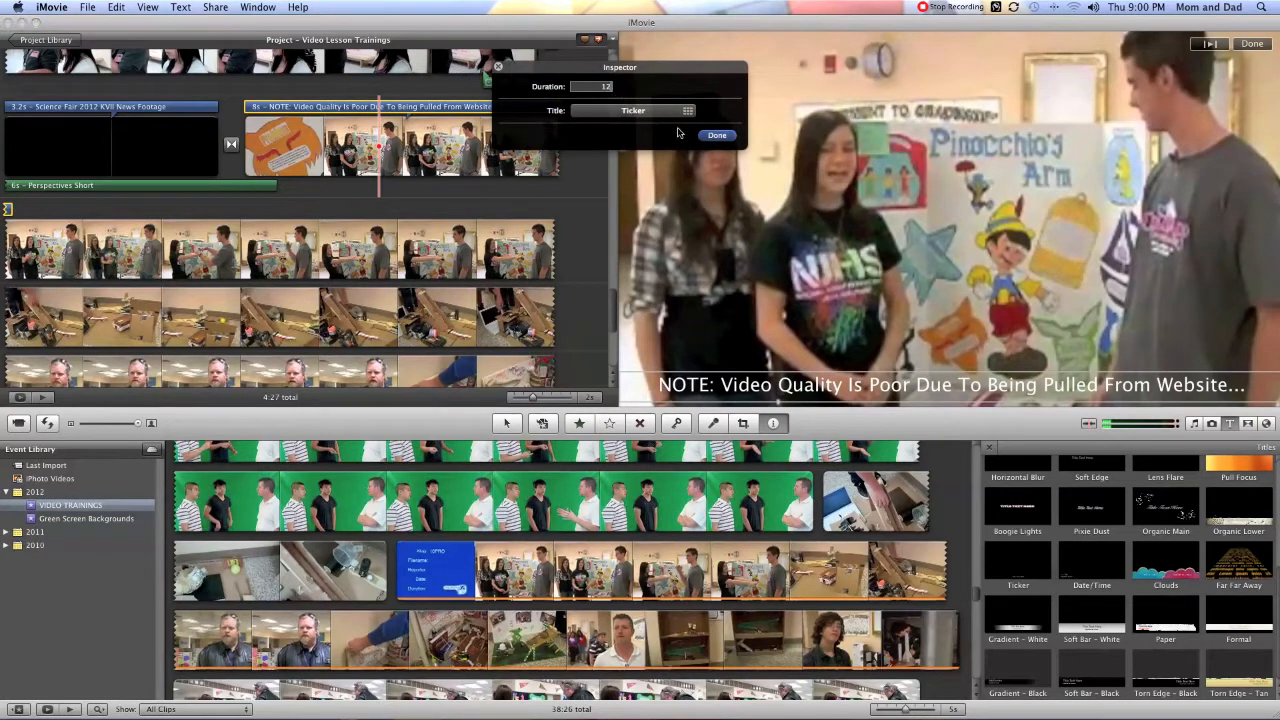
click(718, 136)
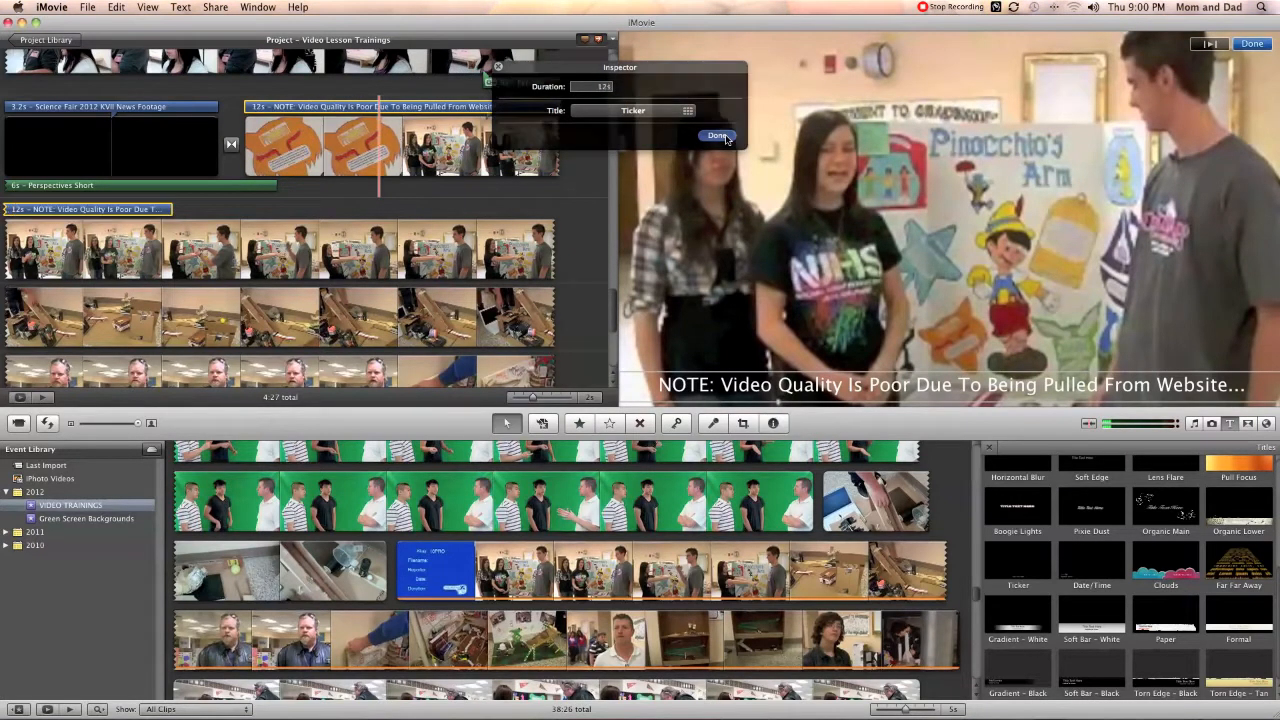
scroll(572, 201, down, 2)
scroll(450, 260, up, 8)
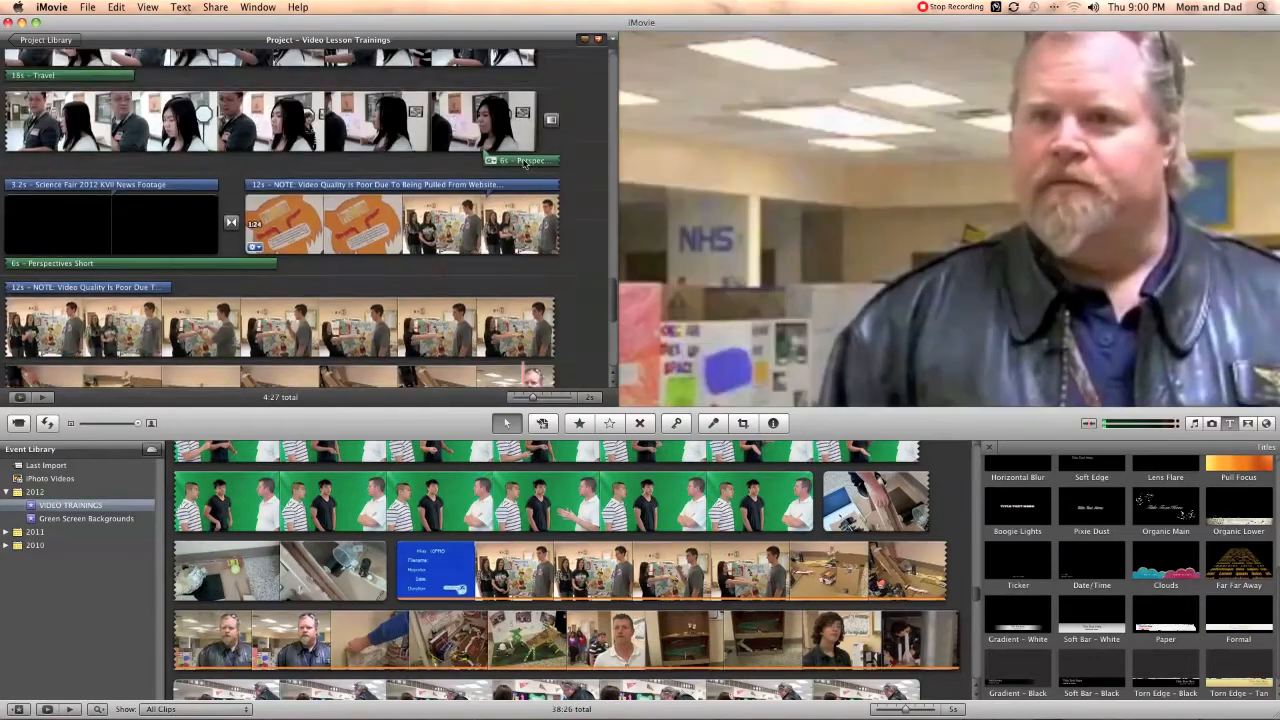
scroll(350, 310, down, 2)
click(316, 305)
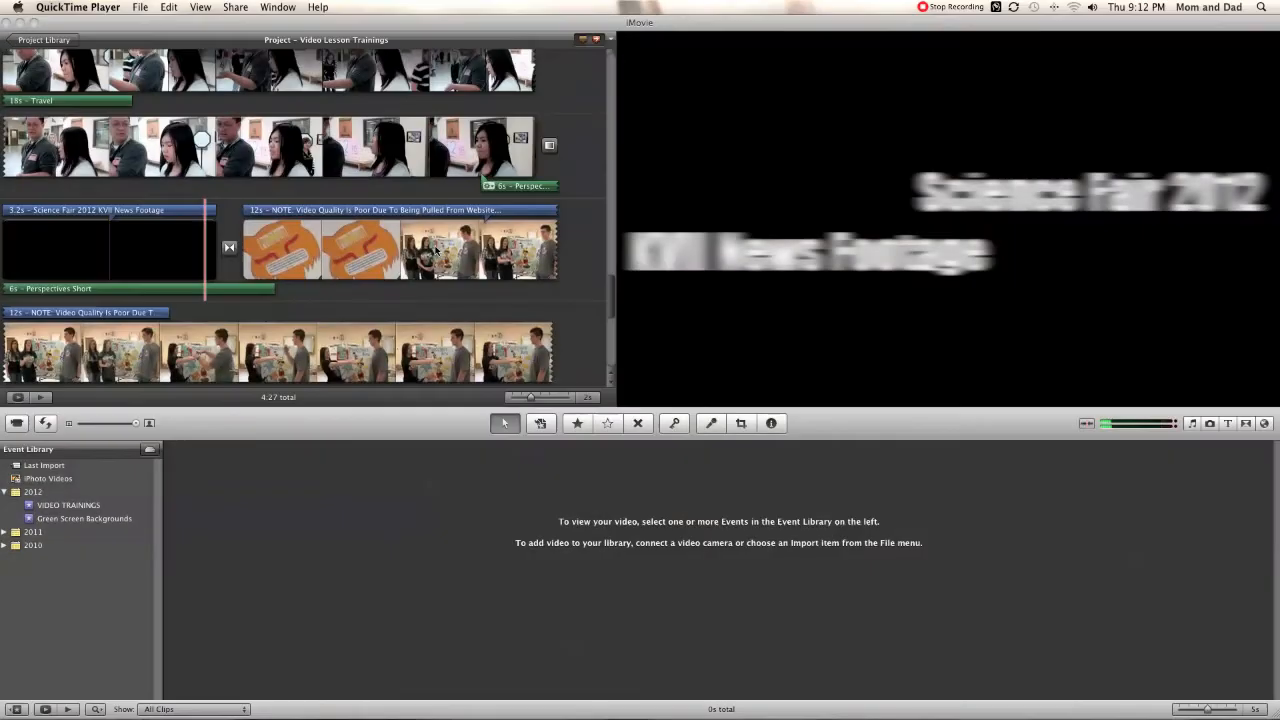
- Look through the project to its end and show the clips of the VIDEO TRAININGS event
scroll(436, 252, down, 2)
scroll(436, 252, down, 6)
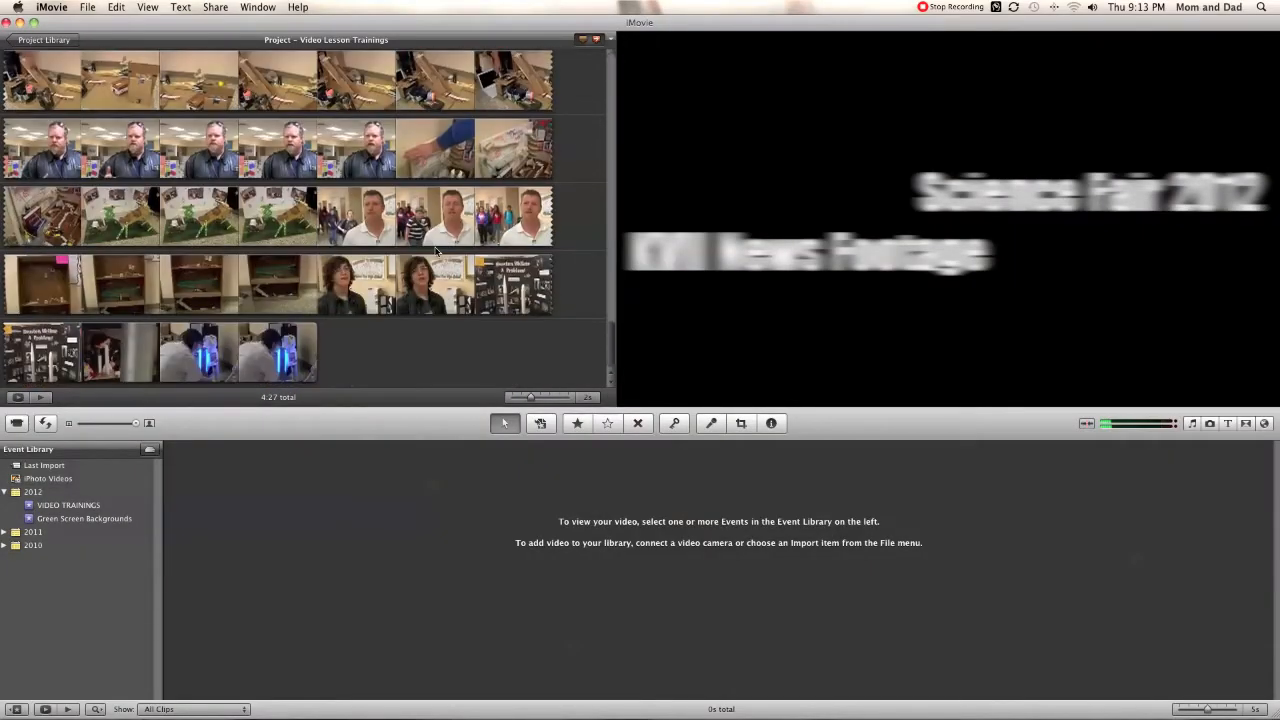
click(68, 506)
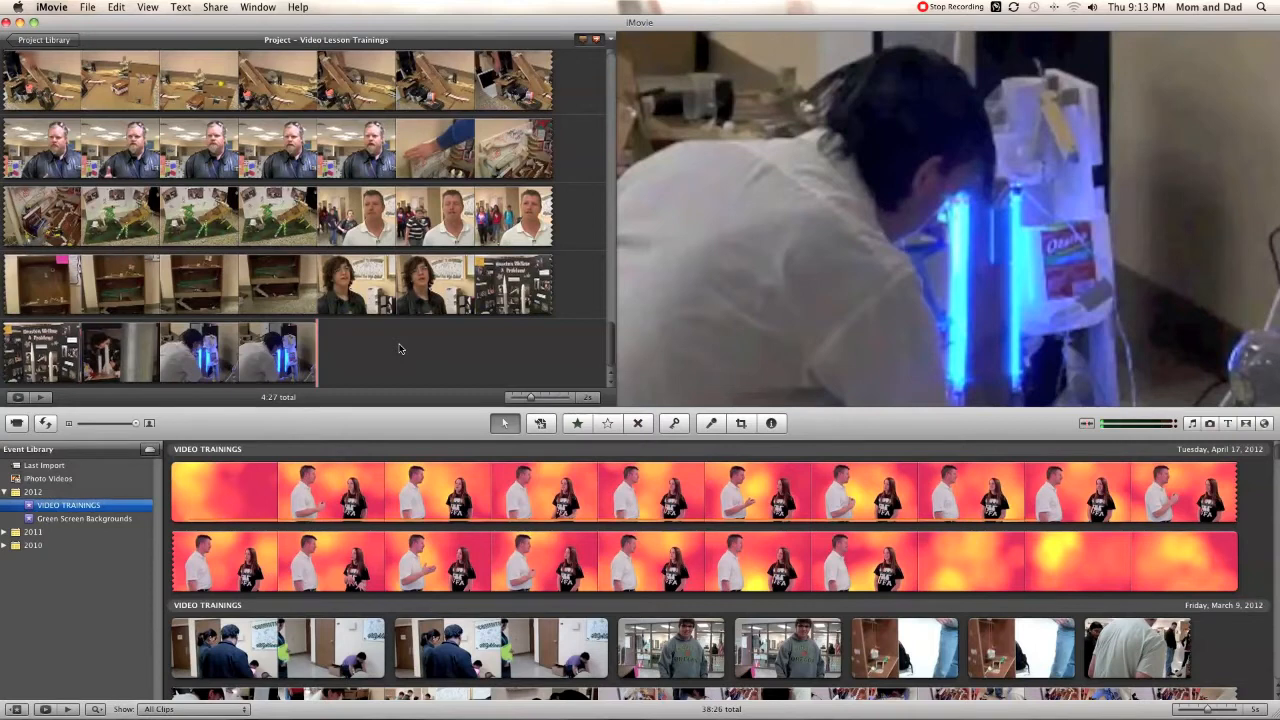
- Set up a movie export of the project named "Video Lesson 4" with the Desktop as its destination
click(338, 120)
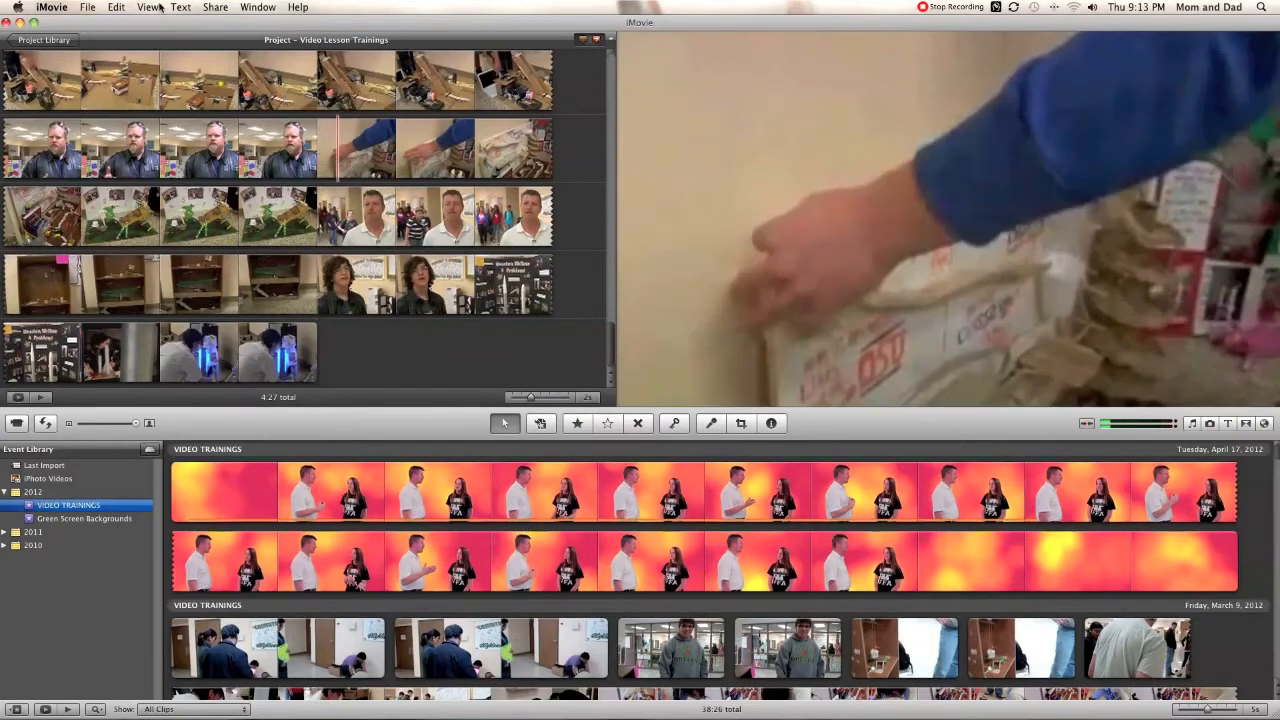
click(206, 7)
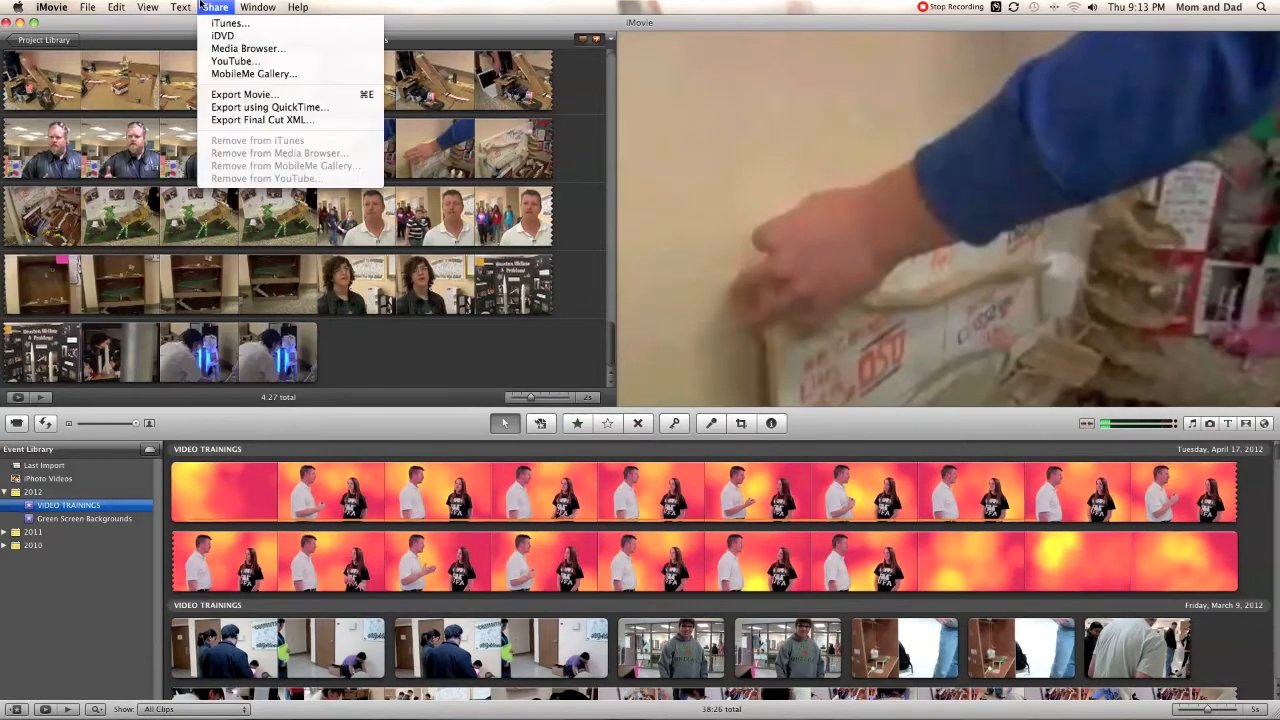
click(289, 97)
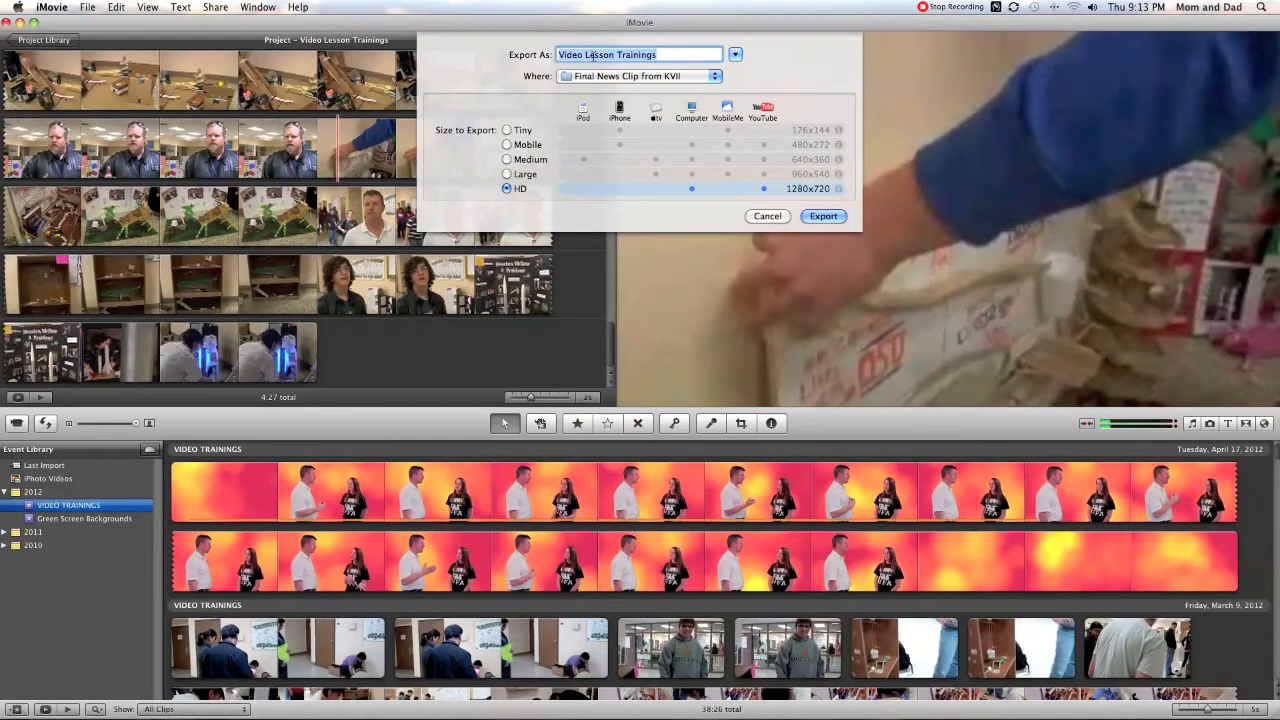
text(Vide)
text(o Les)
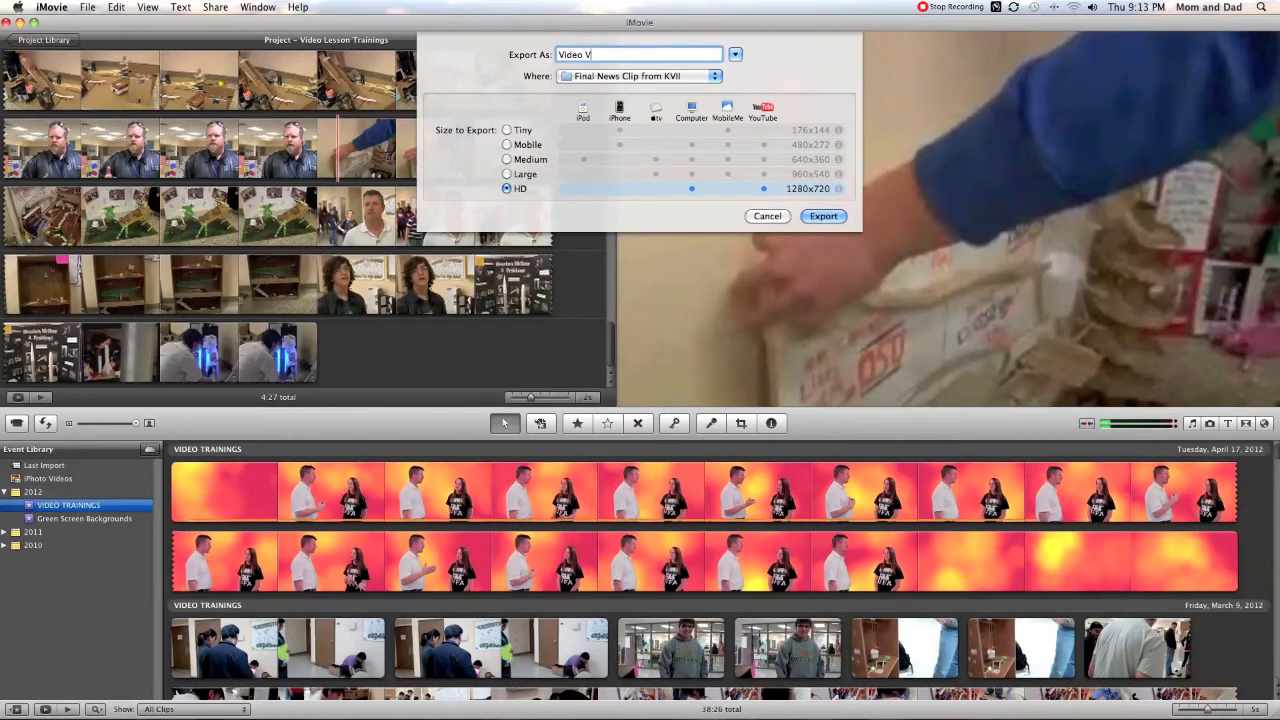
text(son 4)
click(606, 78)
click(614, 147)
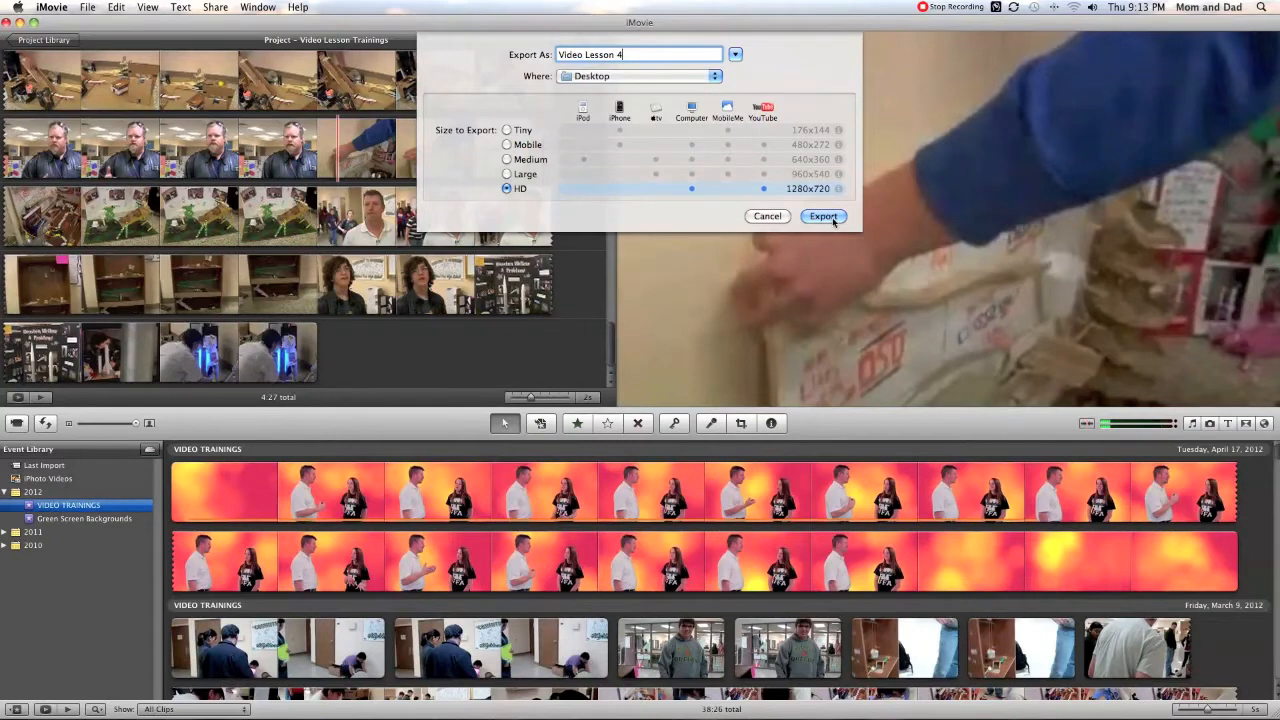